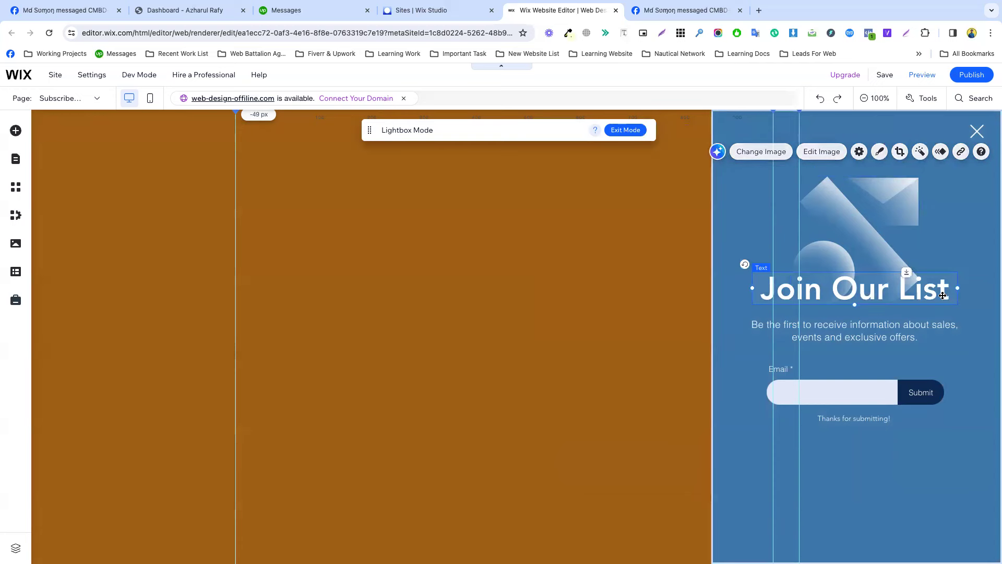
Delete the Join Our List heading, its subtitle and the email subscribe form from the lightbox.
double_click(943, 295)
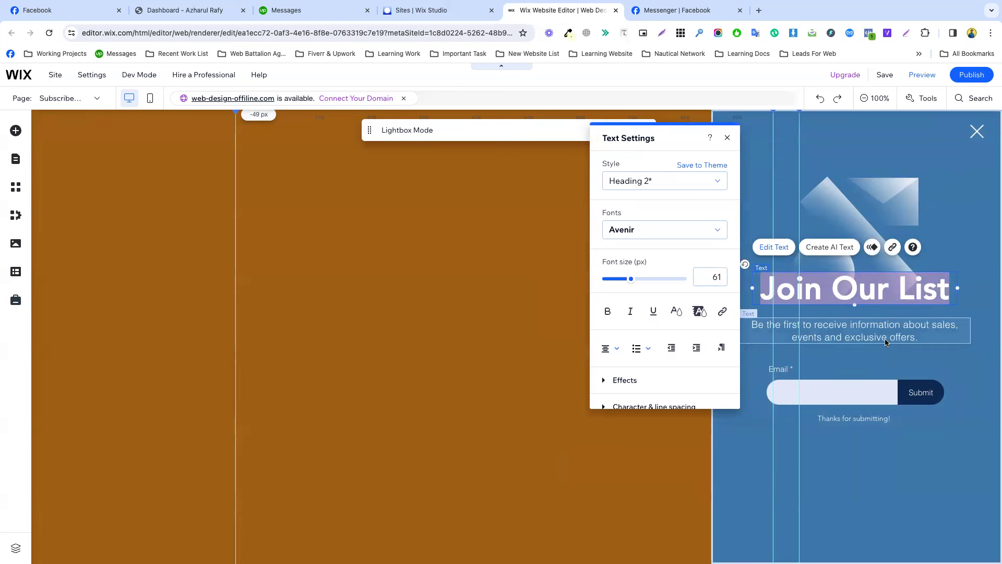
left_click(861, 413)
left_click(924, 313)
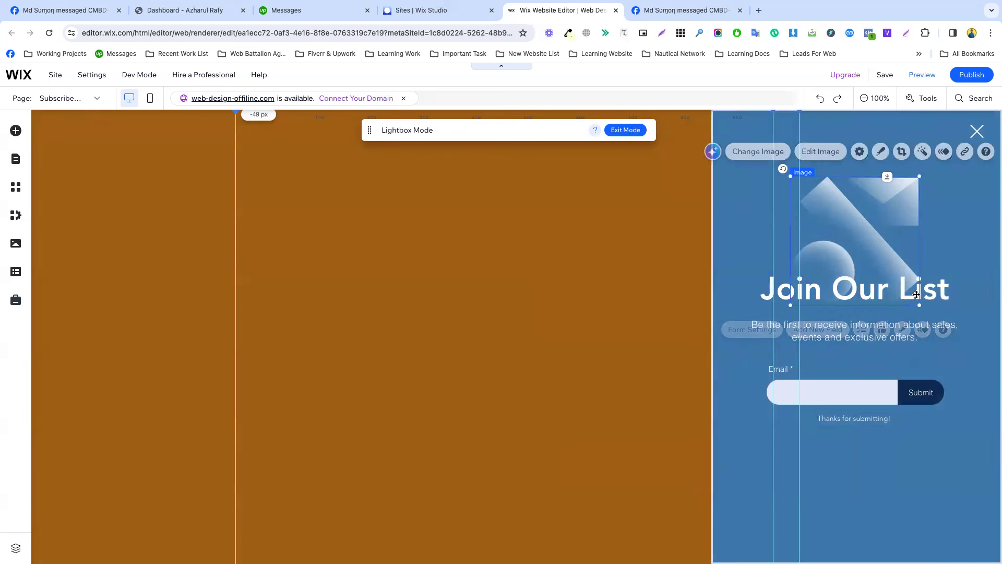
left_click(927, 299)
key("Delete")
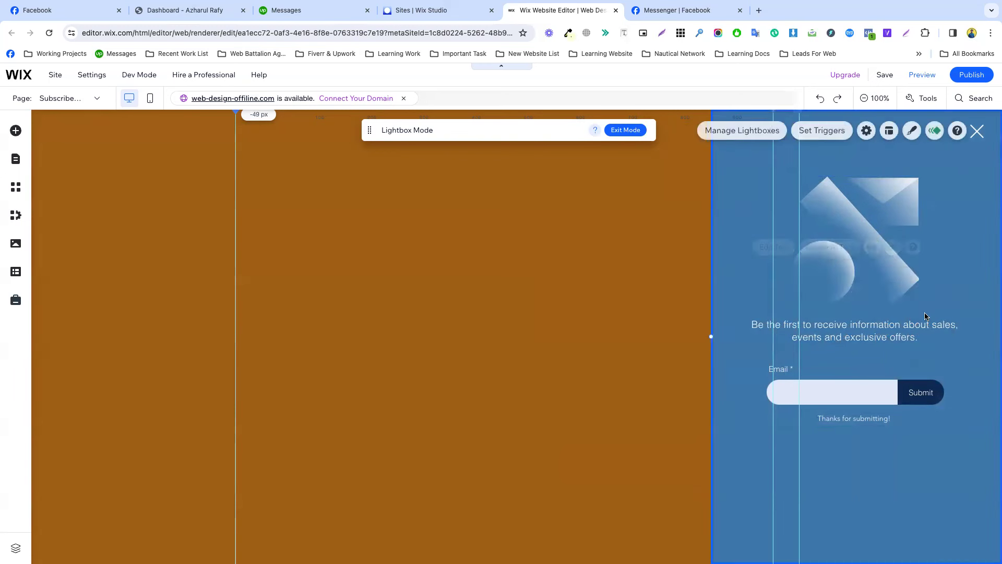
left_click(924, 328)
key("Delete")
left_click(895, 392)
key("Delete")
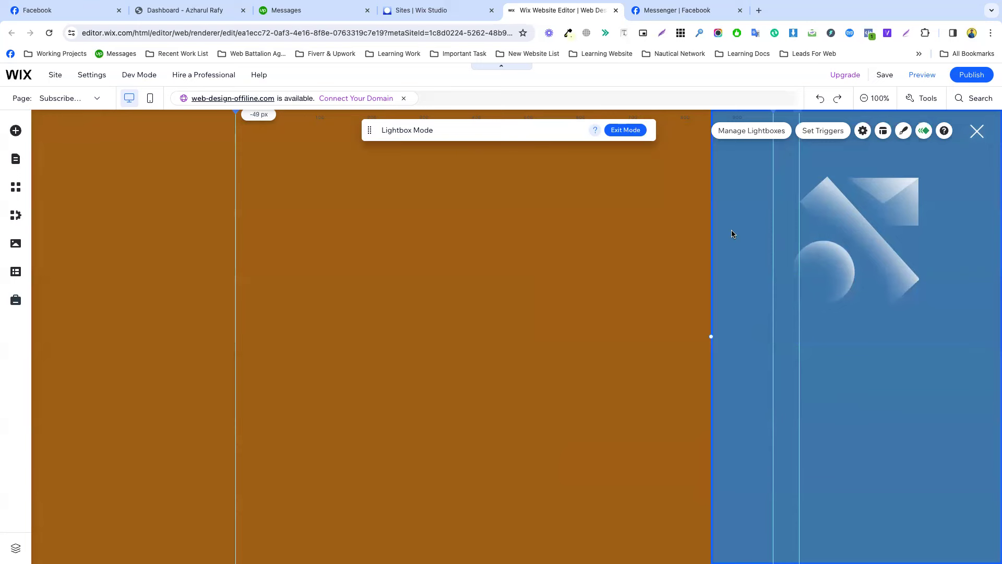
Remove the 1031 px and 981 px ruler guides above the lightbox.
left_click(321, 181)
left_click(801, 115)
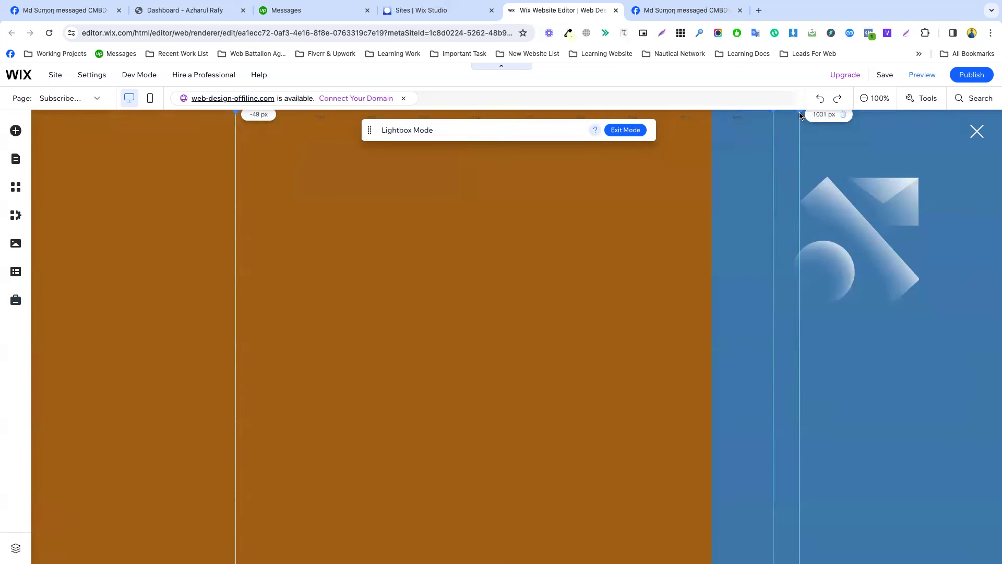
left_click(844, 116)
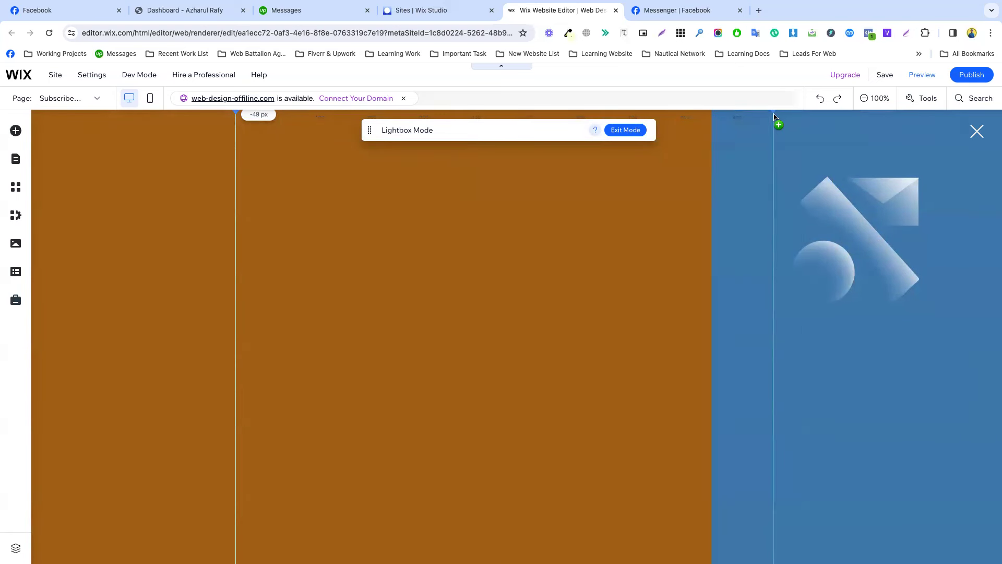
left_click(774, 115)
left_click(810, 116)
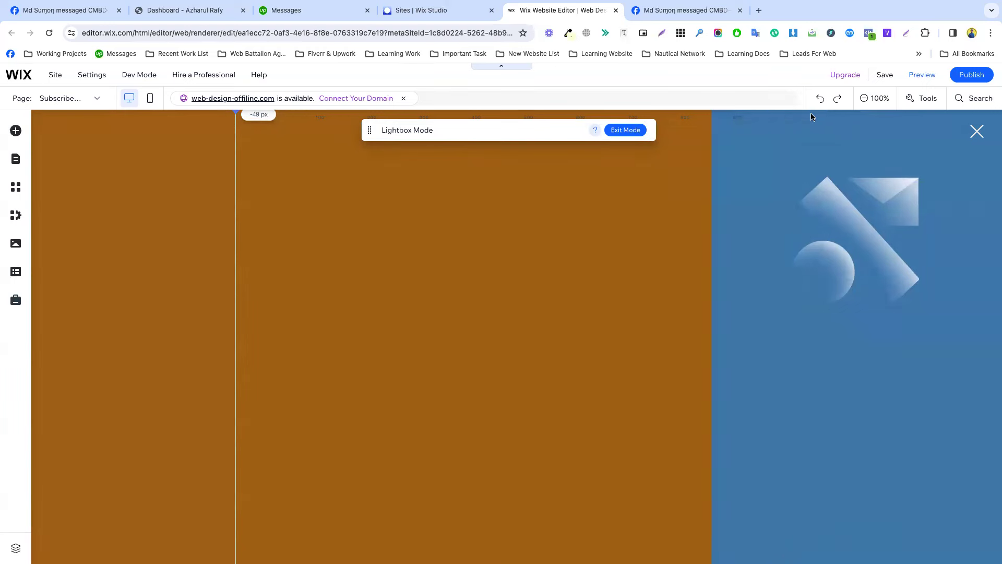
Delete the geometric shapes image, leaving a plain blue panel.
left_click(762, 261)
left_click(819, 254)
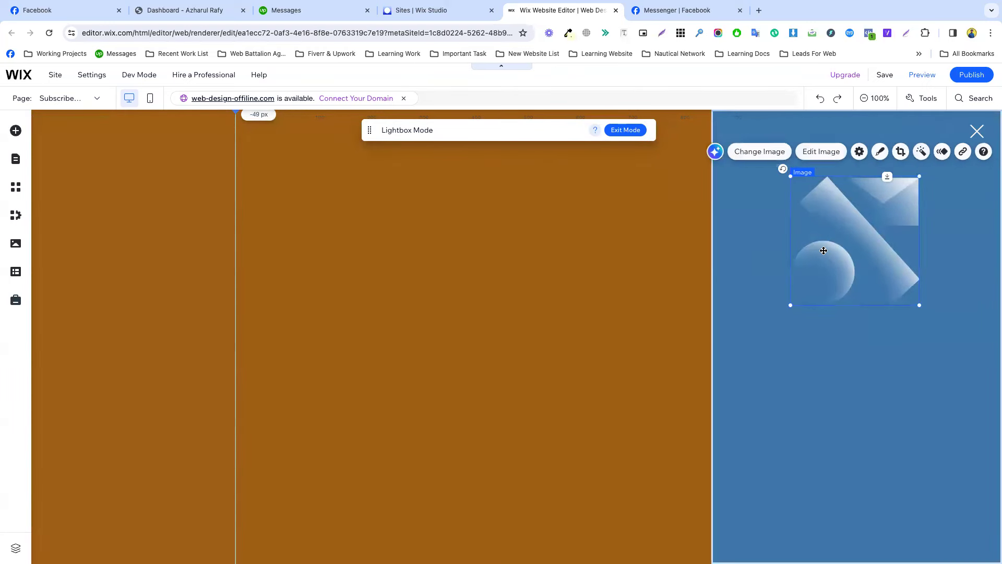
key("Delete")
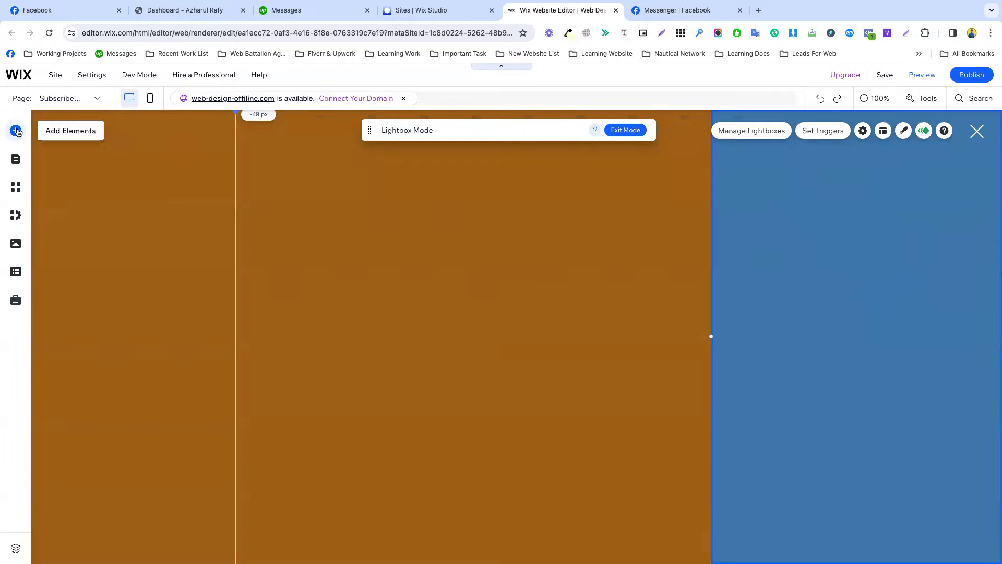
Drag a Vertical Menu from Menu & Anchor elements into the lightbox.
left_click(16, 130)
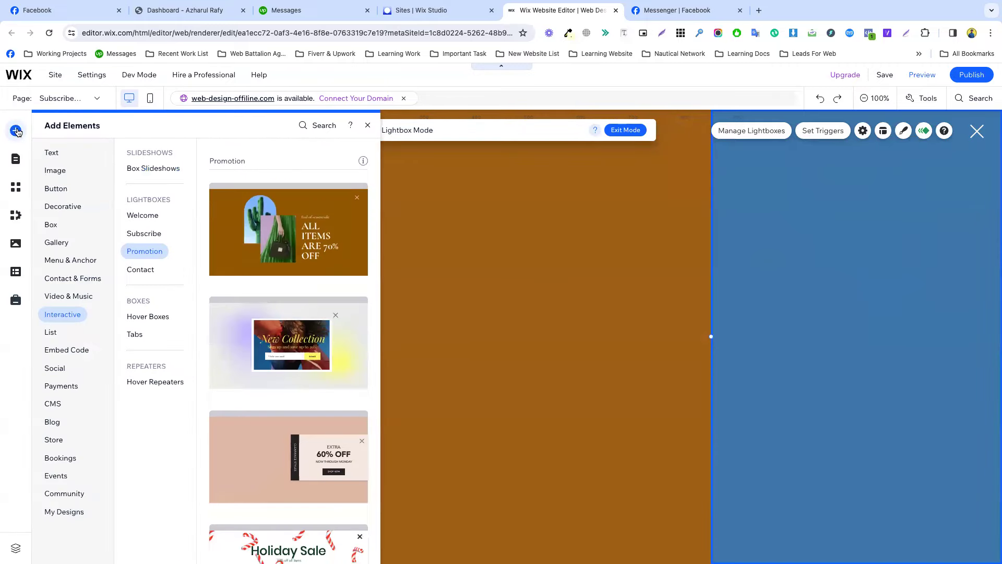
left_click(51, 224)
left_click(60, 261)
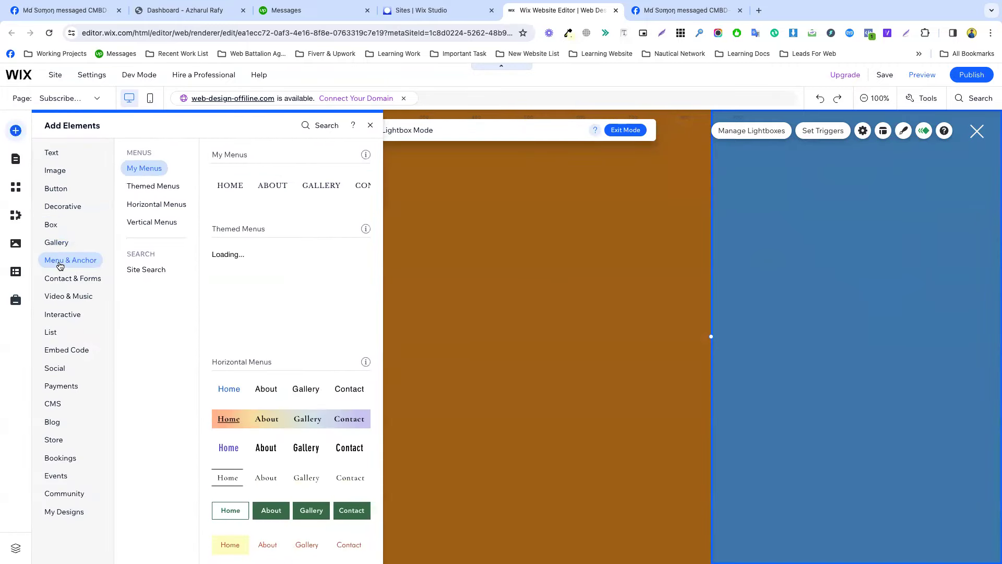
scroll(269, 361, "down", 10)
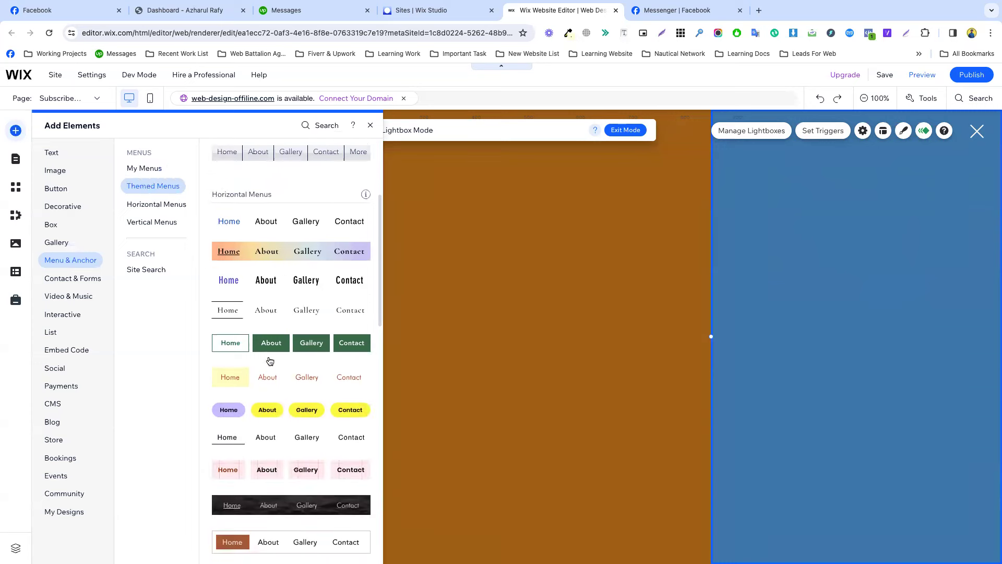
scroll(270, 361, "down", 3)
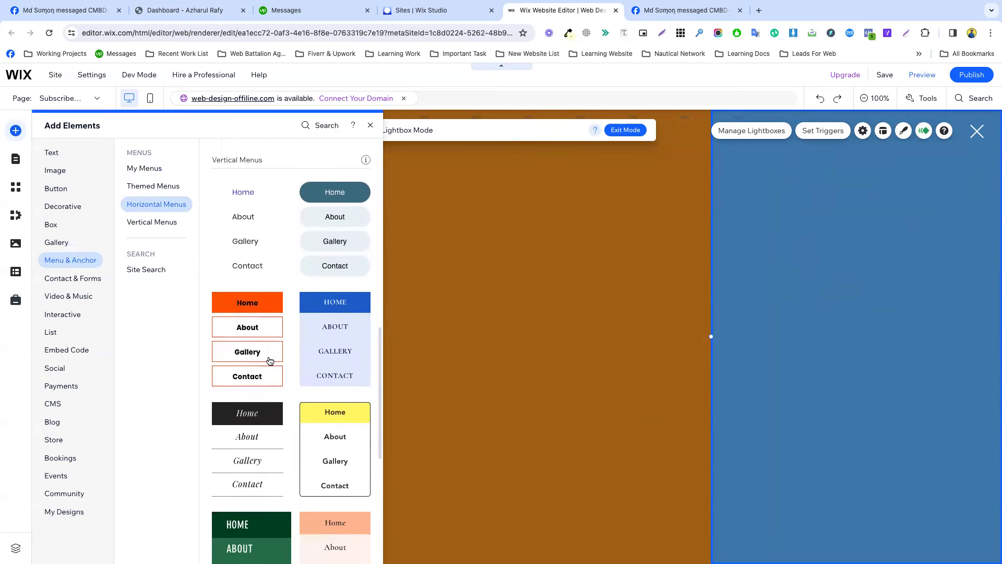
scroll(270, 359, "up", 6)
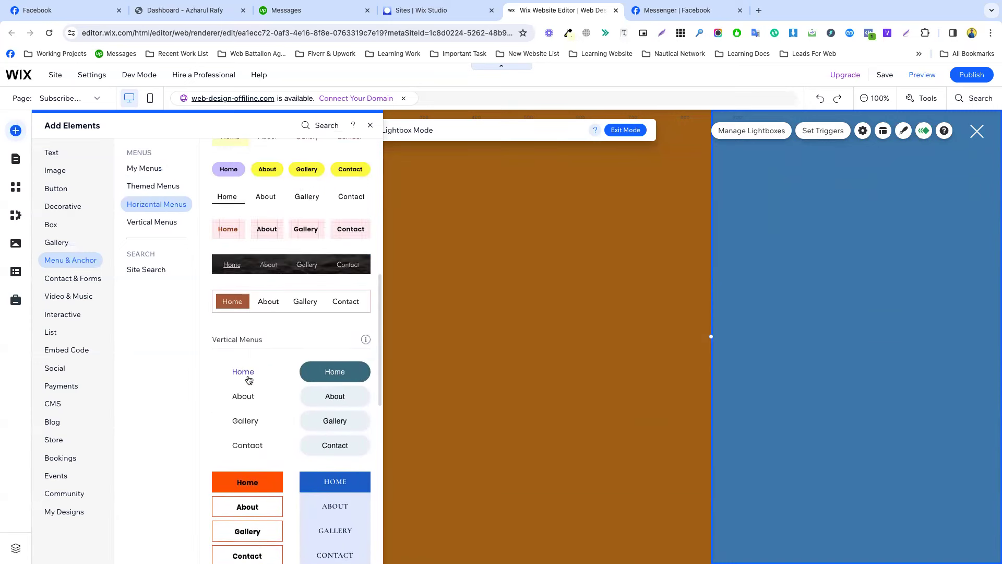
left_click_drag(242, 395, 810, 281)
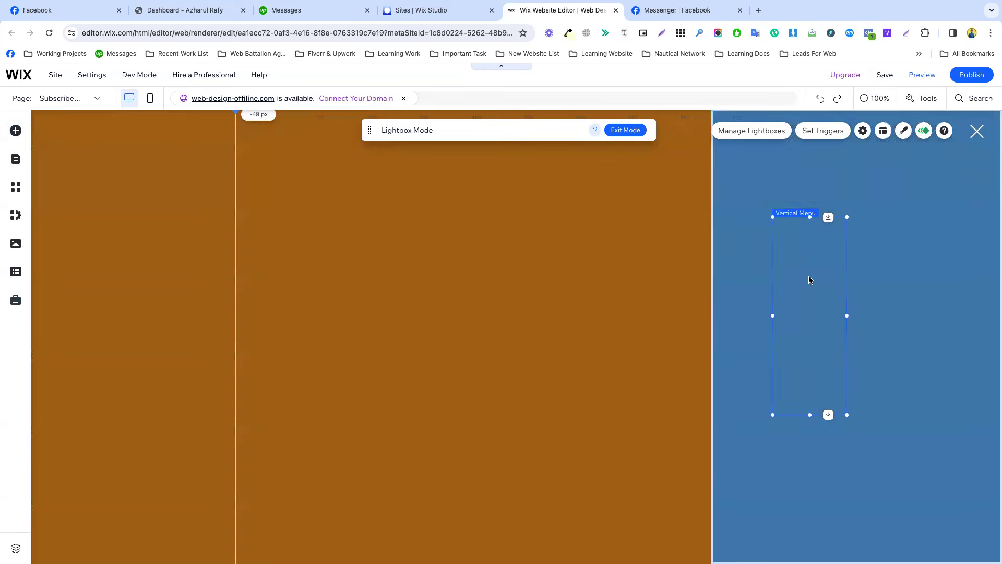
Set the vertical menu's regular text colour to white.
left_click(872, 296)
left_click(810, 269)
left_click(937, 193)
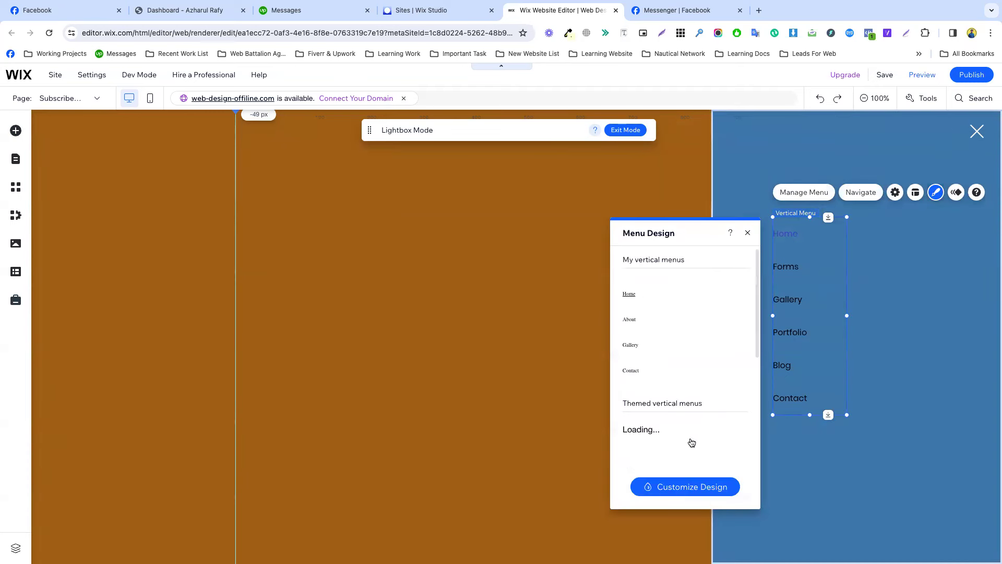
left_click(664, 375)
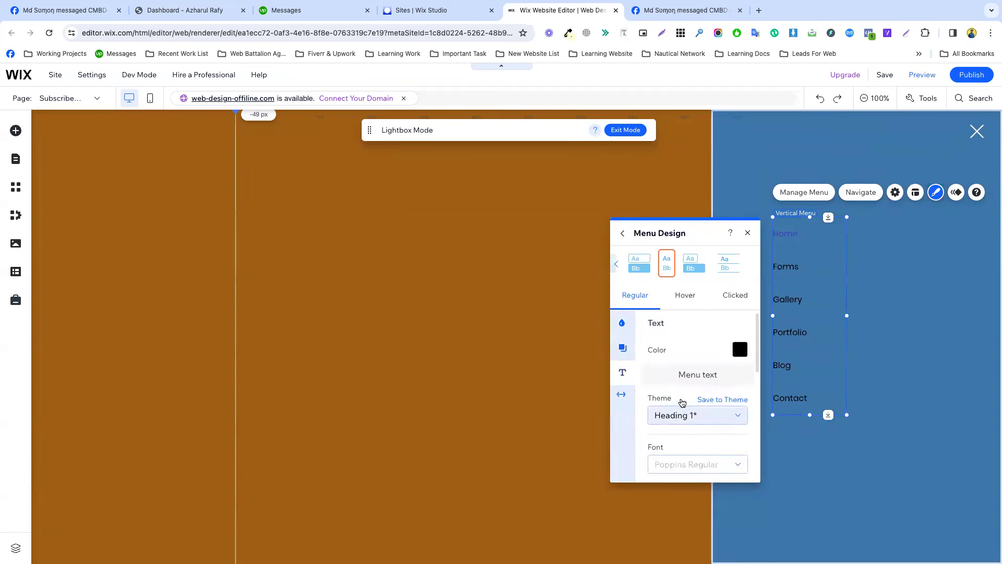
left_click(739, 349)
left_click(623, 317)
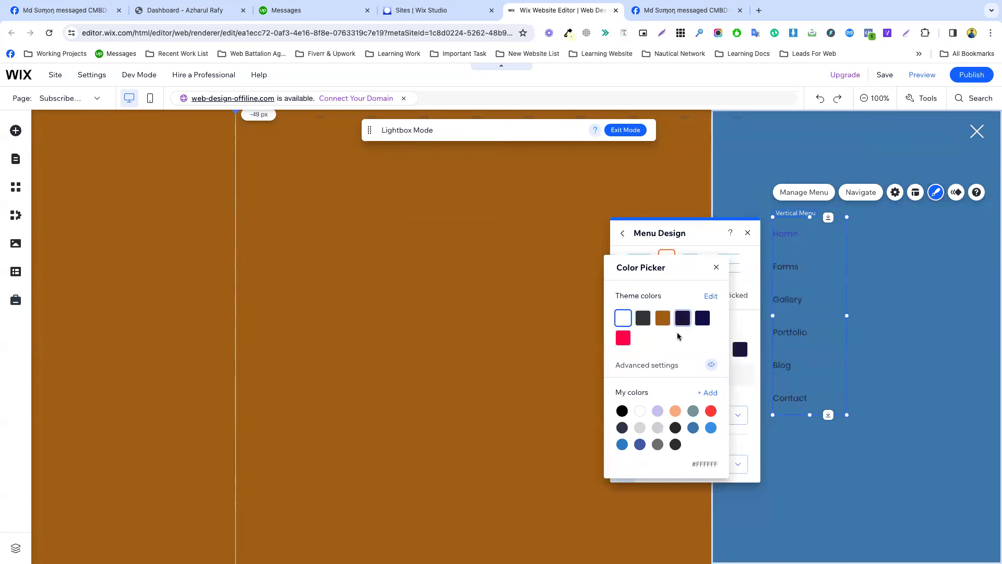
left_click(860, 297)
left_click(861, 296)
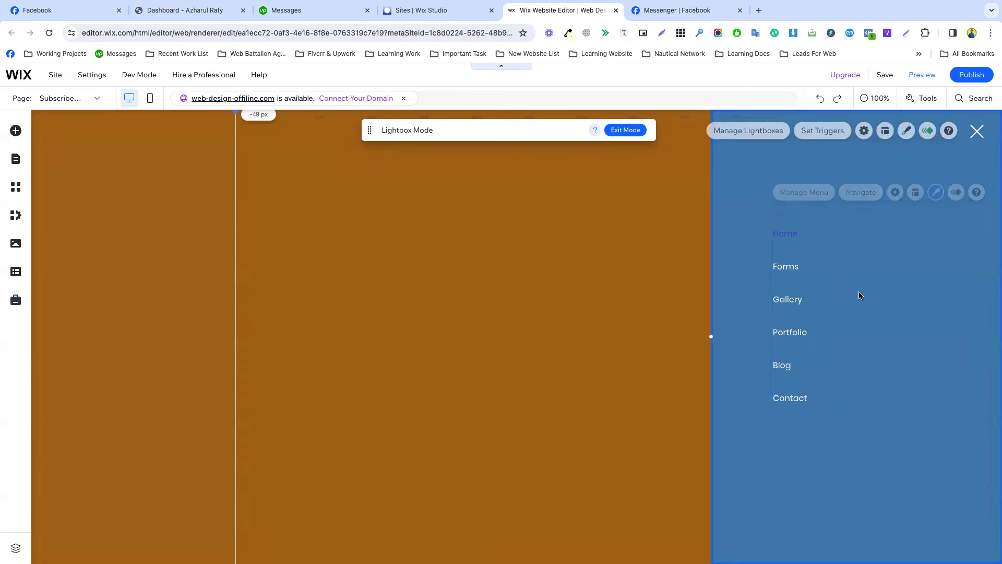
Make the menu's clicked-state text white as well via Customize Design.
left_click(792, 235)
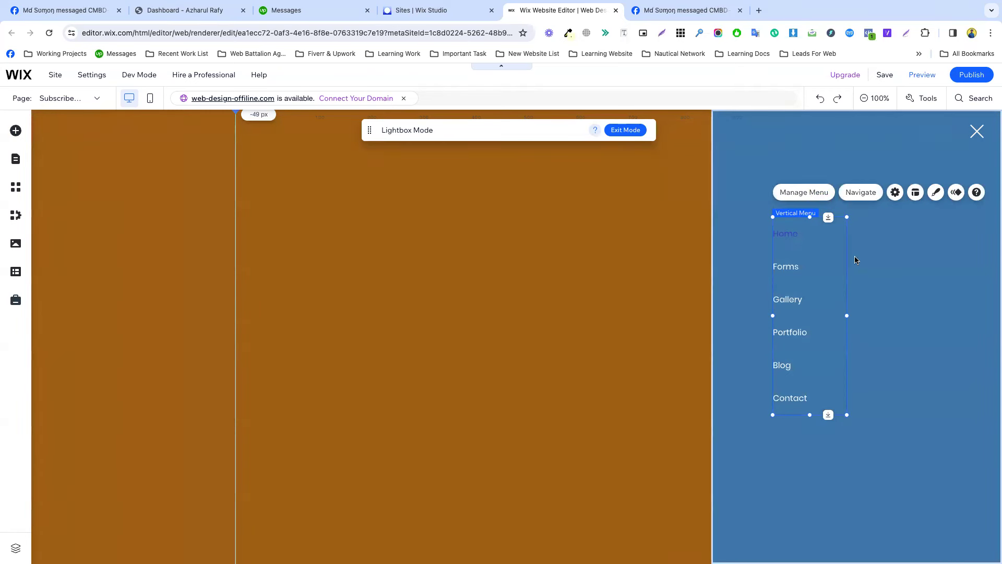
left_click(936, 192)
left_click(702, 488)
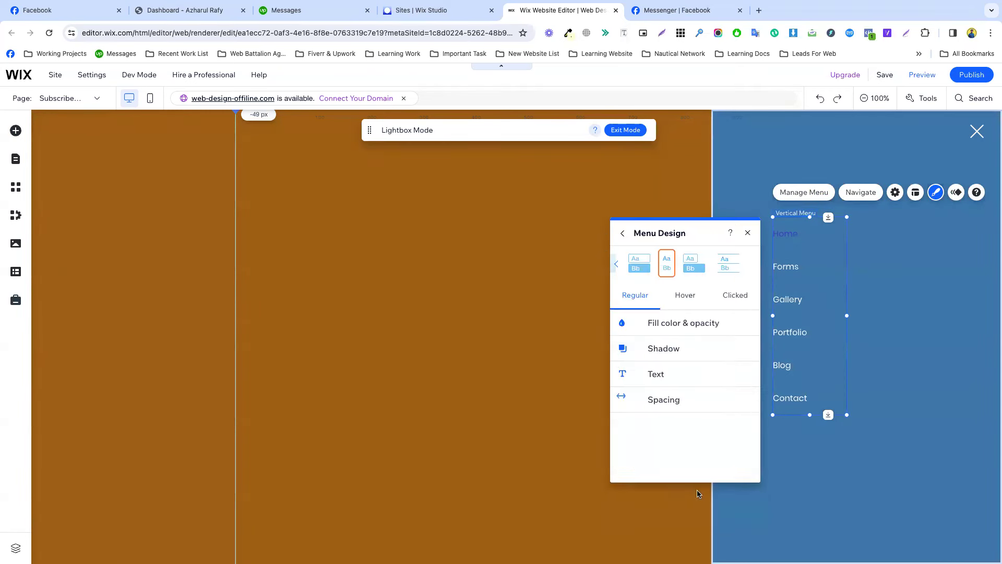
left_click(728, 296)
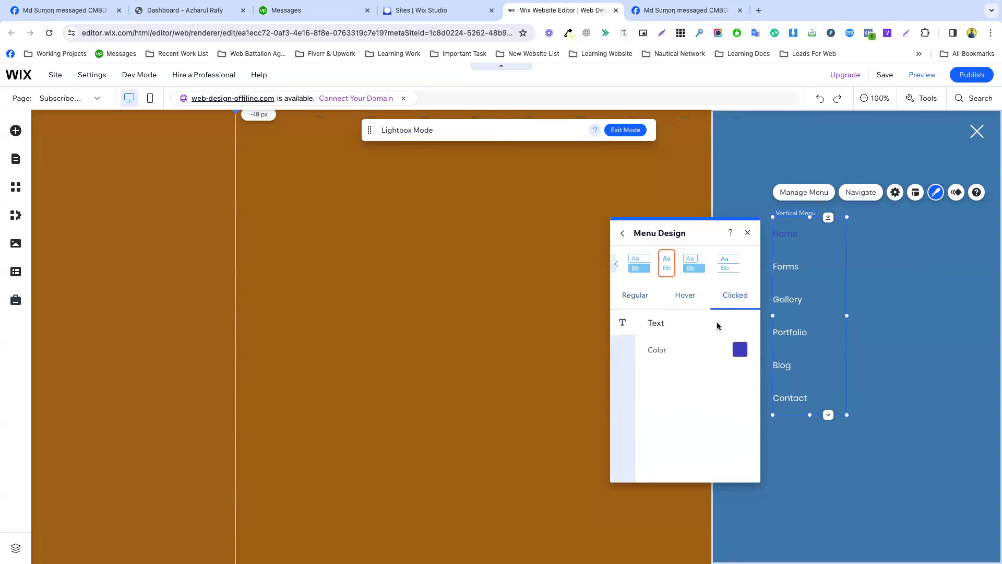
left_click(740, 350)
left_click(623, 317)
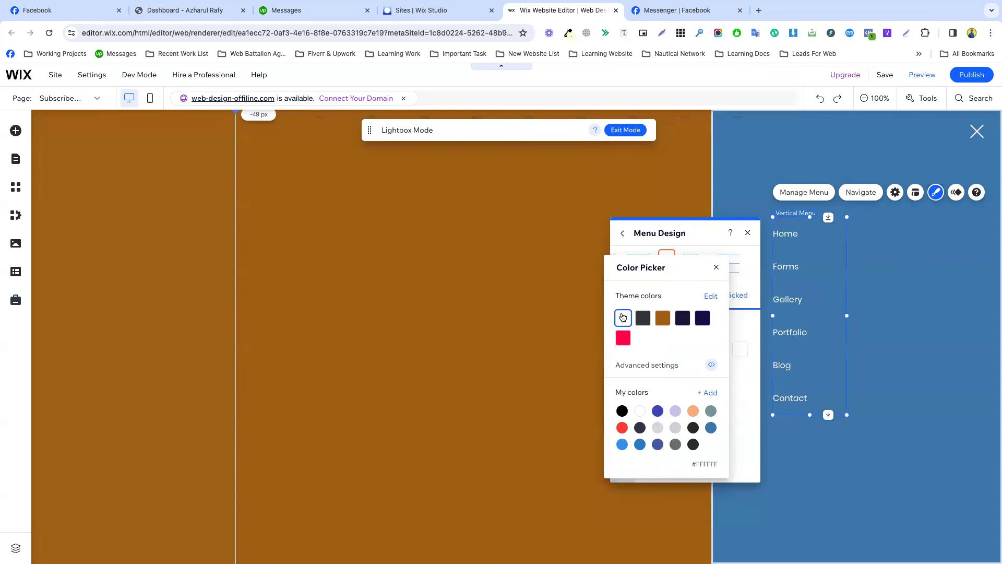
left_click(901, 306)
Shrink the menu's height to tighten item spacing and move it up near the lightbox top.
left_click_drag(813, 414, 820, 349)
left_click(785, 367)
left_click(804, 280)
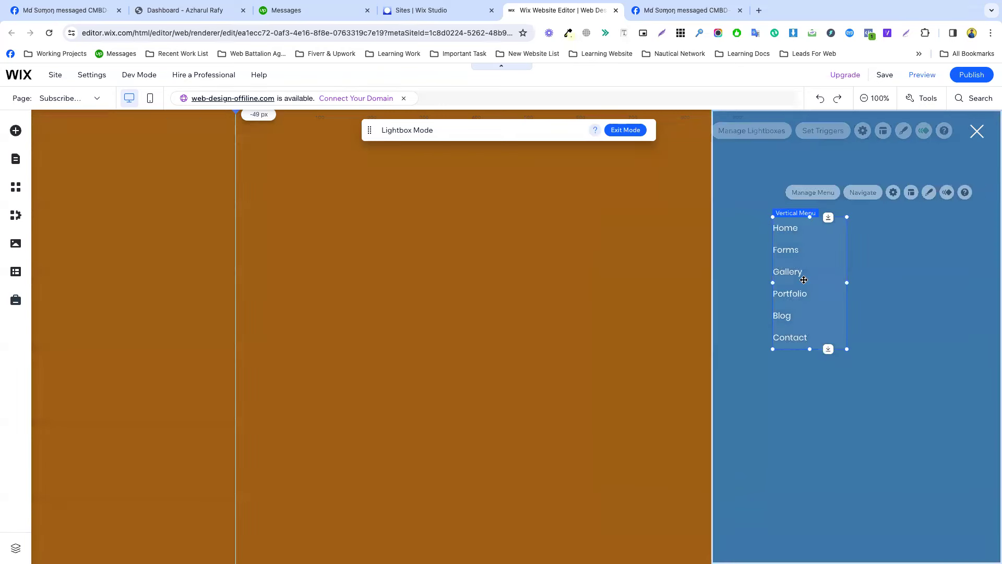
mouse_move(804, 280)
left_mouse_down()
mouse_move(812, 218)
mouse_move(803, 260)
left_mouse_up()
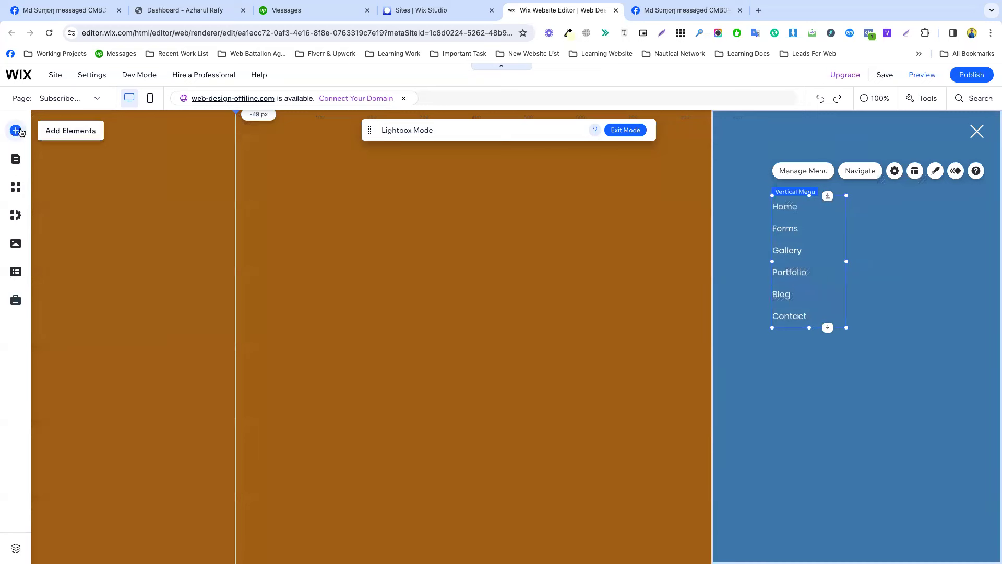
Add a Heading 1 text box to the top of the lightbox and narrow it.
left_click(16, 130)
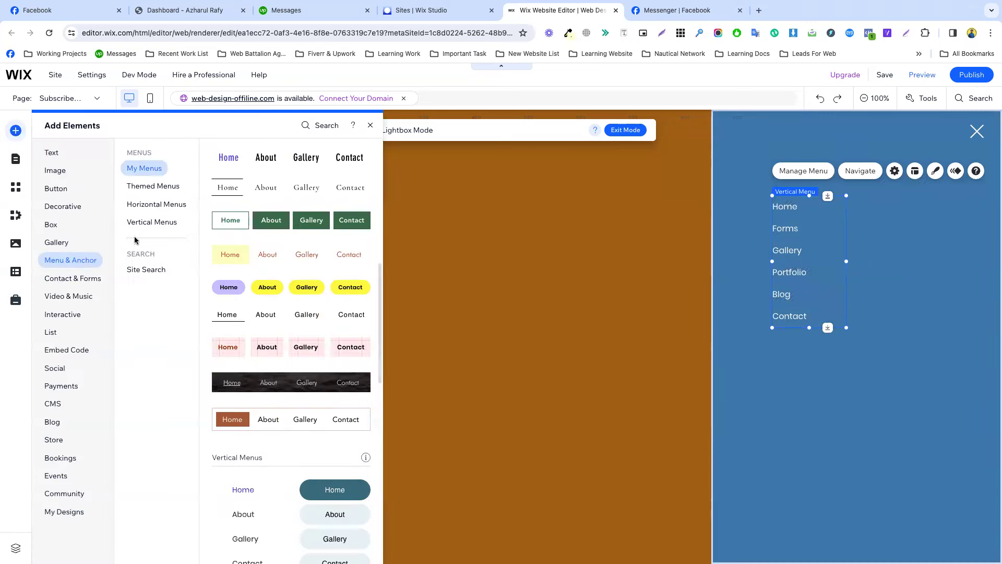
left_click(53, 152)
left_click_drag(257, 199, 793, 173)
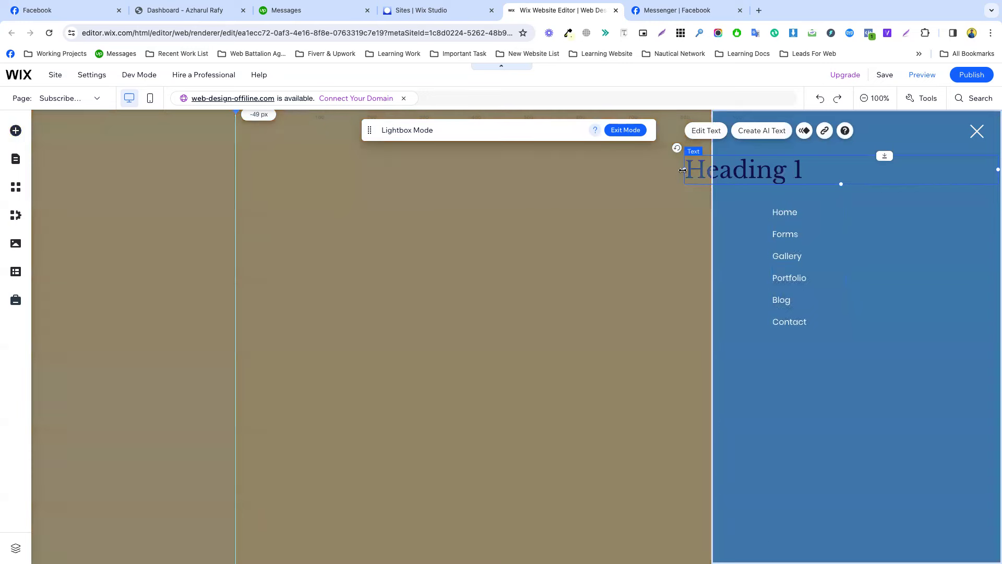
left_click_drag(682, 171, 773, 170)
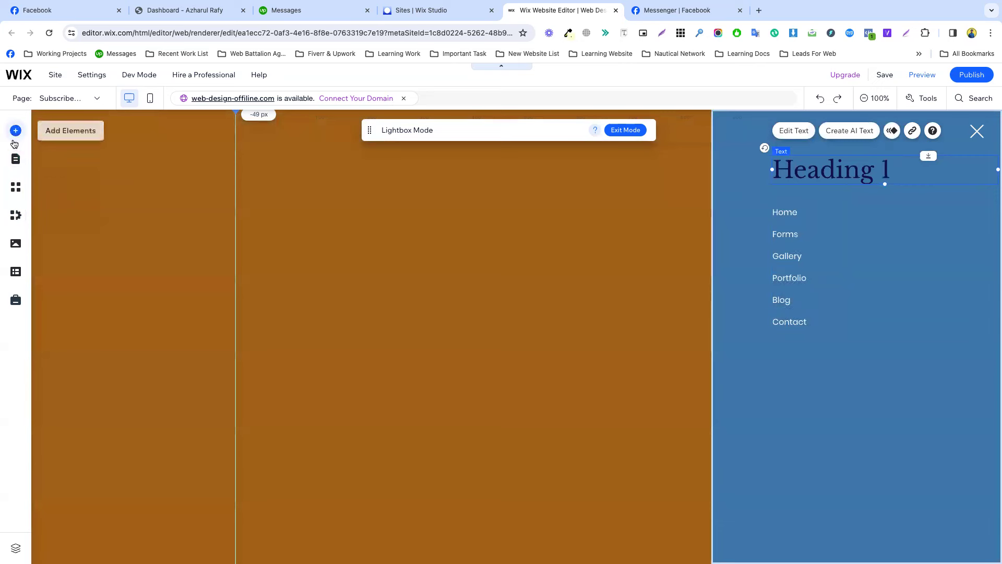
Close the media library, return to the Subscribe (Join Our List) lightbox and edit Heading 1.
left_click(16, 161)
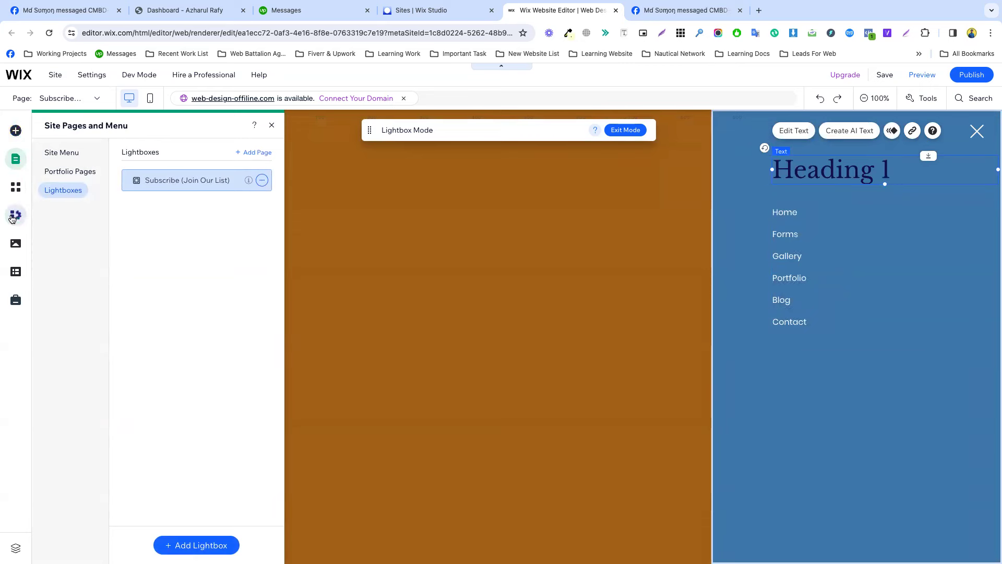
left_click(16, 244)
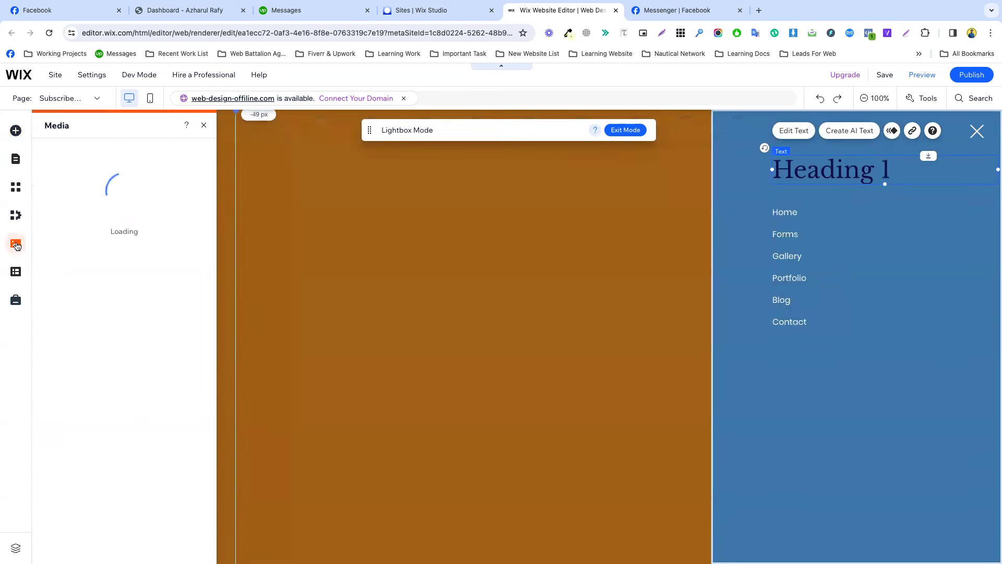
left_click(203, 126)
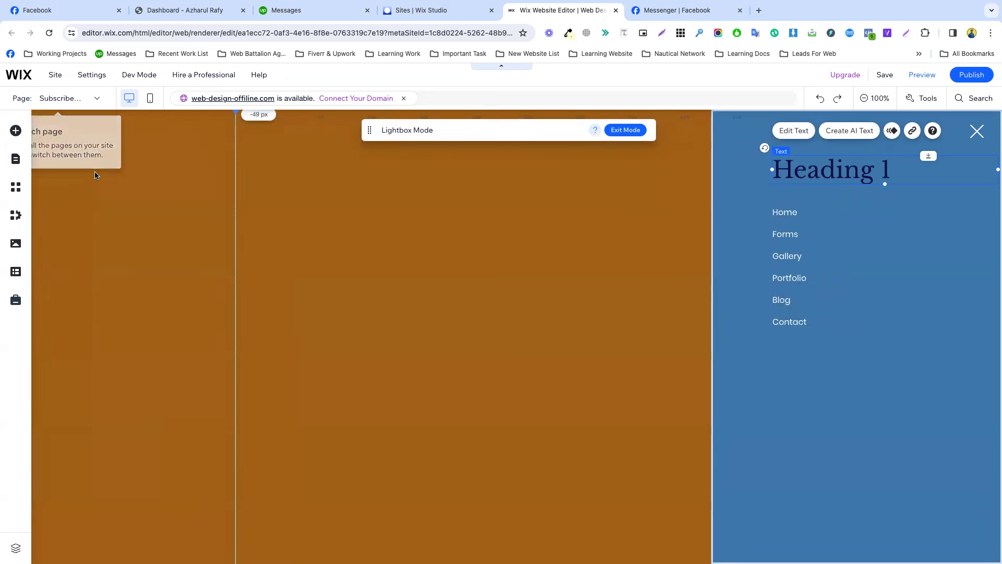
left_click(76, 98)
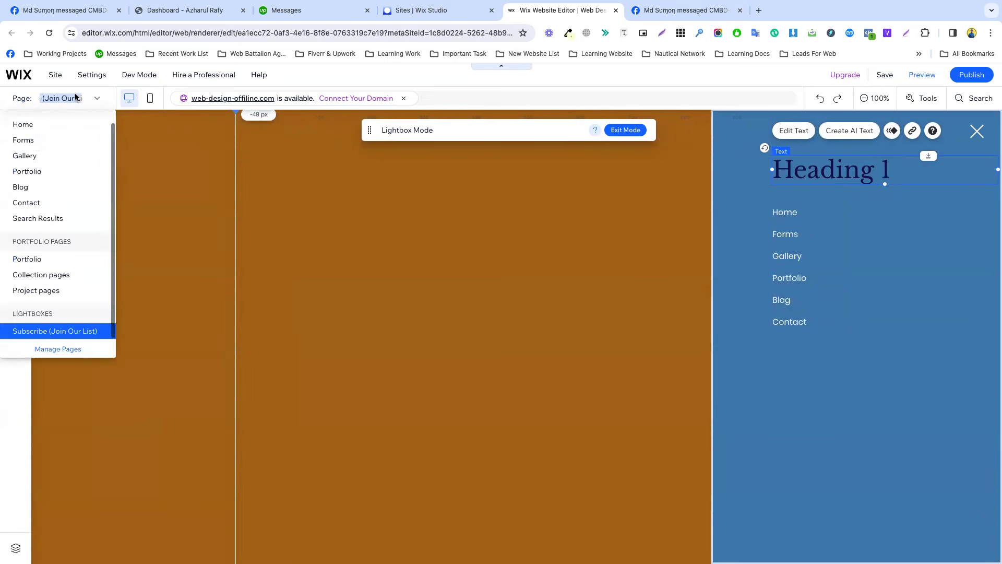
left_click(186, 142)
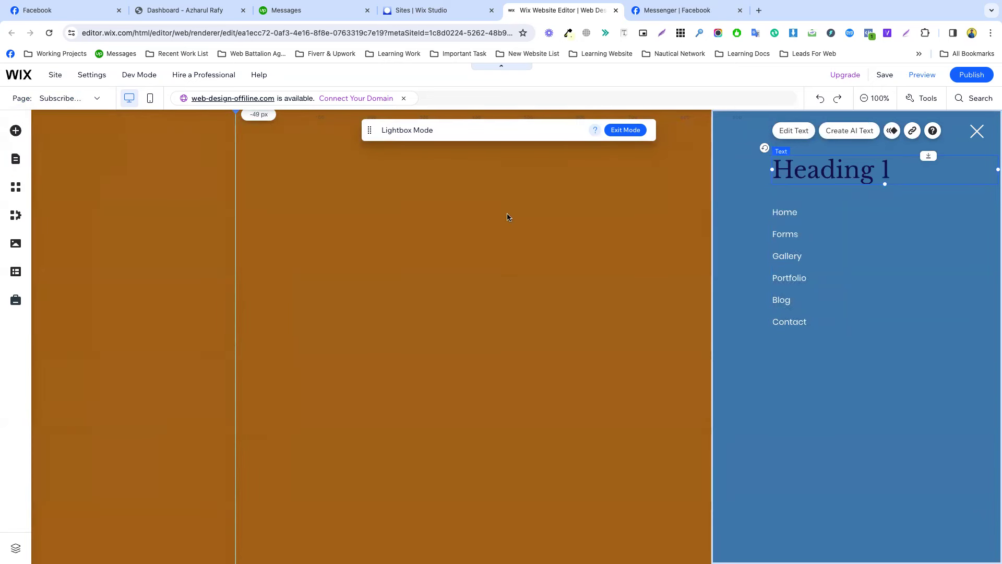
double_click(830, 168)
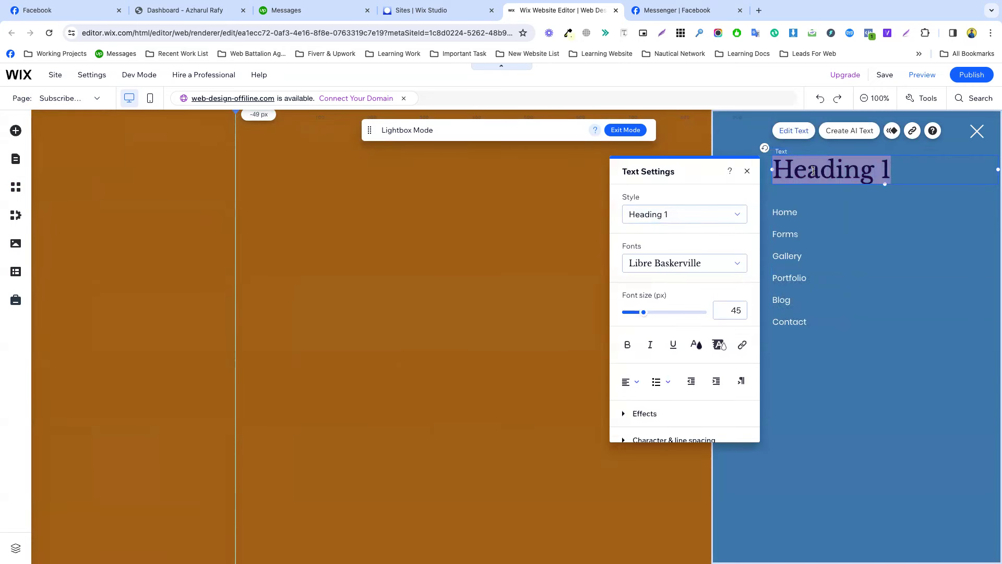
Retype the heading as 'Our Menu' and colour it white.
type("Our Menu")
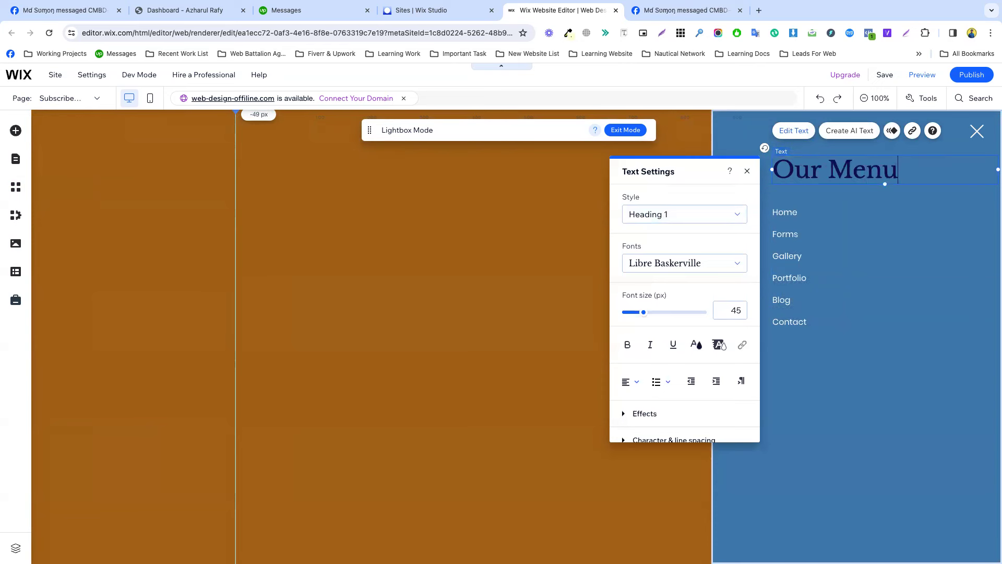
key("ctrl+a")
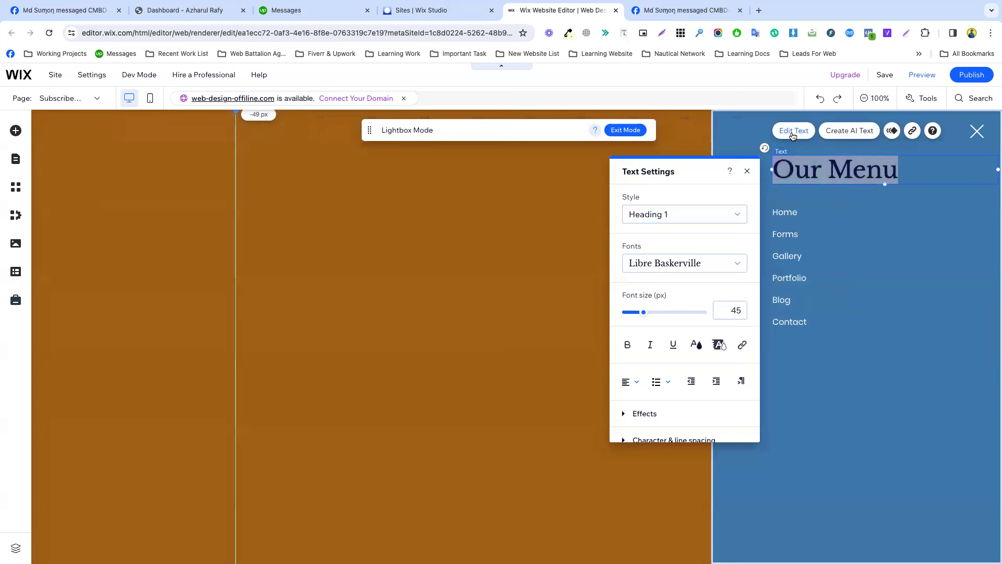
left_click(697, 345)
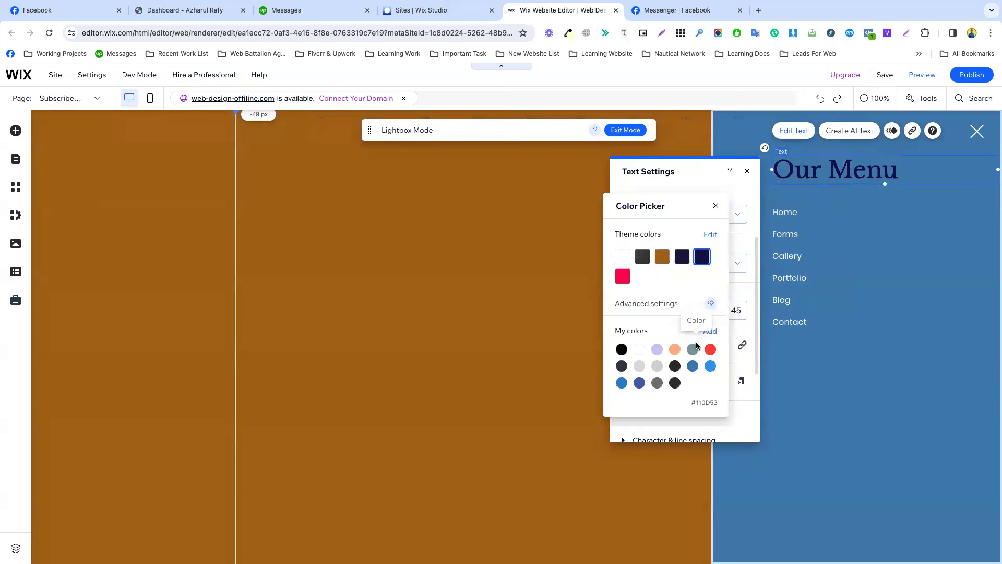
left_click(624, 259)
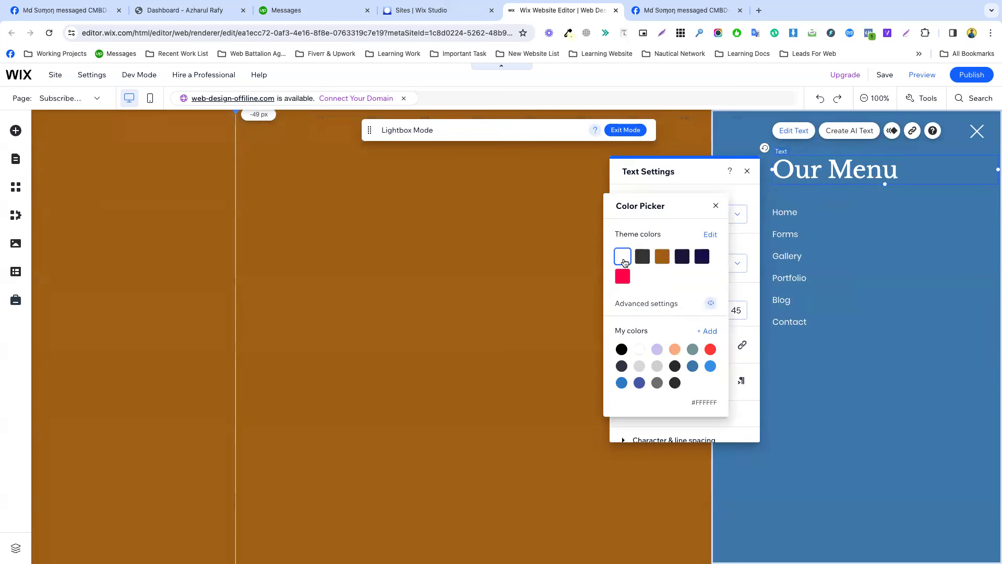
left_click(620, 279)
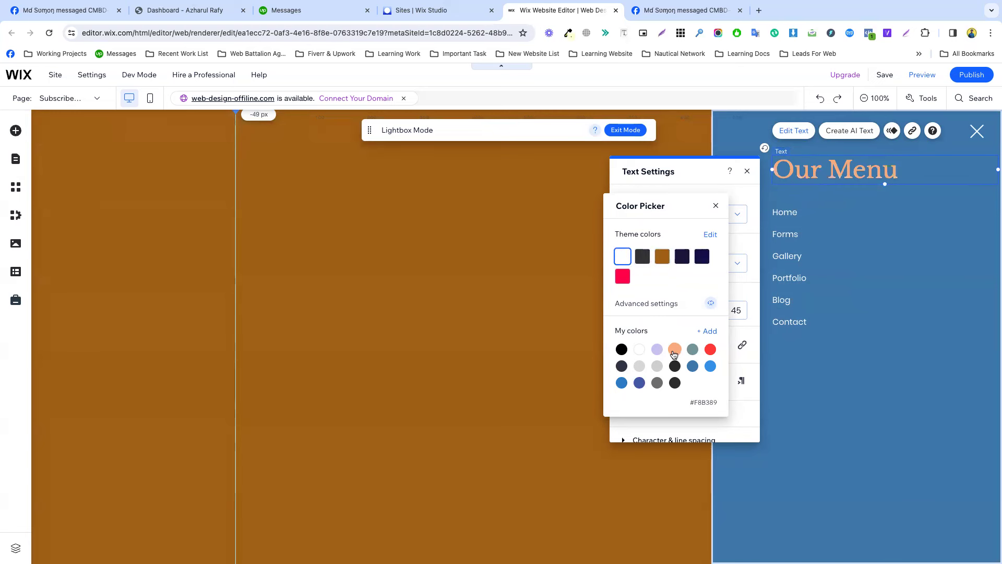
left_click(740, 298)
Set the heading to 21 px, narrow its box and place it just above the menu links.
left_click_drag(634, 313, 630, 315)
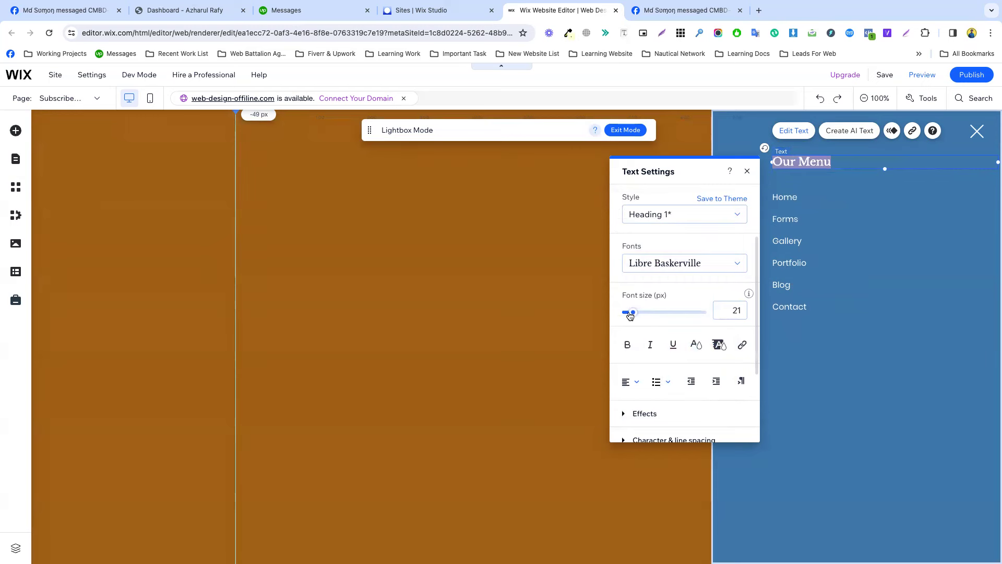
left_click_drag(996, 162, 856, 164)
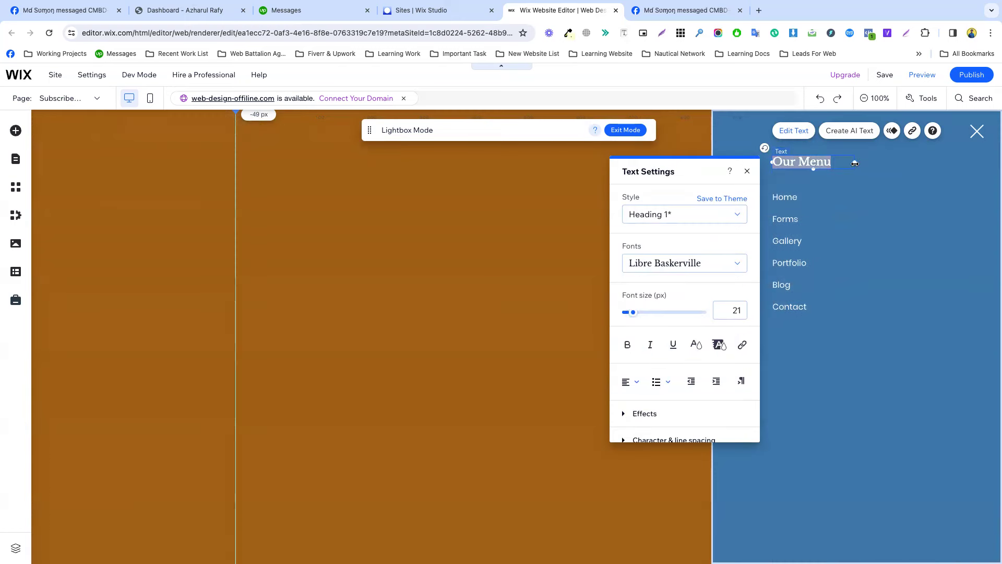
left_click(832, 186)
left_click(788, 162)
left_click_drag(788, 163, 789, 176)
left_click(838, 365)
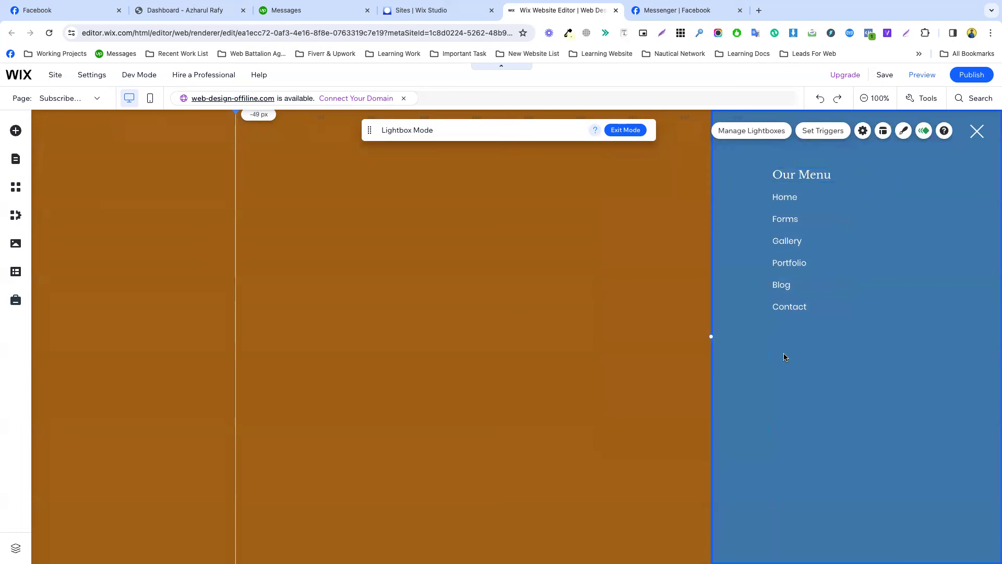
Place a white themed button below the Contact link and narrow the lightbox from its left edge.
left_click(15, 131)
mouse_move(54, 189)
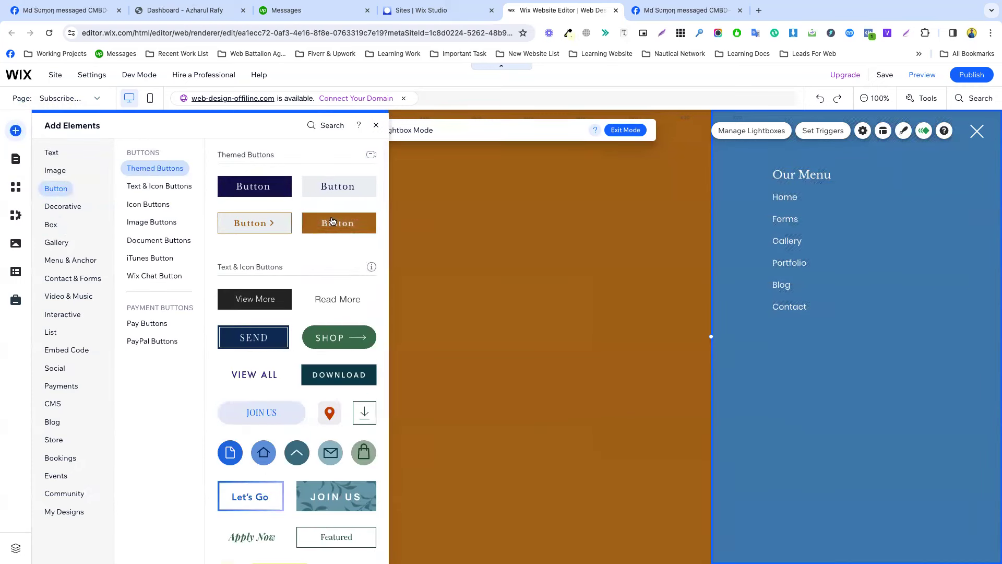
mouse_move(338, 185)
left_mouse_down()
mouse_move(704, 291)
mouse_move(817, 347)
mouse_move(805, 332)
mouse_move(853, 343)
mouse_move(811, 357)
left_mouse_up()
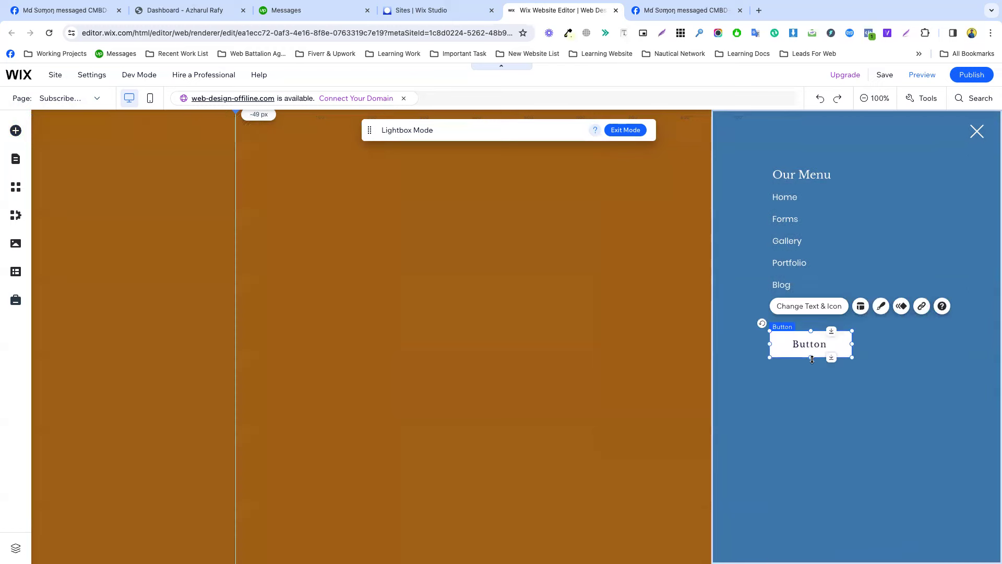
left_click(824, 401)
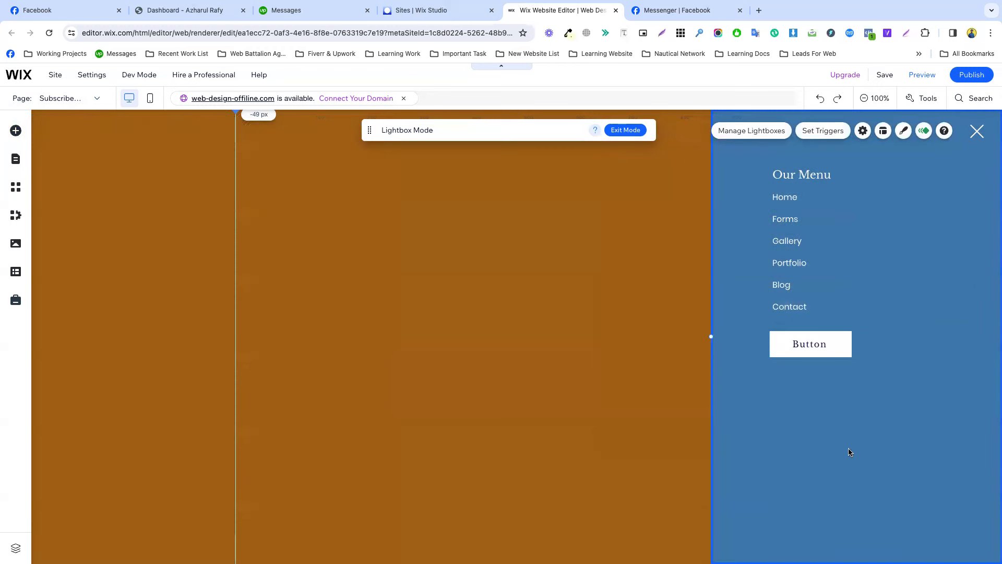
left_click_drag(711, 334, 741, 336)
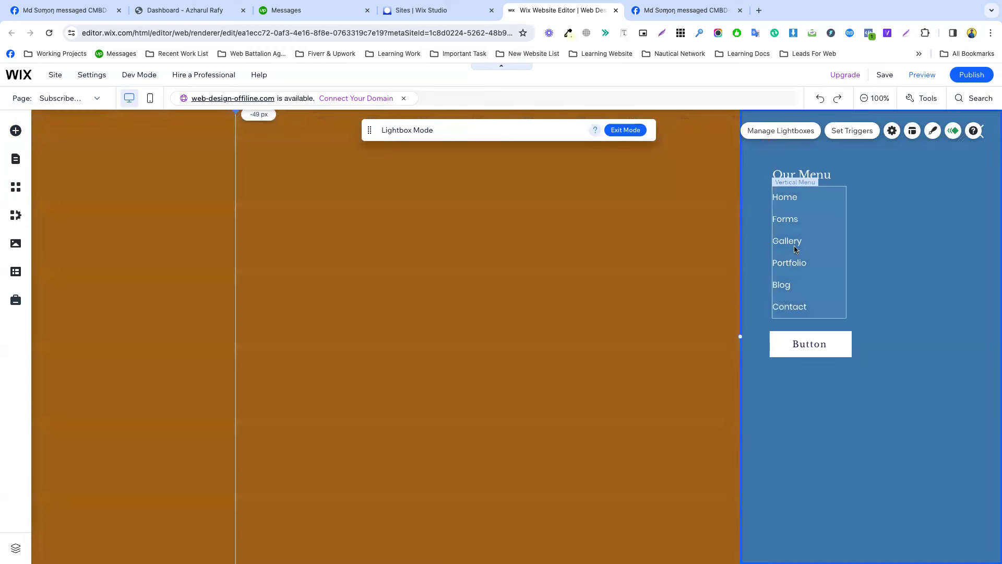
left_click(778, 175)
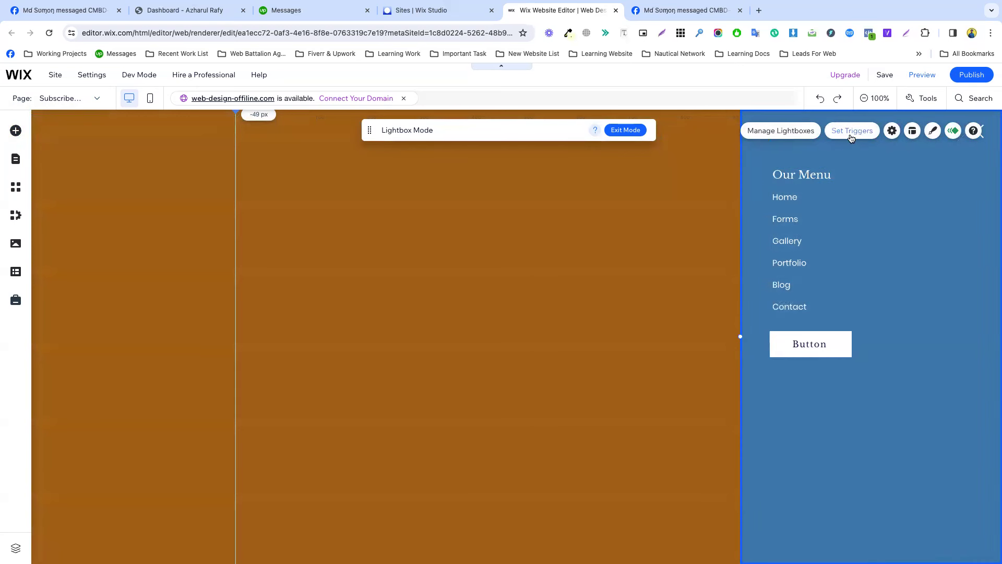
Switch the lightbox layout to Left, then back to Right, and bring up Manage Lightboxes.
left_click(913, 132)
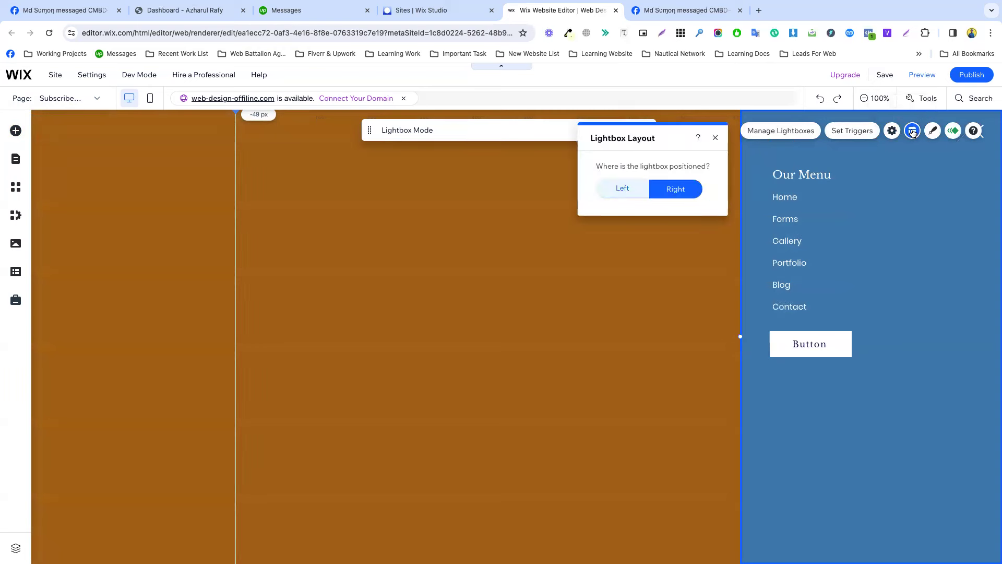
left_click(632, 200)
left_click(660, 200)
left_click(636, 188)
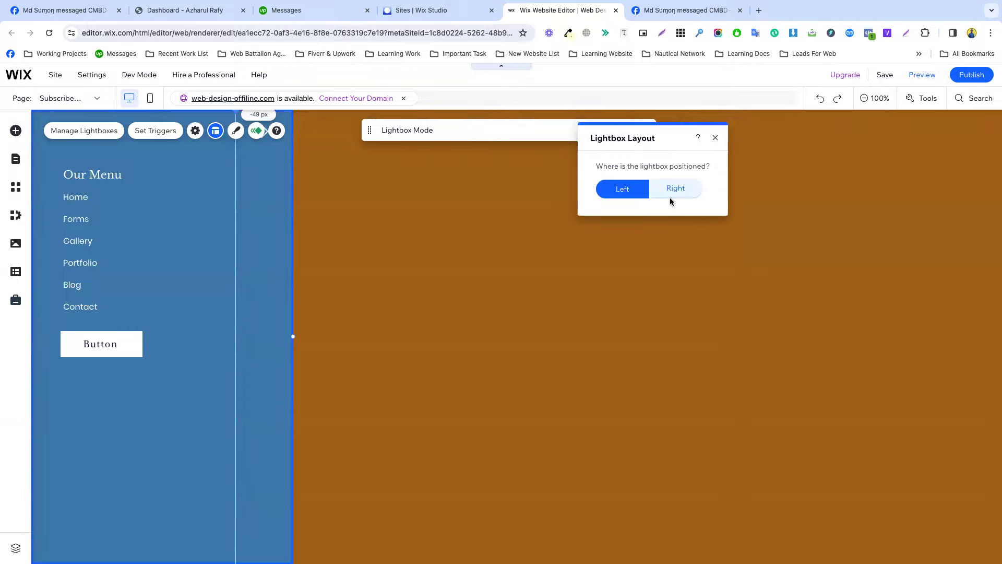
left_click(669, 196)
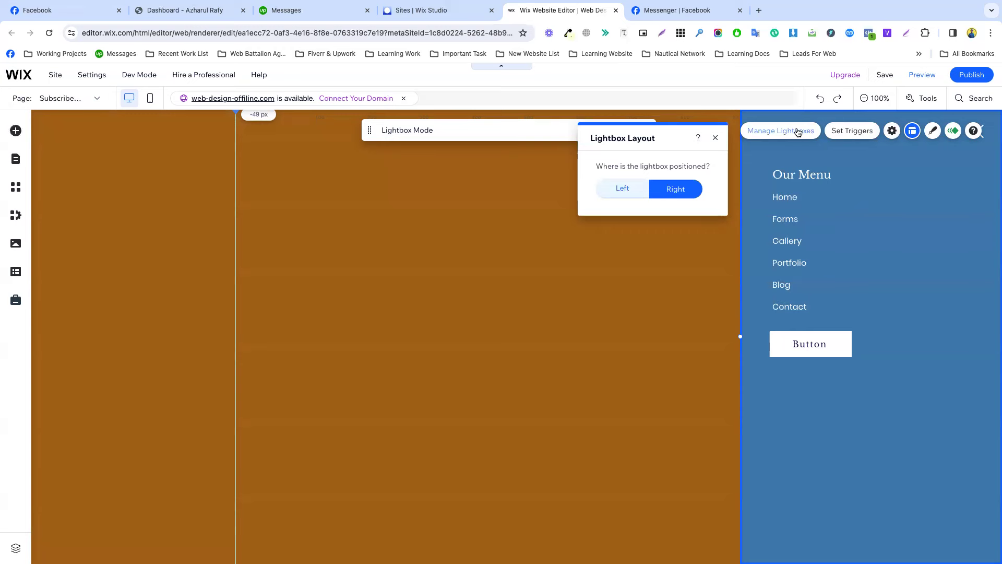
left_click(798, 131)
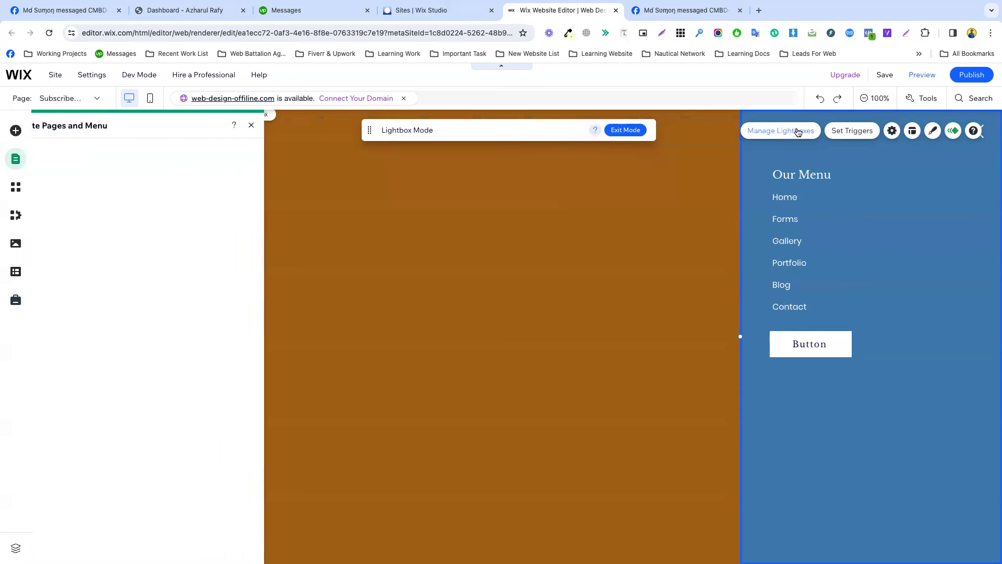
Rename the lightbox to 'Menu Popup' in its settings.
left_click(847, 135)
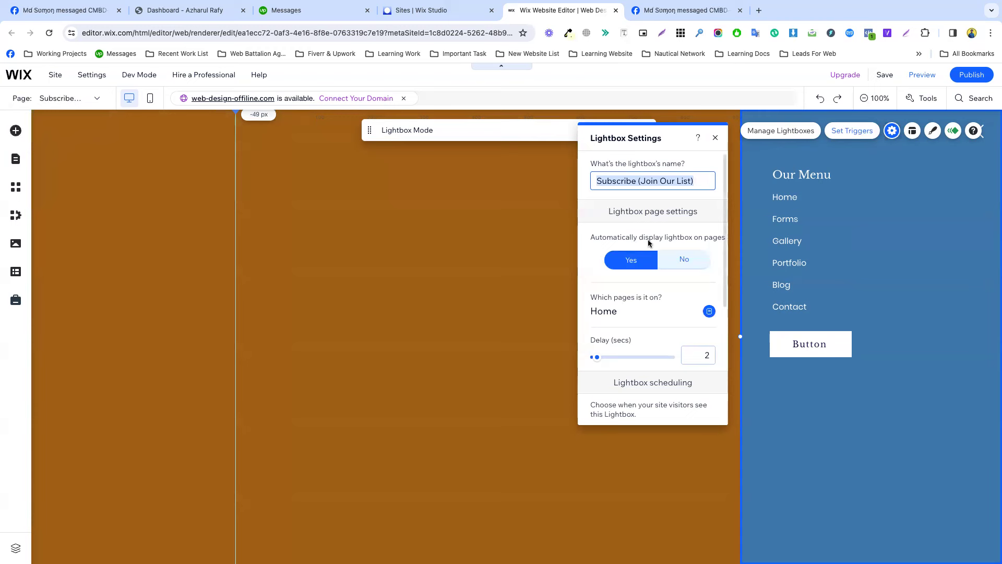
triple_click(639, 178)
type("Menu Popup")
key("Return")
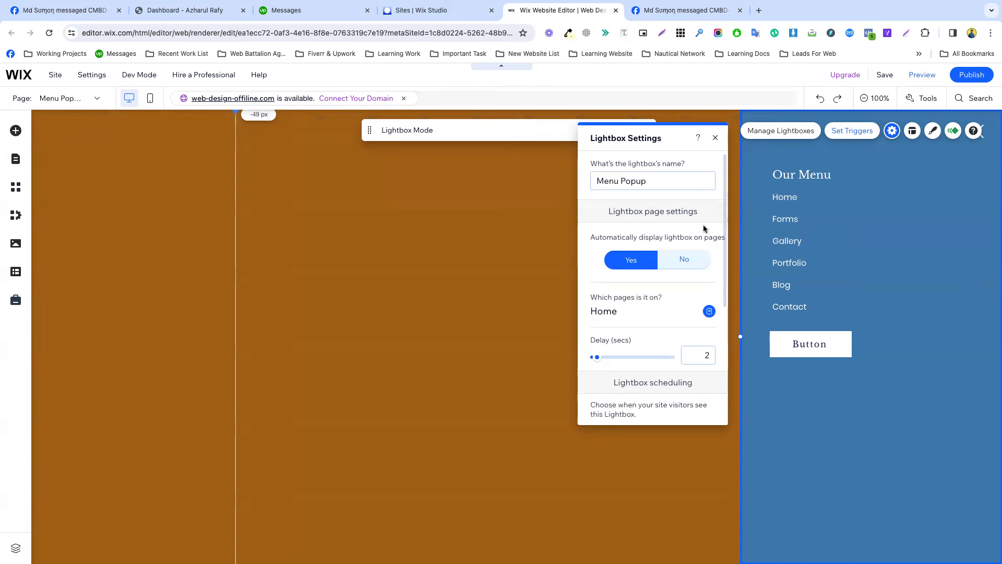
Keep automatic display on and show the lightbox only on Portfolio, unchecking Home.
left_click(627, 265)
left_click(684, 259)
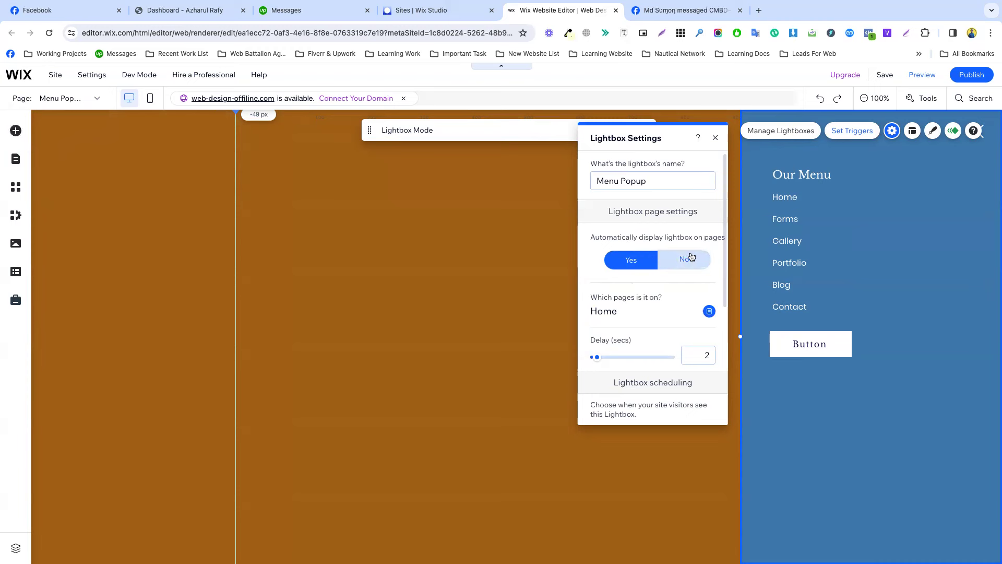
left_click(634, 260)
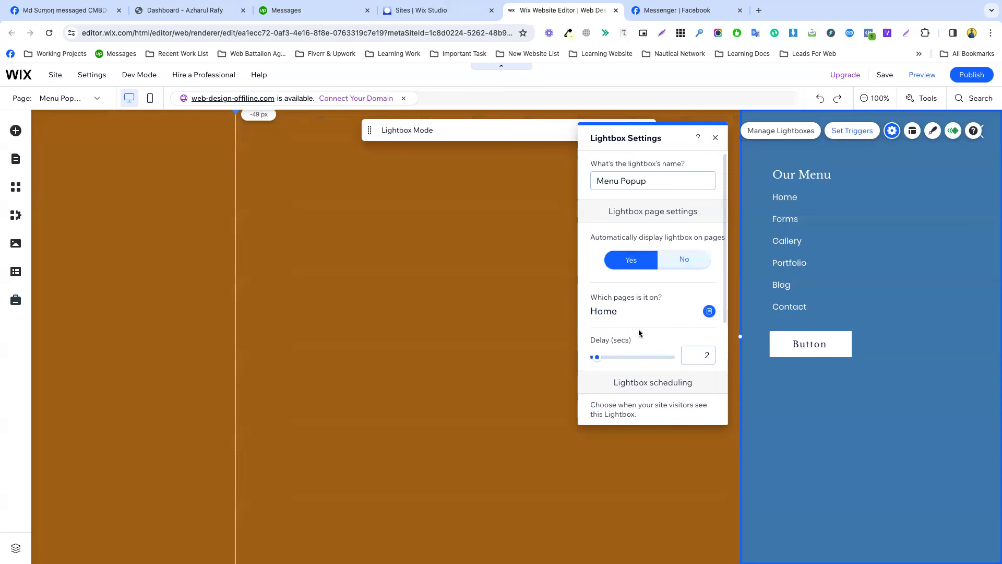
left_click(636, 313)
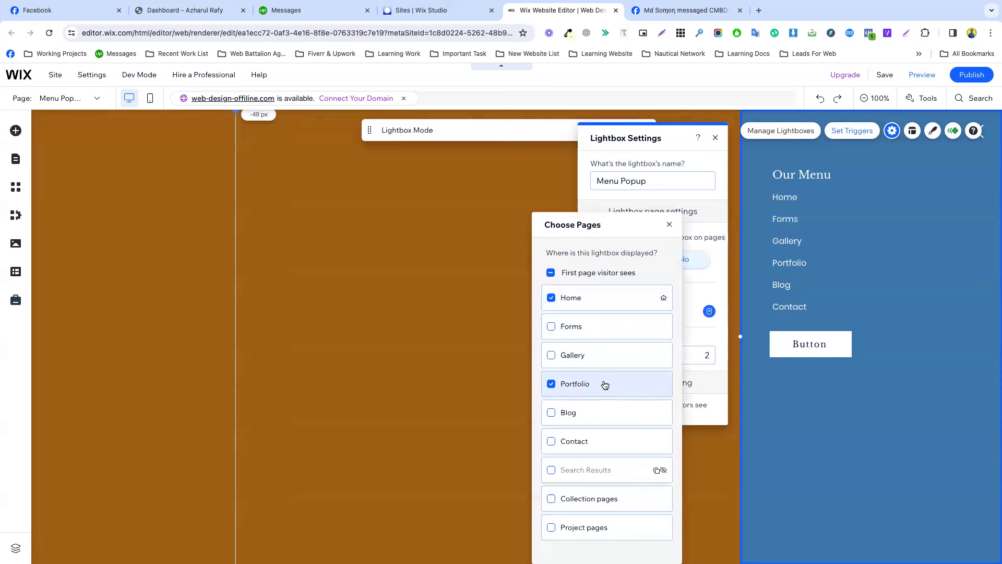
left_click(552, 297)
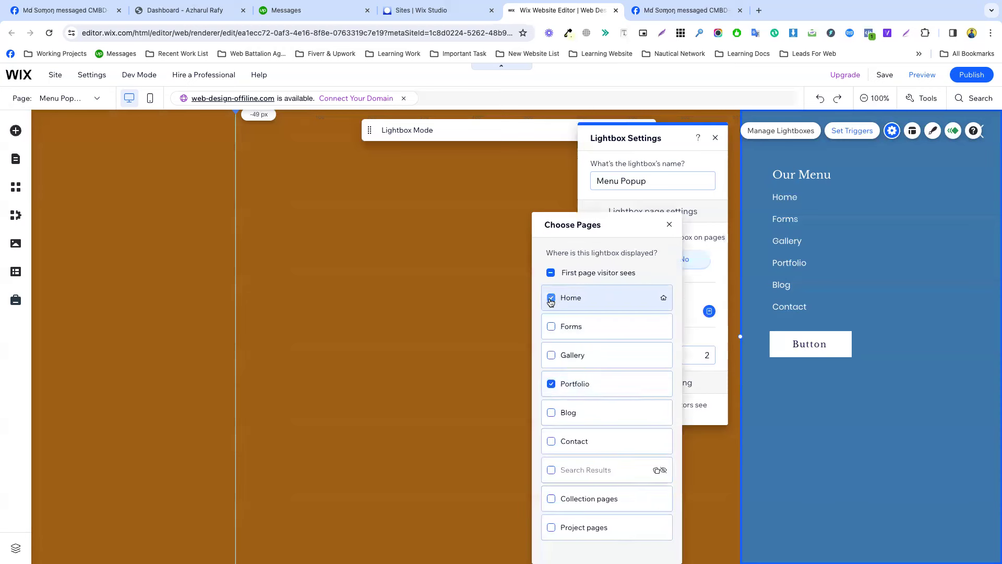
left_click(694, 338)
scroll(649, 339, "down", 4)
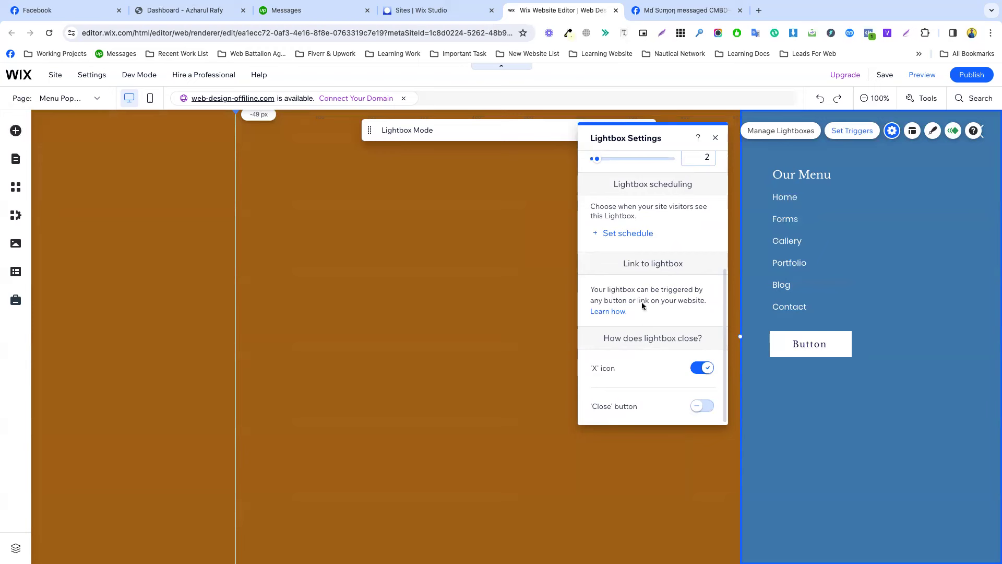
left_click(787, 345)
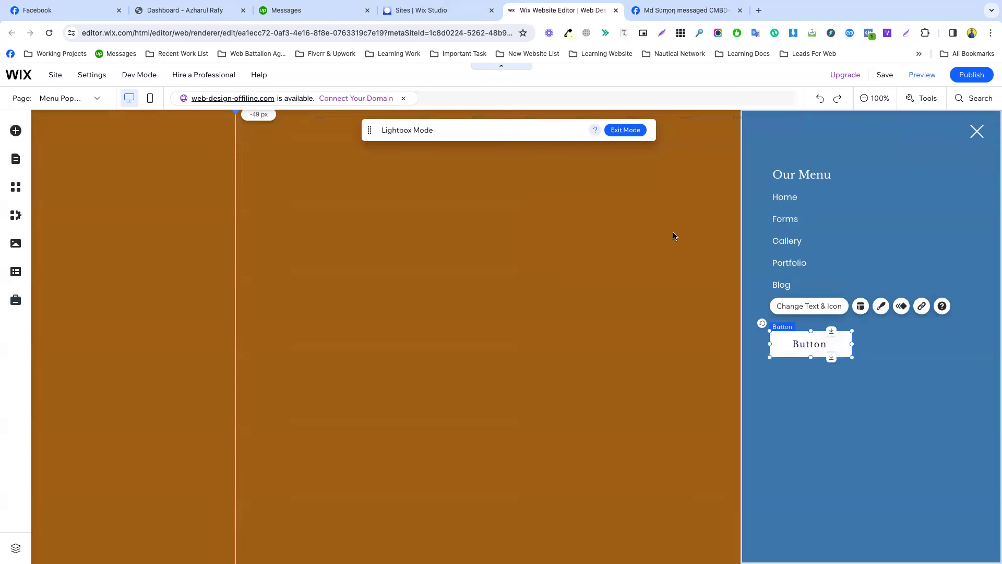
Turn on the 'Close' button under 'How does lightbox close?' and select the new bottom Close button.
left_click(835, 233)
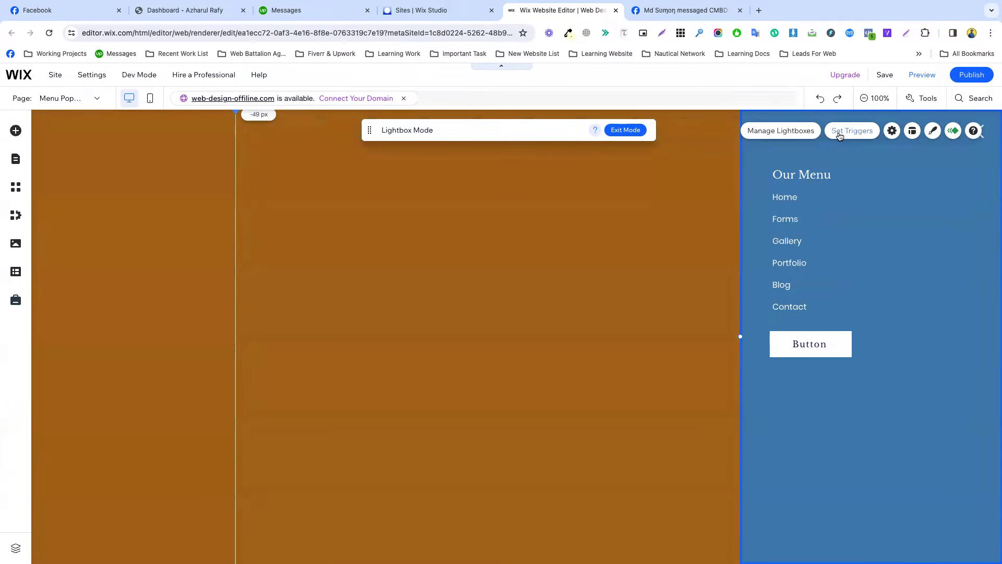
left_click(858, 135)
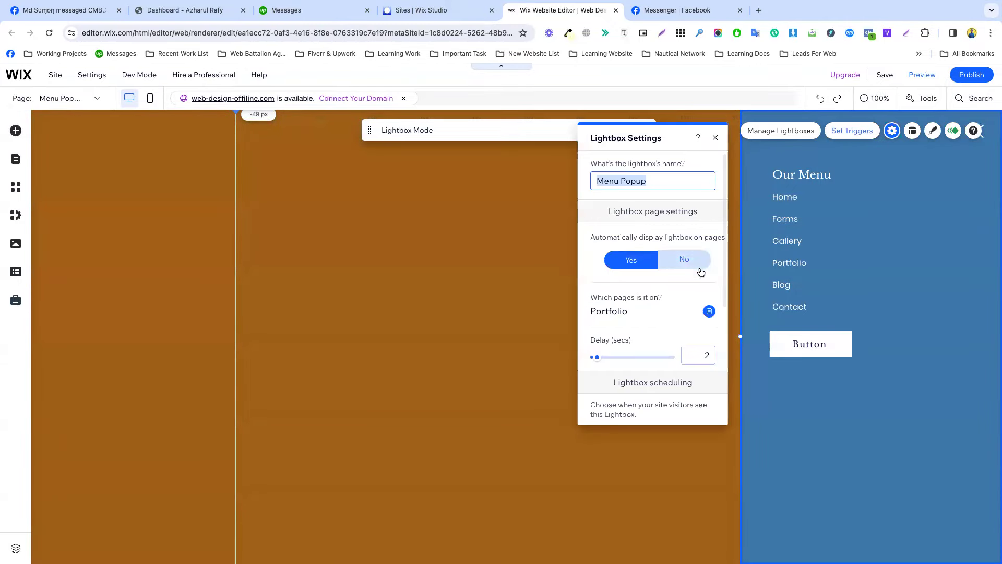
scroll(689, 297, "down", 3)
scroll(689, 304, "down", 1)
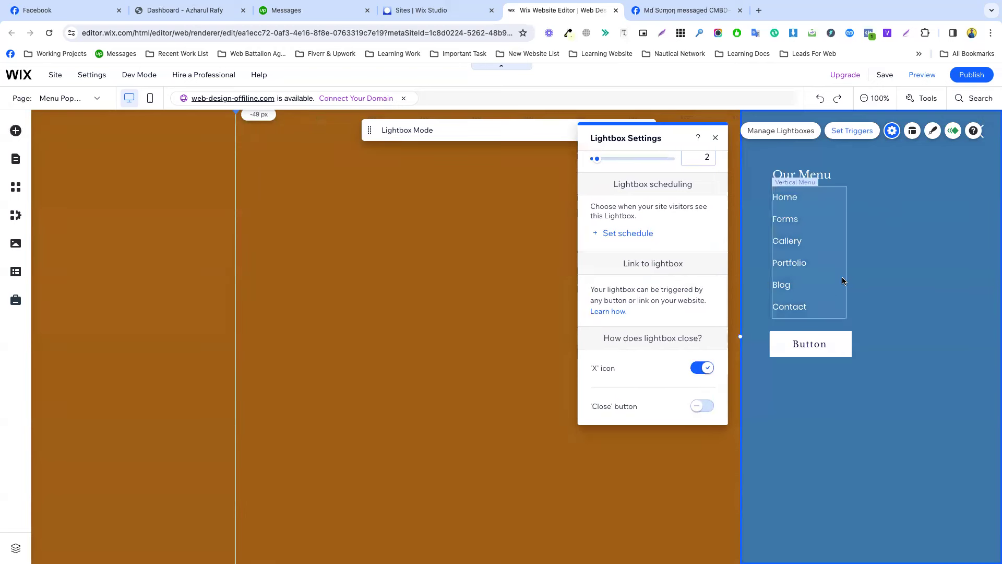
left_click(981, 127)
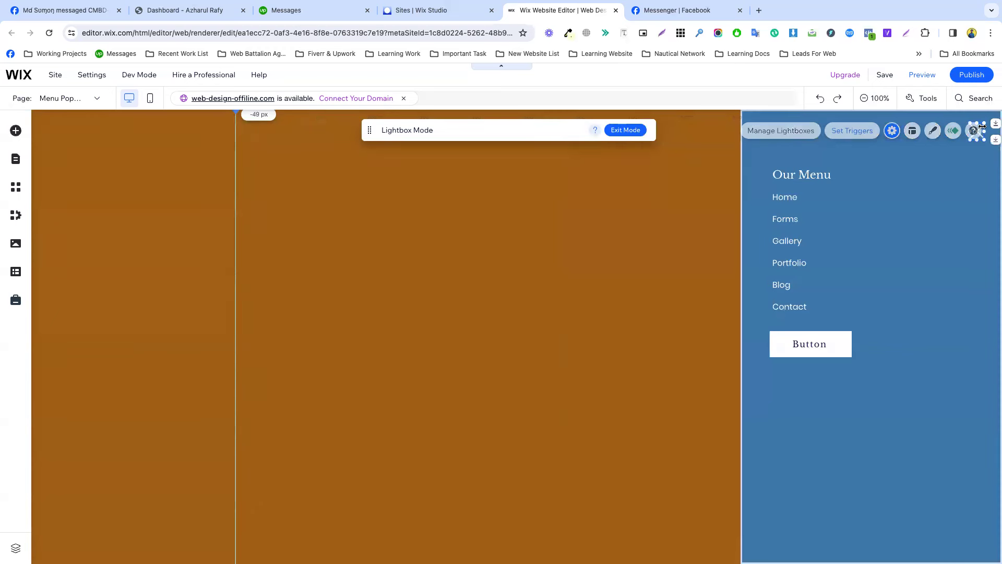
left_click(970, 128)
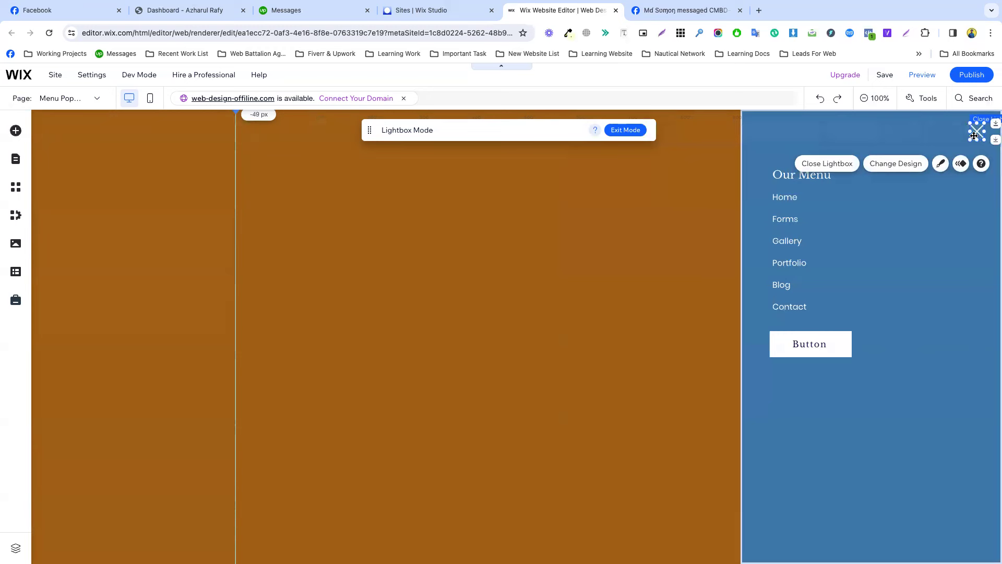
left_click(856, 402)
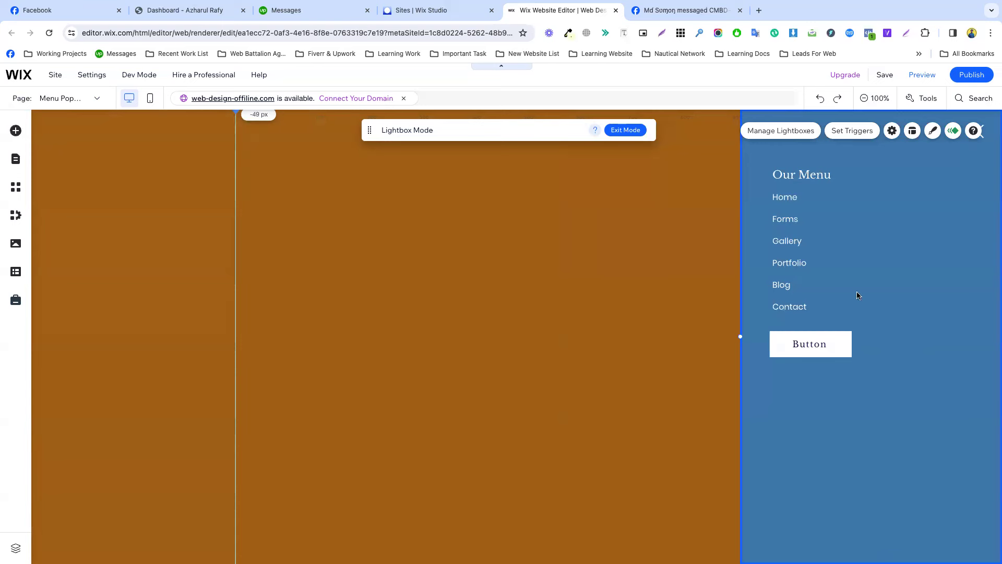
left_click(844, 135)
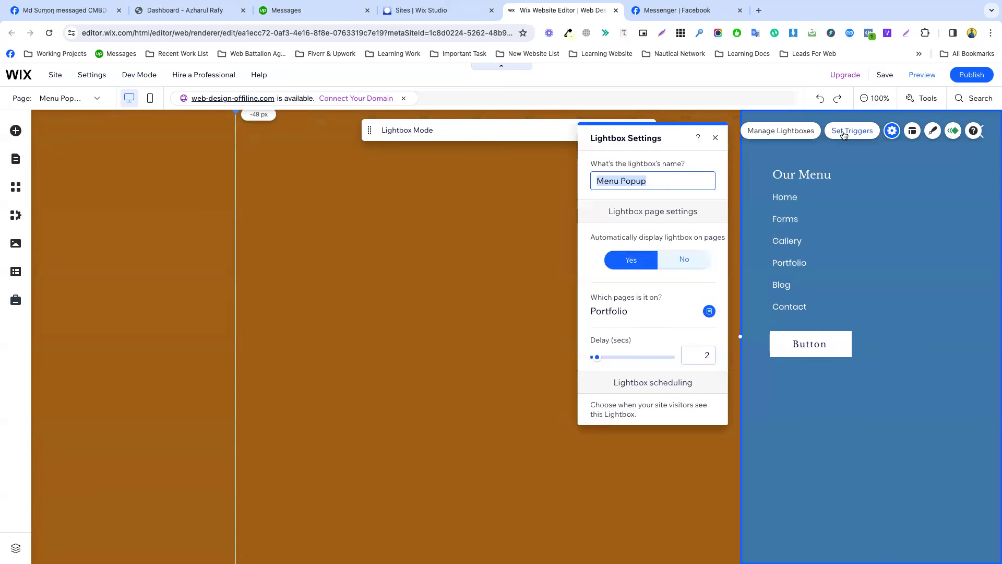
scroll(663, 300, "down", 3)
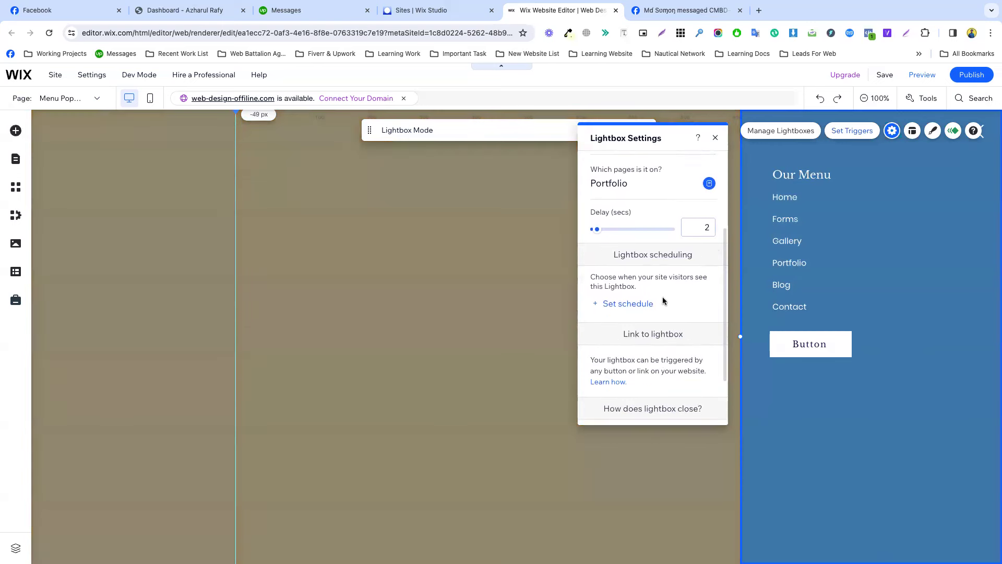
scroll(663, 300, "down", 2)
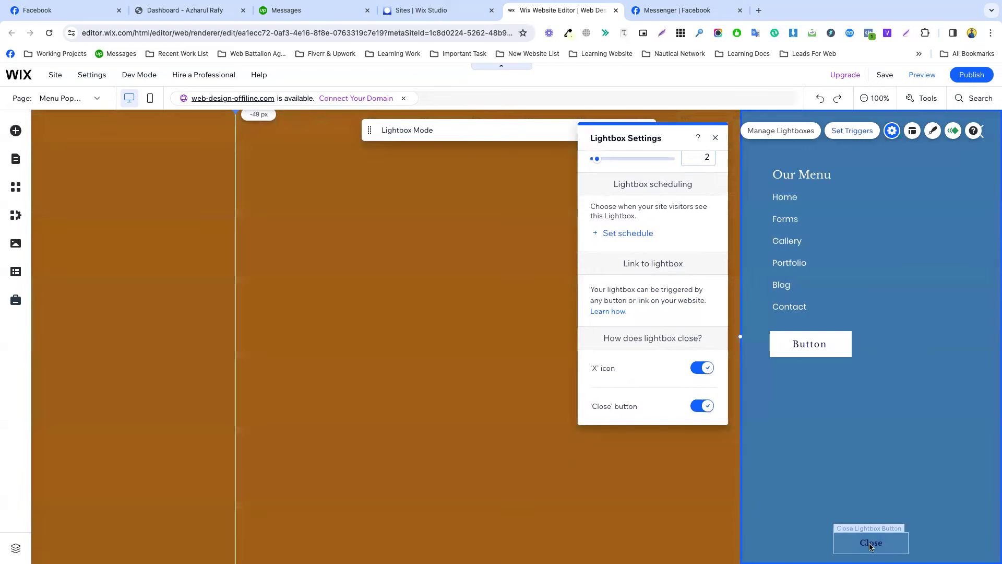
left_click(862, 548)
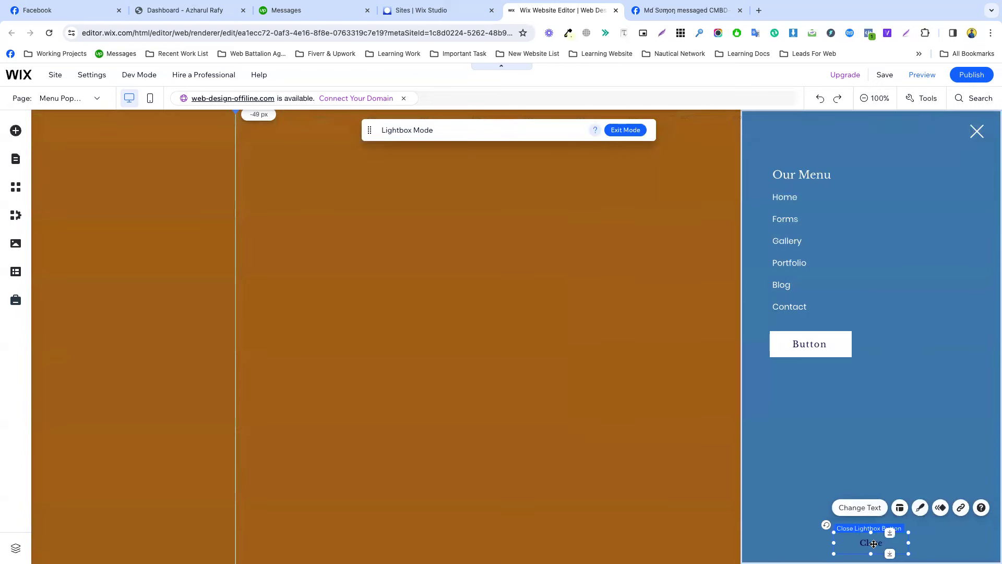
Apply the dark filled 'Button' preset from My Buttons to the Close button.
left_click(920, 508)
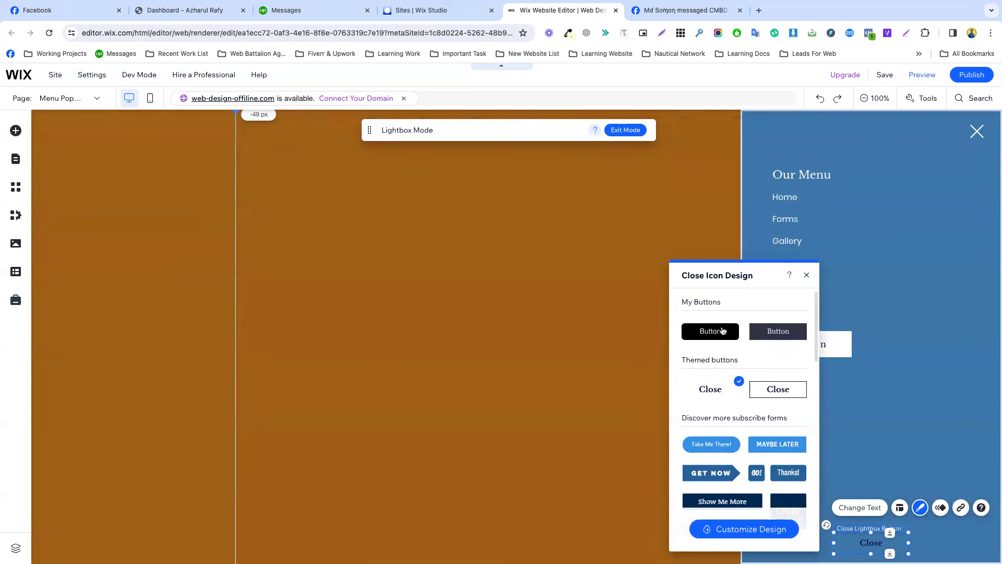
left_click(772, 331)
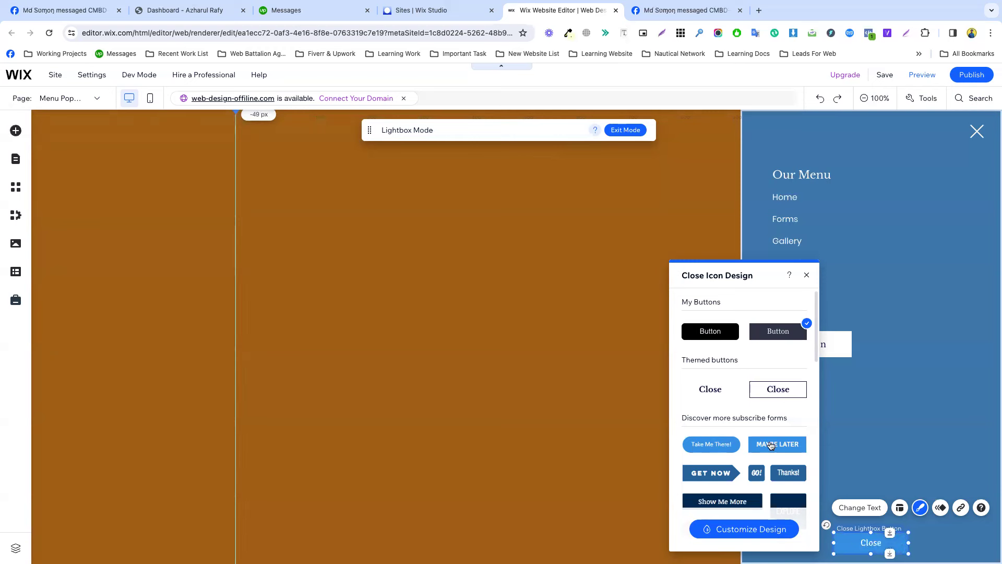
left_click(860, 452)
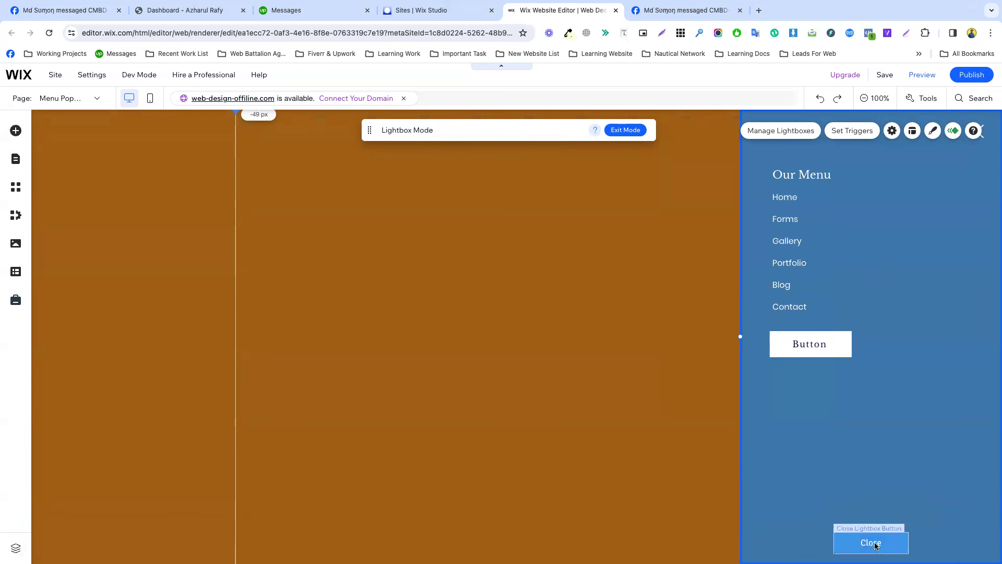
left_click(845, 133)
scroll(637, 397, "down", 2)
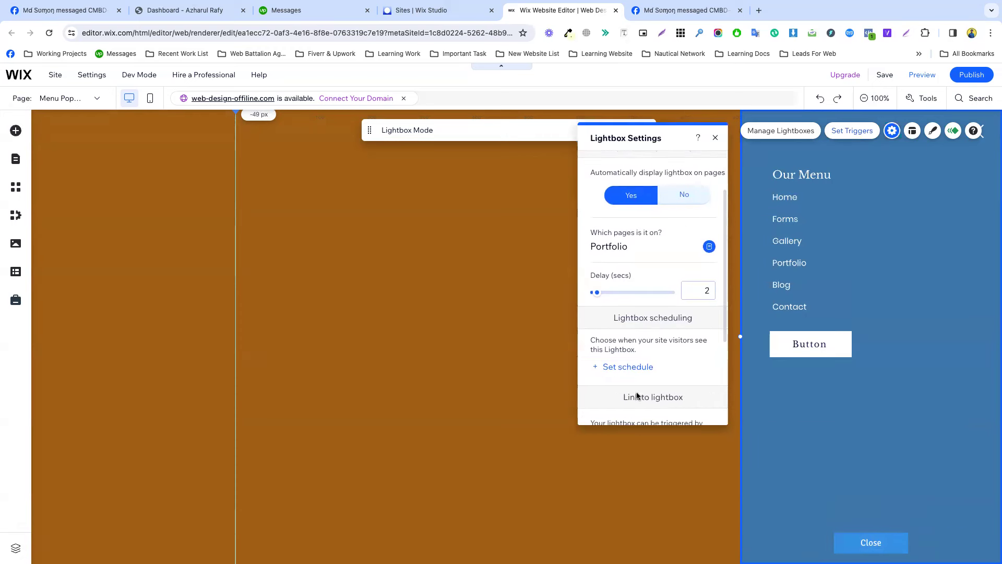
scroll(637, 396, "down", 2)
scroll(637, 396, "up", 4)
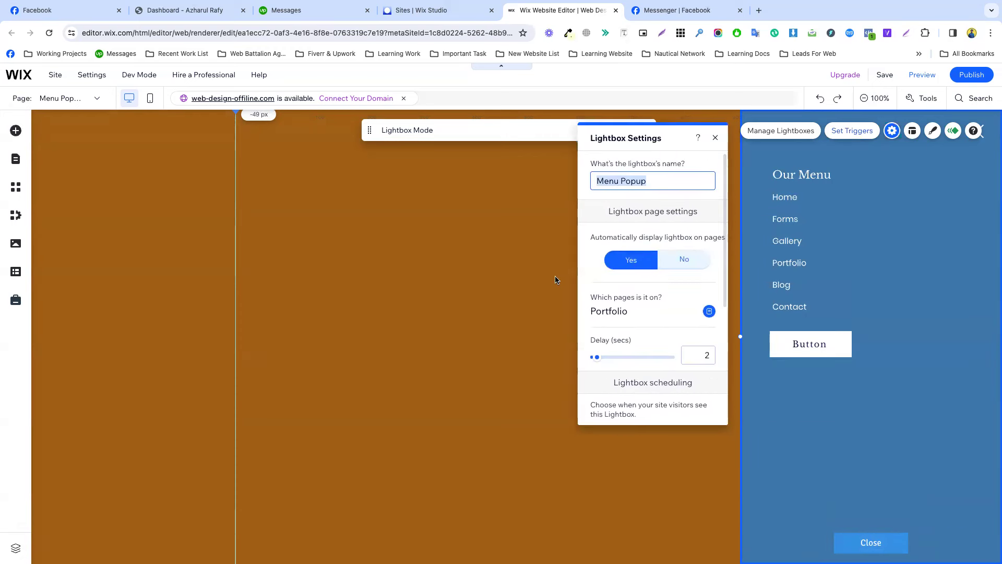
left_click(555, 281)
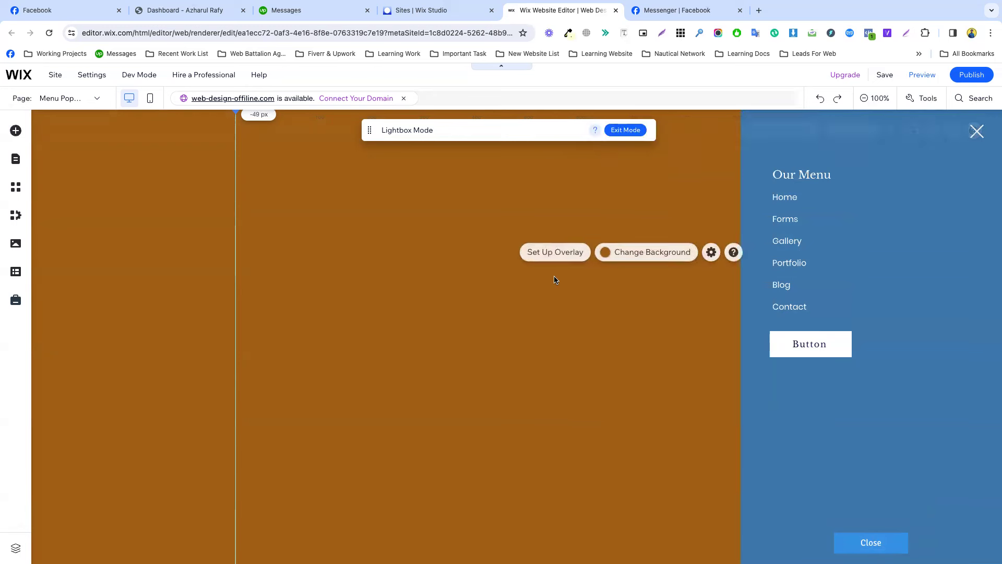
left_click(705, 252)
right_click(557, 343)
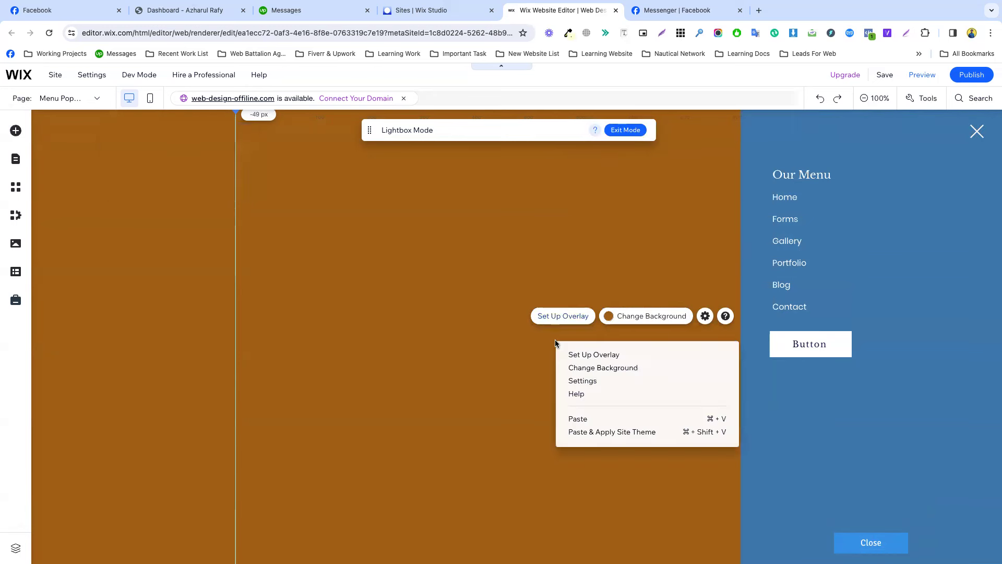
left_click(593, 384)
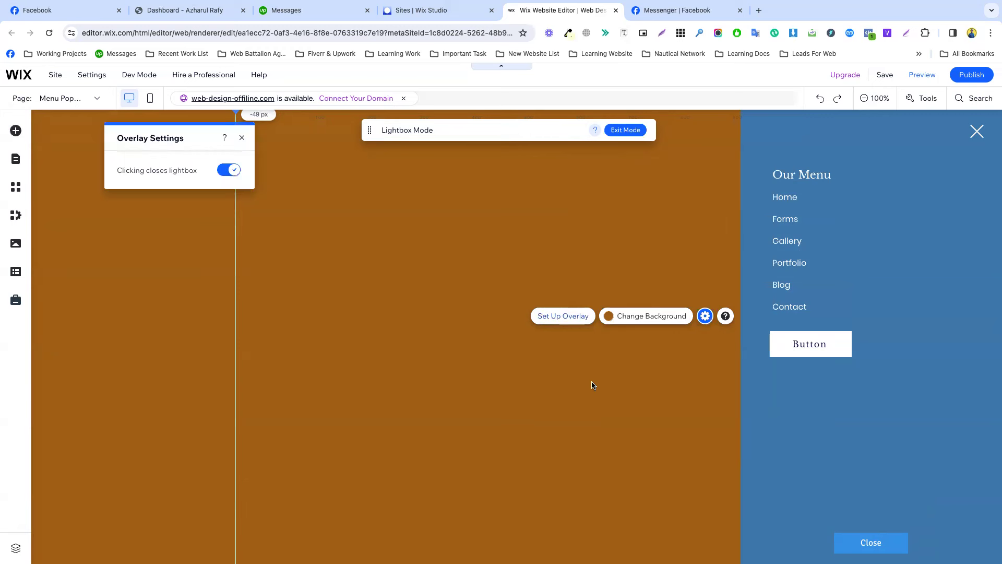
left_click(832, 138)
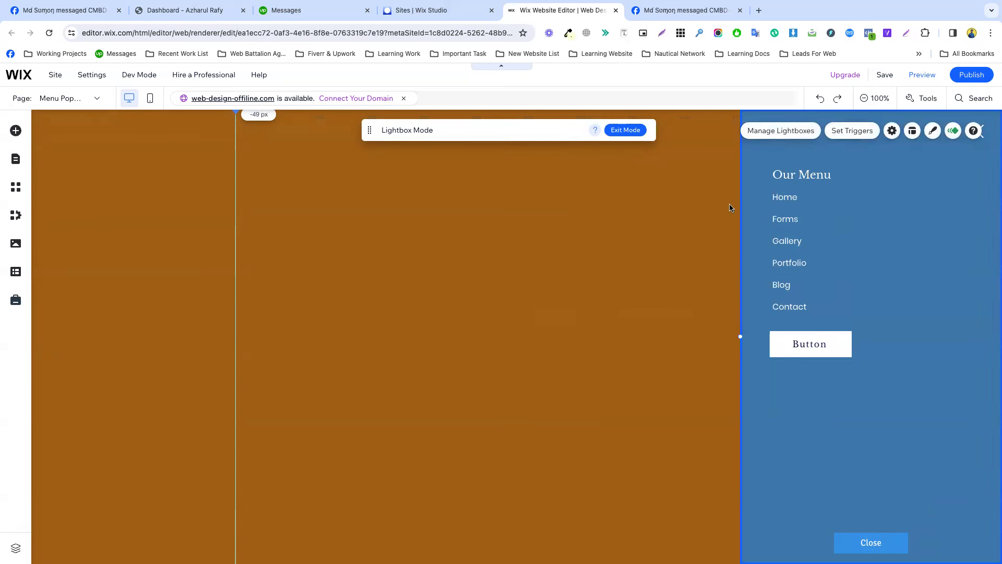
left_click(708, 192)
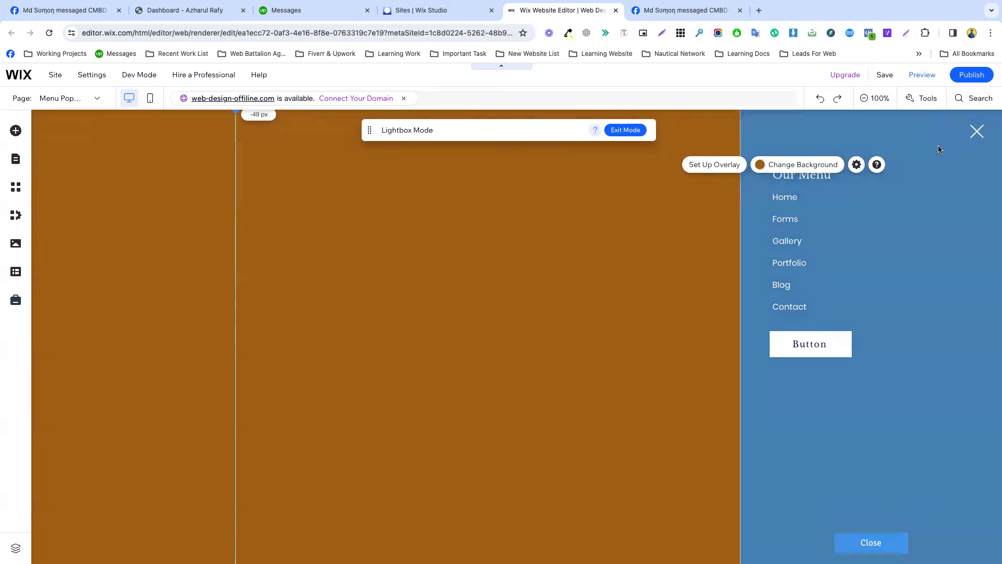
left_click(856, 165)
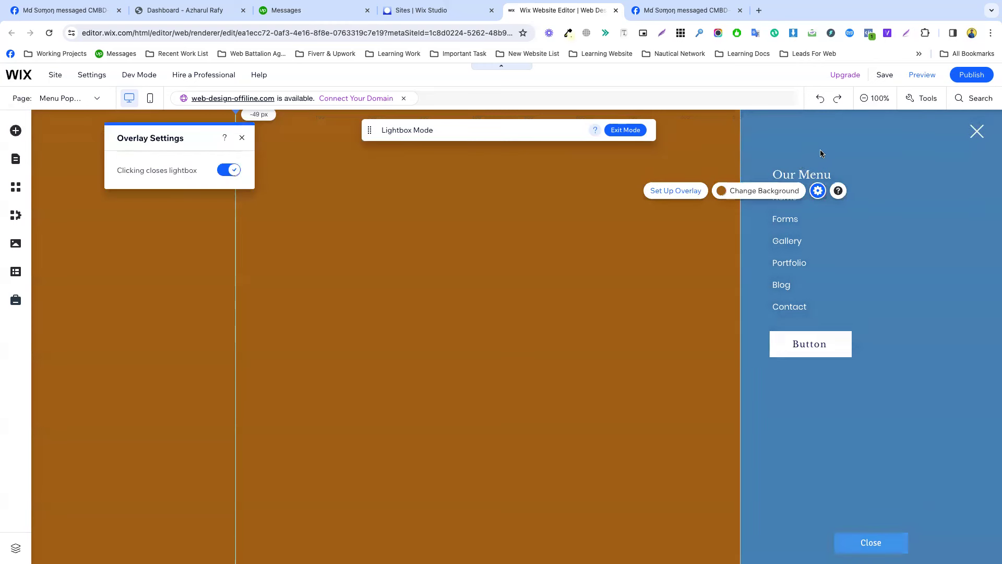
left_click(820, 153)
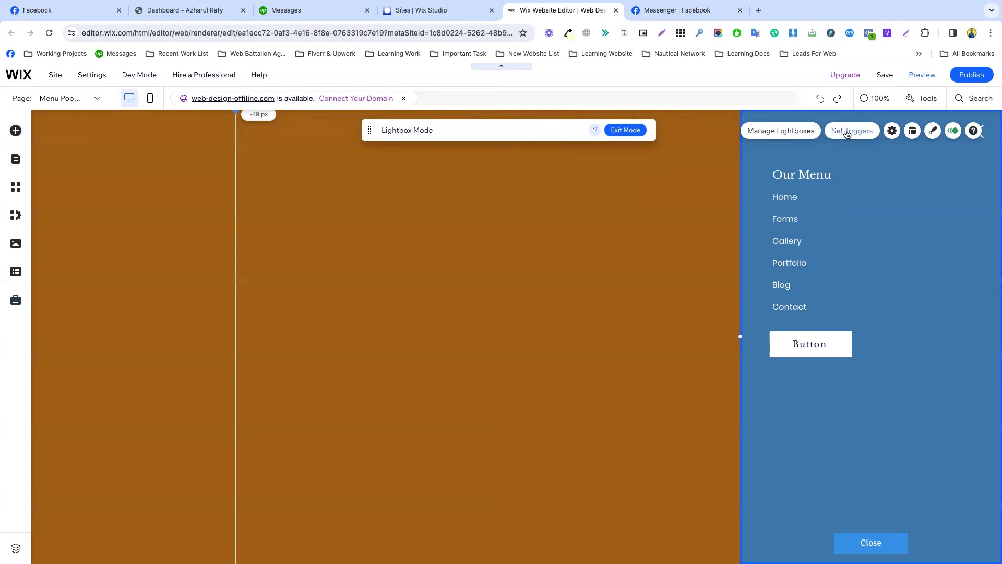
left_click(792, 132)
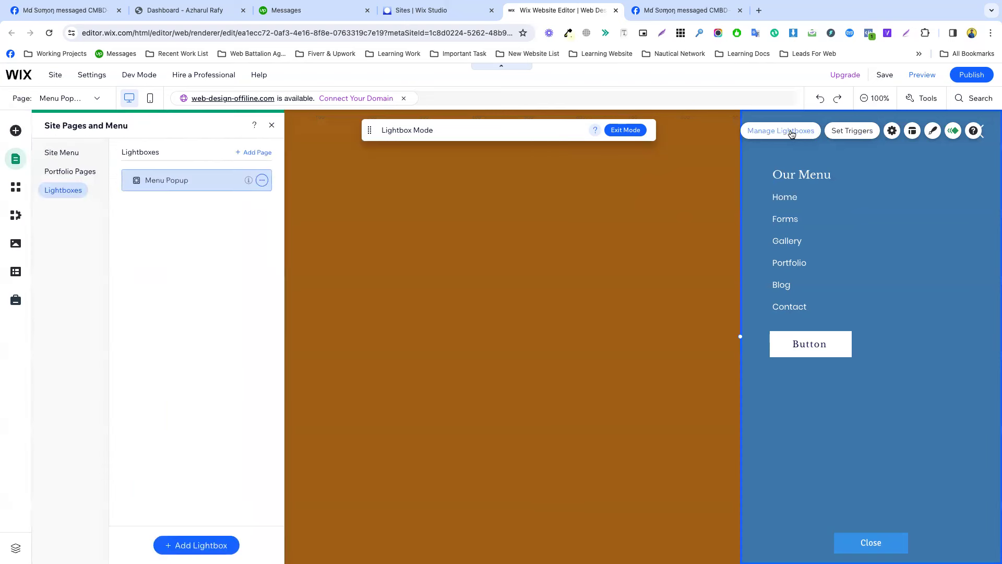
Review Menu Popup's settings, layout and background, then switch its animation from Slide in to Reveal.
left_click(262, 180)
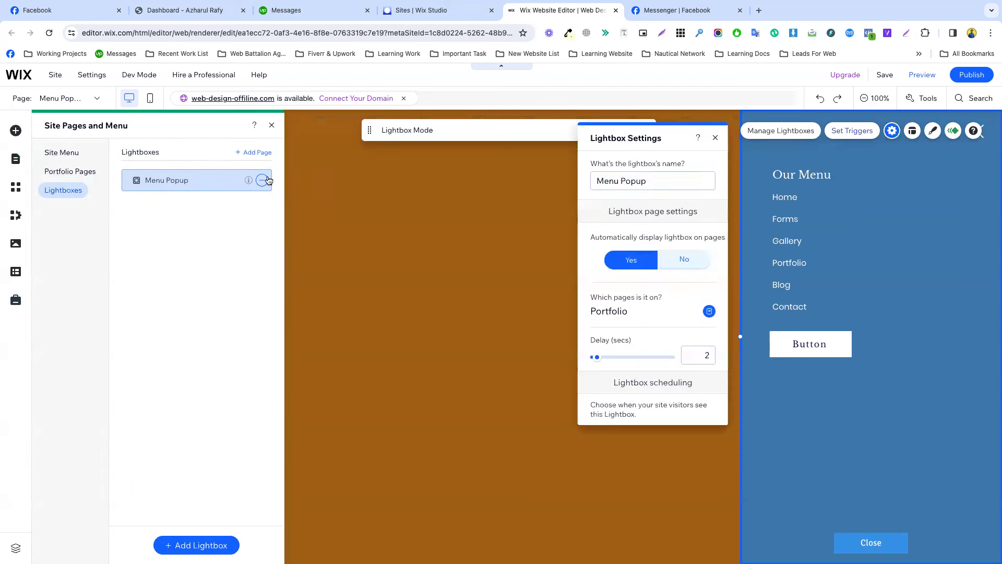
left_click(267, 179)
scroll(647, 246, "down", 4)
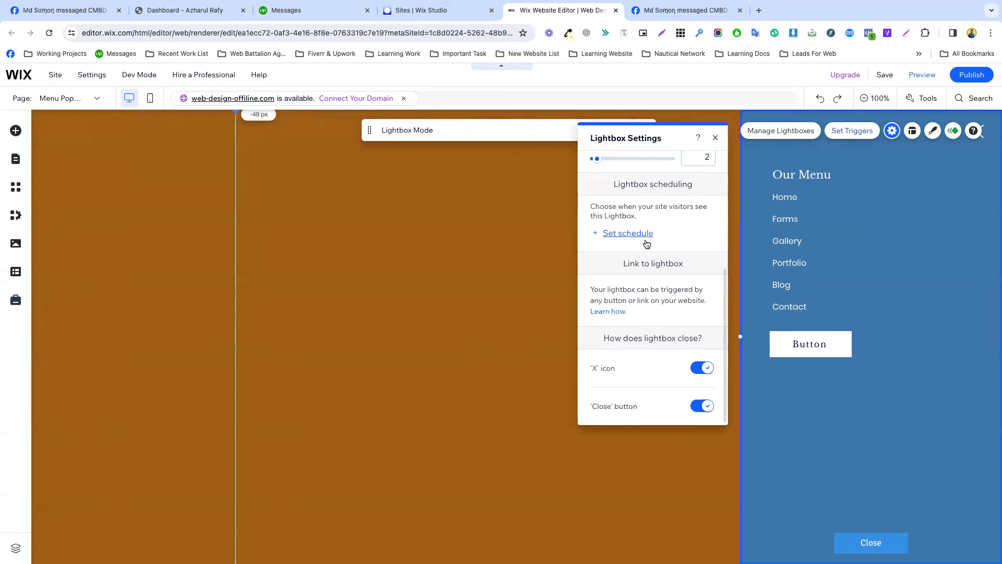
left_click(913, 131)
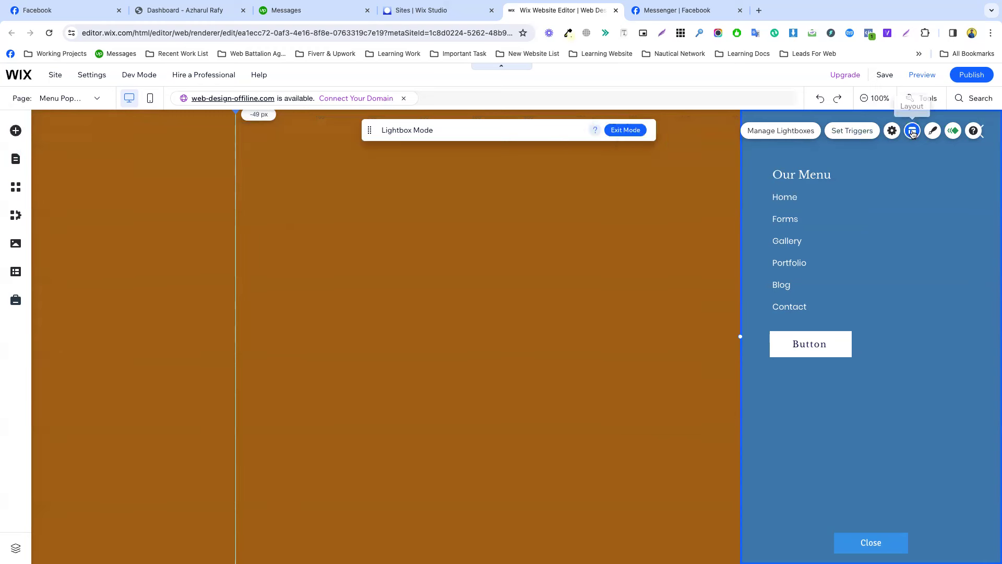
left_click(933, 131)
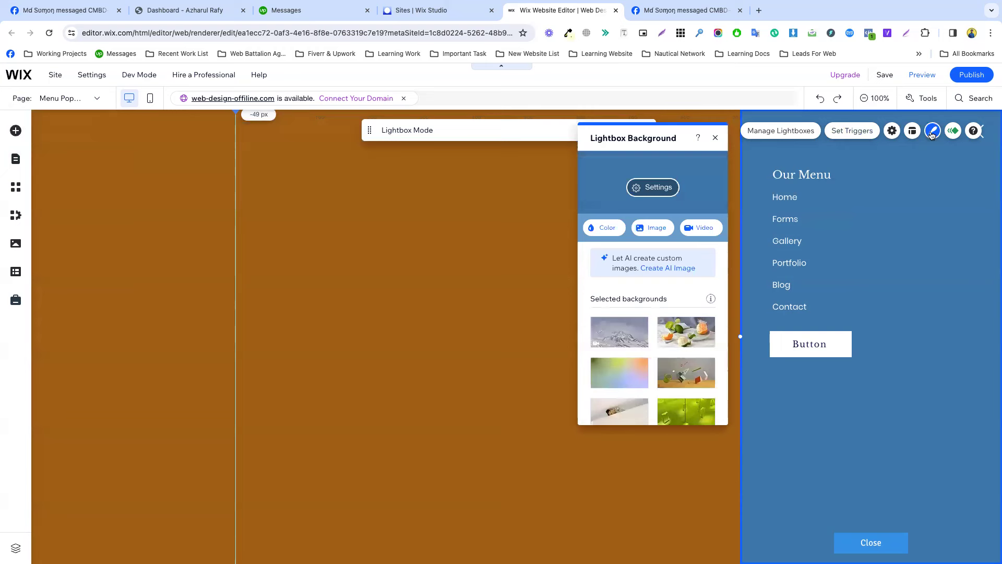
left_click(952, 132)
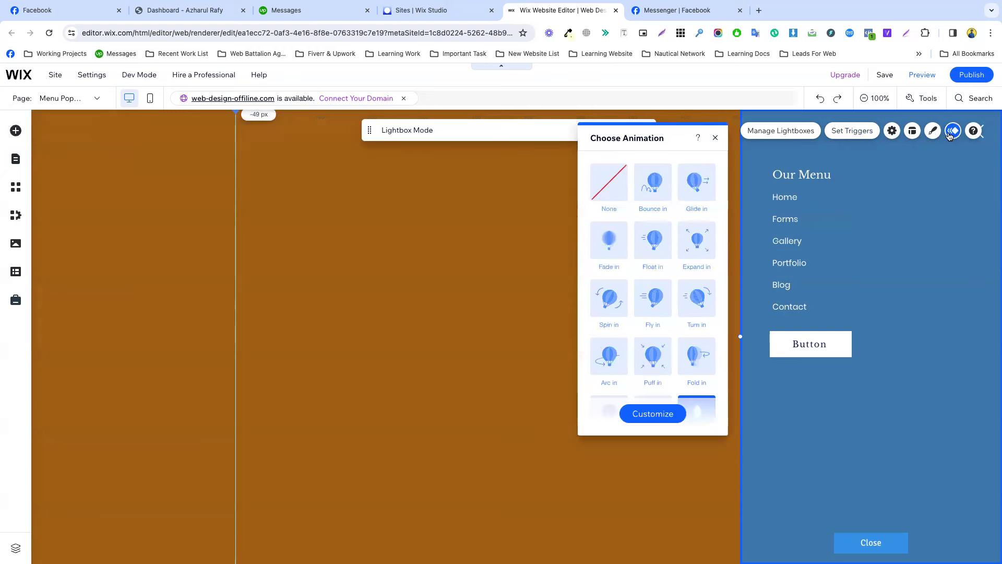
scroll(682, 329, "down", 1)
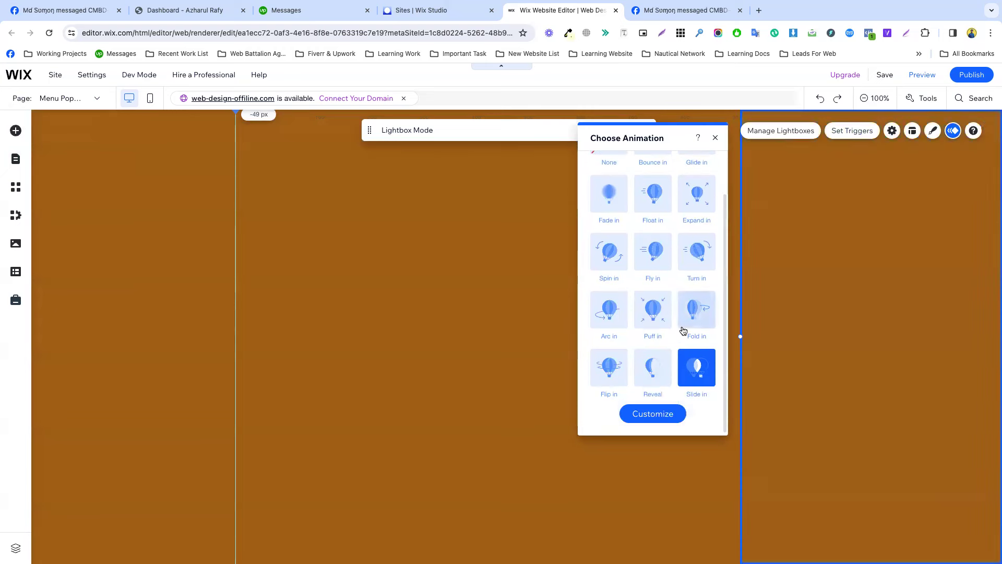
left_click(654, 374)
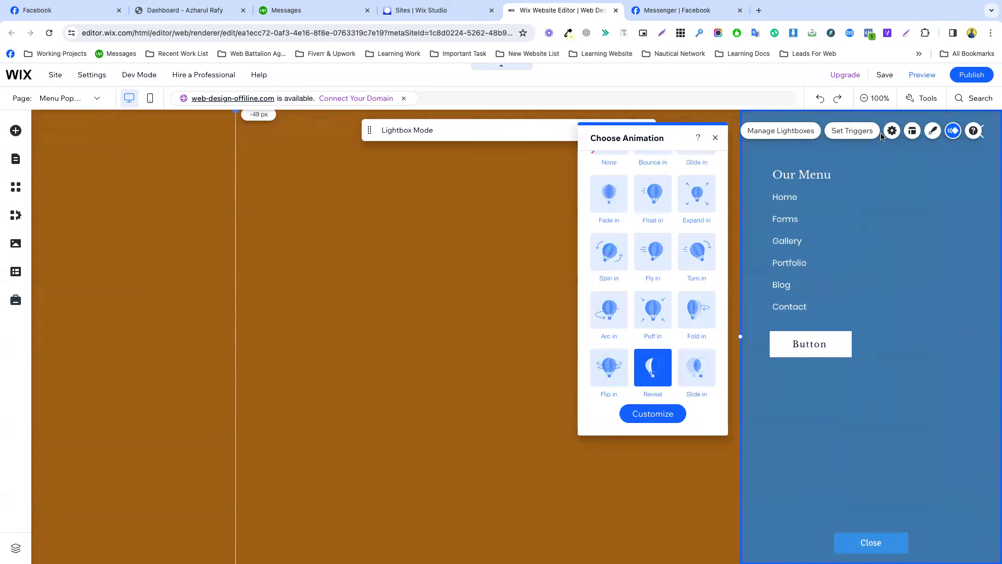
left_click(473, 211)
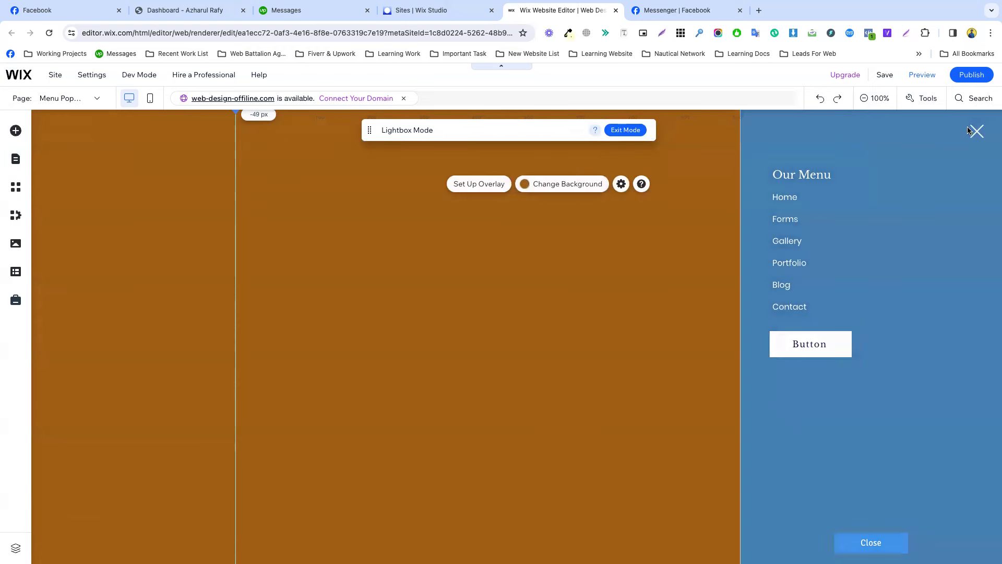
Leave the Menu Popup lightbox and add the Promotion 'New Collection' lightbox from Interactive > Lightboxes.
left_click(968, 130)
left_click(676, 202)
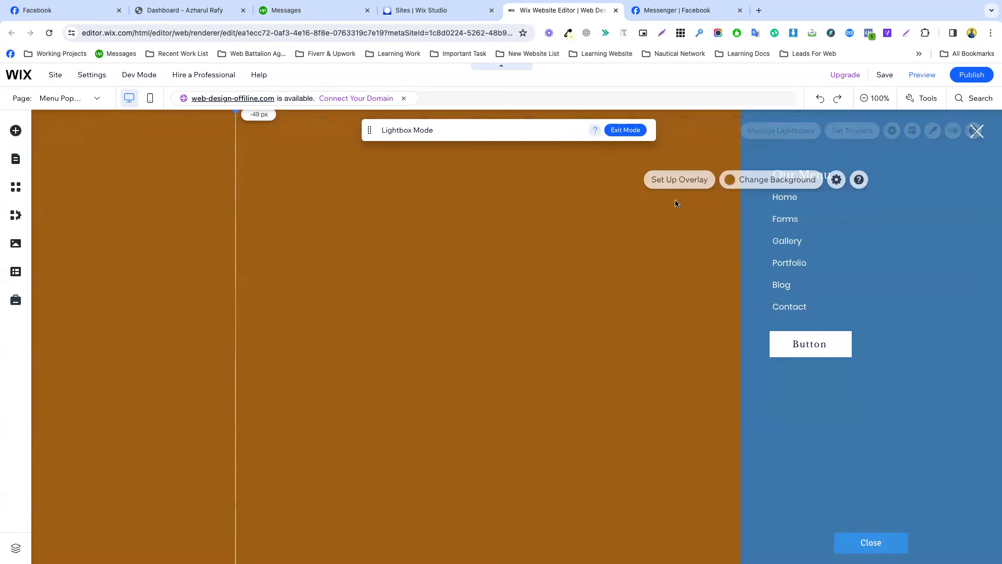
left_click(626, 130)
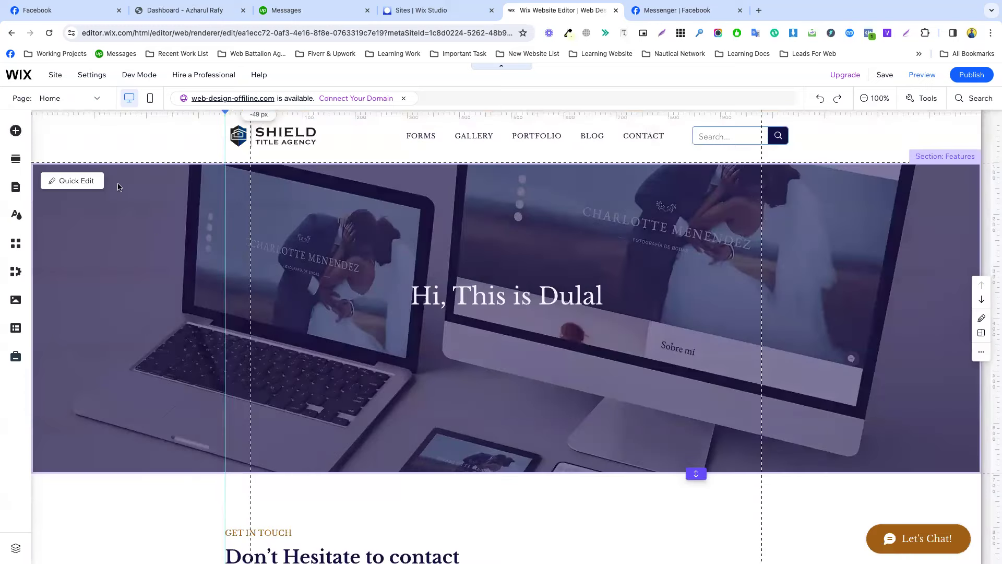
left_click(16, 131)
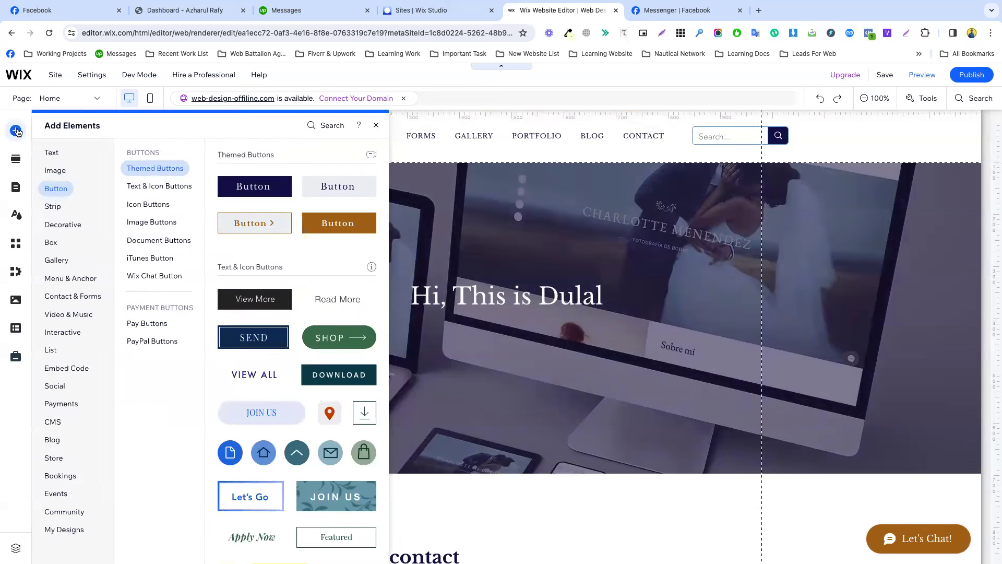
mouse_move(85, 333)
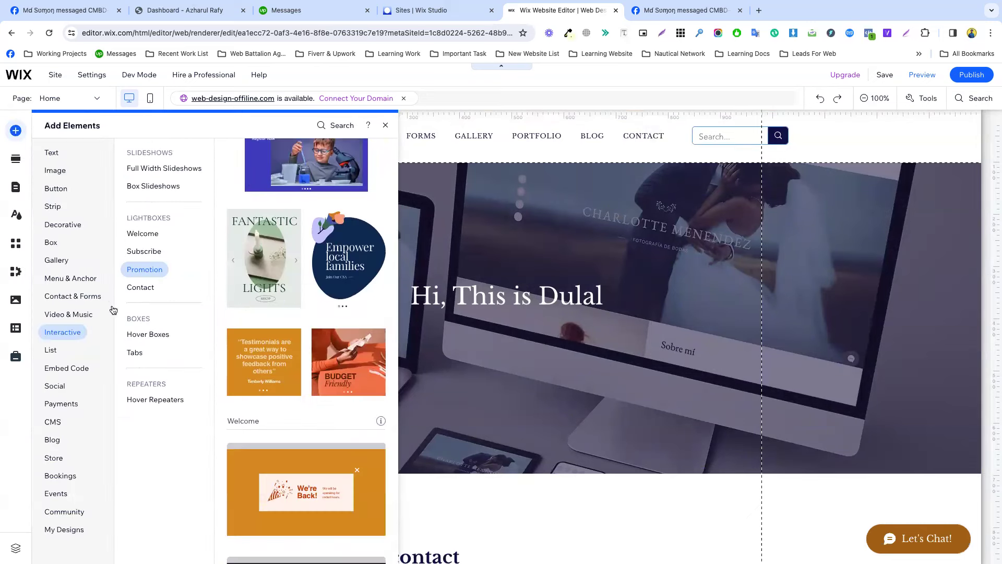
left_click(145, 269)
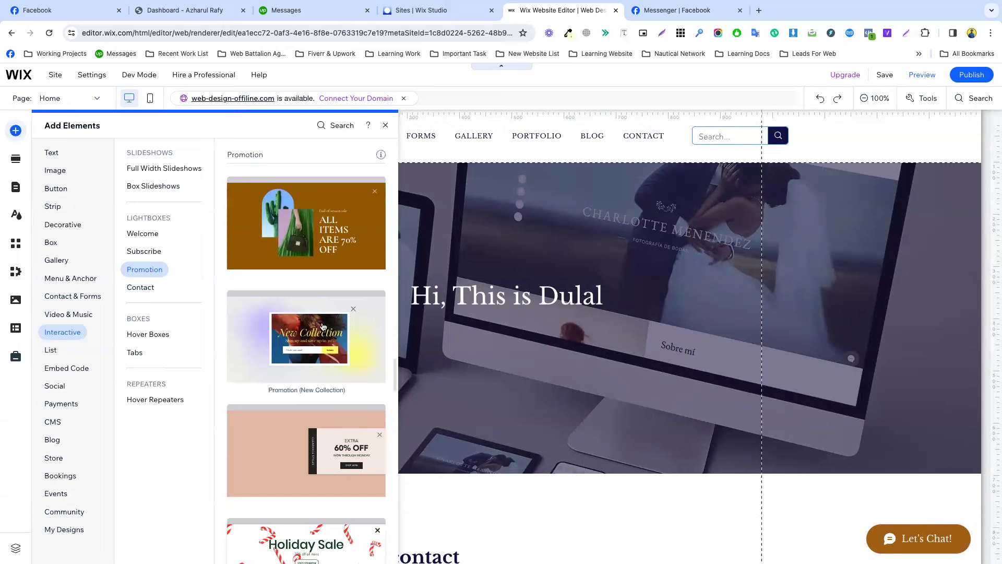
left_click(309, 339)
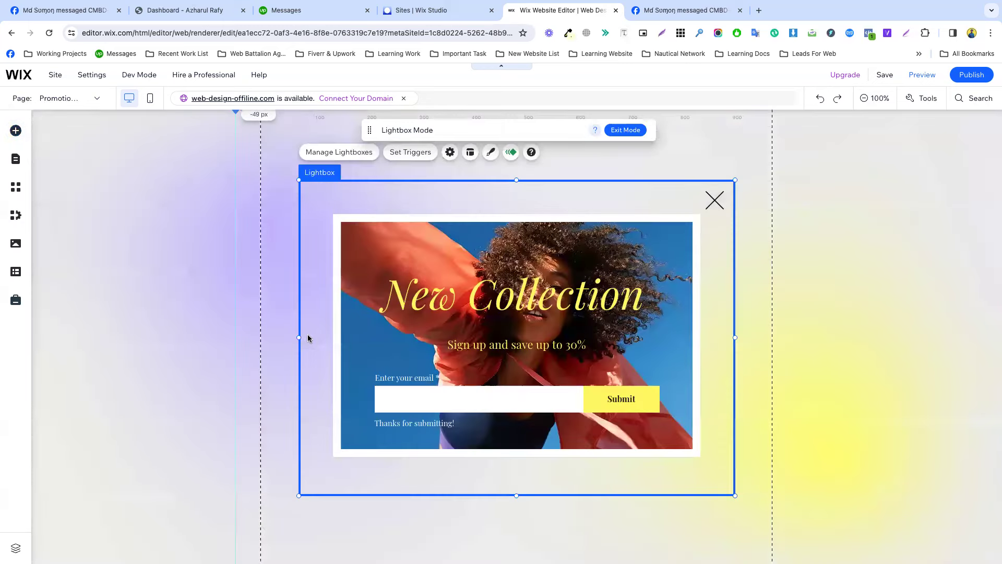
Try top-left and bottom-right layouts for the New Collection lightbox, then centre it with 0 px offsets.
left_click(469, 152)
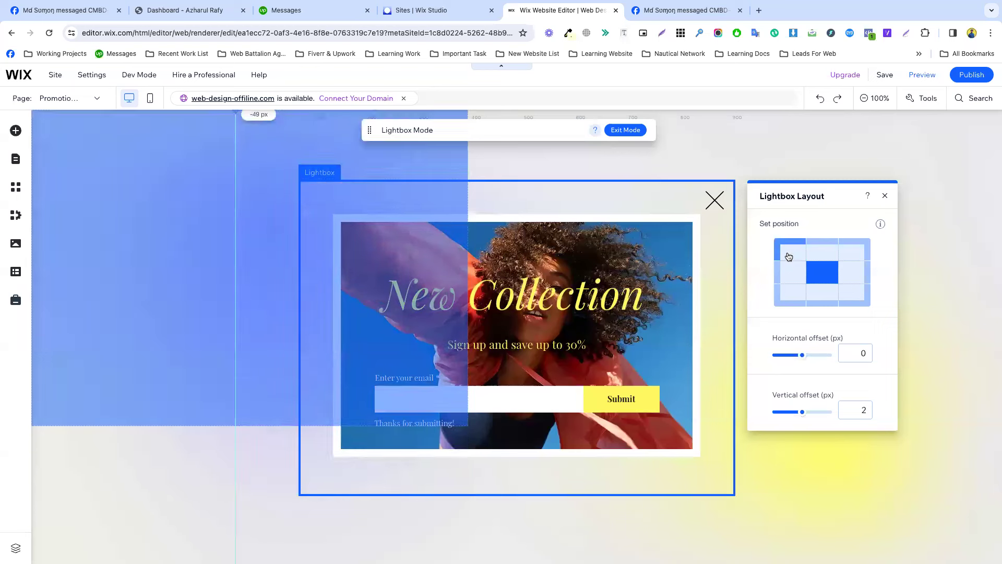
left_click(789, 257)
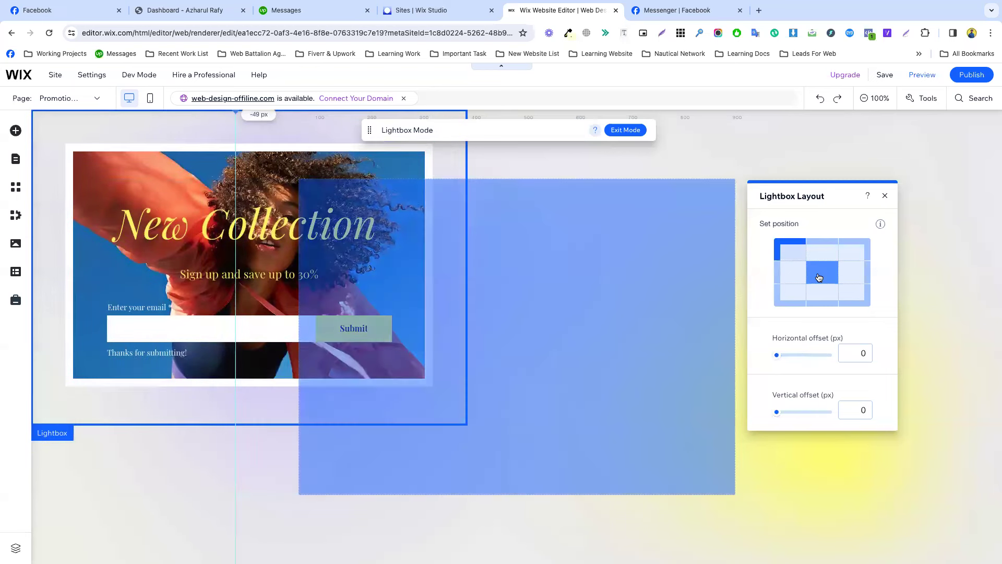
left_click(822, 272)
left_click(859, 303)
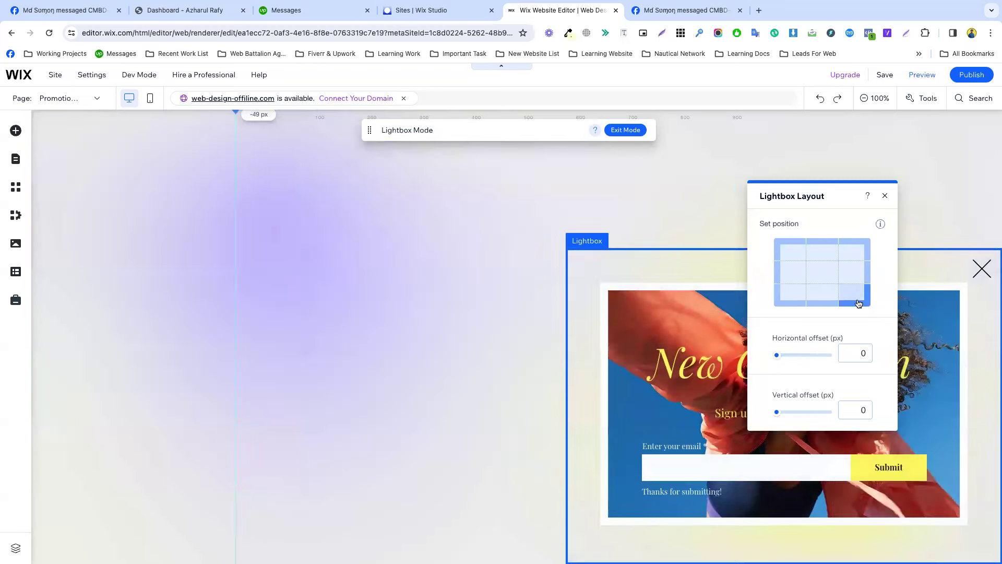
left_click(814, 269)
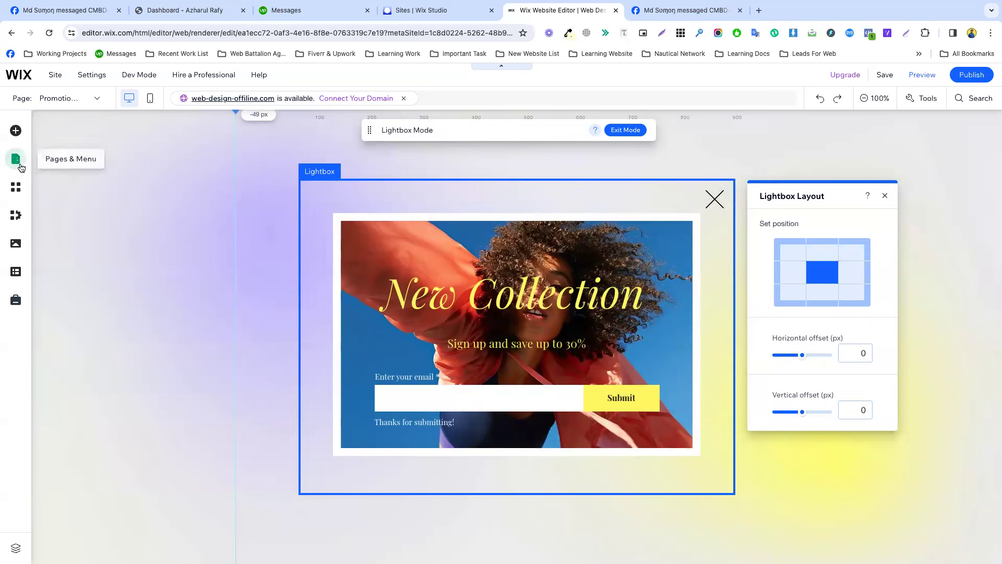
left_click(15, 132)
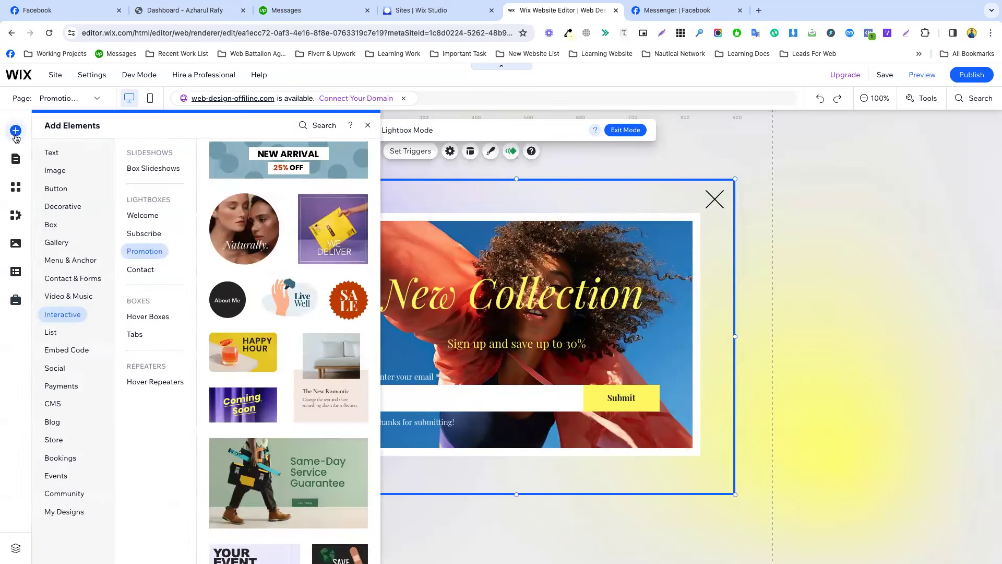
left_click(61, 315)
left_click(148, 318)
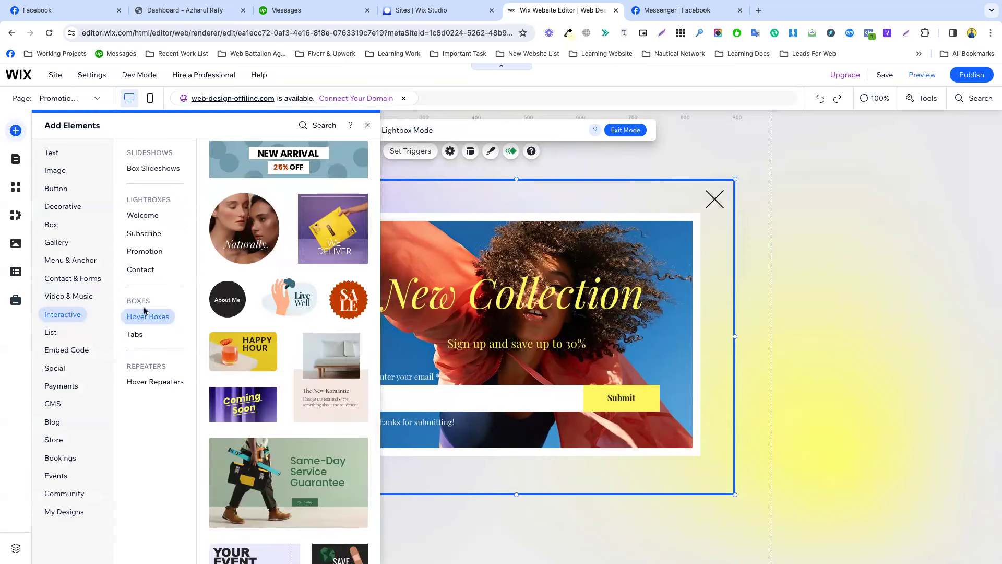
left_click(145, 218)
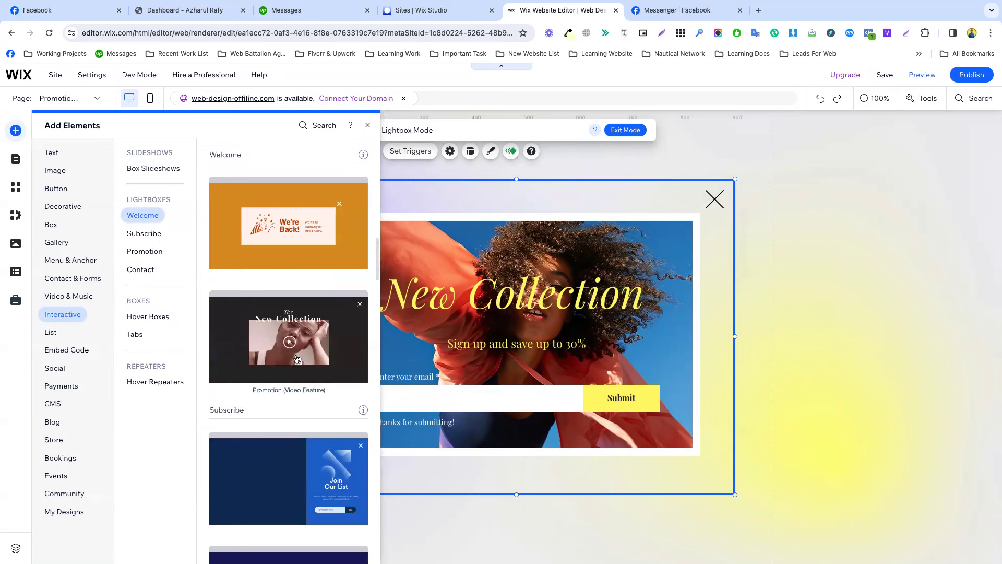
scroll(287, 395, "down", 4)
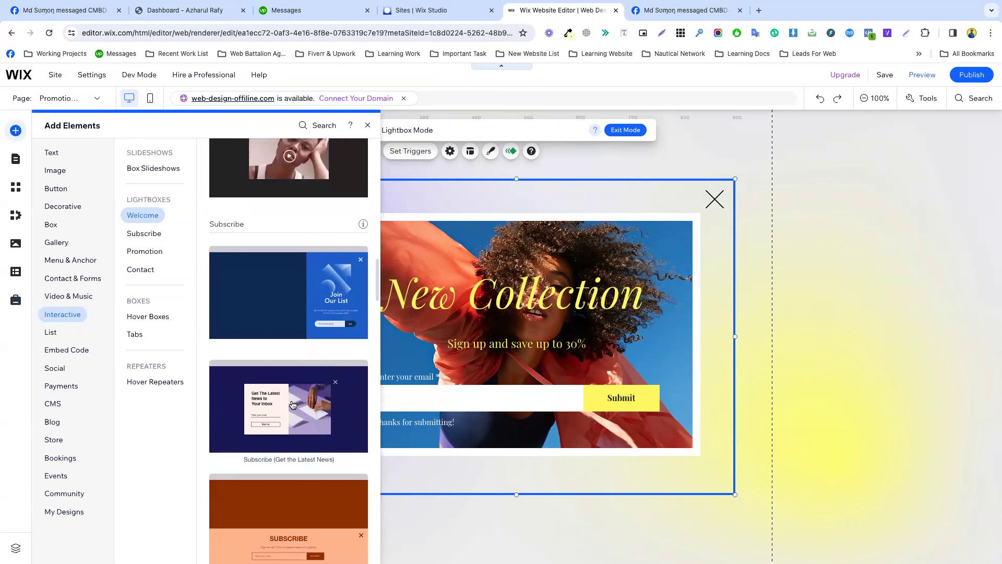
scroll(293, 405, "down", 4)
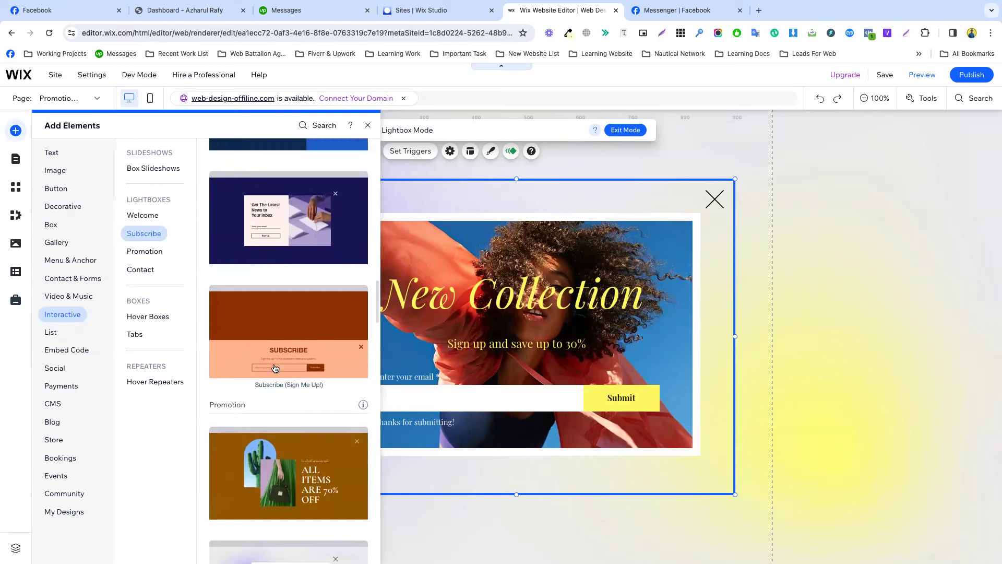
scroll(298, 405, "down", 1)
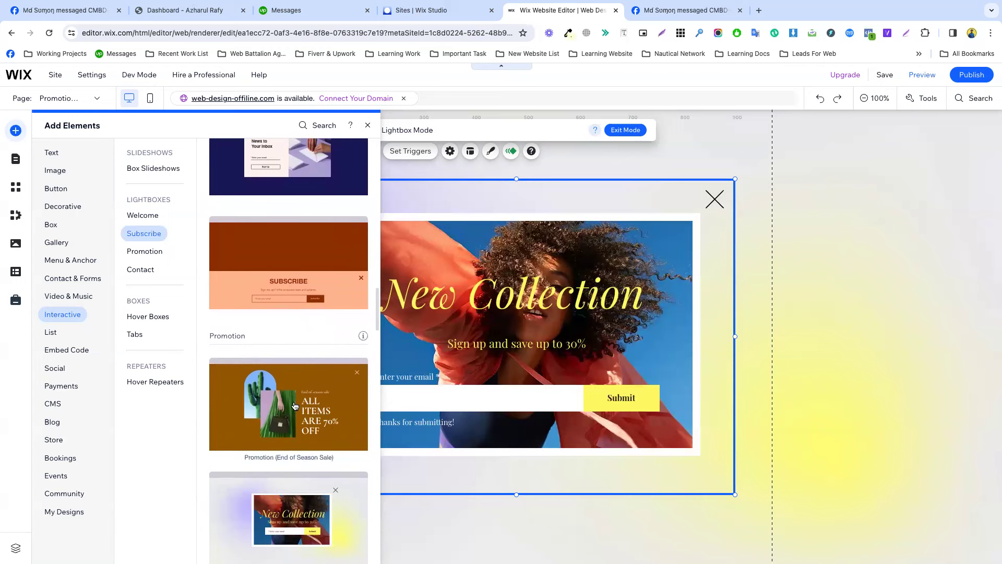
scroll(309, 467, "down", 8)
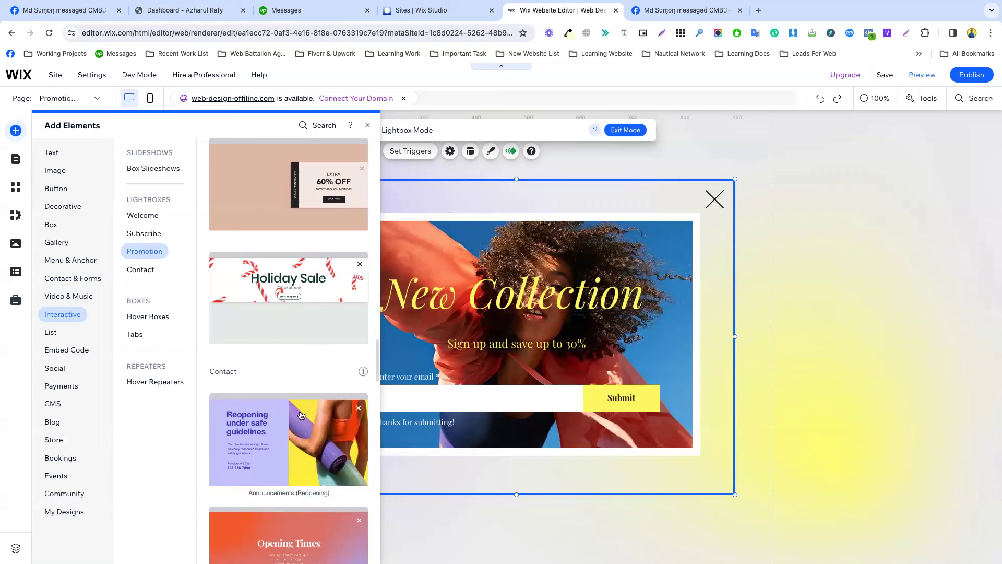
left_click(782, 188)
left_click(516, 259)
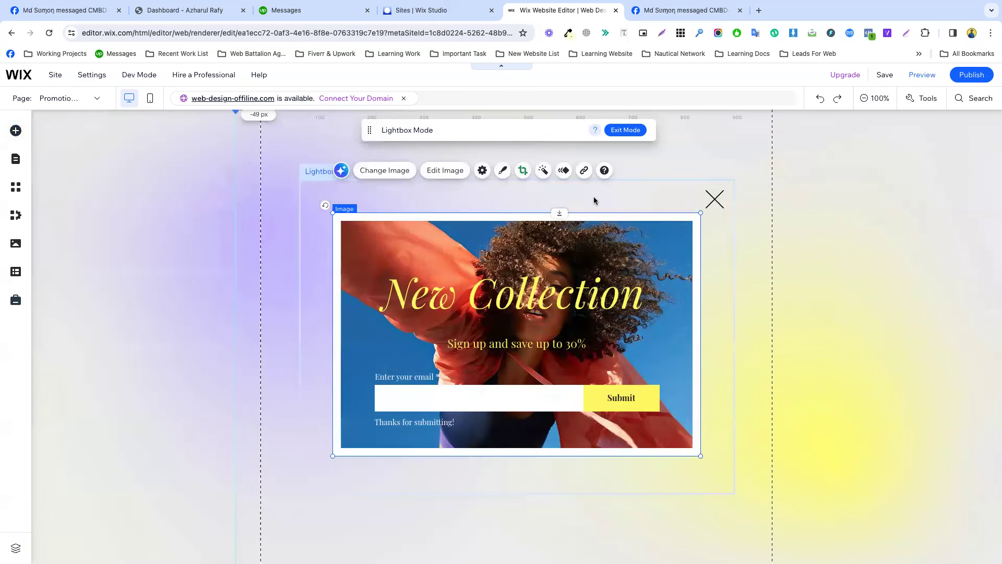
Set 'Automatically display lightbox on pages' to No in the New Collection lightbox settings.
left_click(483, 170)
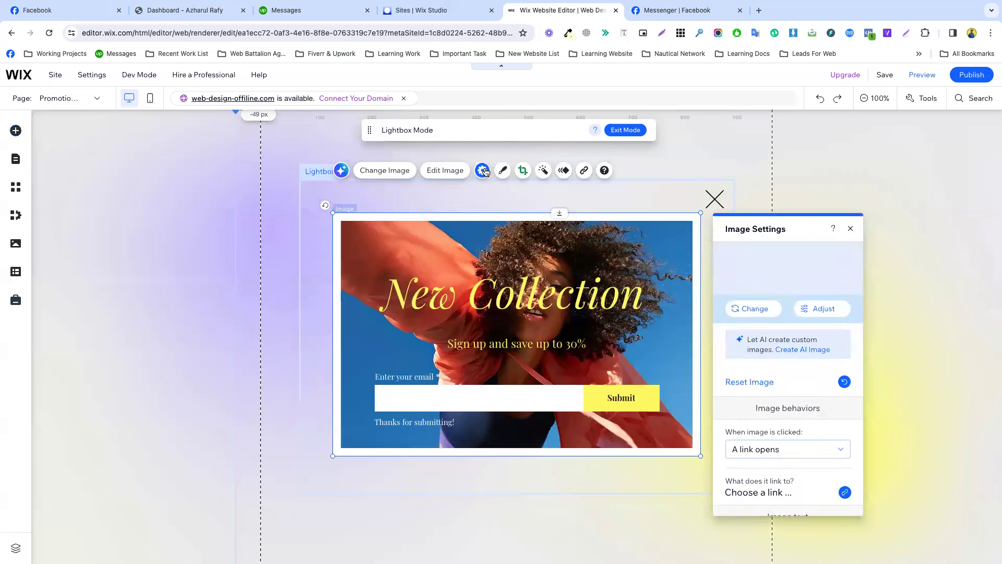
left_click(562, 191)
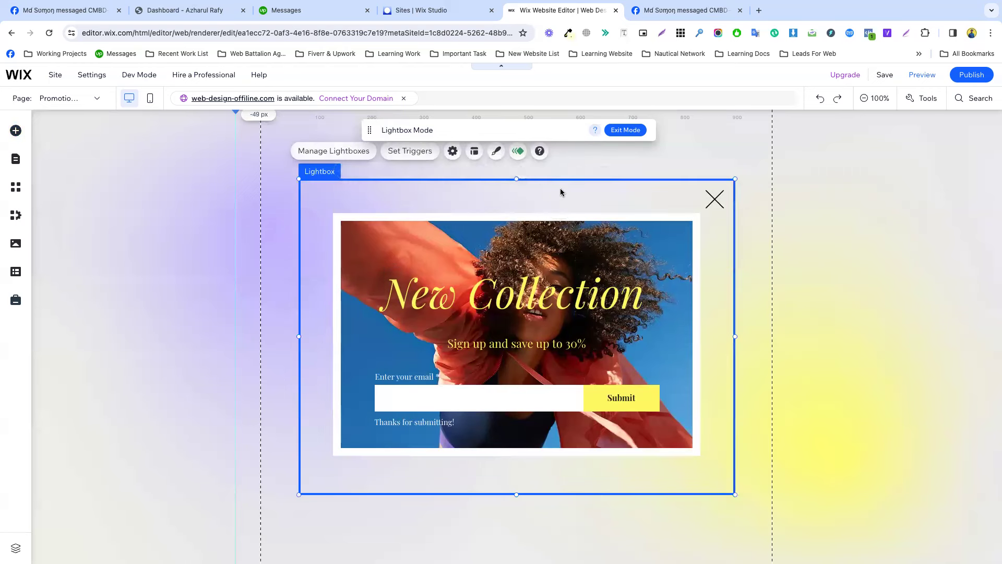
left_click(468, 153)
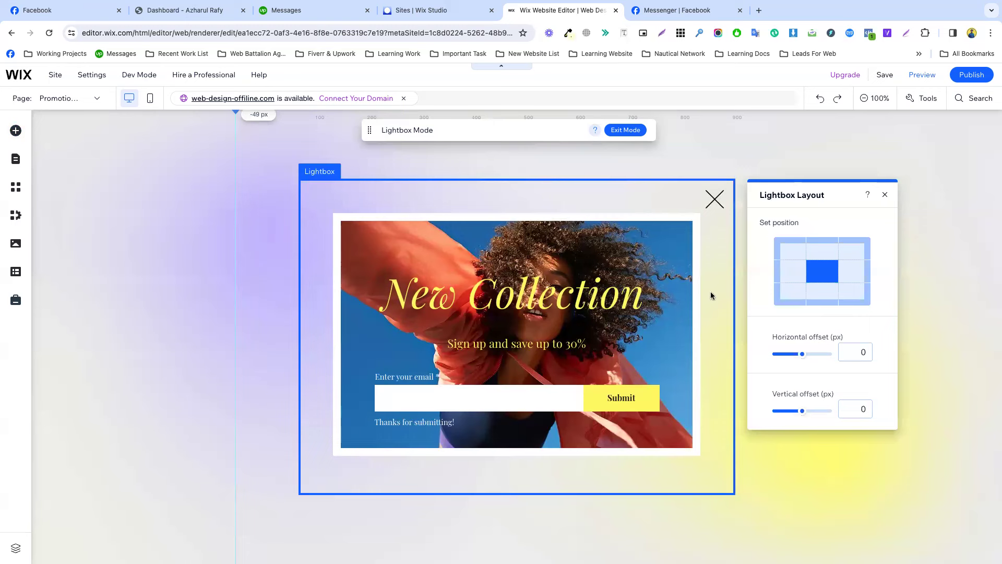
left_click(434, 188)
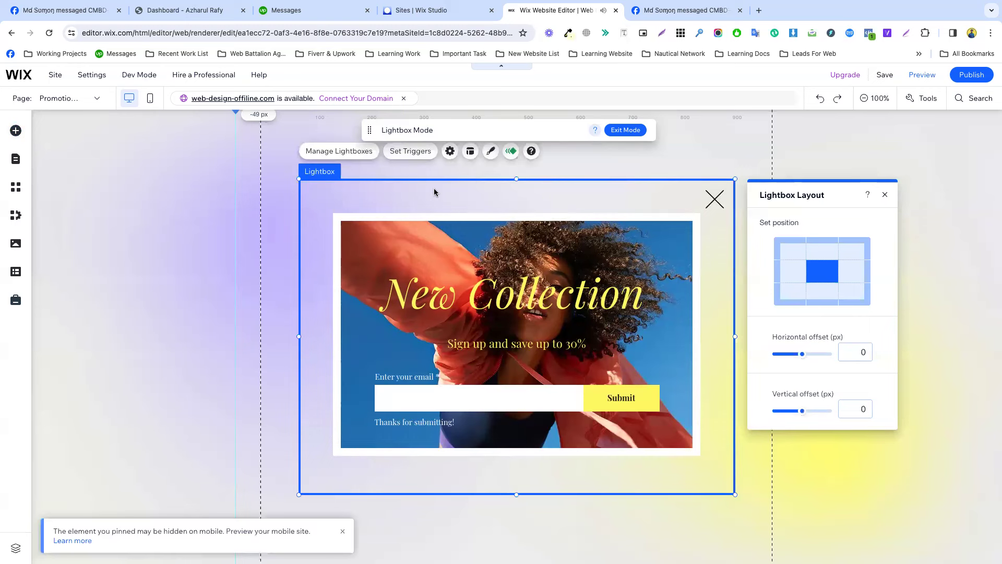
left_click(421, 152)
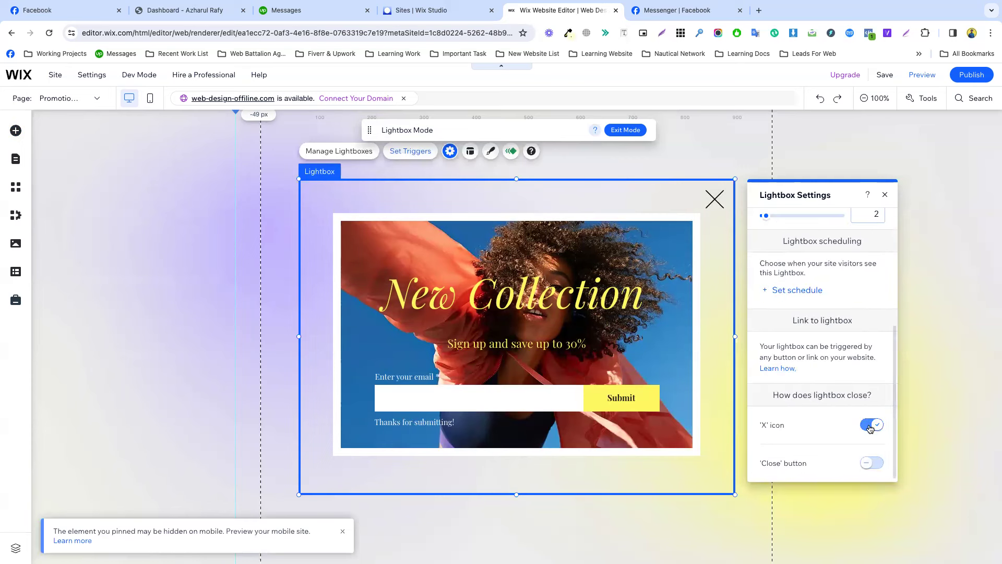
scroll(837, 356, "up", 5)
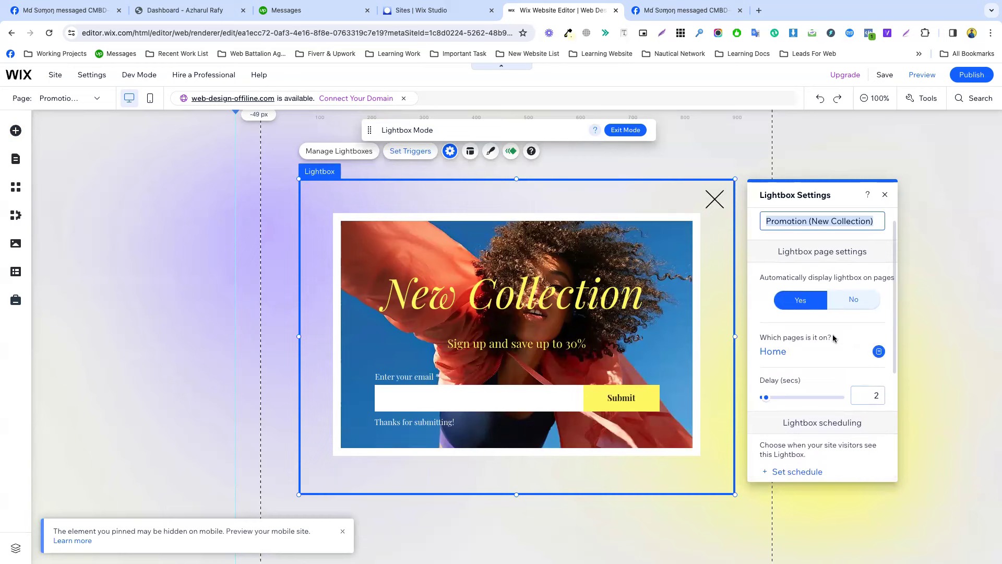
left_click(851, 300)
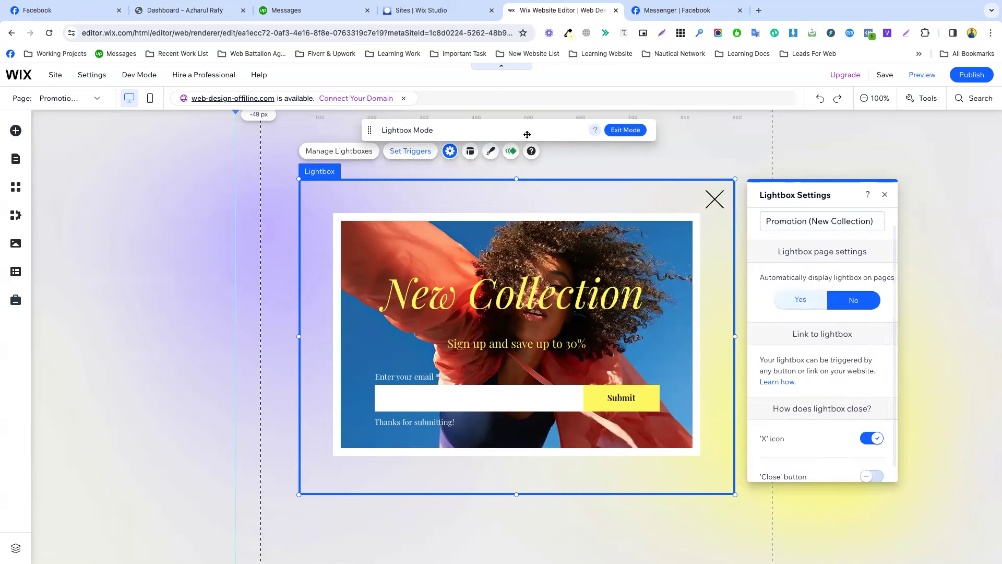
left_click(471, 151)
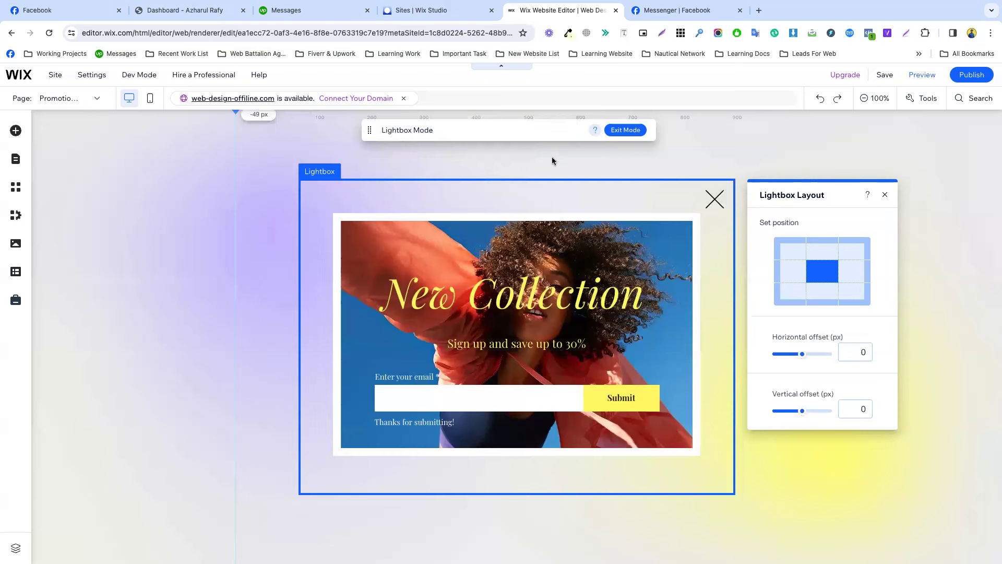
left_click(756, 171)
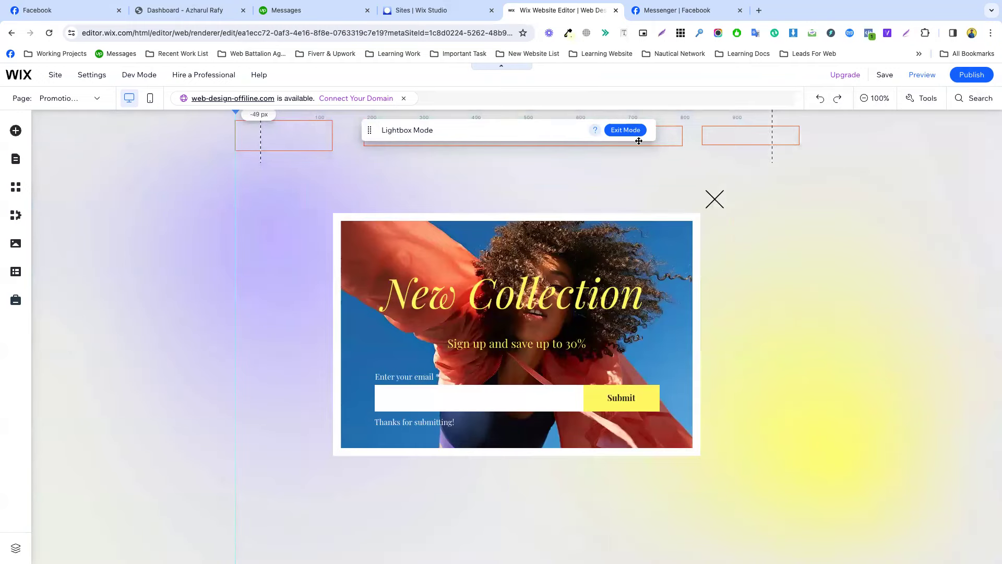
Back on the Home page, narrow the header search bar so it sits closer to CONTACT.
left_click(625, 130)
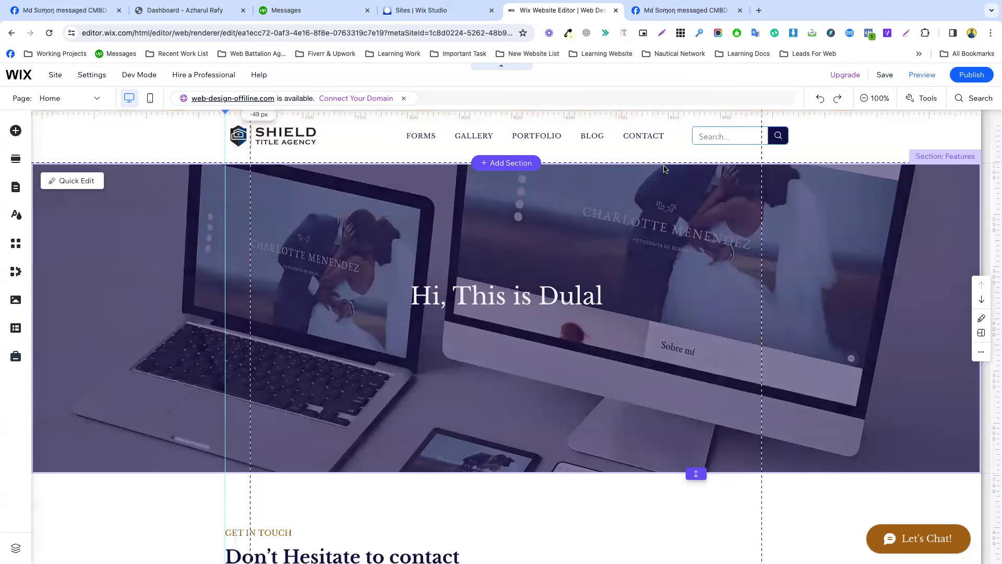
left_click(721, 136)
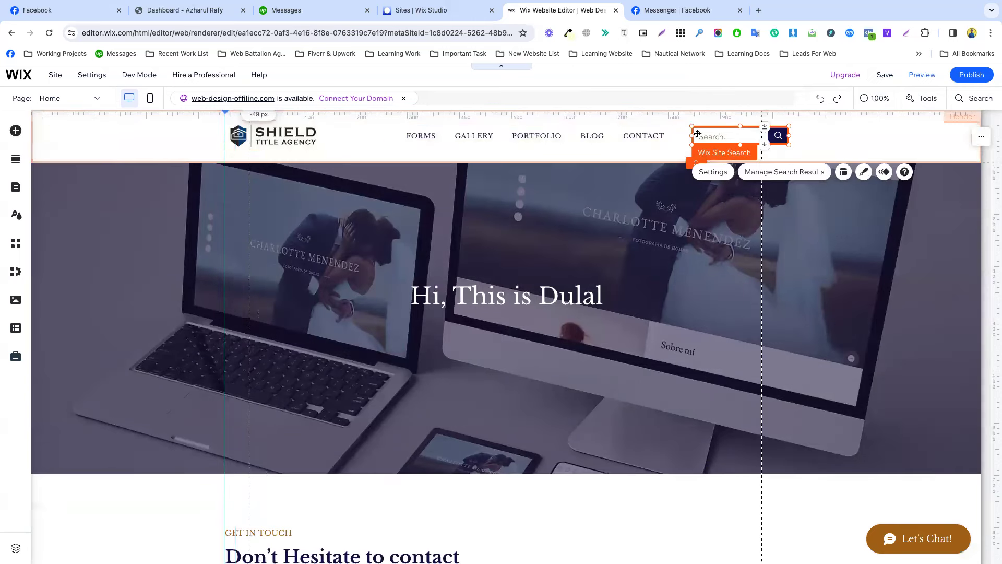
left_click_drag(789, 137, 710, 136)
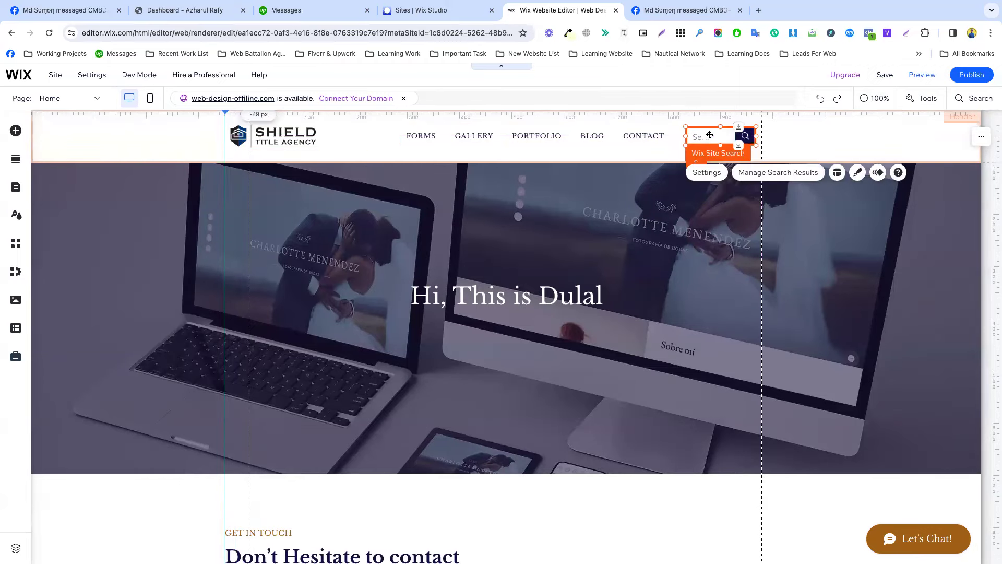
left_click(772, 139)
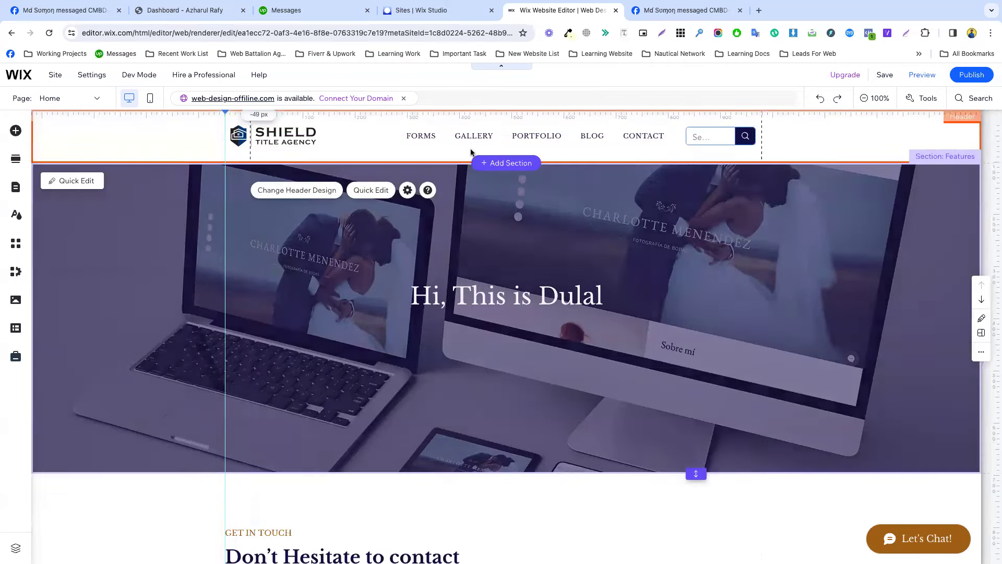
Drag a basic shape from Decorative > Basic Shapes into the header beside the search bar.
left_click(16, 131)
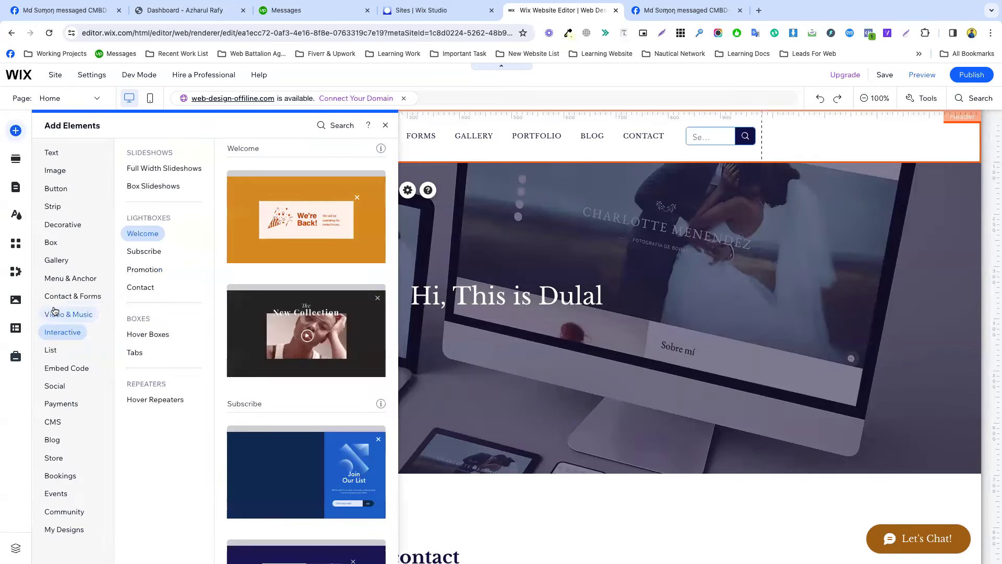
mouse_move(67, 282)
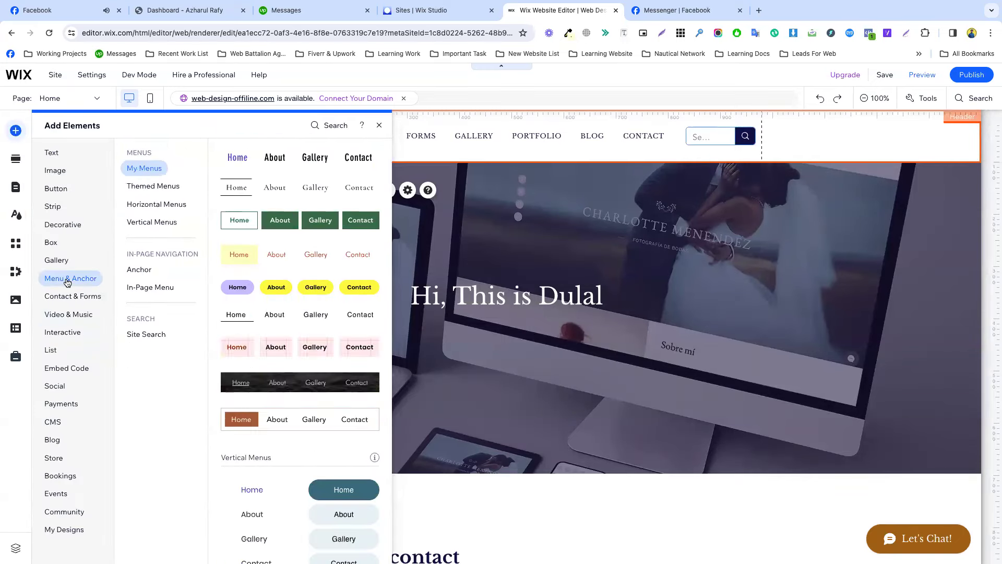
scroll(300, 323, "down", 9)
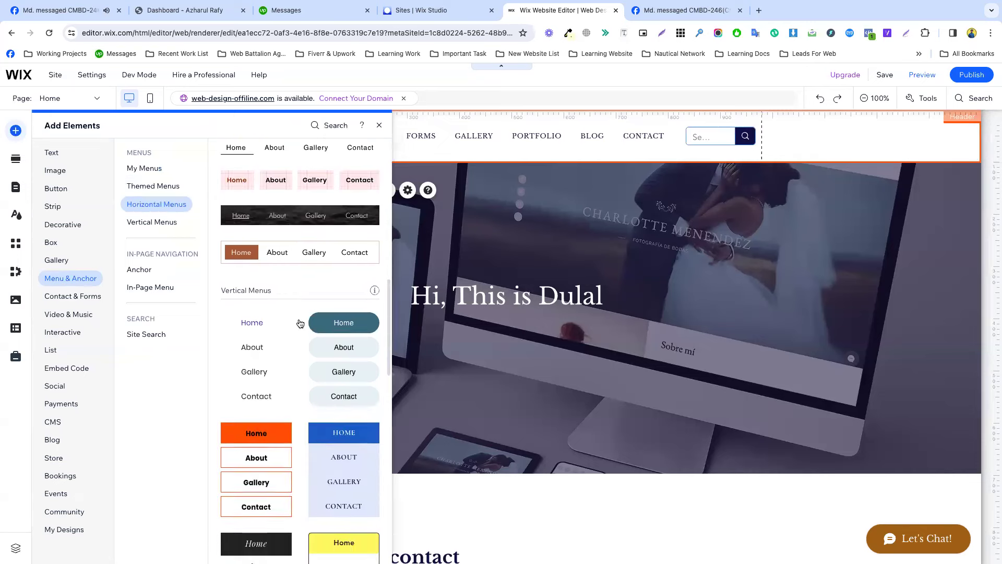
scroll(300, 324, "down", 8)
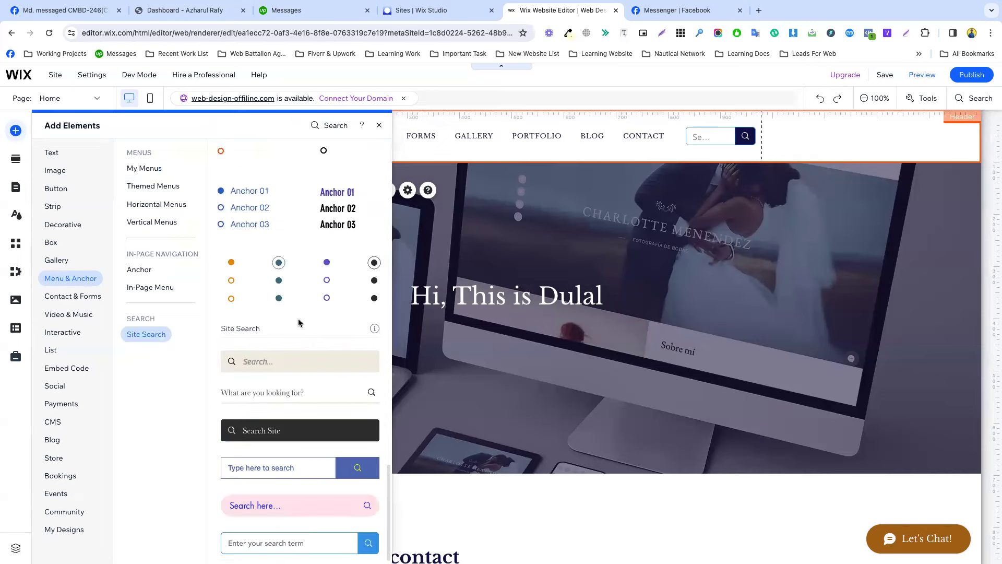
scroll(299, 318, "up", 10)
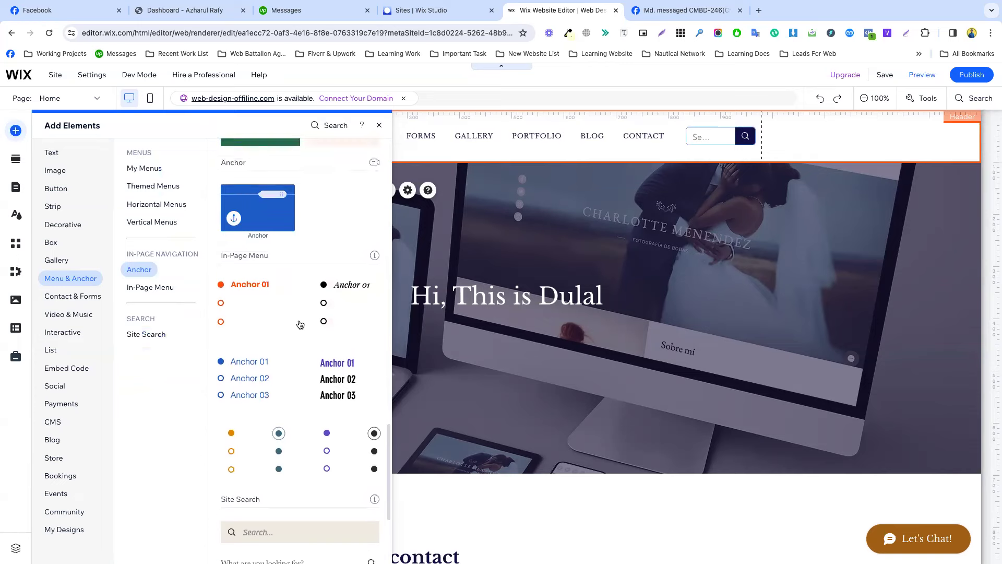
scroll(299, 324, "up", 10)
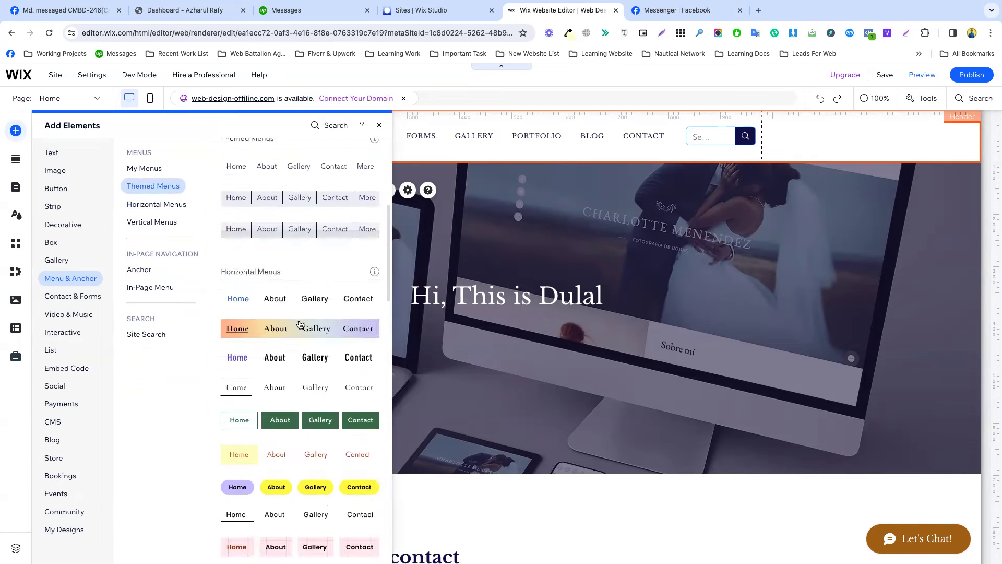
left_click(61, 224)
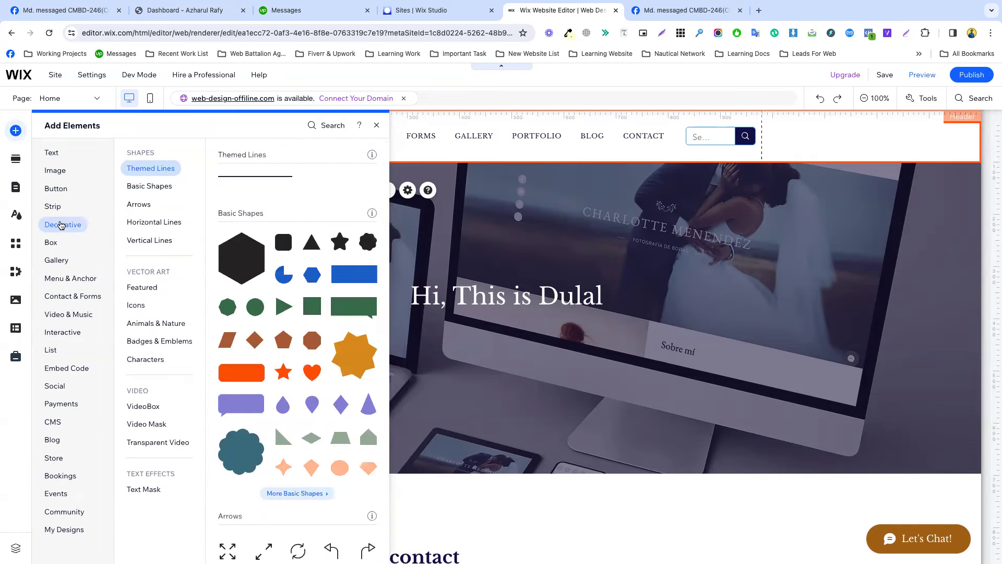
scroll(293, 355, "down", 4)
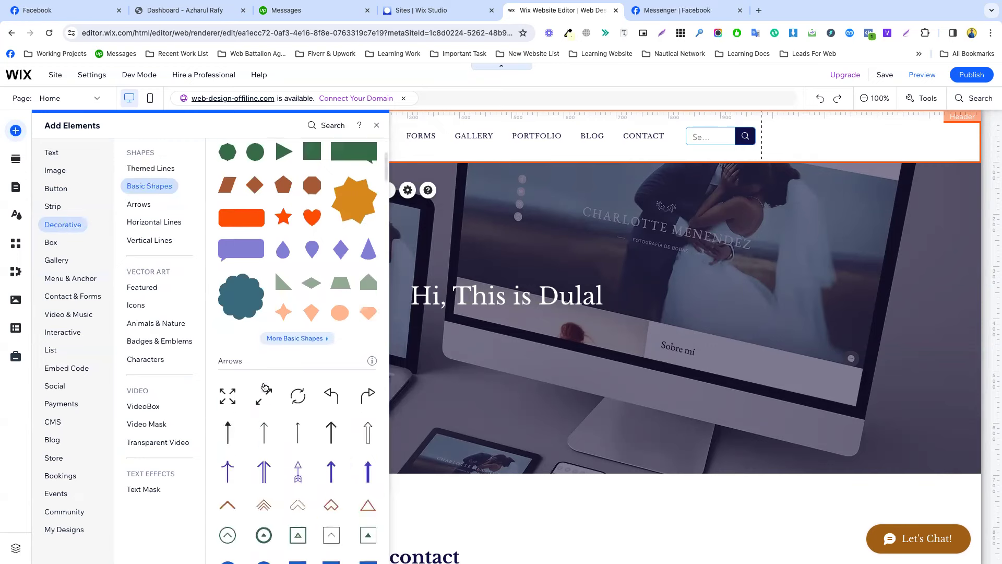
scroll(299, 355, "up", 4)
left_click_drag(281, 244, 771, 137)
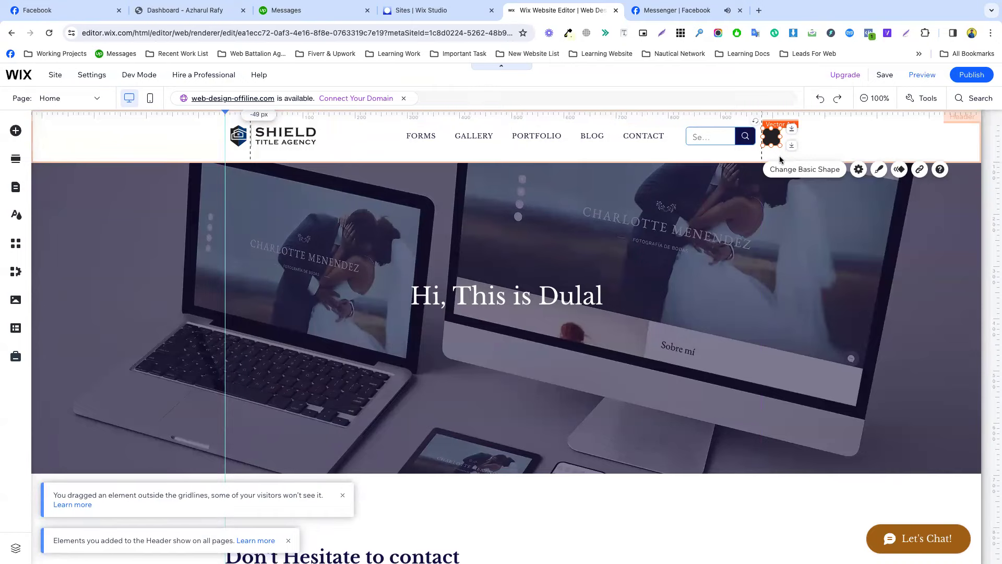
left_click(781, 160)
Replace the header shape with the thin three-line shape found by searching 'bar'.
left_click(472, 144)
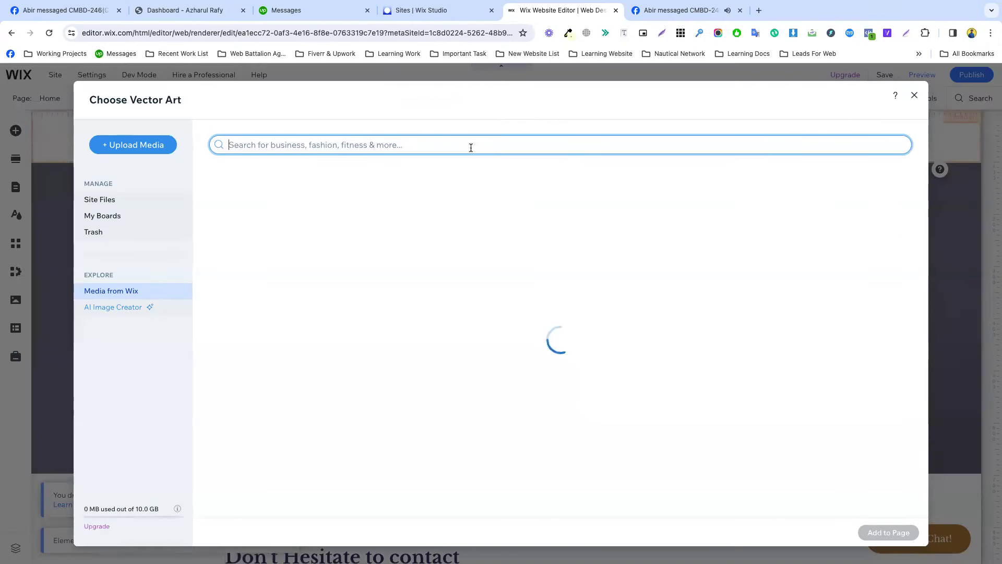
type("bar")
key("Return")
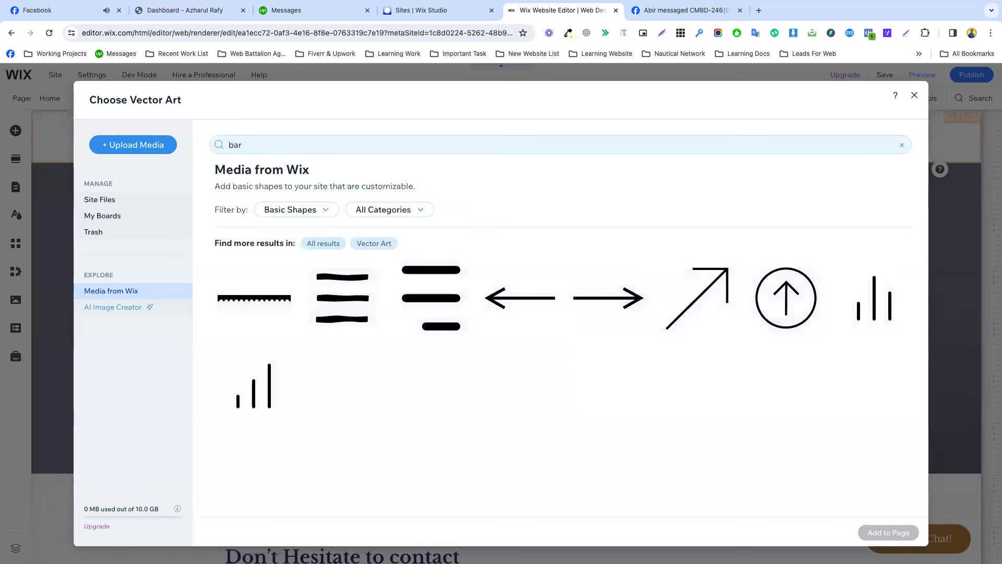
left_click(445, 306)
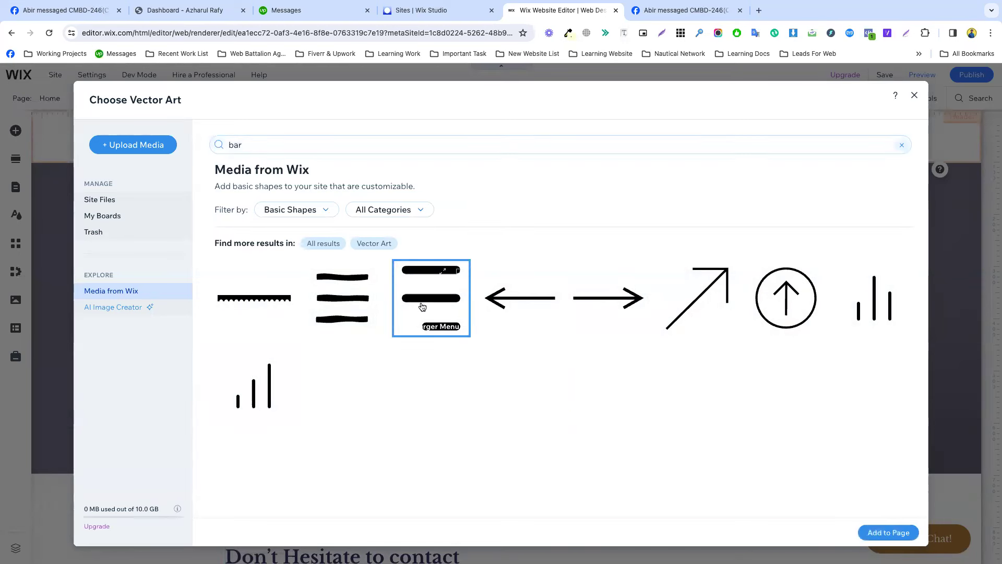
left_click(349, 305)
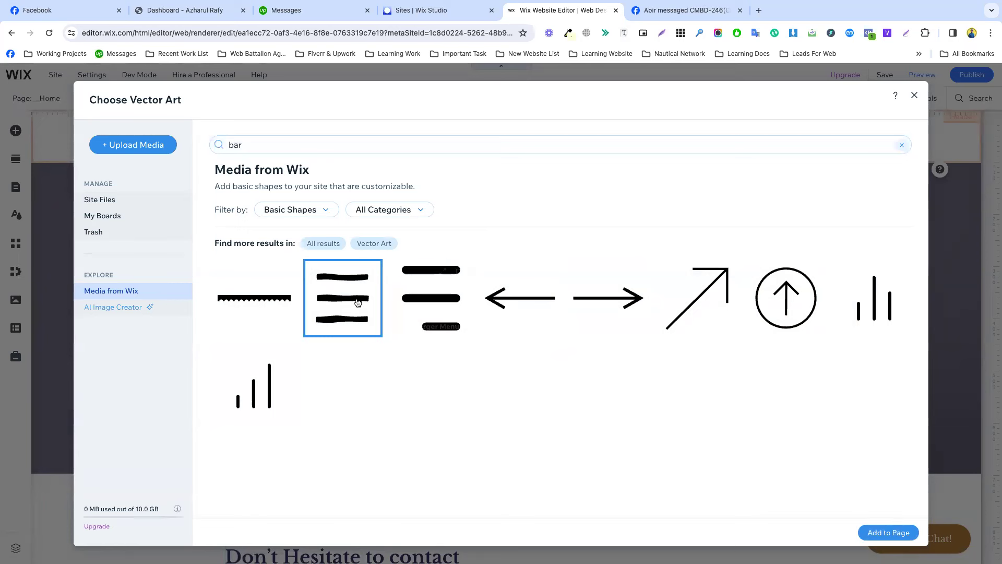
left_click(890, 531)
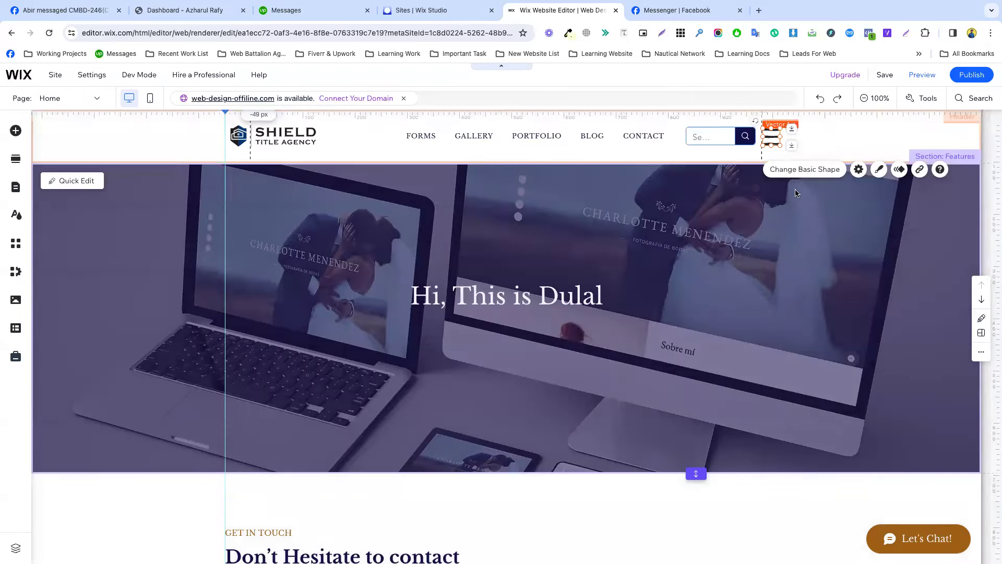
Nudge the three-line icon into place in the header and open a new browser tab.
left_click(768, 135)
left_click(773, 137)
left_click_drag(773, 137, 771, 135)
left_click(801, 141)
left_click(772, 135)
key("ctrl+t")
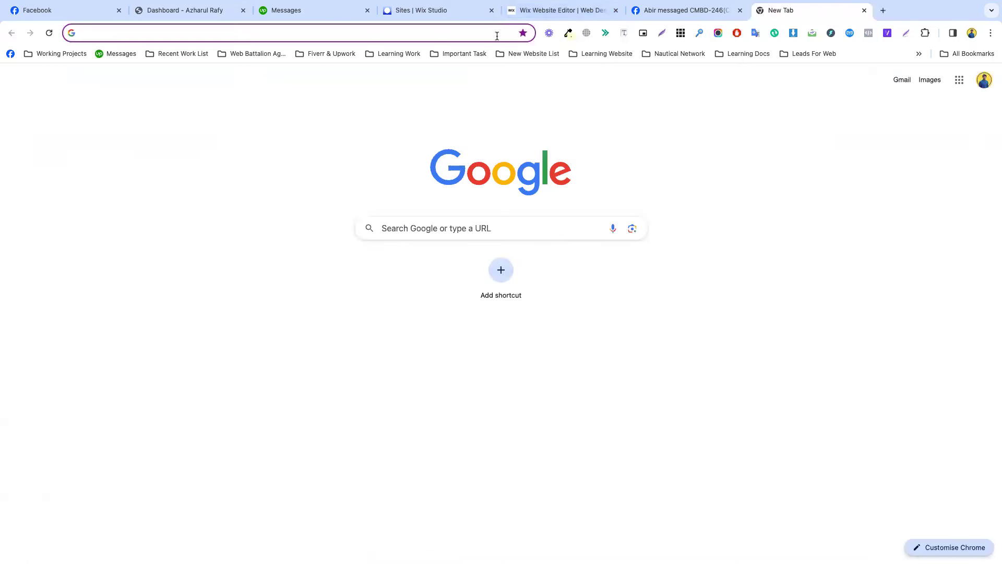
Search Google for 'menu bar icon', then refine the query to 'menu bar icon svg download'.
left_click(494, 34)
type("menu ")
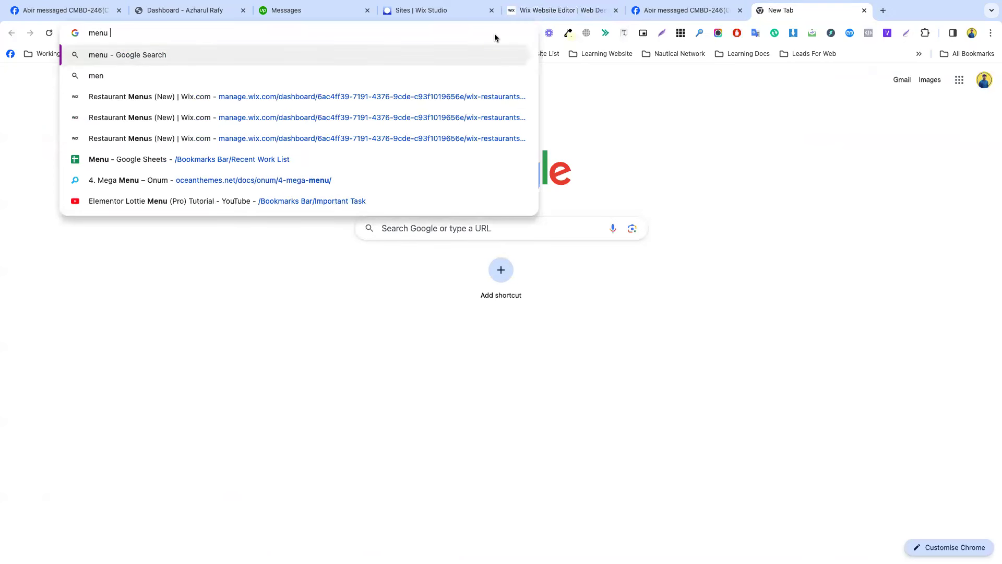
type("bar icon")
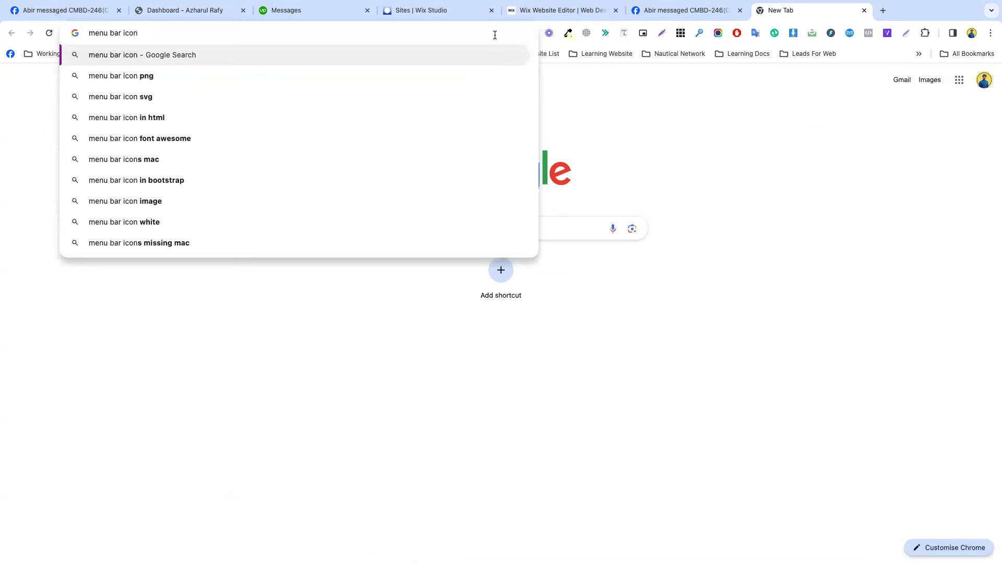
key("Return")
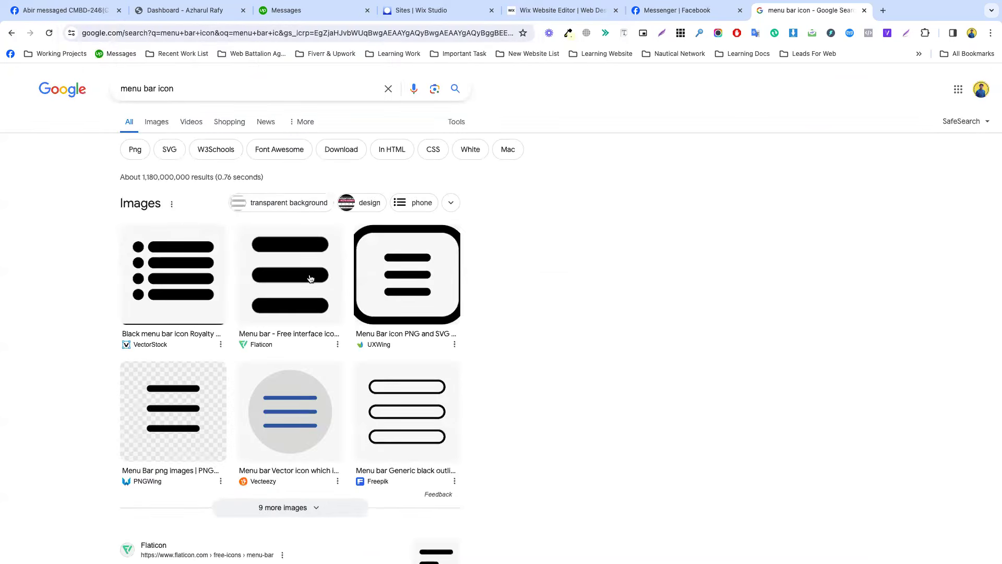
left_click(193, 89)
type("svg download")
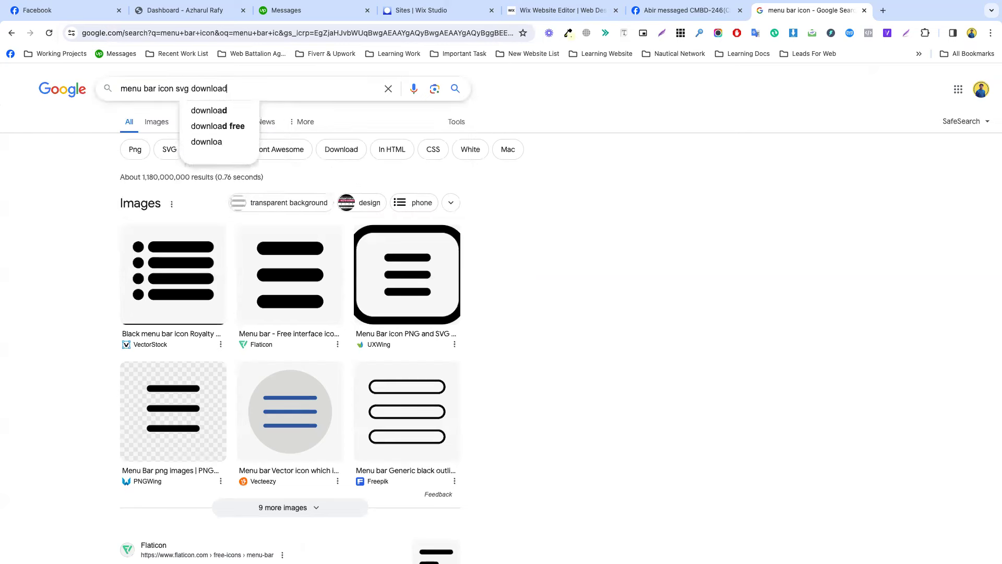
key("Return")
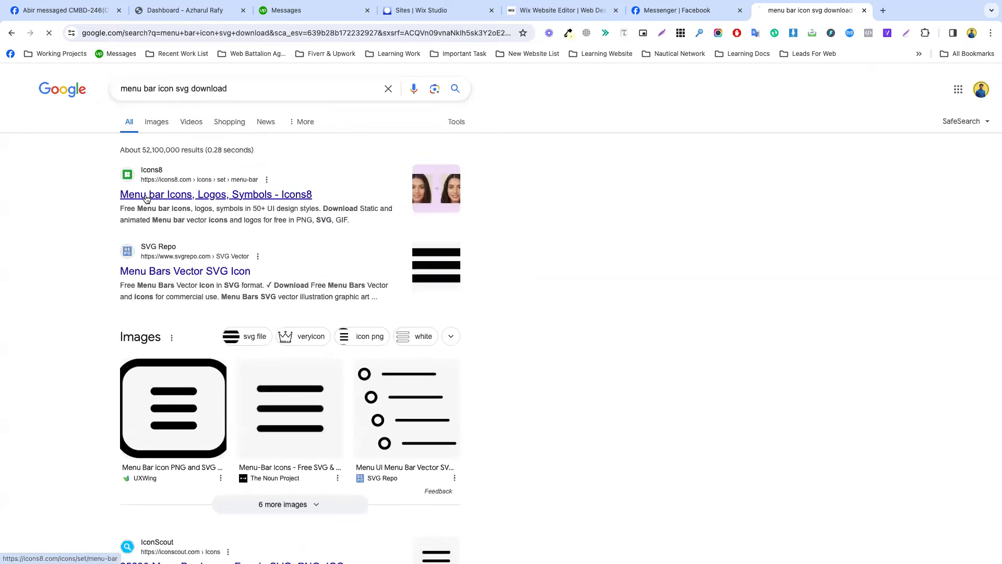
Download the Icons8 menu bar icon as SVG in 120×120 and 90×90 sizes.
left_click(146, 196)
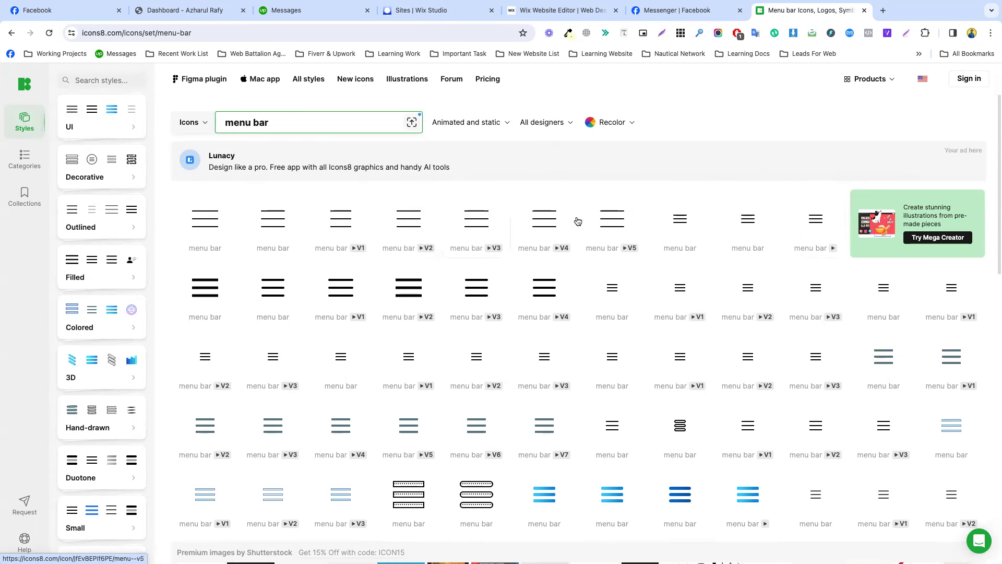
left_click(749, 223)
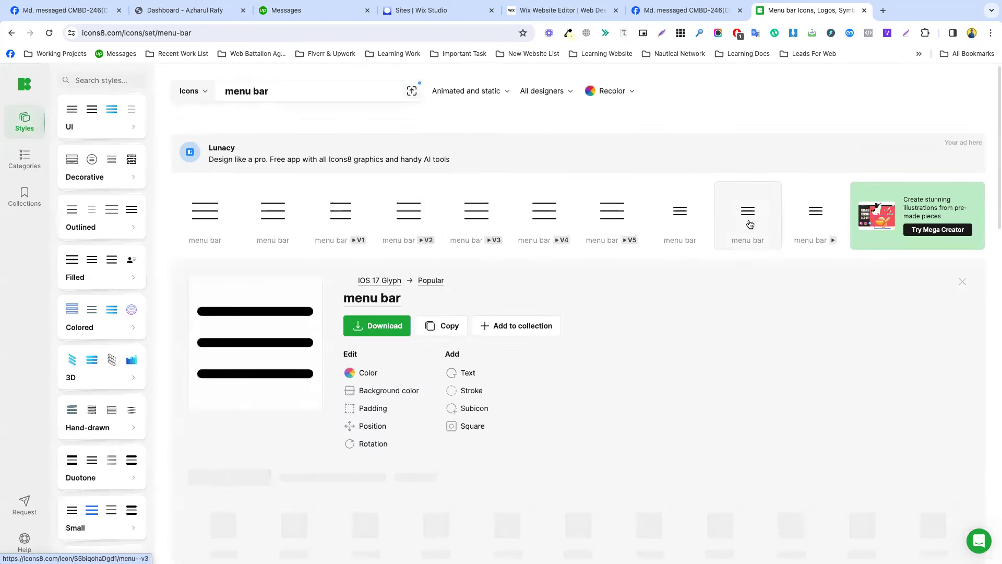
left_click(370, 327)
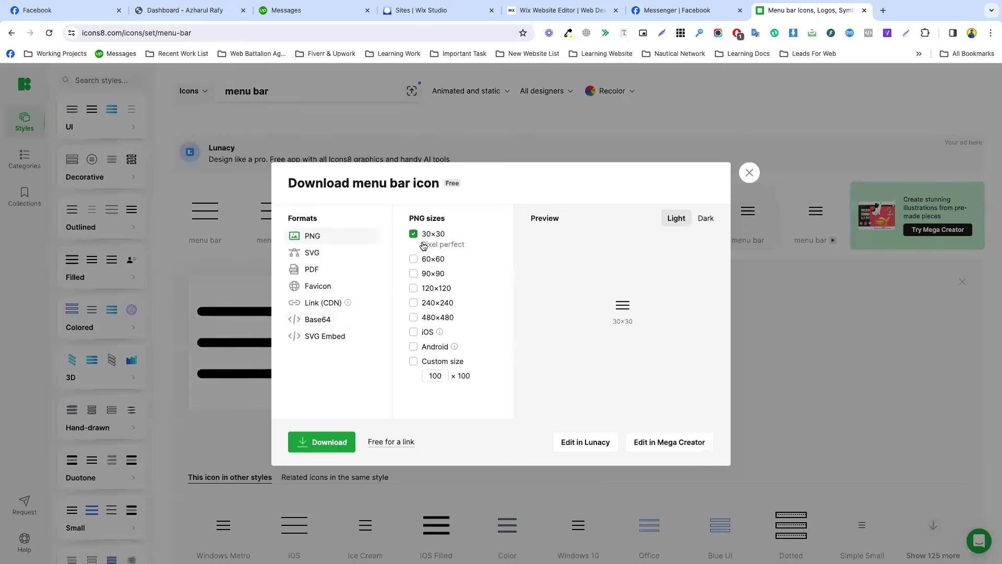
left_click(413, 289)
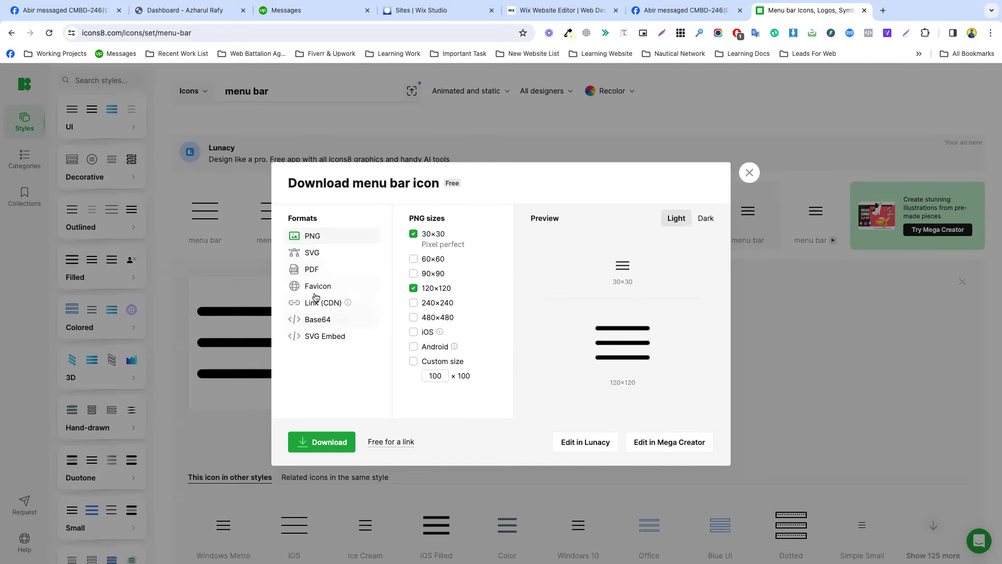
left_click(315, 255)
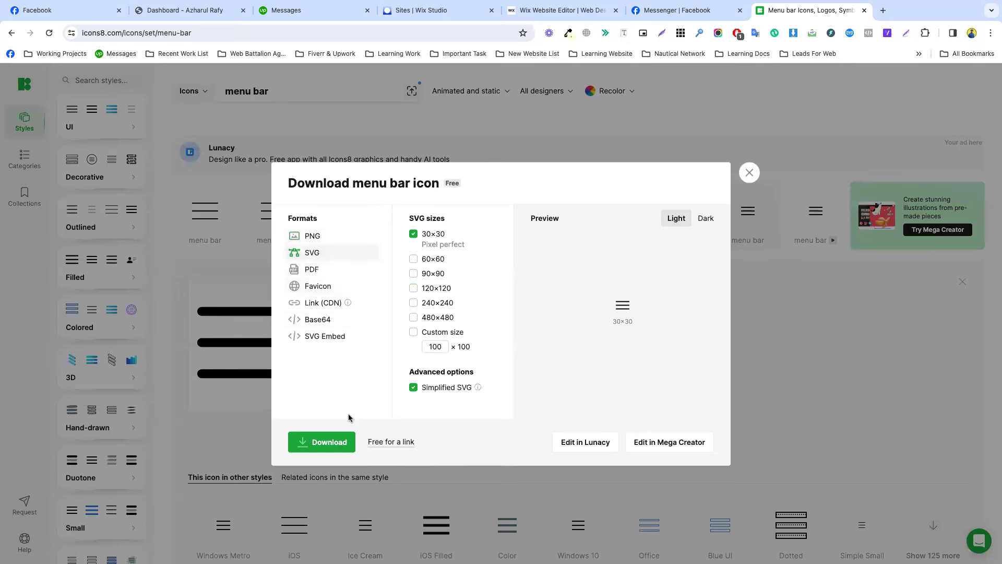
left_click(415, 274)
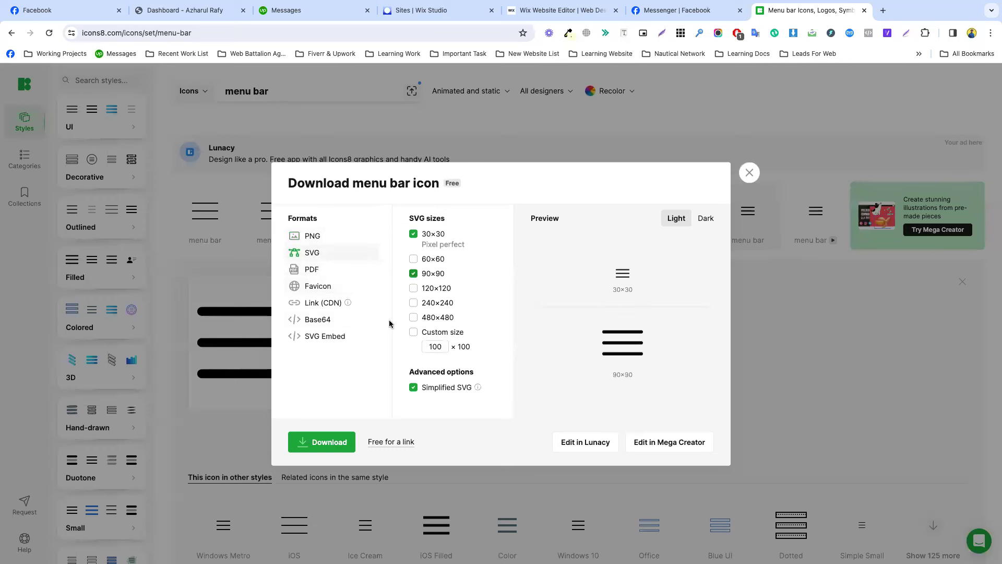
left_click(323, 442)
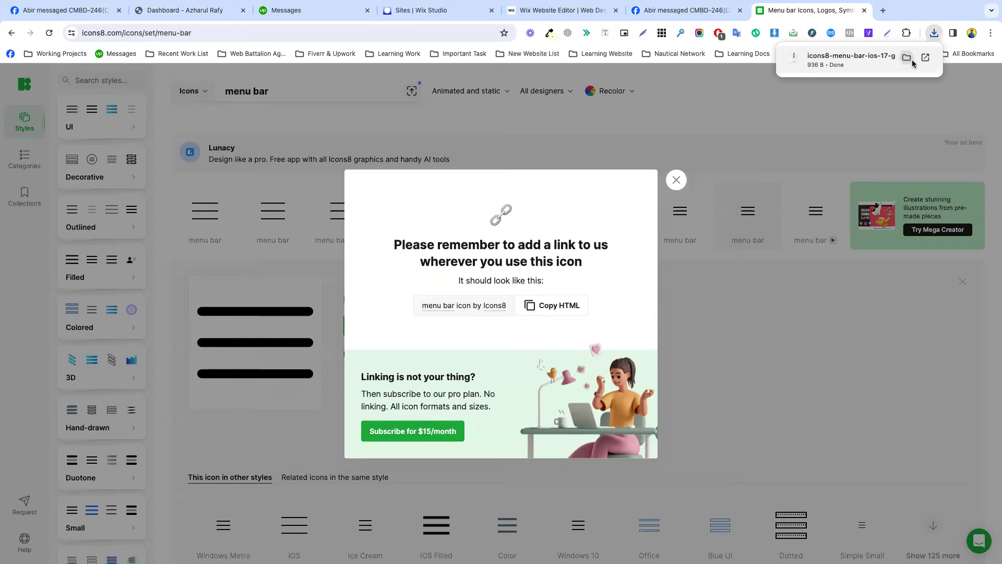
Confirm the icon file finished downloading and return to the Wix Editor tab.
left_click(911, 59)
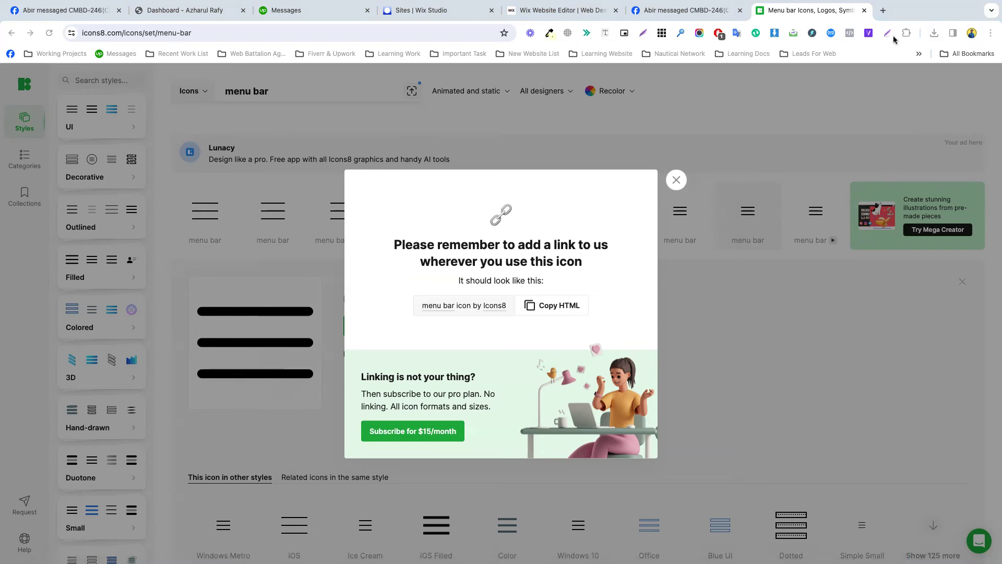
left_click(938, 34)
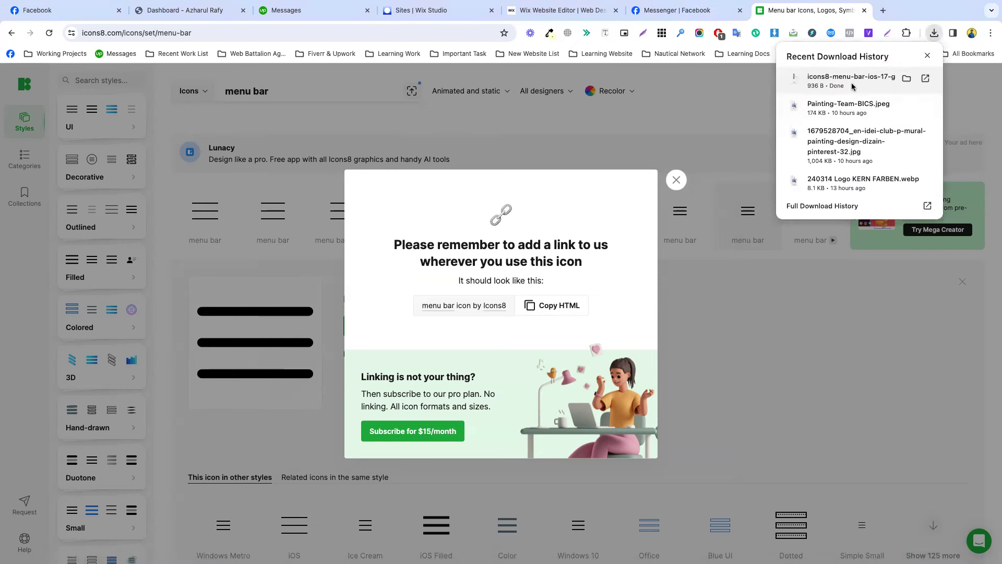
left_click(575, 10)
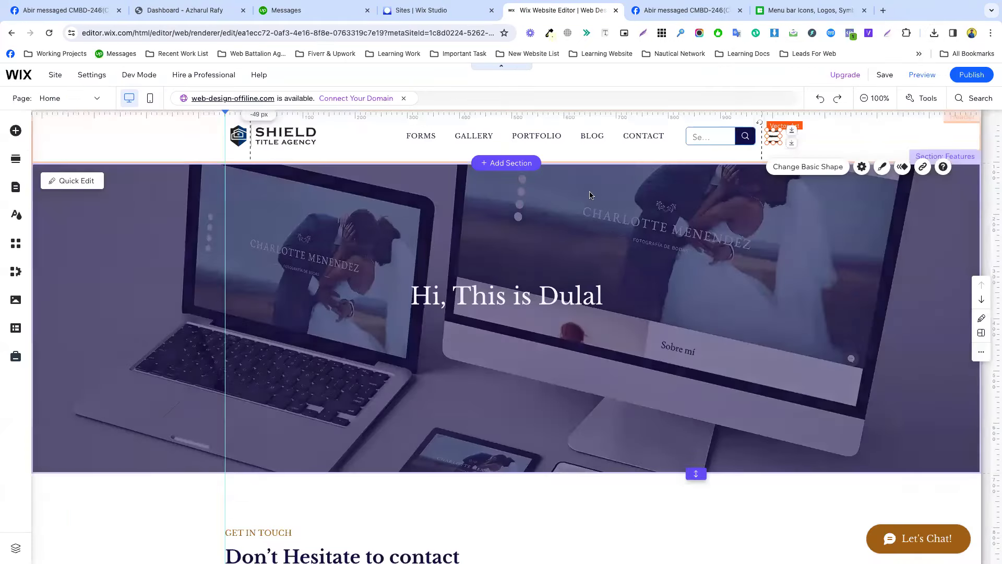
Upload icons8-menu-bar-90.svg through Upload Media and add it in place of the header shape.
left_click(787, 167)
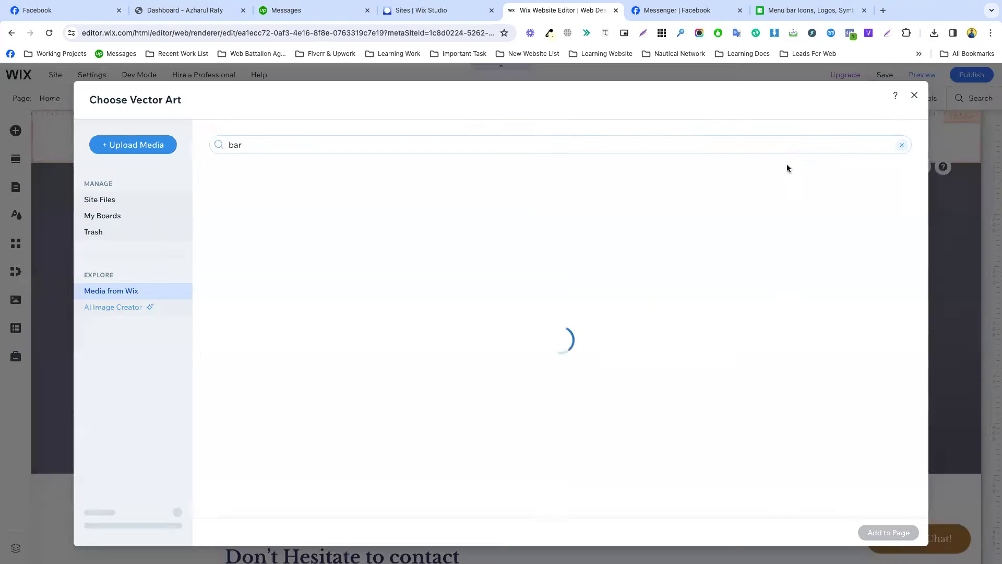
left_click(155, 148)
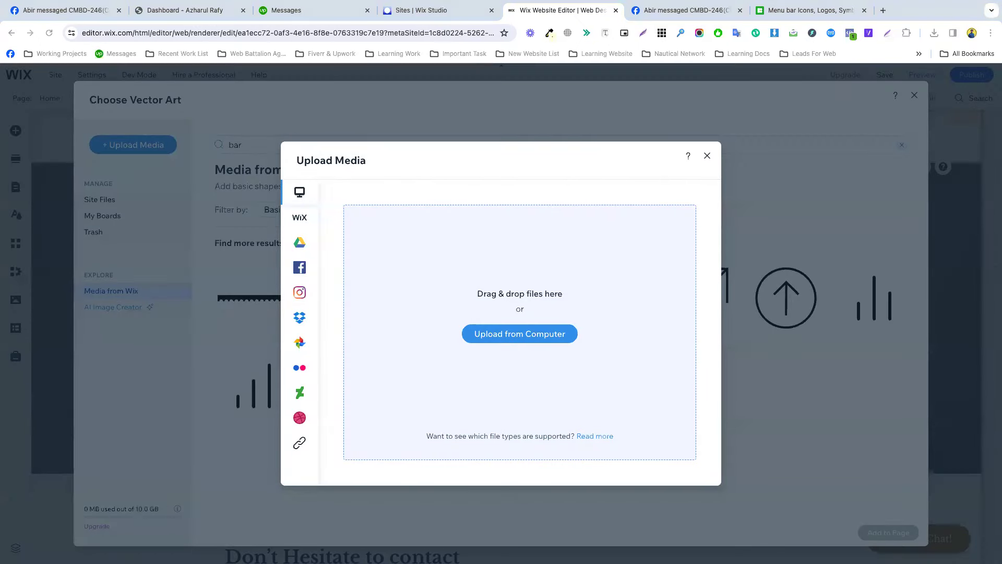
left_click_drag(0, 365, 366, 418)
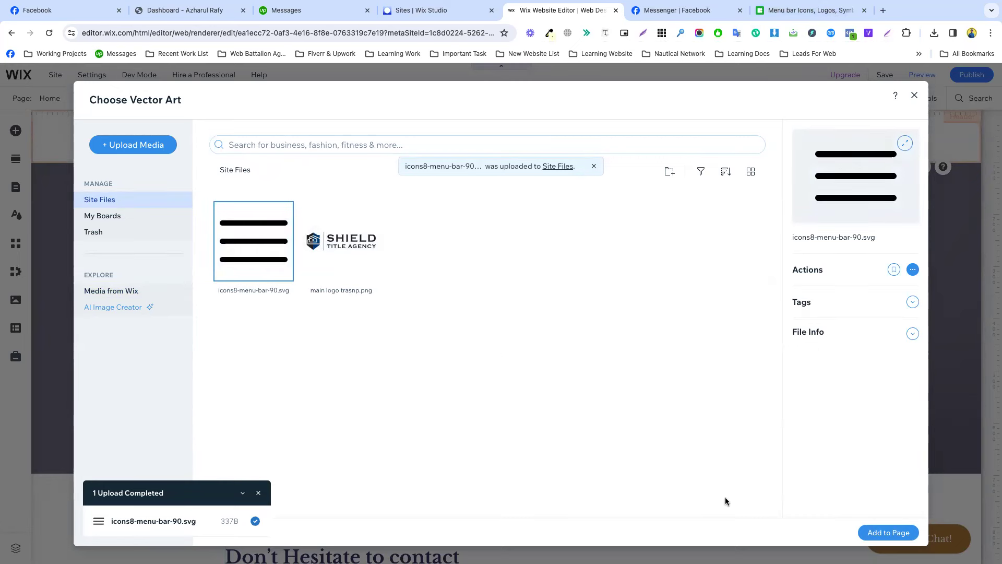
left_click(888, 533)
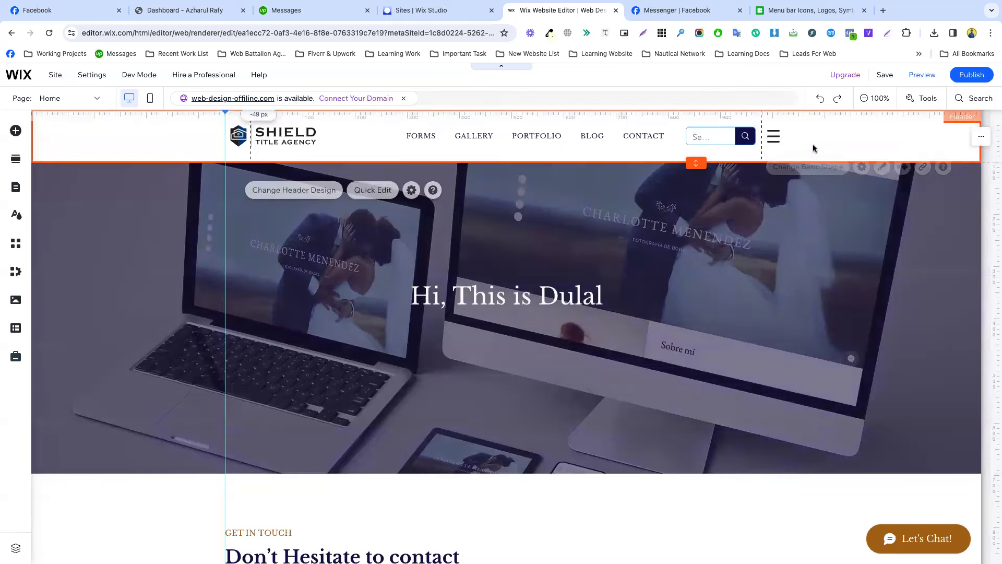
Nudge the hamburger icon slightly right and give it a brown theme fill.
left_click_drag(776, 133, 779, 134)
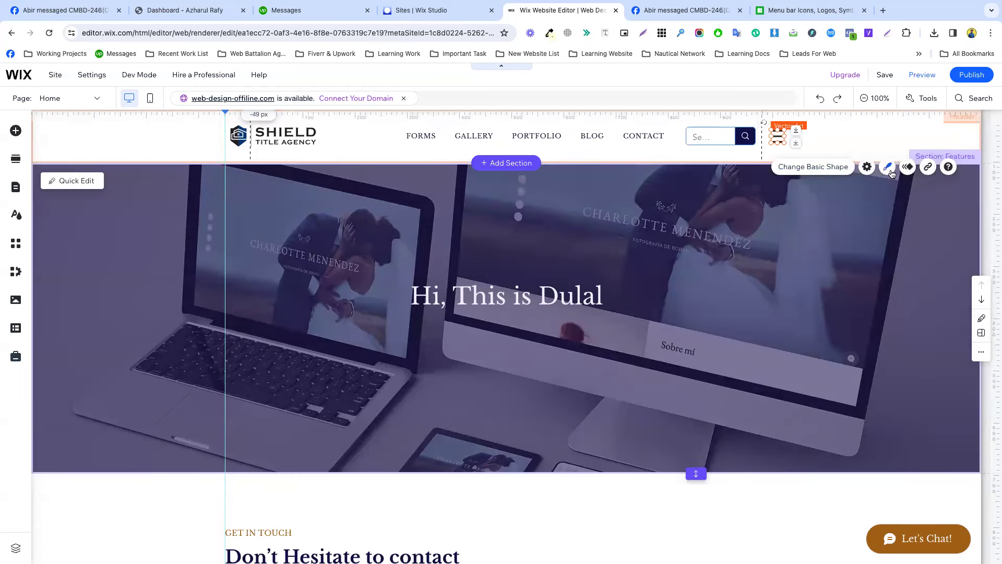
left_click(889, 170)
left_click(738, 219)
left_click(660, 232)
left_click(825, 138)
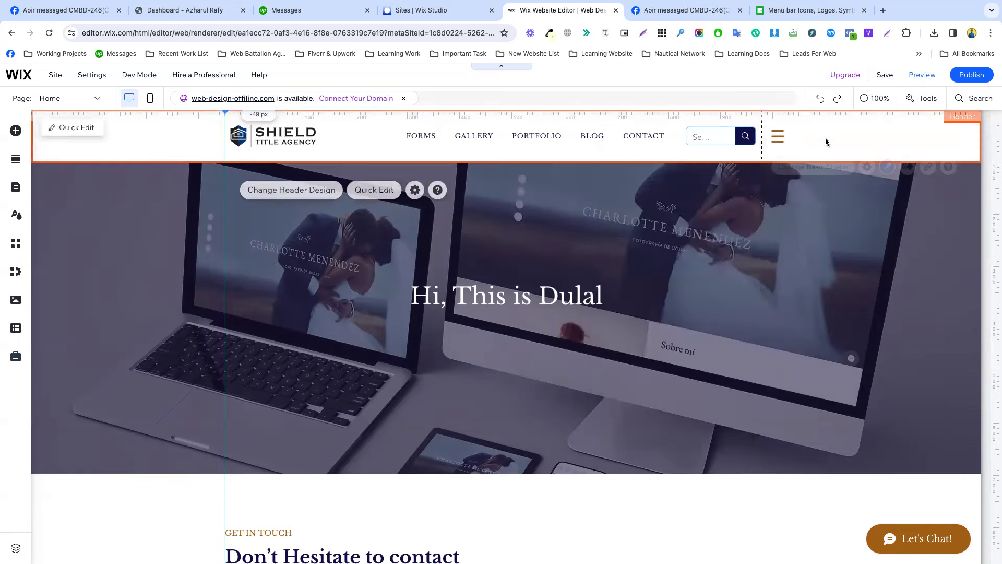
Reselect the hamburger icon and bring up its link options.
left_click(777, 136)
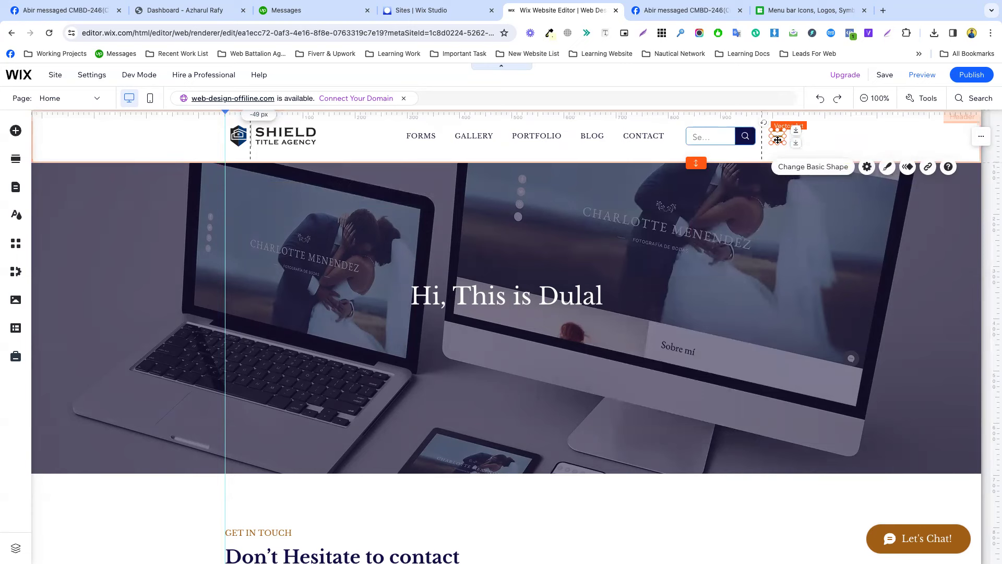
left_click(824, 143)
left_click(777, 137)
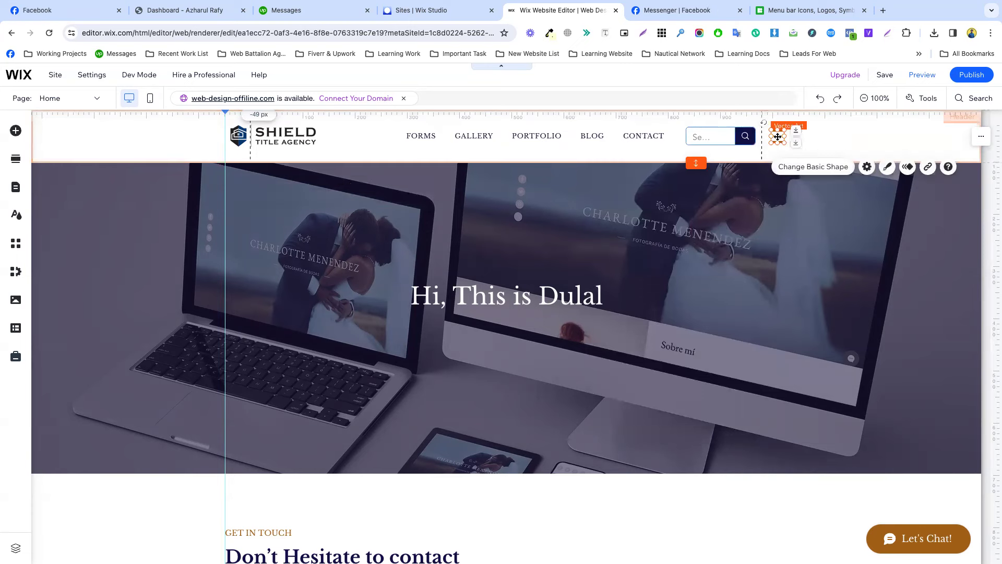
left_click(929, 167)
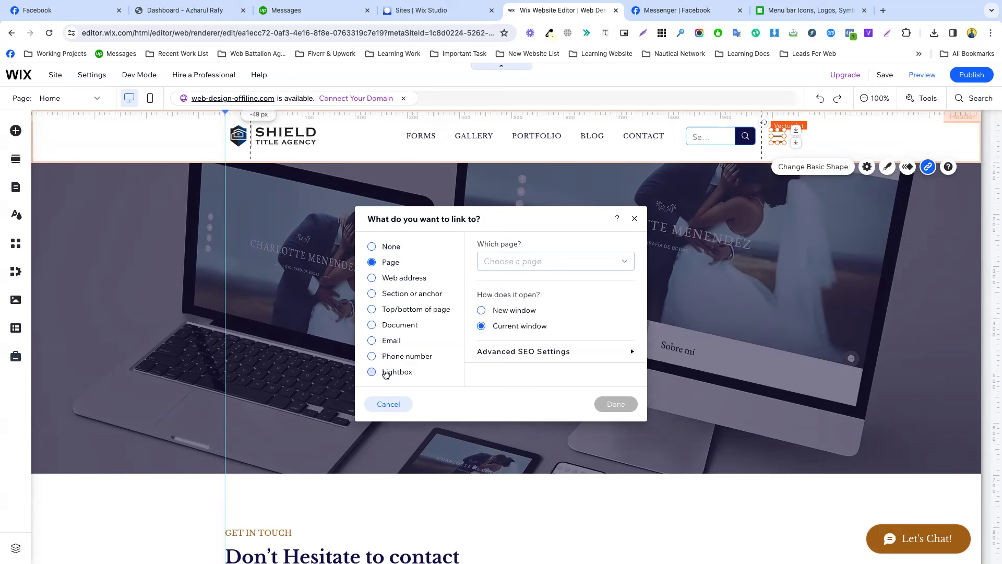
Link the hamburger icon to the Menu Popup lightbox and publish the site.
left_click(386, 373)
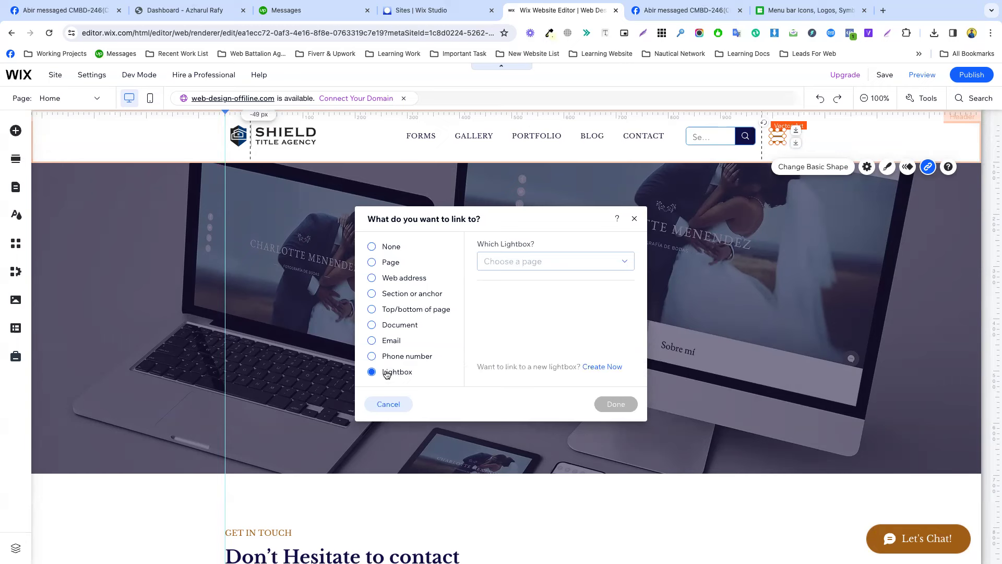
left_click(527, 262)
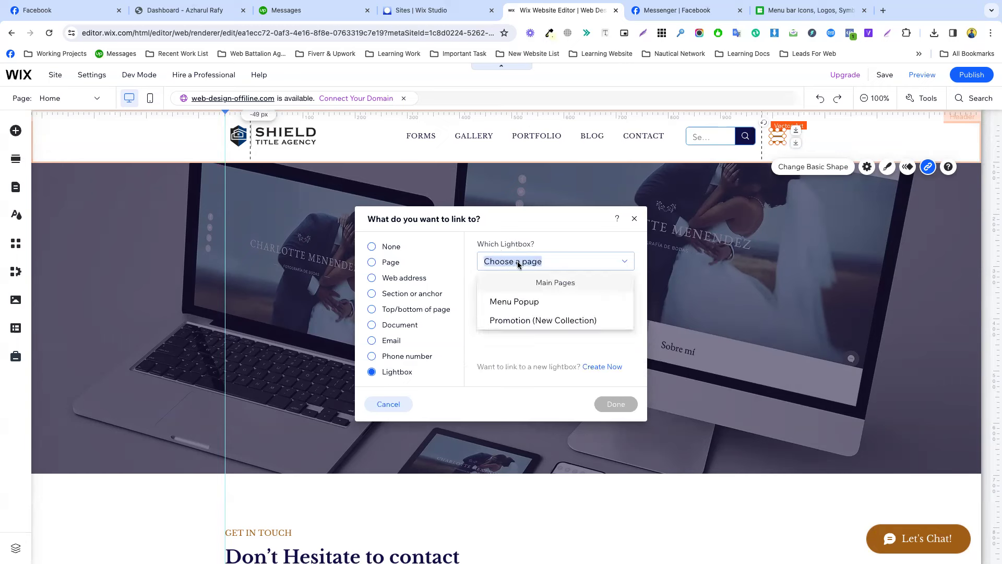
left_click(508, 303)
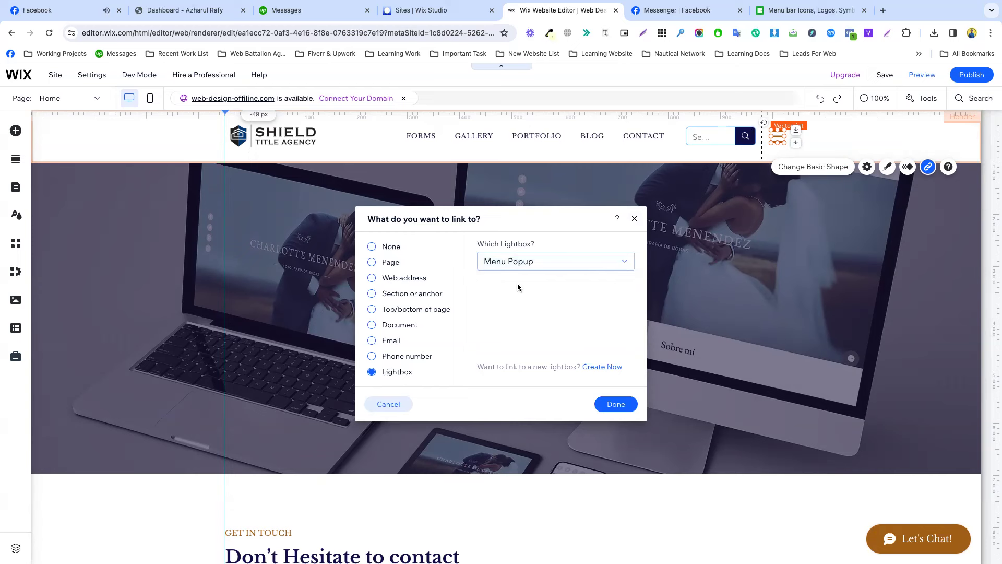
left_click(615, 404)
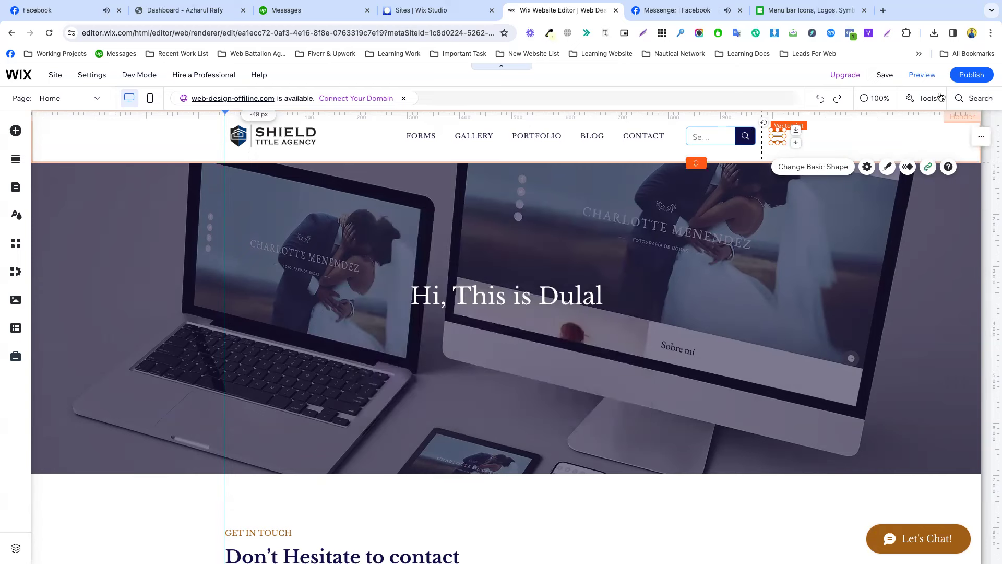
left_click(977, 75)
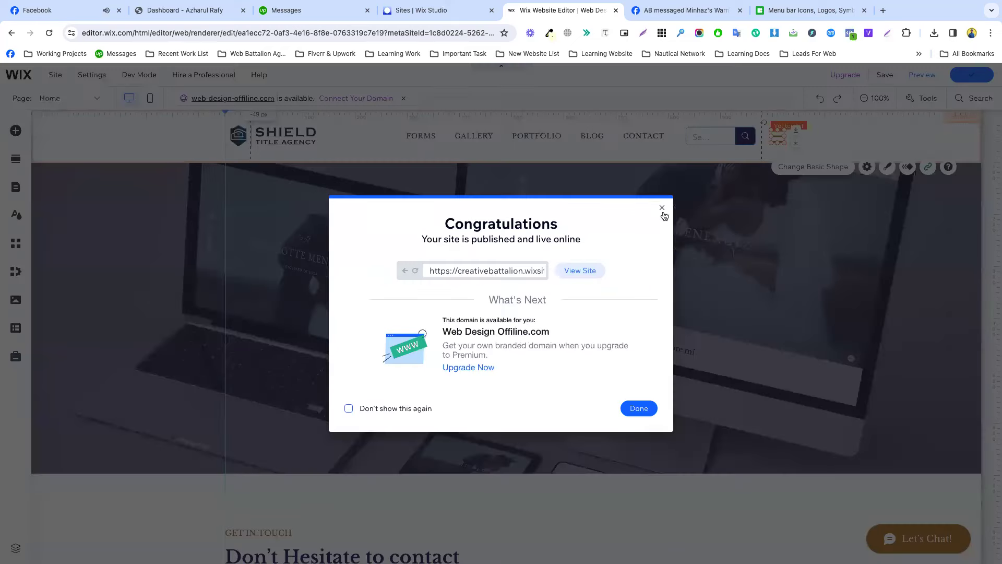
Dismiss the publish confirmation and open Manage Pages from the Page dropdown.
left_click(637, 408)
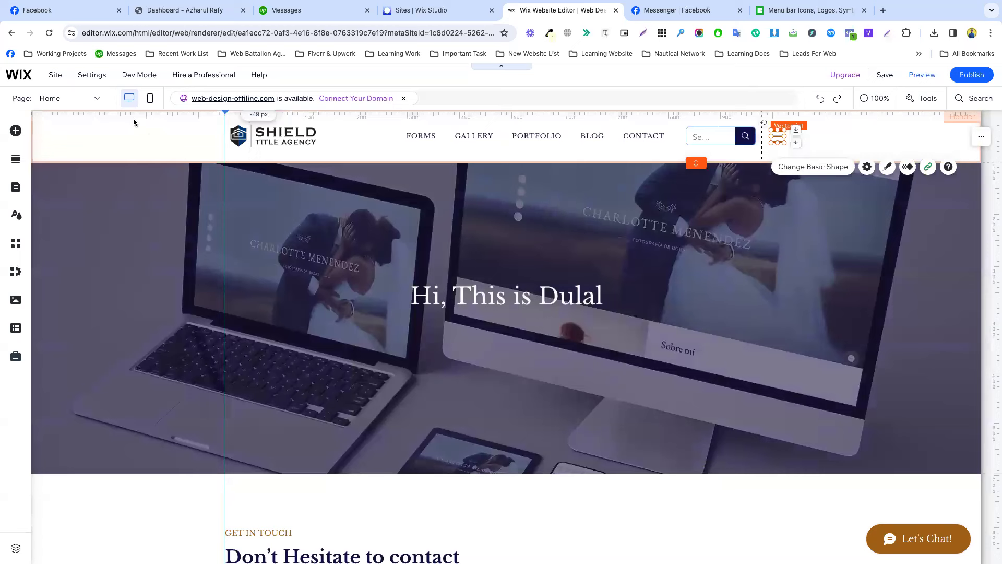
left_click(84, 98)
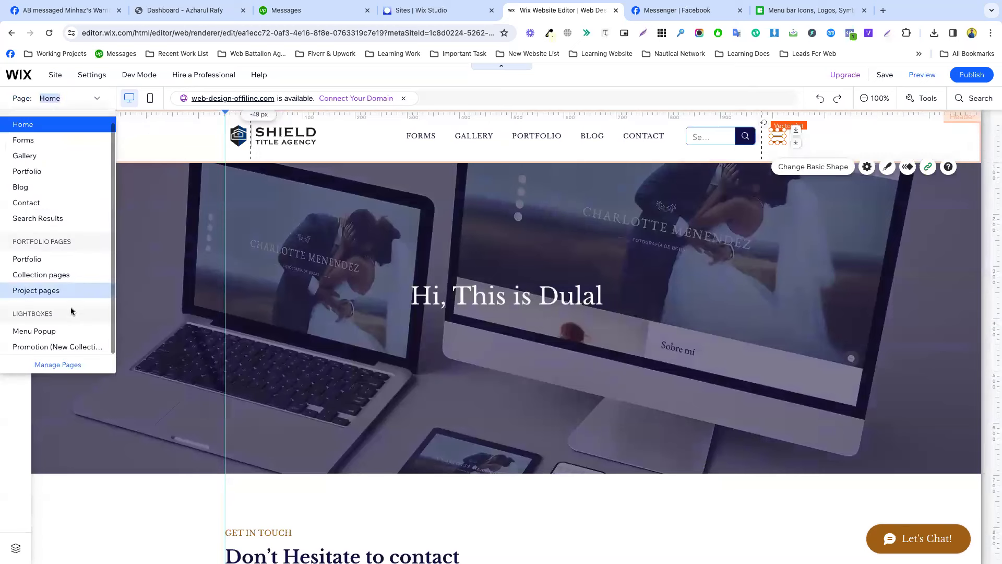
left_click(58, 365)
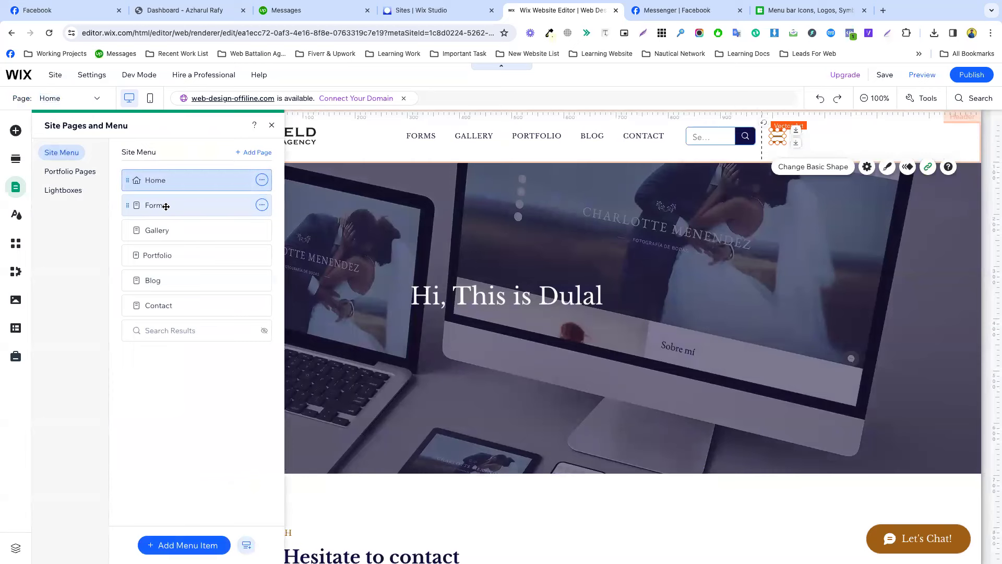
Review the page options for the Forms, Gallery and Home pages.
left_click(262, 207)
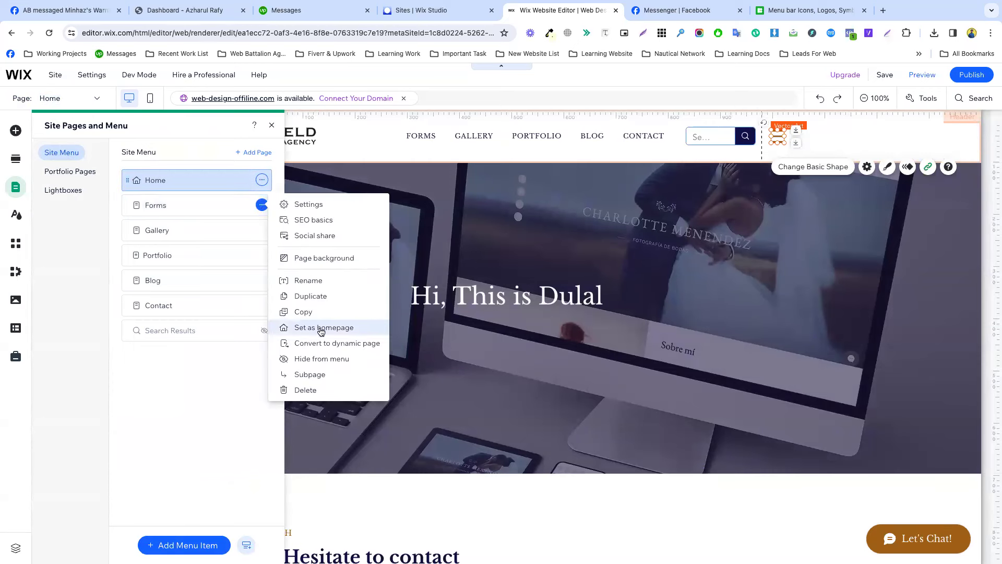
left_click(221, 368)
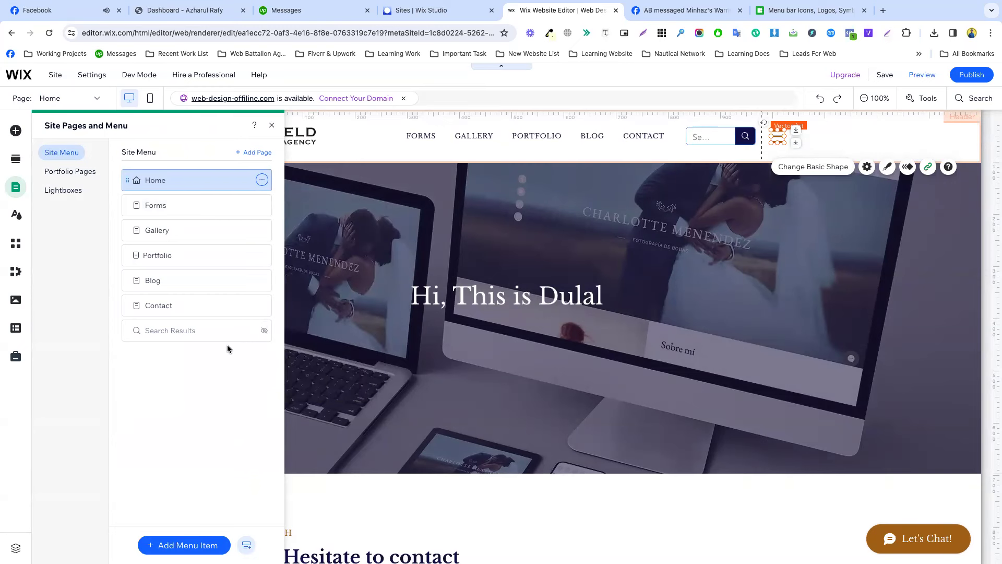
left_click(262, 230)
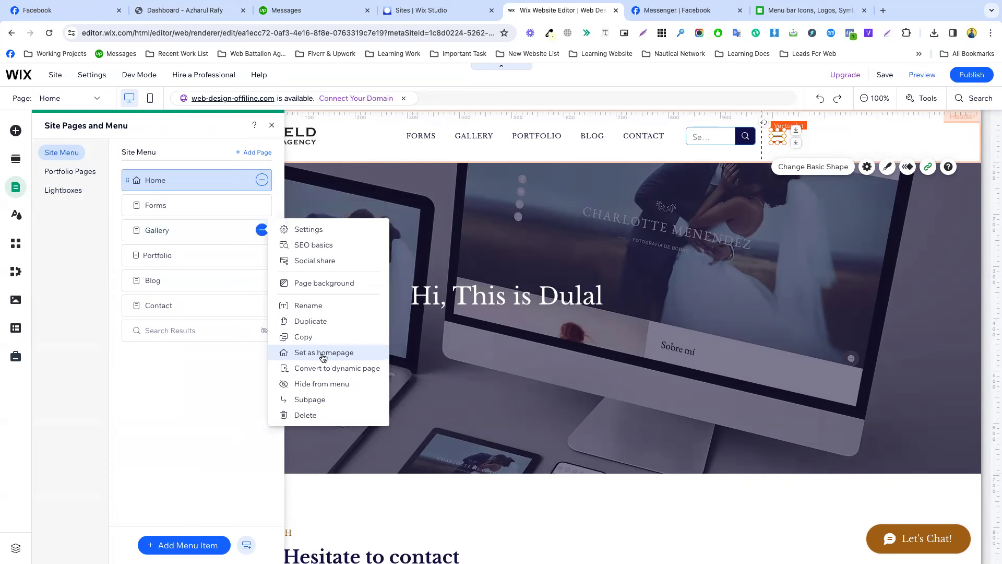
left_click(201, 378)
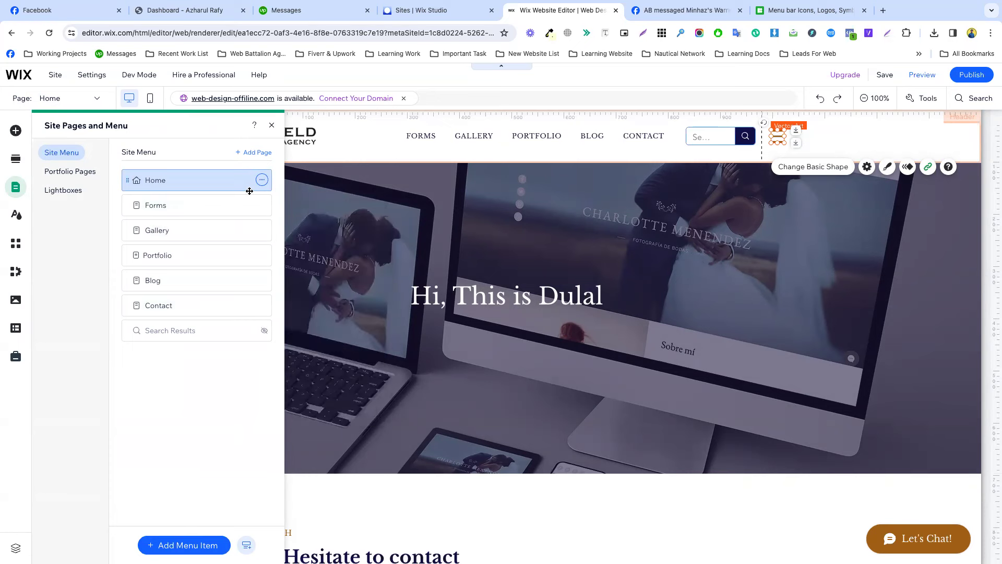
left_click(262, 179)
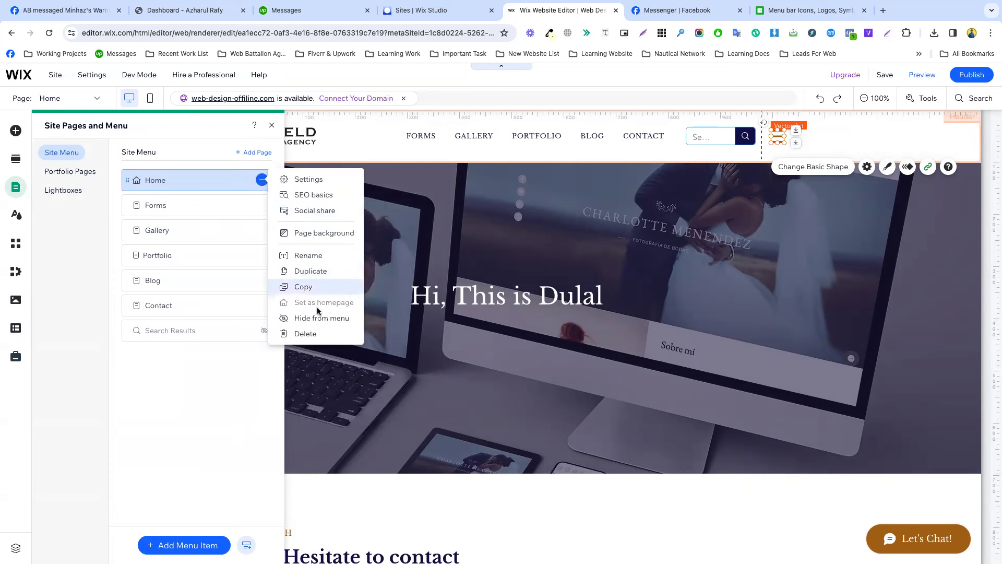
left_click(220, 359)
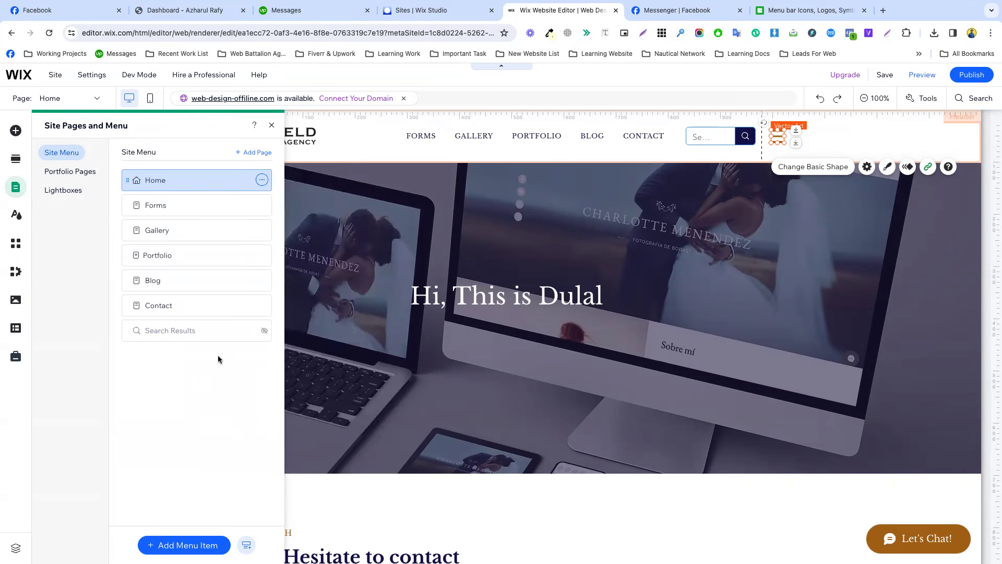
On the live site, open and close the hamburger's Our Menu popup three times, then return to the editor.
mouse_move(972, 78)
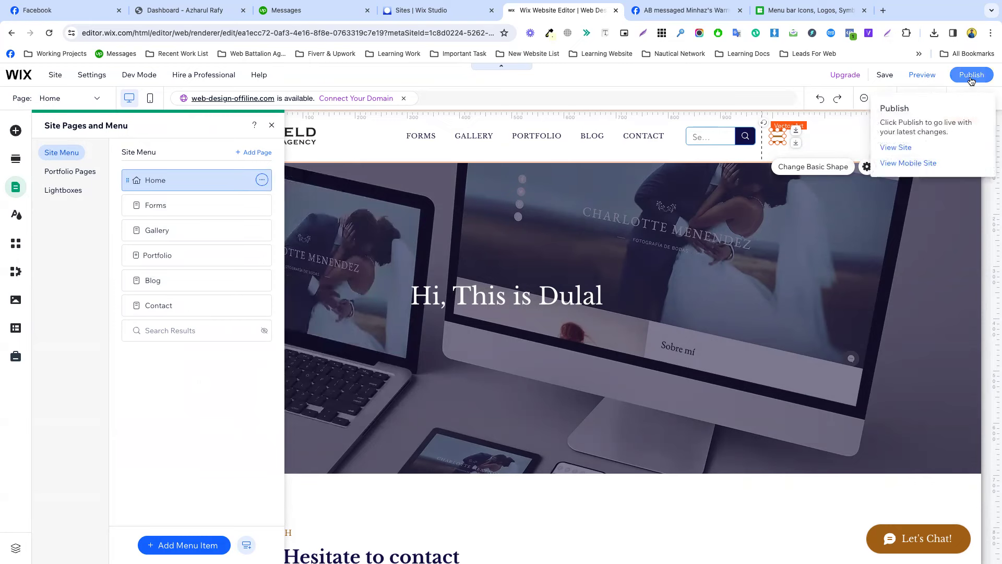
left_click(896, 148)
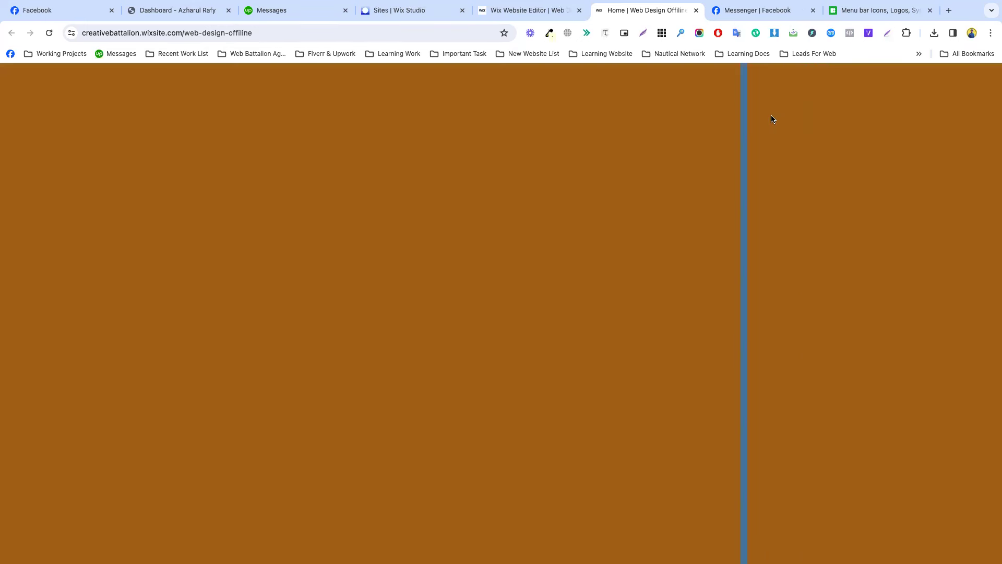
left_click(774, 119)
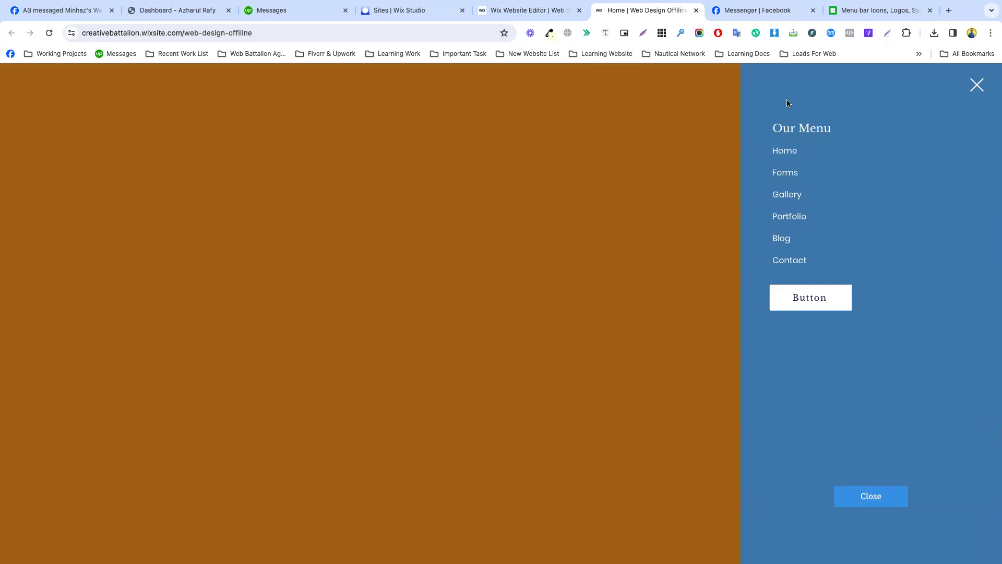
left_click(980, 90)
left_click(768, 118)
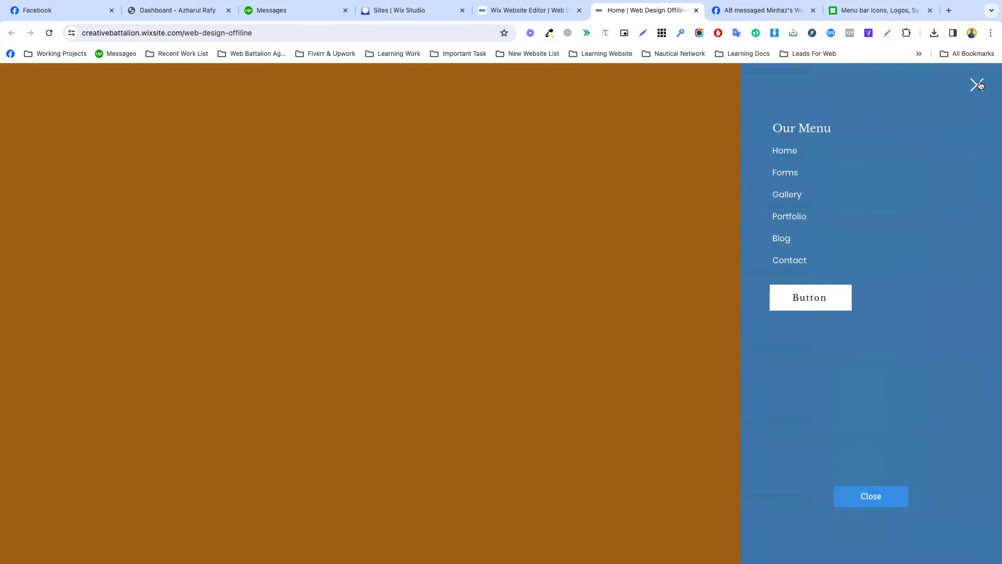
left_click(980, 85)
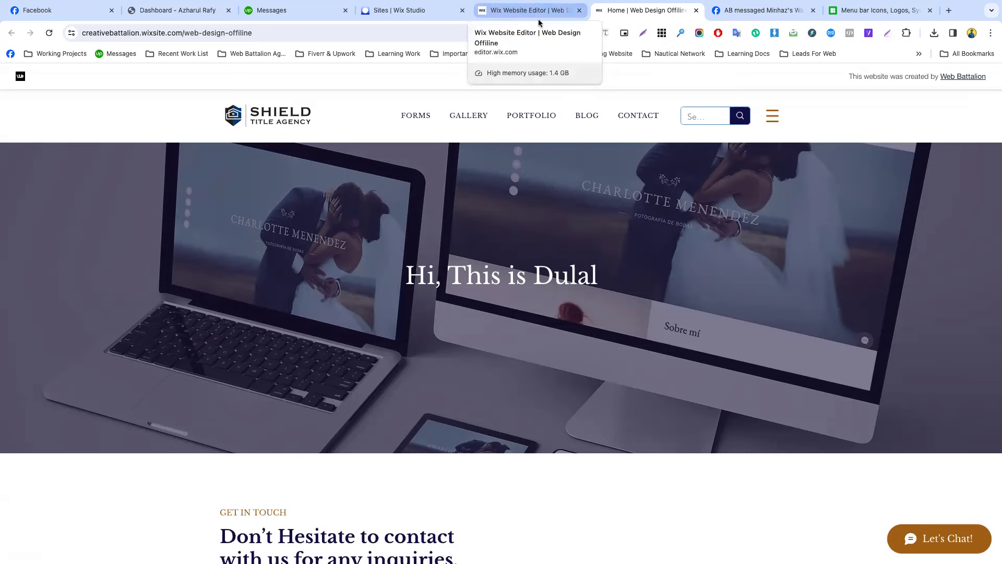
left_click(773, 117)
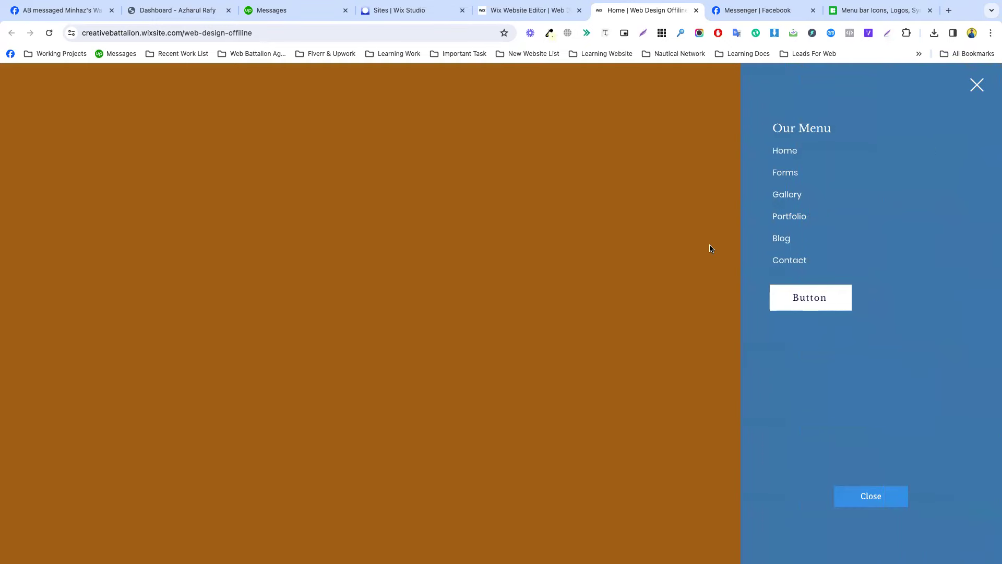
left_click(678, 191)
left_click(528, 10)
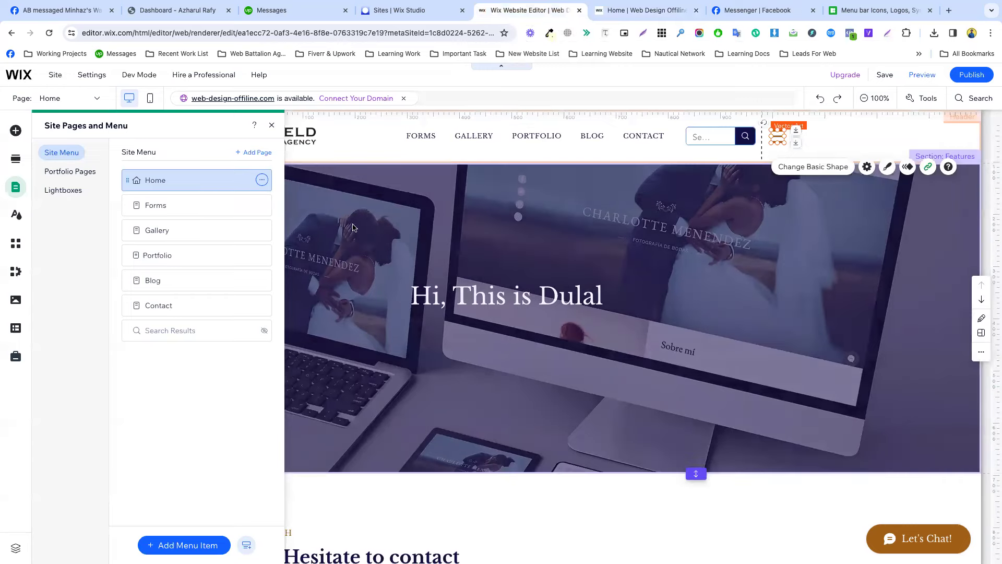
Edit the Menu Popup lightbox and set its overlay background opacity to 0%.
left_click(62, 194)
left_click(263, 181)
left_click(310, 184)
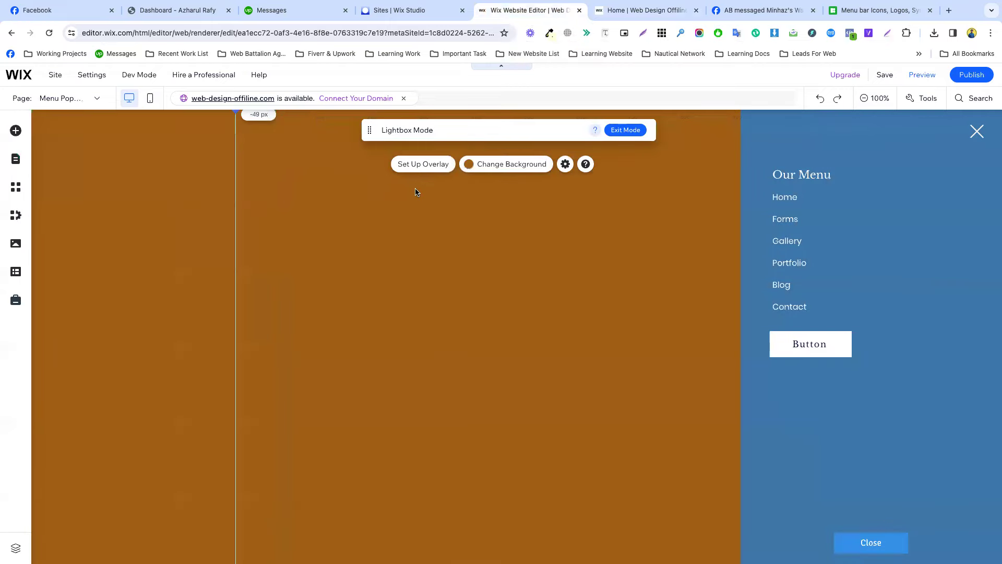
left_click(483, 164)
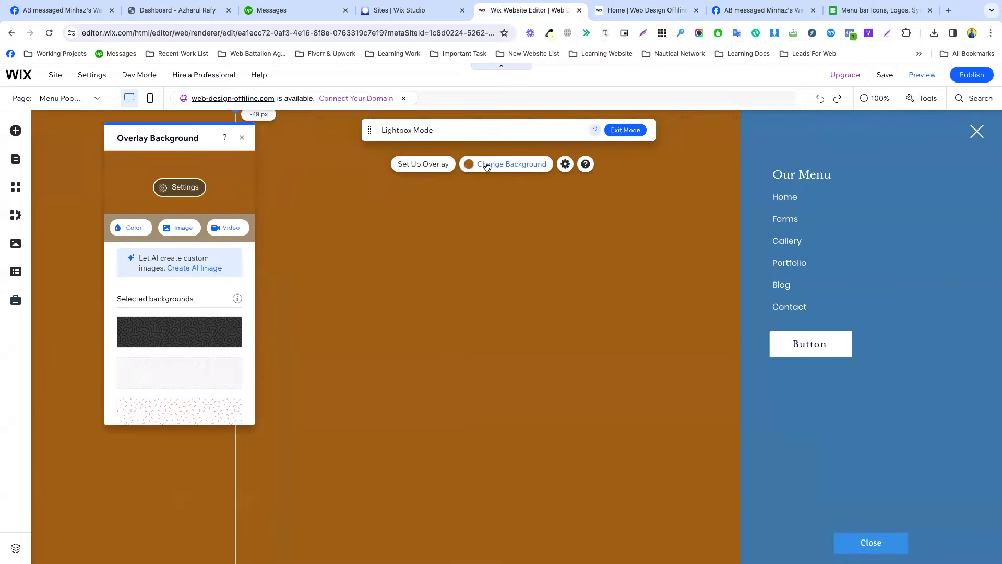
left_click(161, 190)
left_click_drag(162, 211, 116, 209)
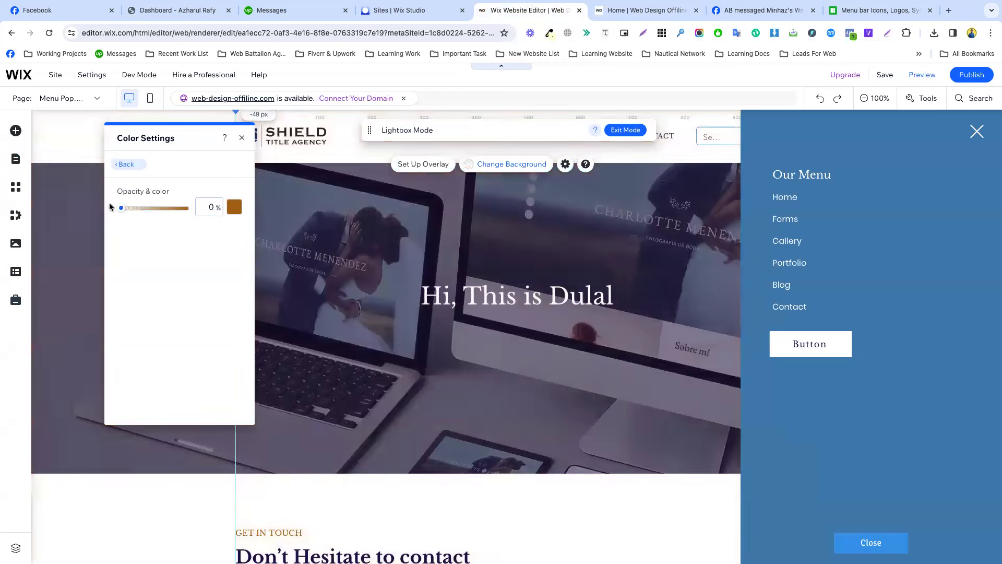
left_click(795, 147)
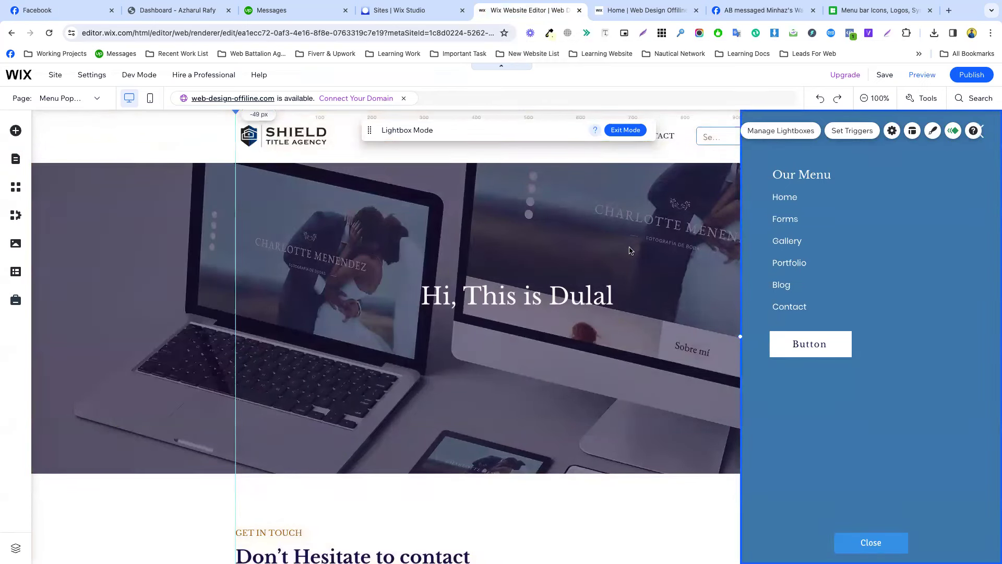
Set the menu panel background to the dark navy #110D52 theme colour.
left_click(932, 132)
left_click(604, 228)
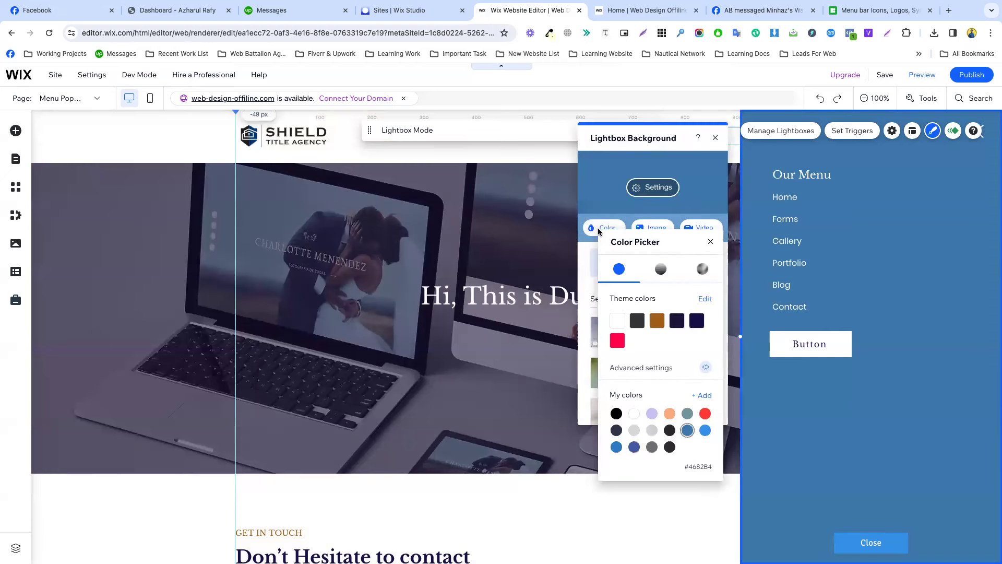
left_click(697, 320)
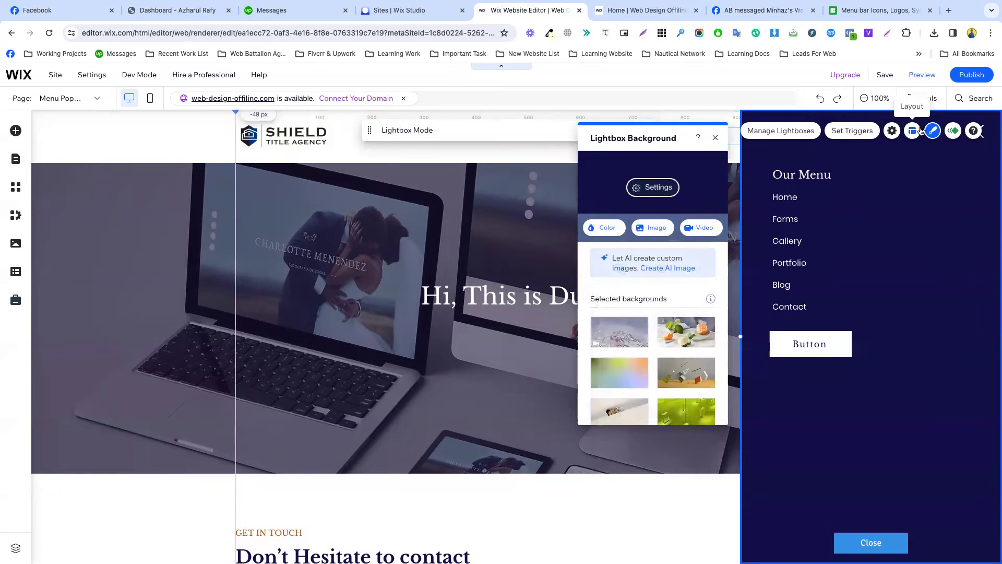
Give the menu panel a Slide in entrance animation.
left_click(954, 132)
scroll(652, 360, "down", 1)
left_click(697, 371)
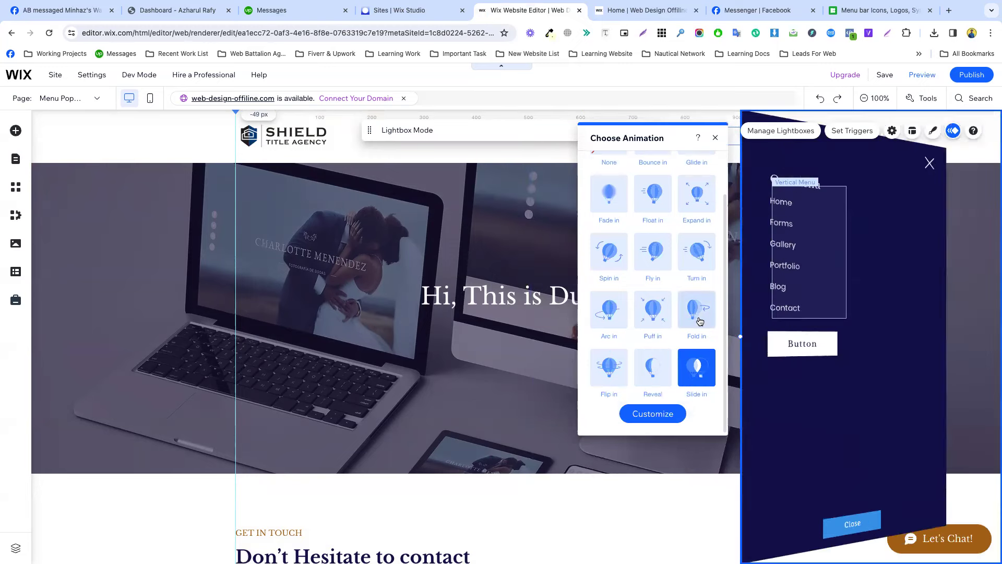
Shorten the Slide in duration to about 0.45 seconds and set power to Medium.
left_click(664, 412)
left_click(612, 320)
left_click_drag(612, 320, 601, 322)
left_click(628, 272)
left_click(625, 253)
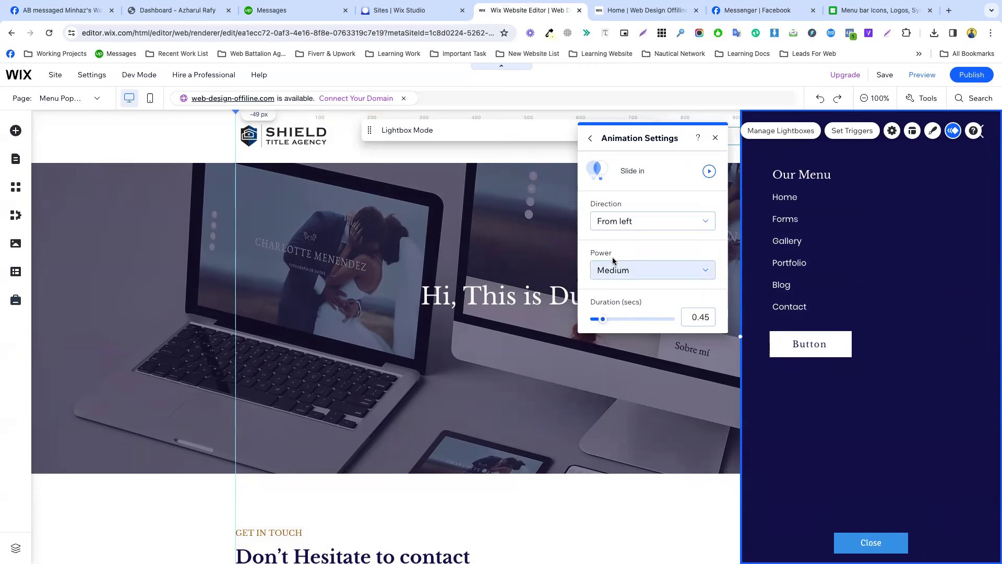
Set the slide direction to From right and publish the site.
left_click(626, 229)
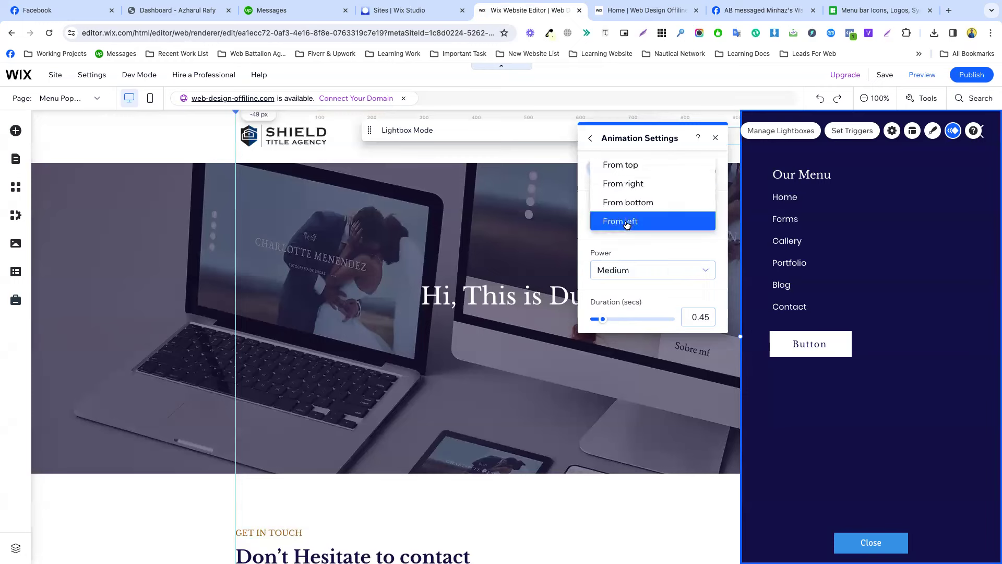
left_click(627, 254)
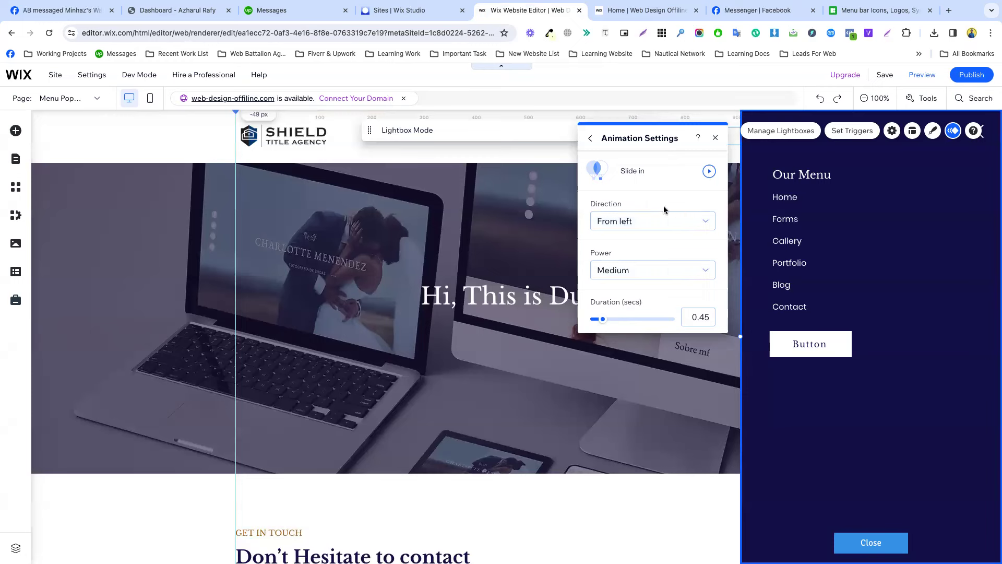
left_click(624, 223)
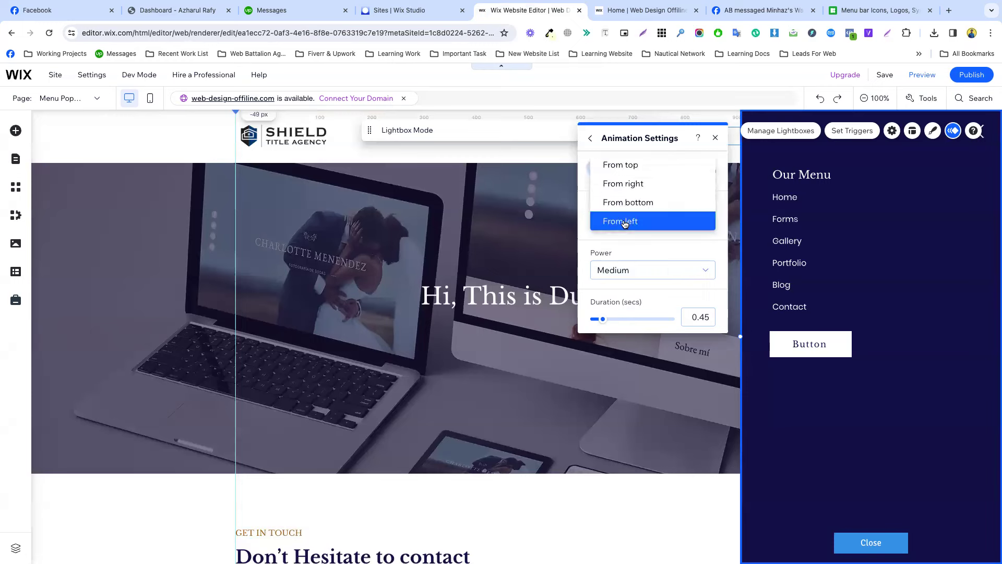
left_click(631, 185)
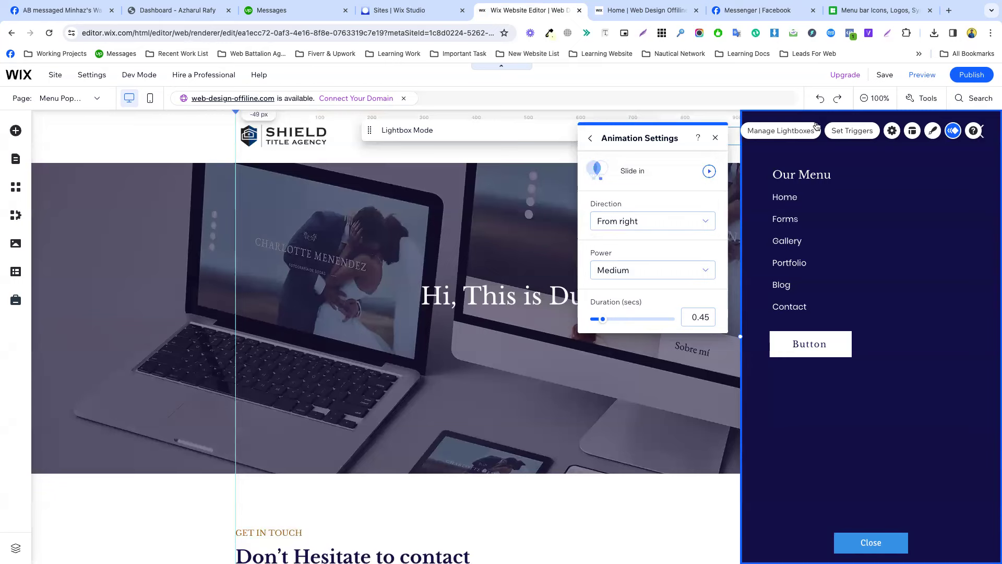
left_click(966, 78)
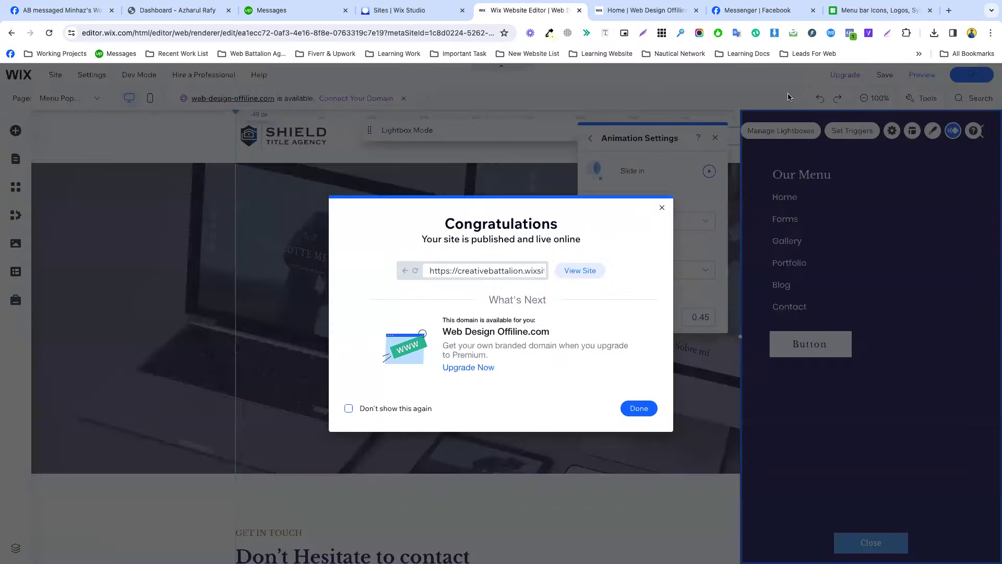
Reload the live site tab, then return to the editor and close the Congratulations dialog.
left_click(648, 10)
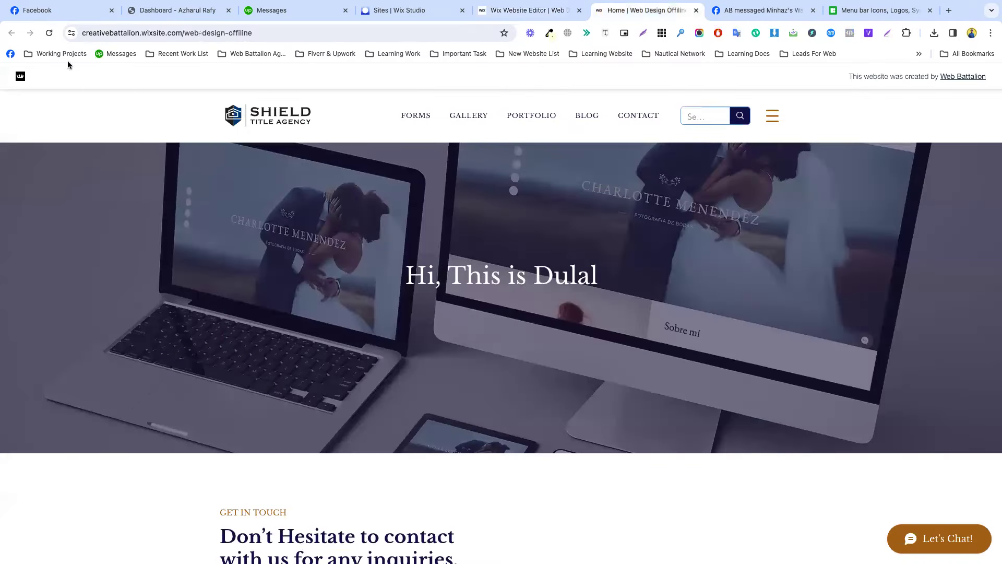
left_click(49, 34)
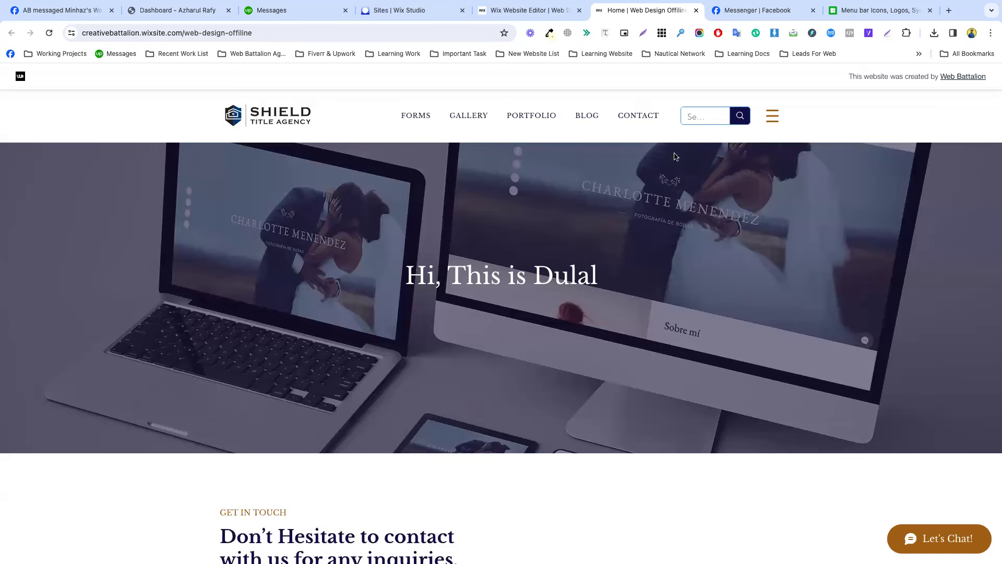
left_click(516, 13)
left_click(637, 408)
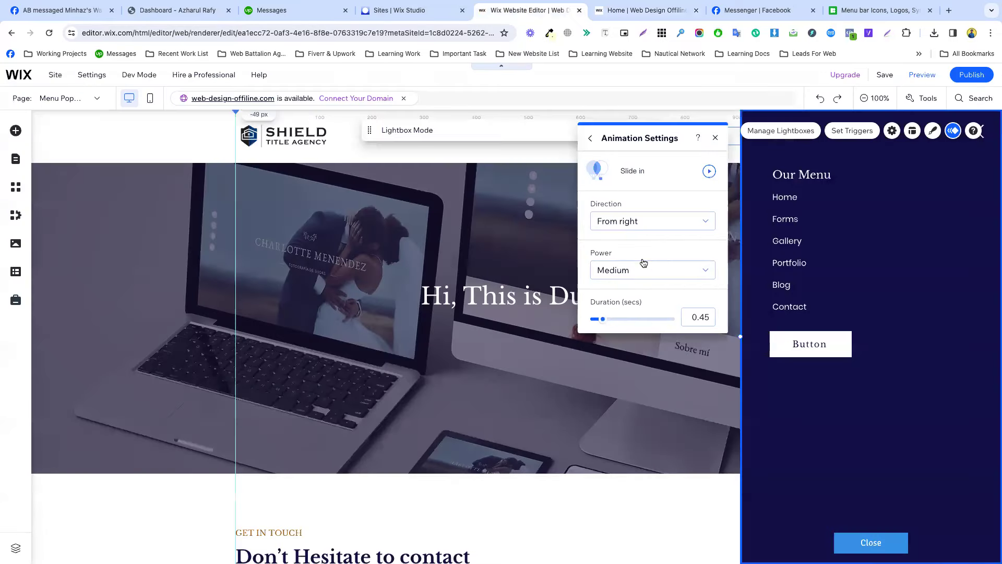
Change the slide-in to Hard power with a 1.4-second duration and republish.
left_click(644, 263)
left_click(635, 291)
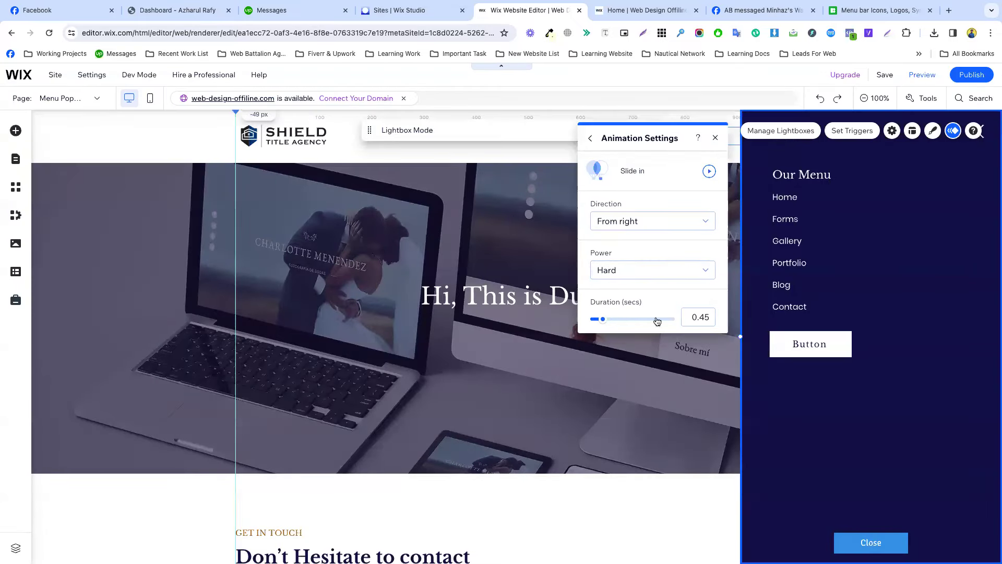
left_click(621, 319)
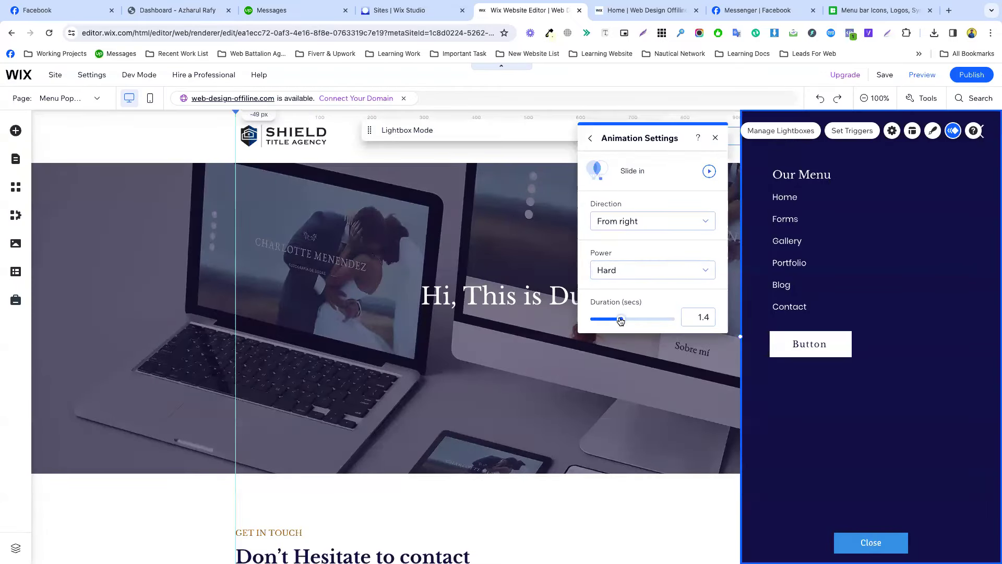
left_click(965, 78)
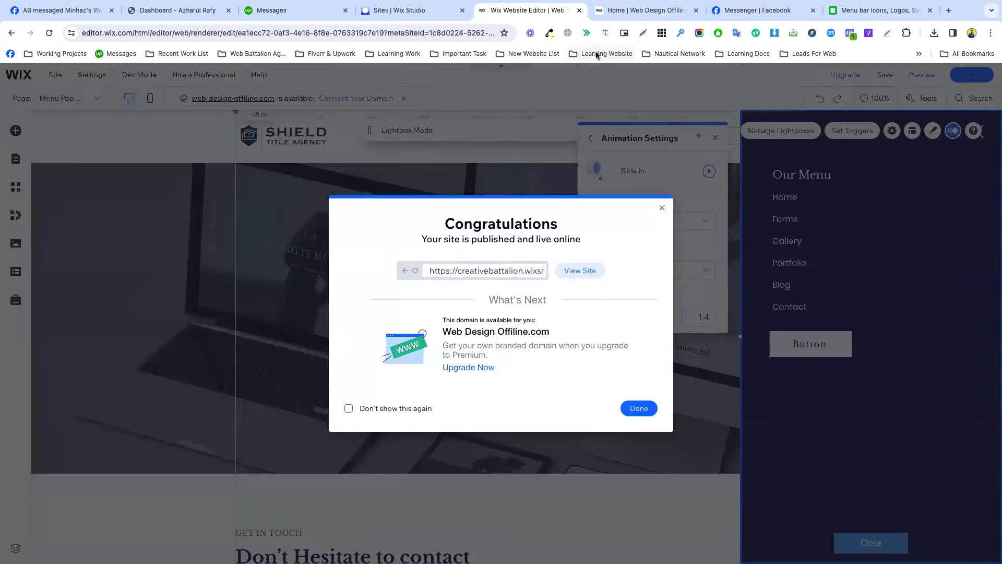
Reload the live site, open and close the menu panel, then dismiss the editor's publish confirmation.
left_click(648, 11)
key("super+r")
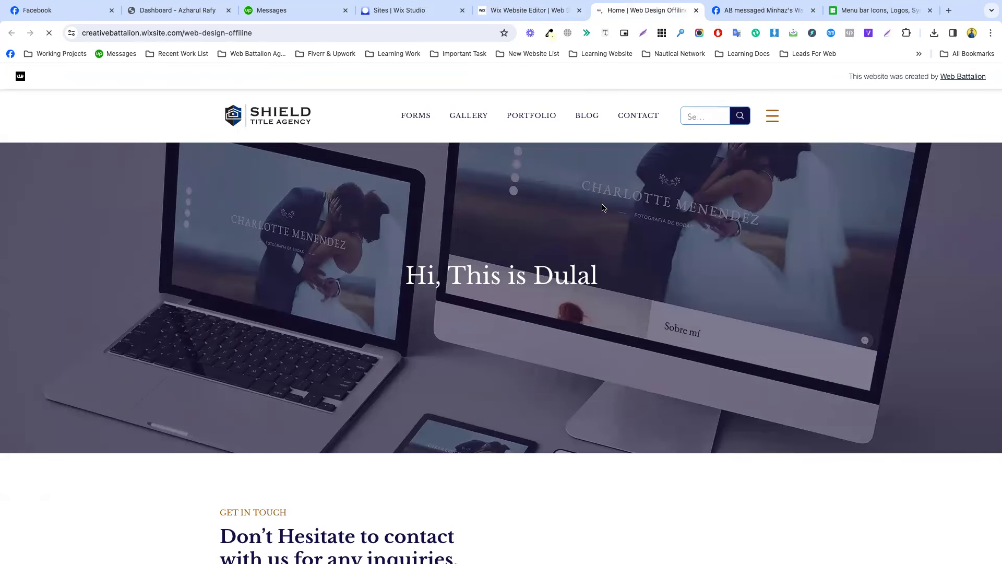
left_click(773, 116)
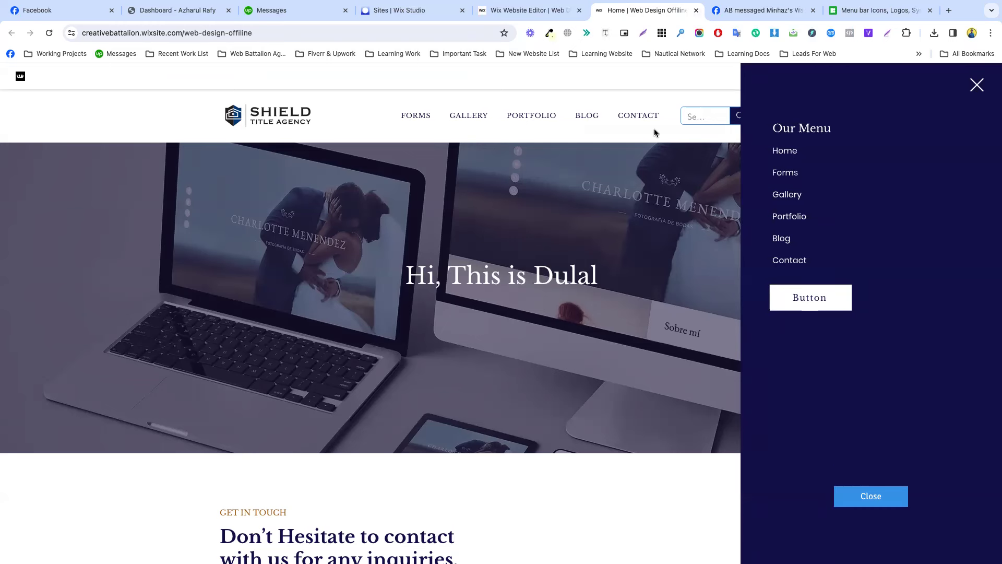
left_click(978, 85)
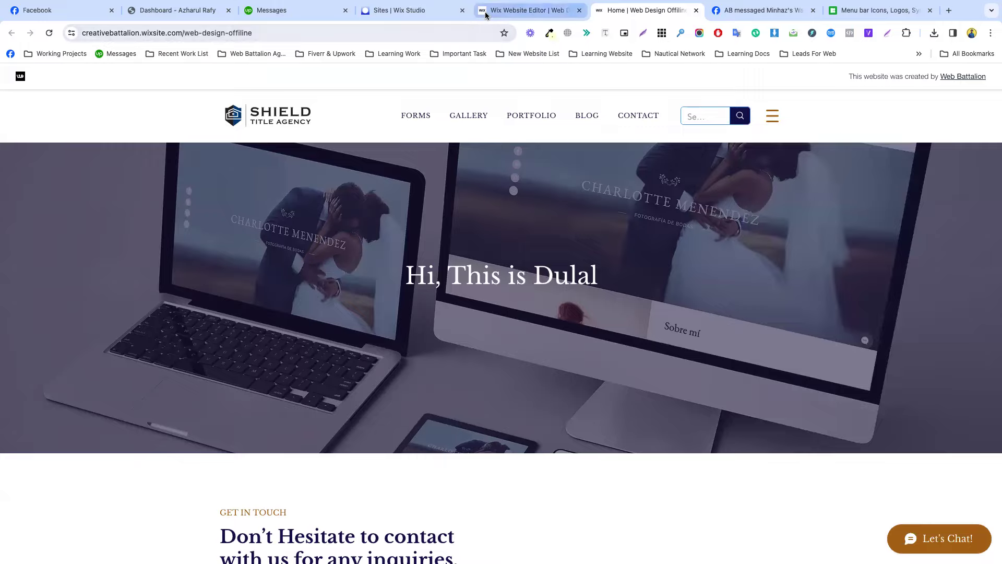
left_click(527, 10)
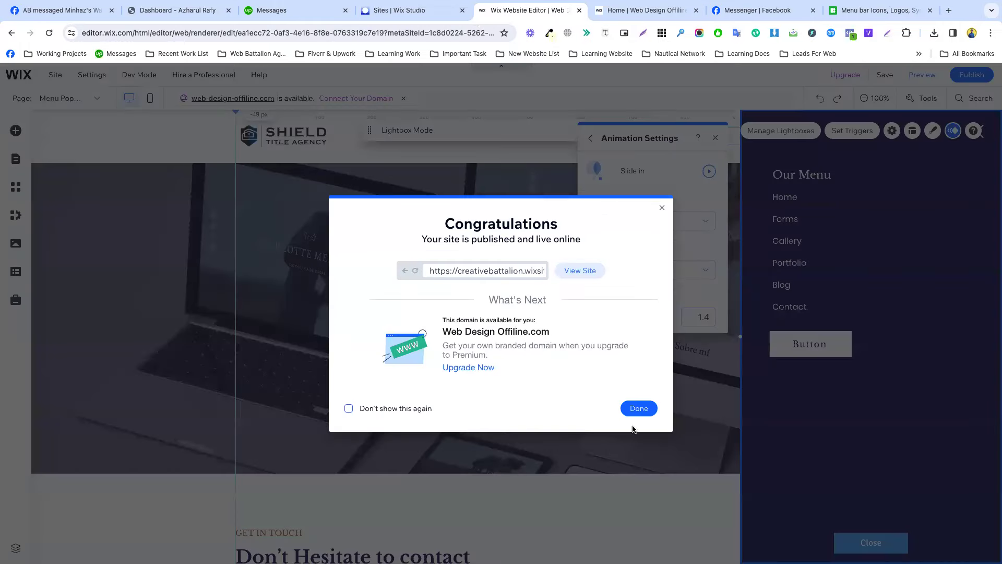
left_click(638, 409)
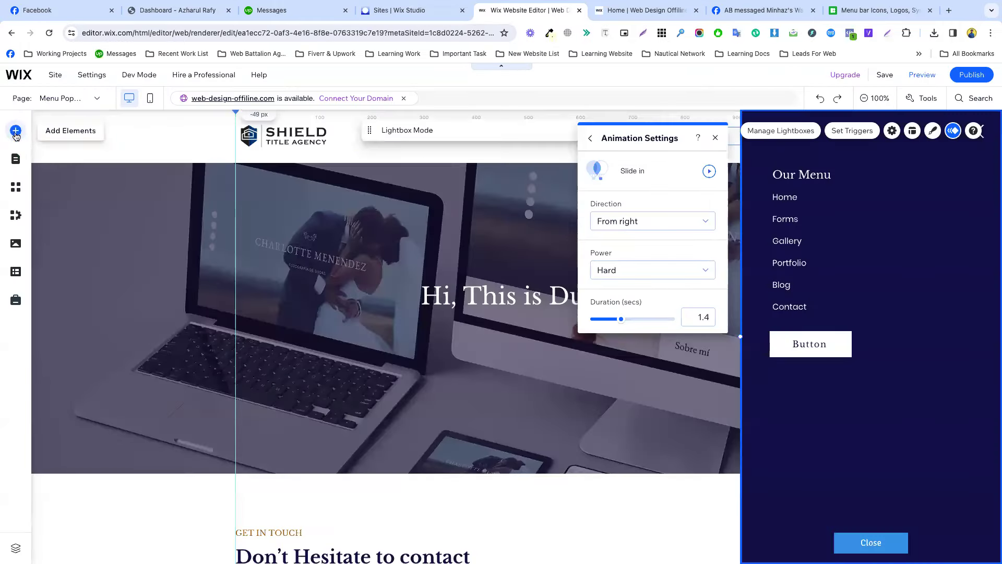
Browse the Promotion lightbox templates under Add Elements > Interactive, then close the panel.
left_click(16, 132)
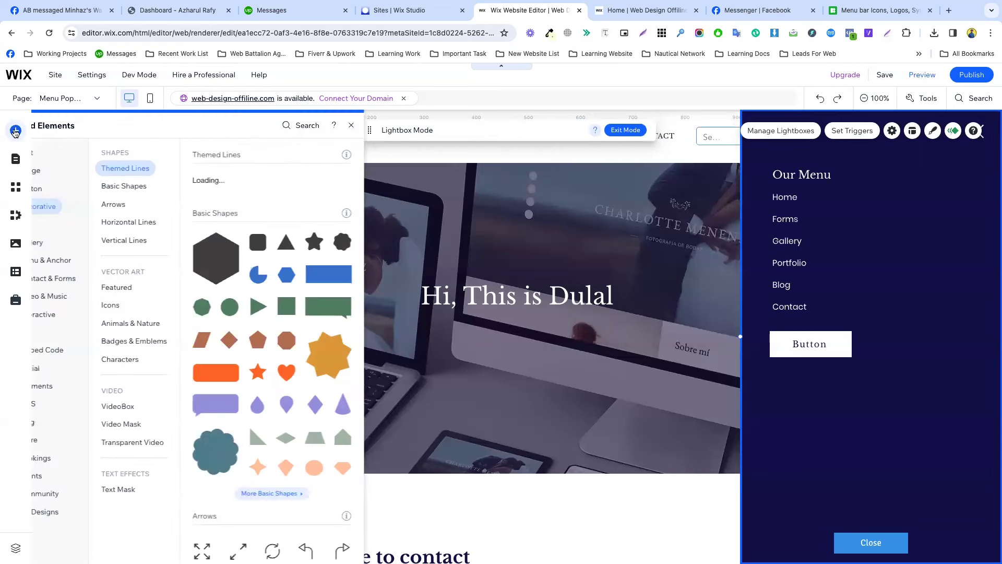
left_click(50, 316)
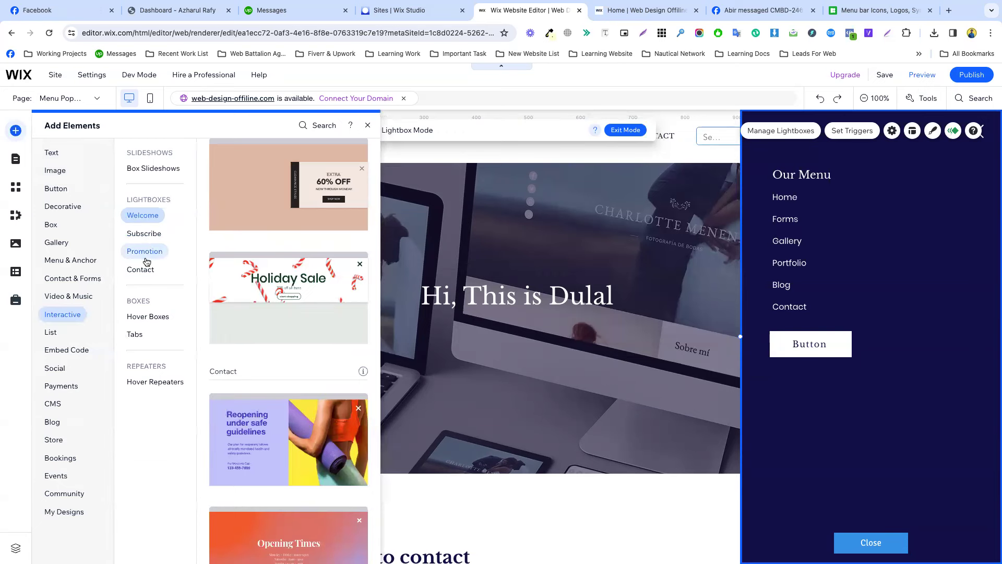
left_click(145, 251)
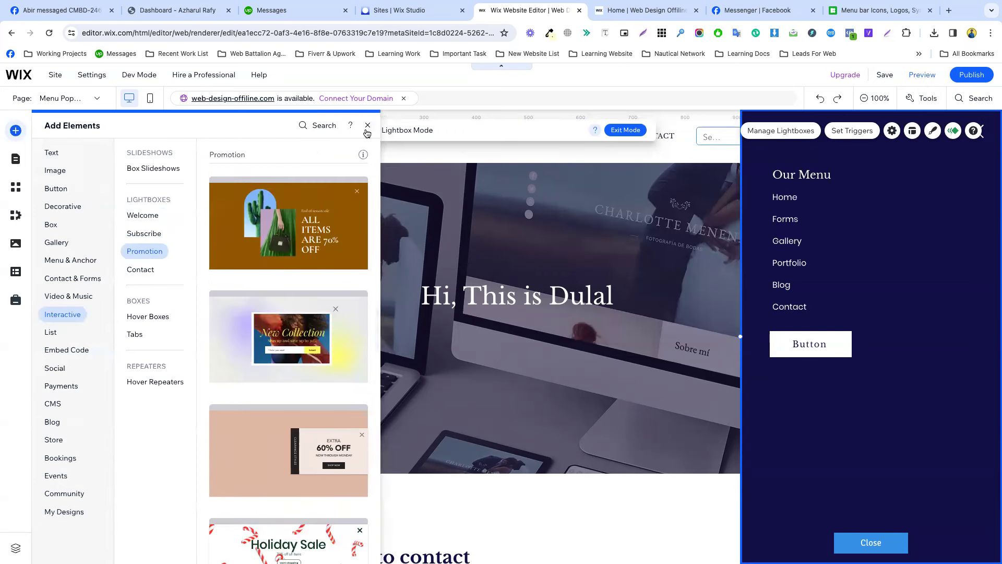
left_click(367, 126)
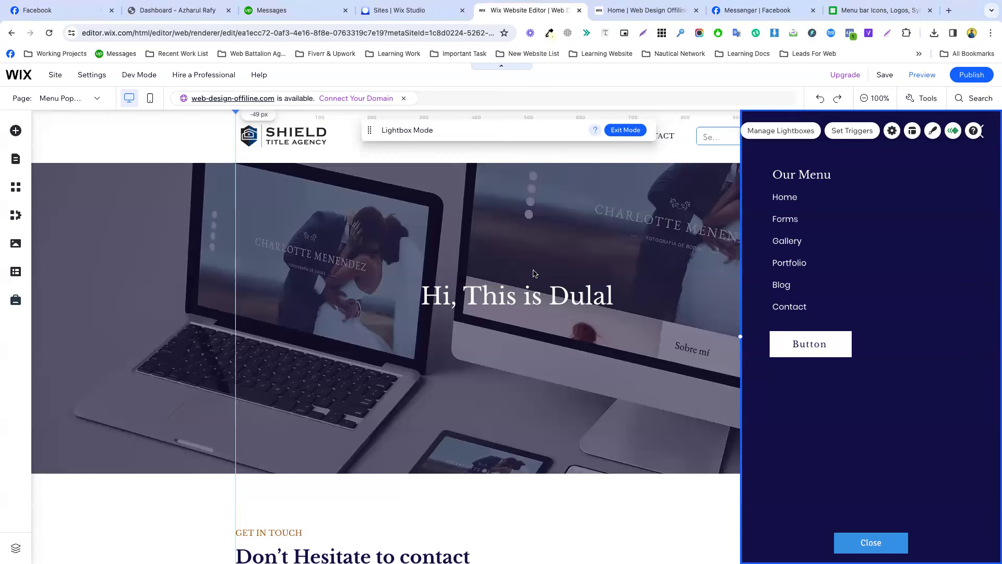
Save the site without connecting a domain, then switch to the Wix Studio Sites list.
left_click(884, 77)
left_click(618, 409)
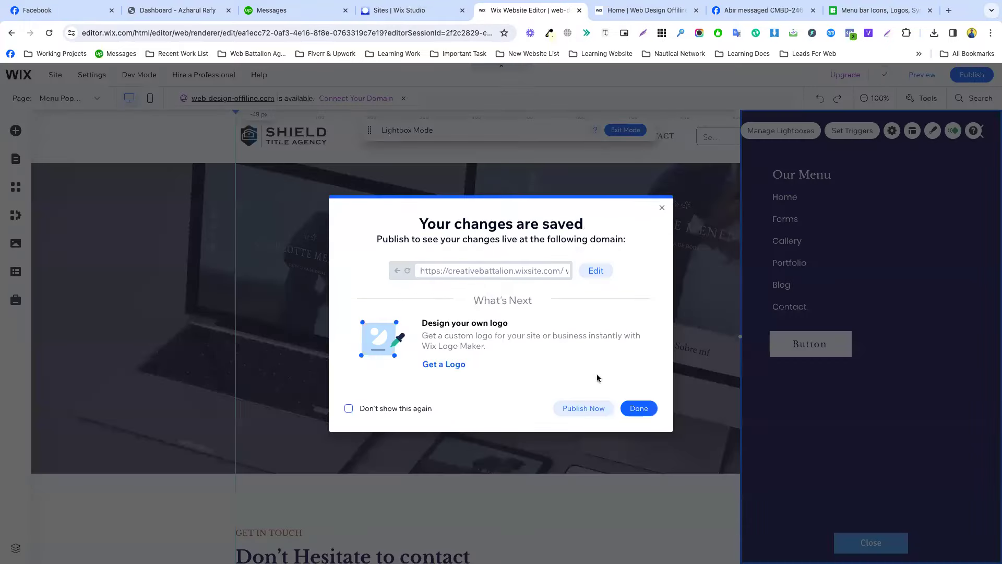
left_click(638, 408)
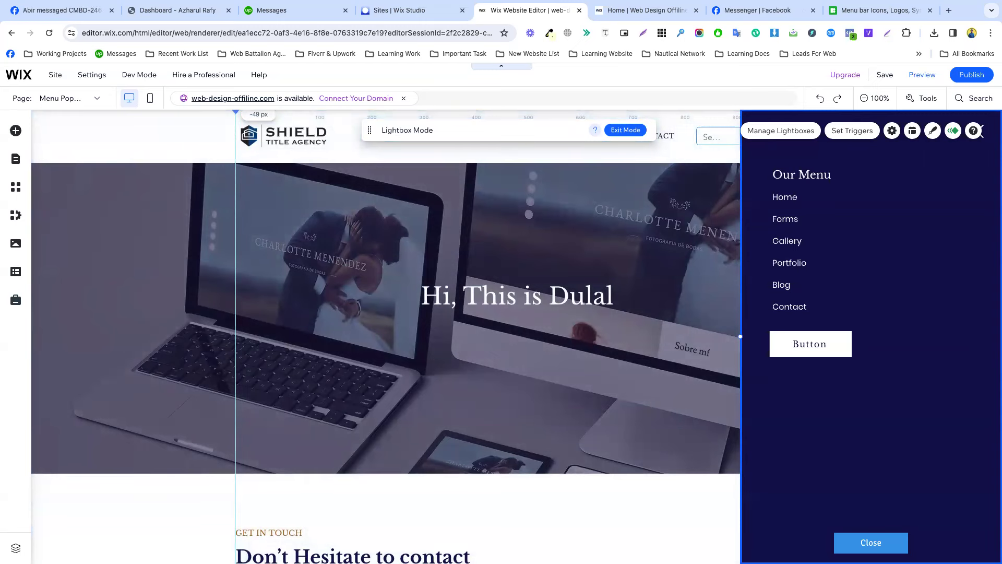
left_click(321, 378)
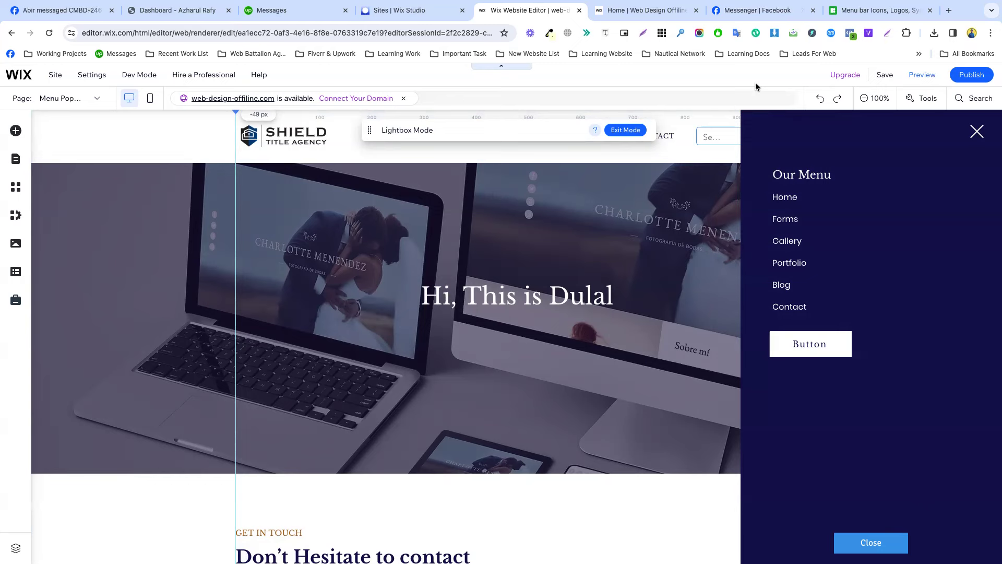
left_click(400, 13)
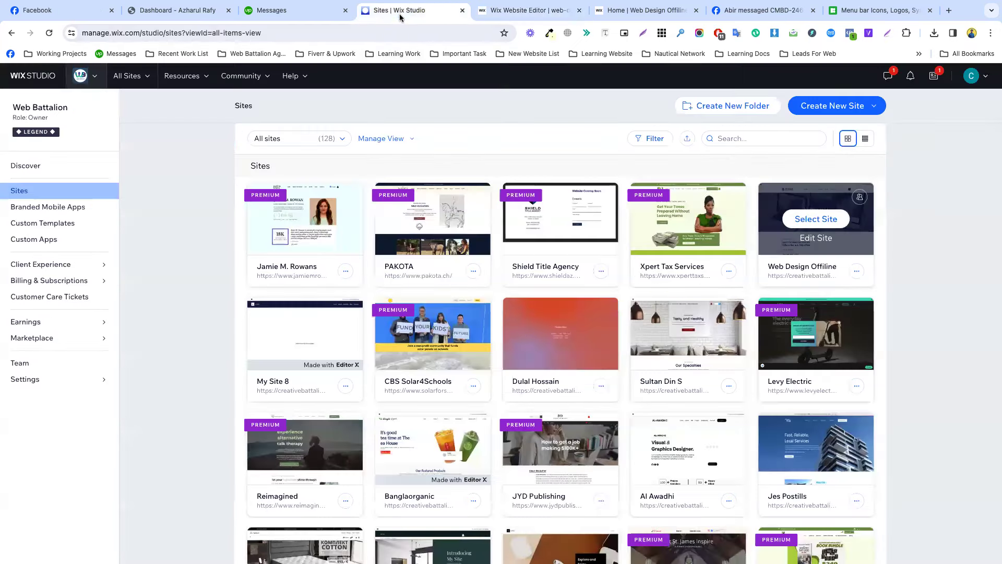
Open the Web Design Offline site's dashboard and go to Marketing > Email Marketing.
left_click(788, 252)
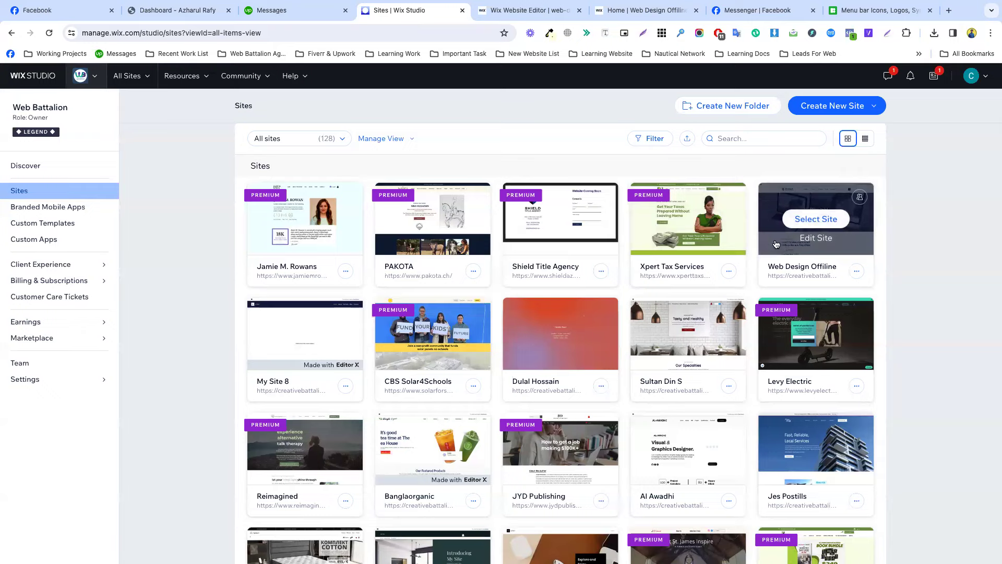
left_click(504, 10)
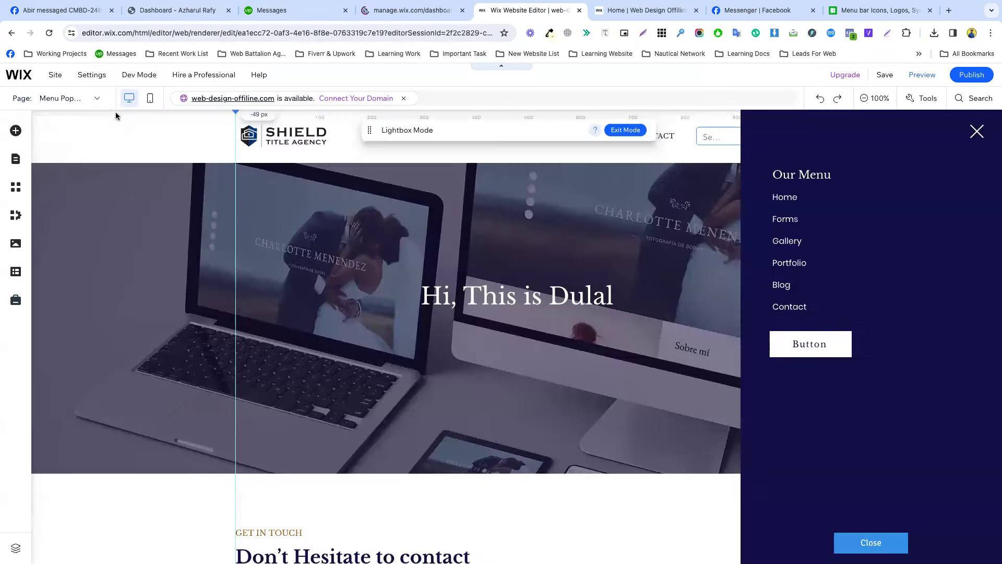
mouse_move(58, 76)
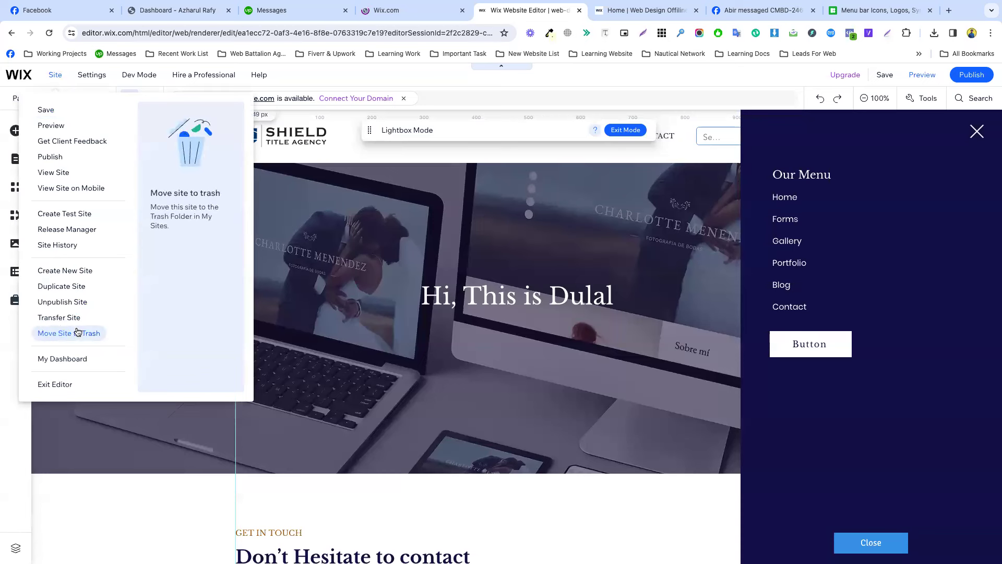
left_click(71, 357)
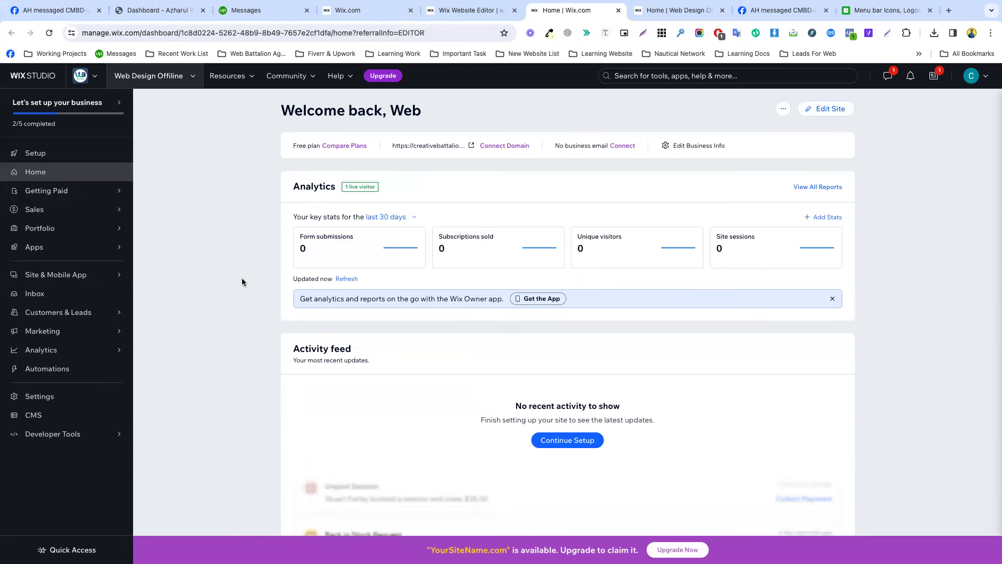
mouse_move(81, 334)
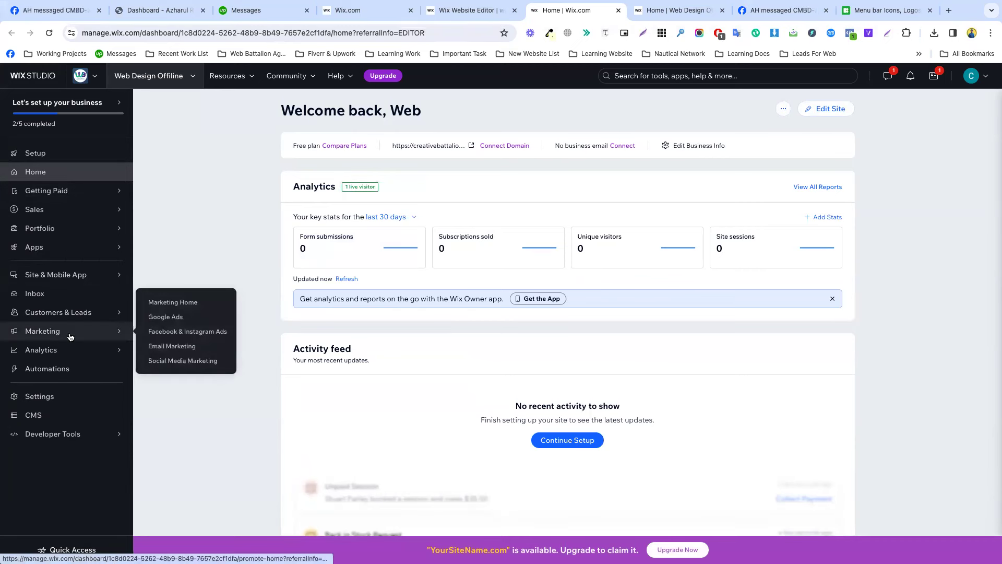
left_click(166, 346)
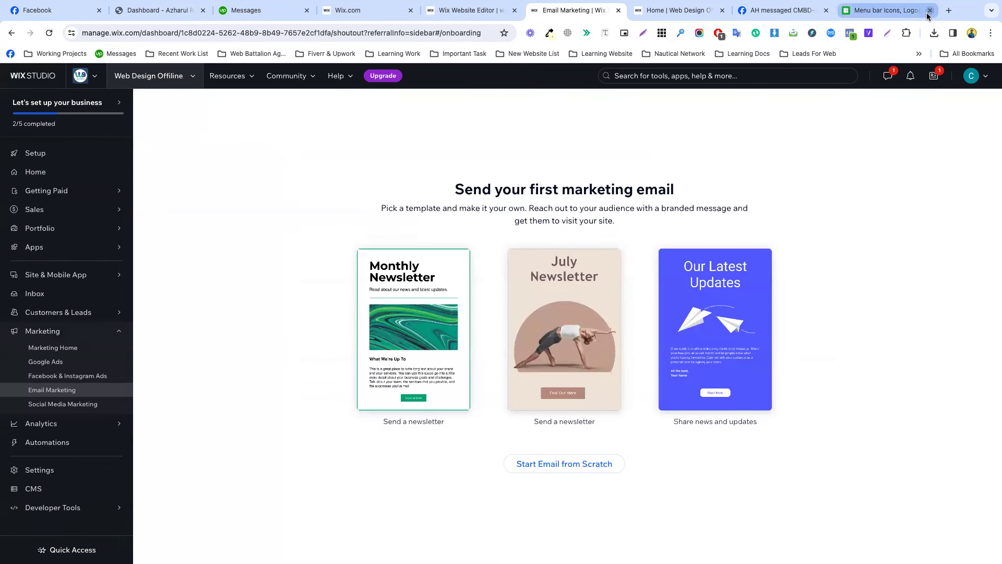
In a new Chrome tab, switch to a different Google account and open its Gmail inbox.
left_click(949, 11)
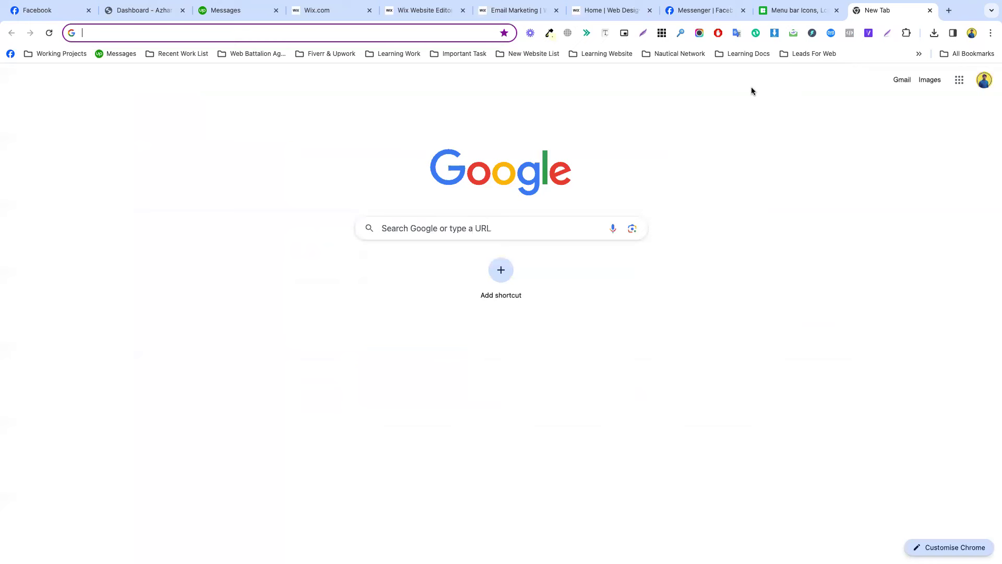
left_click(985, 80)
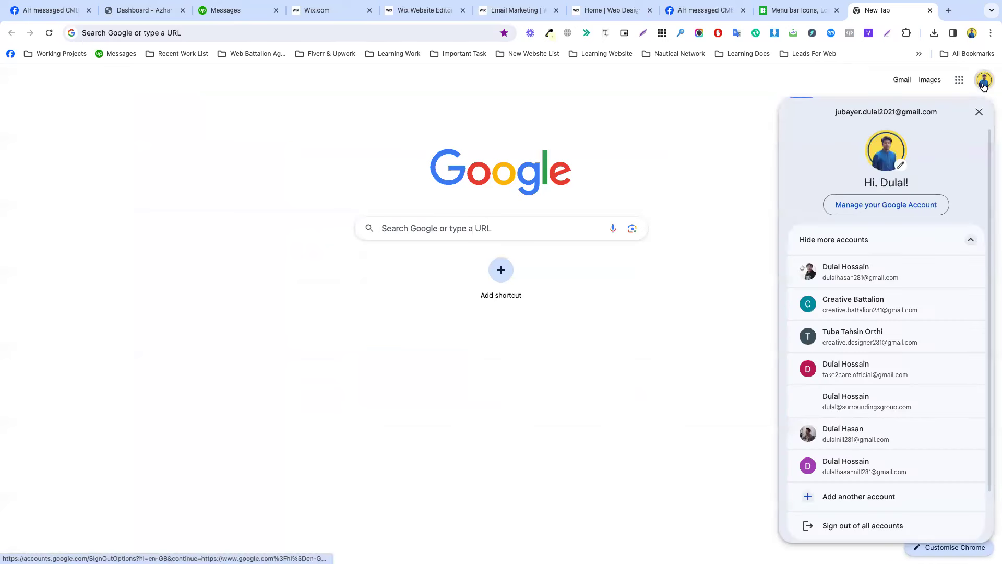
left_click(880, 269)
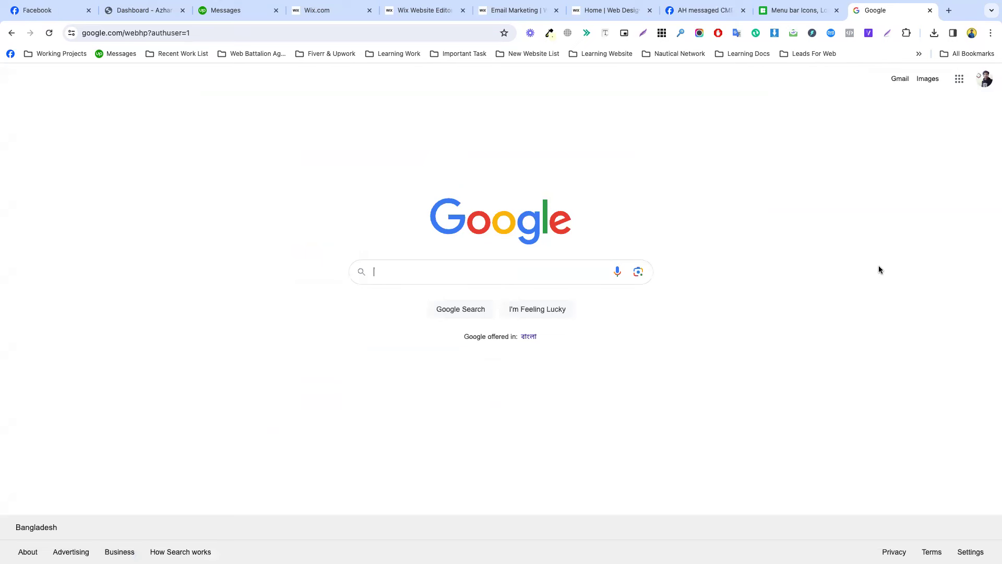
left_click(900, 79)
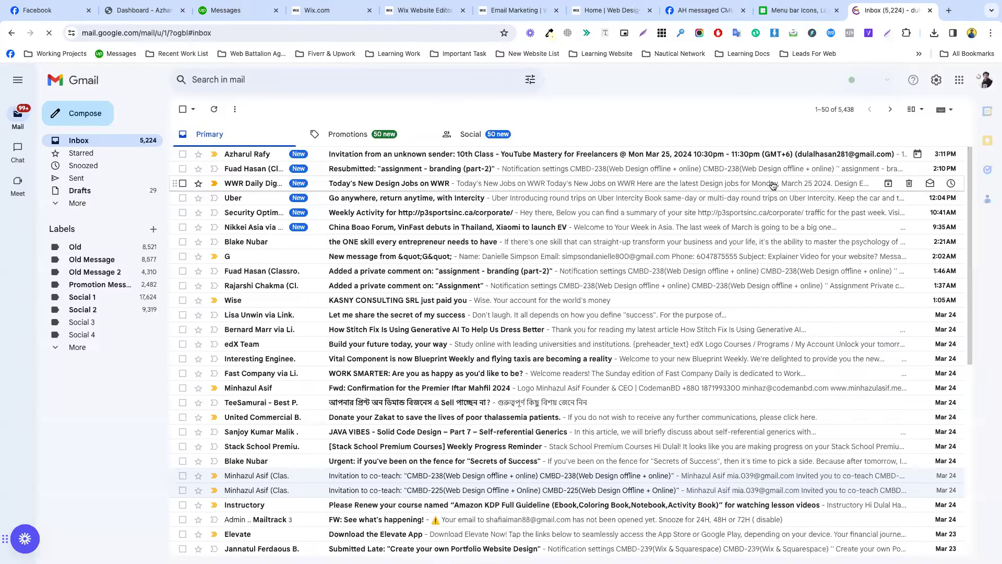
Search the mailbox for 'p3' and open the 'FW: See what's happening!' thread.
scroll(423, 311, "down", 1)
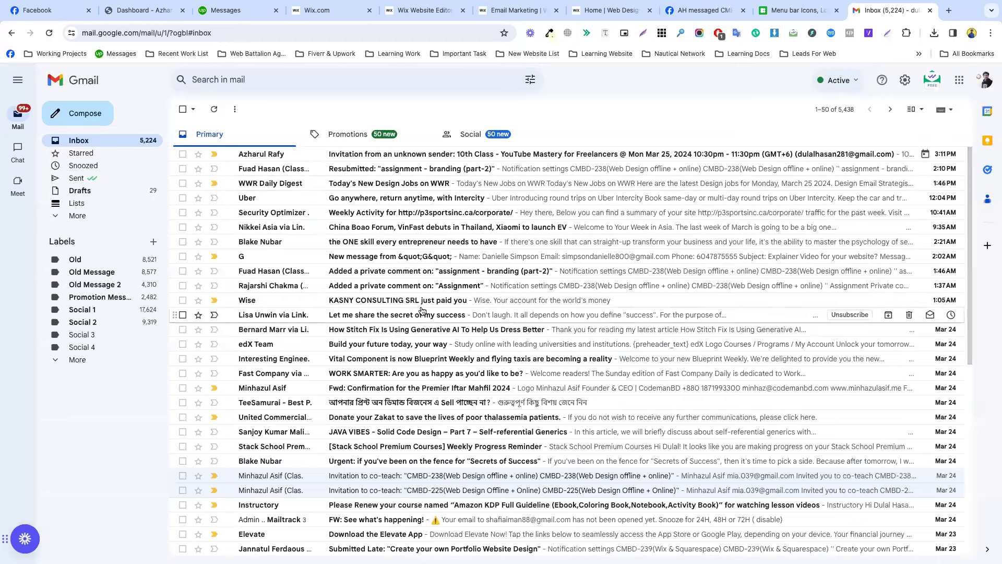
scroll(423, 311, "down", 3)
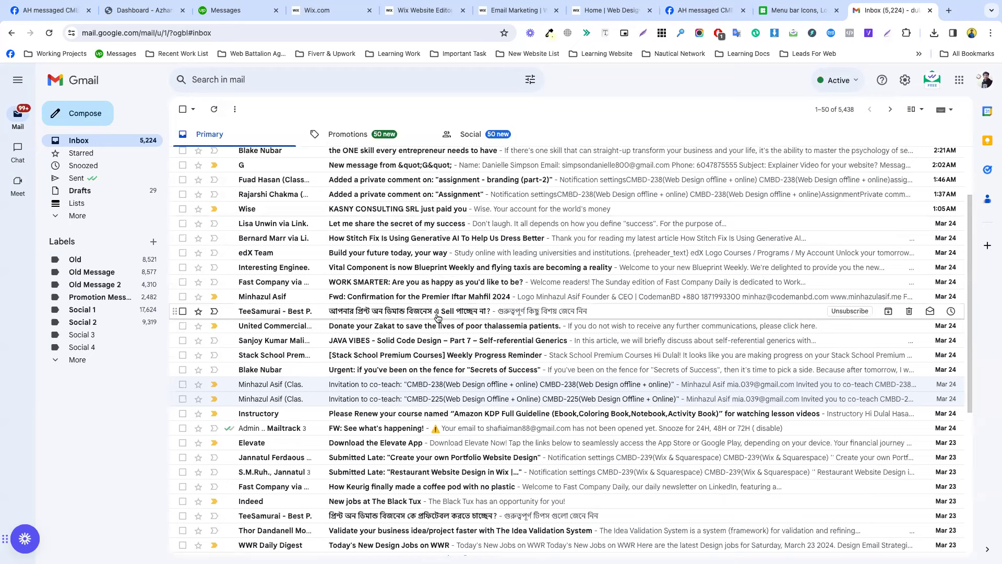
scroll(438, 318, "down", 3)
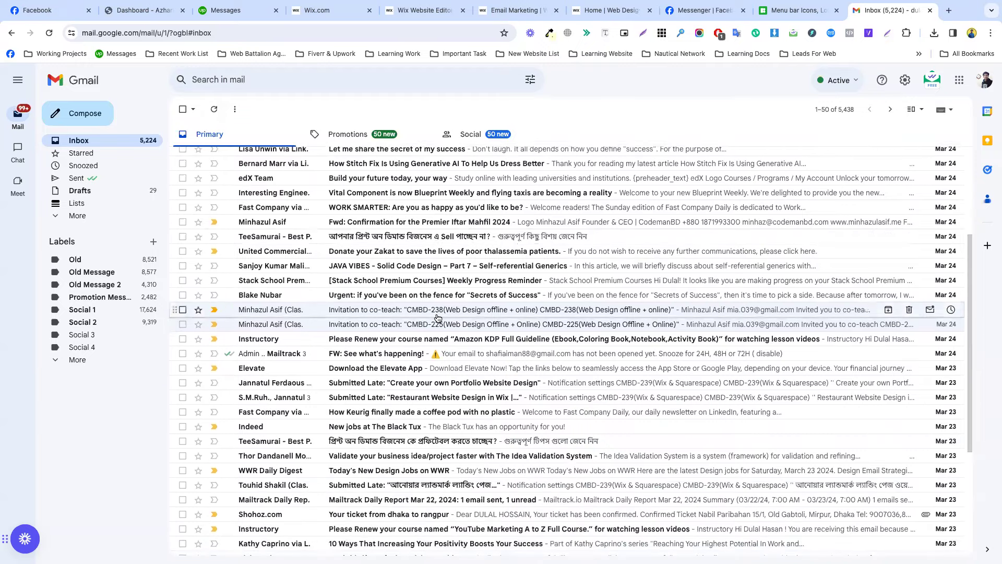
scroll(438, 318, "down", 8)
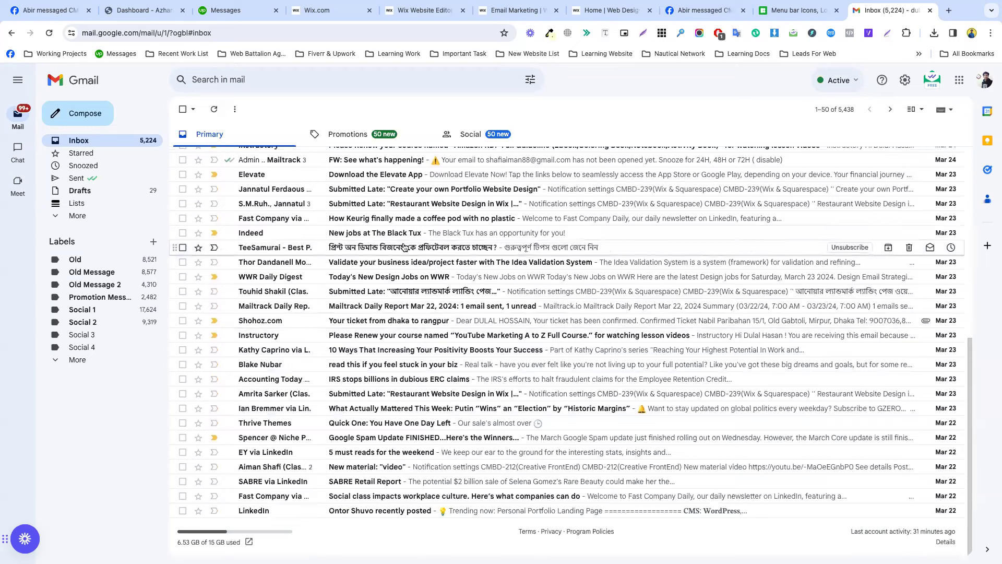
left_click(462, 84)
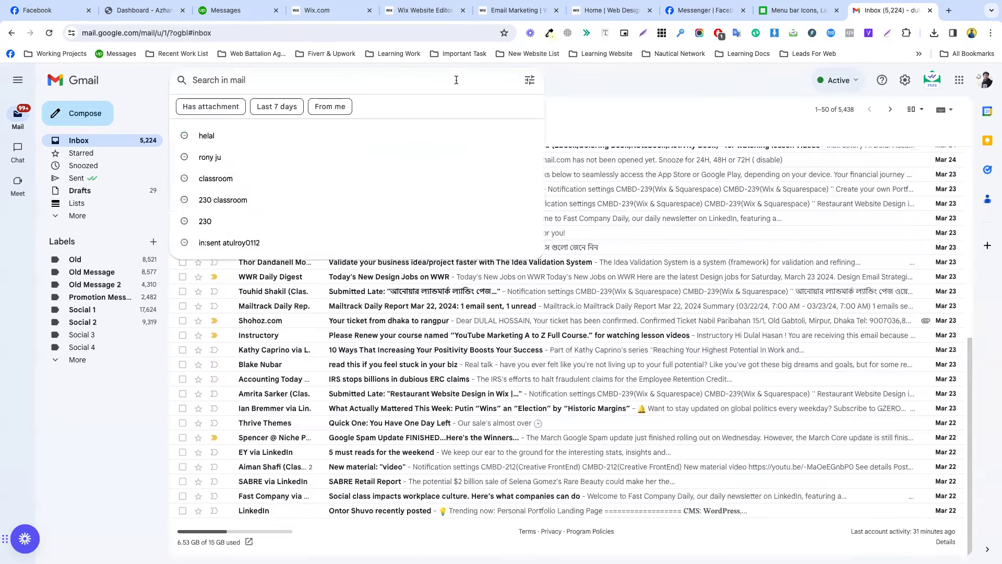
type("p3")
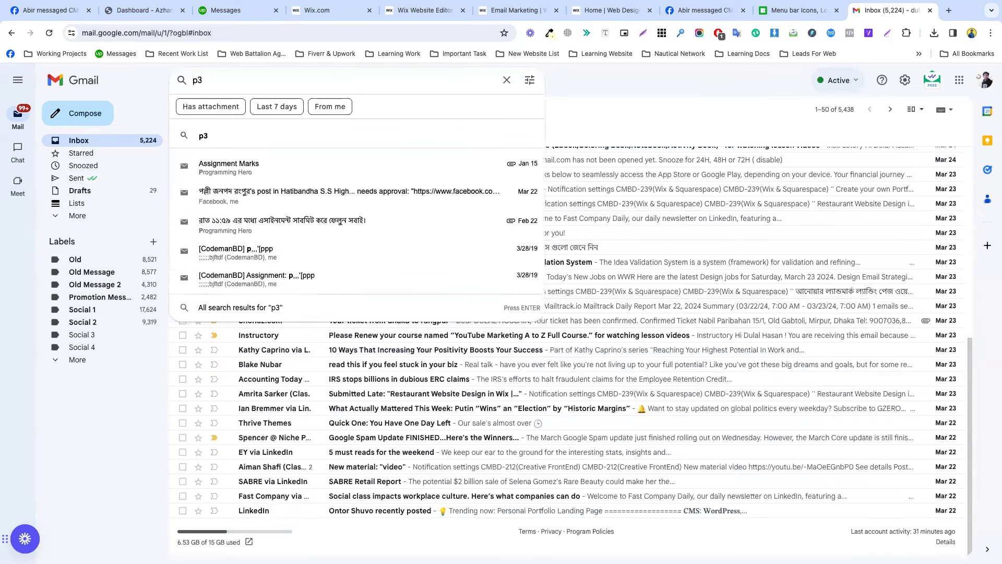
left_click(365, 167)
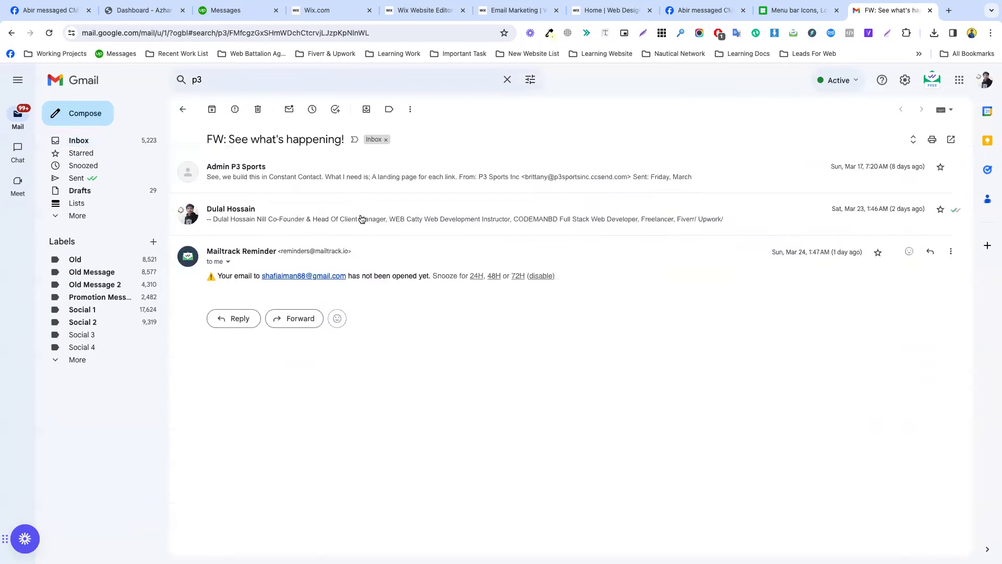
Expand the collapsed messages, read through the P3 Sports newsletter, then return to the Wix editor.
left_click(360, 220)
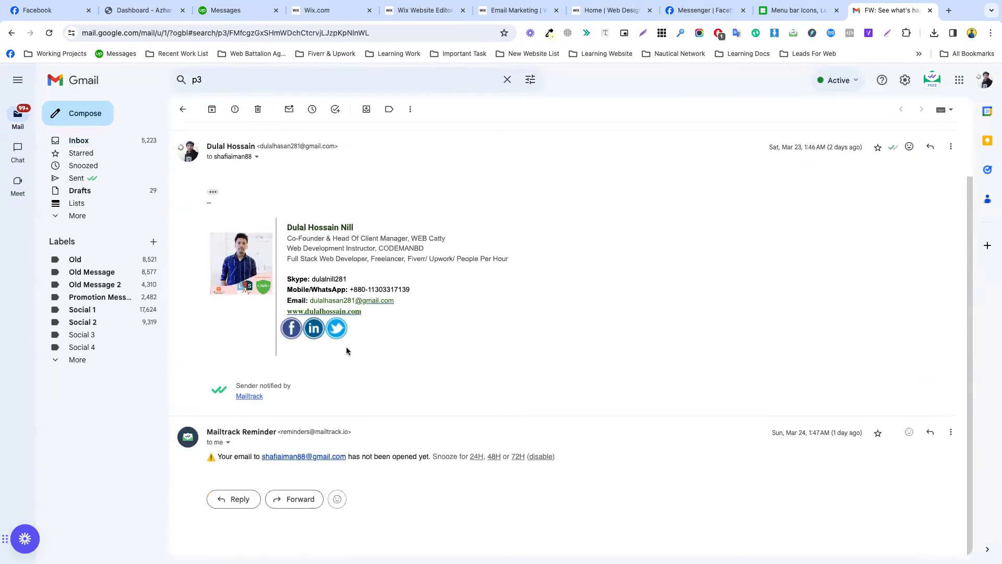
left_click(303, 180)
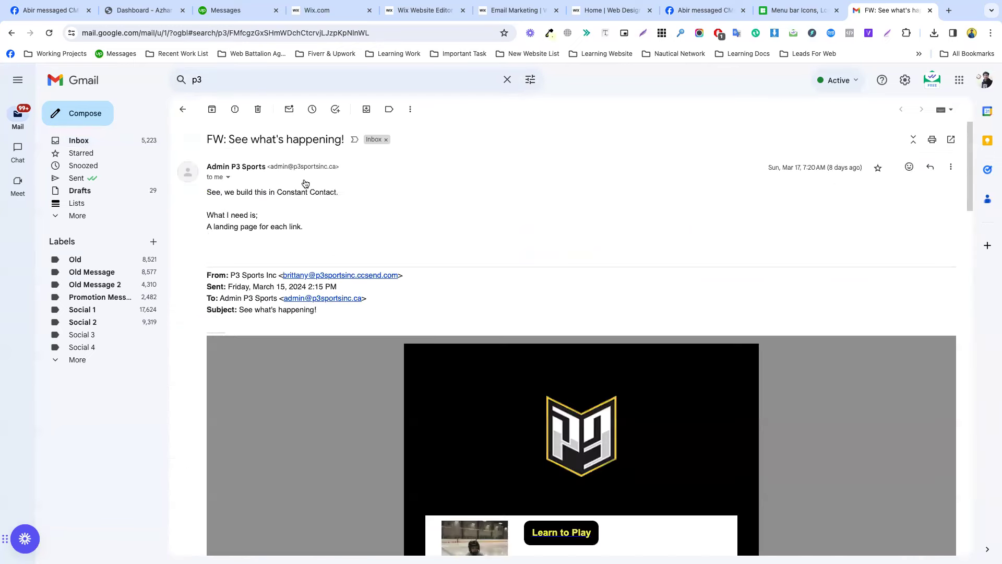
scroll(397, 341, "down", 5)
scroll(396, 341, "up", 4)
scroll(484, 350, "down", 4)
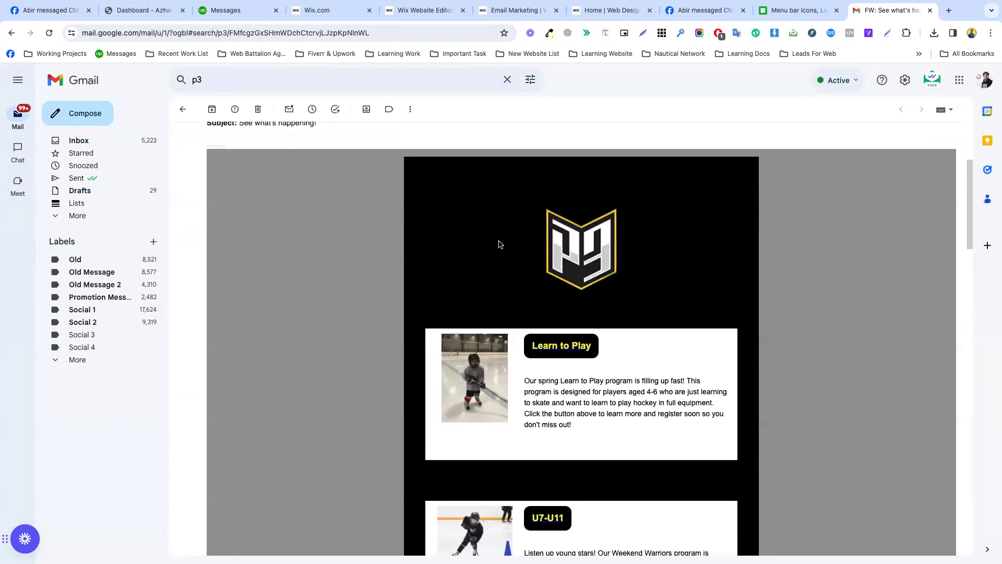
scroll(658, 428, "down", 10)
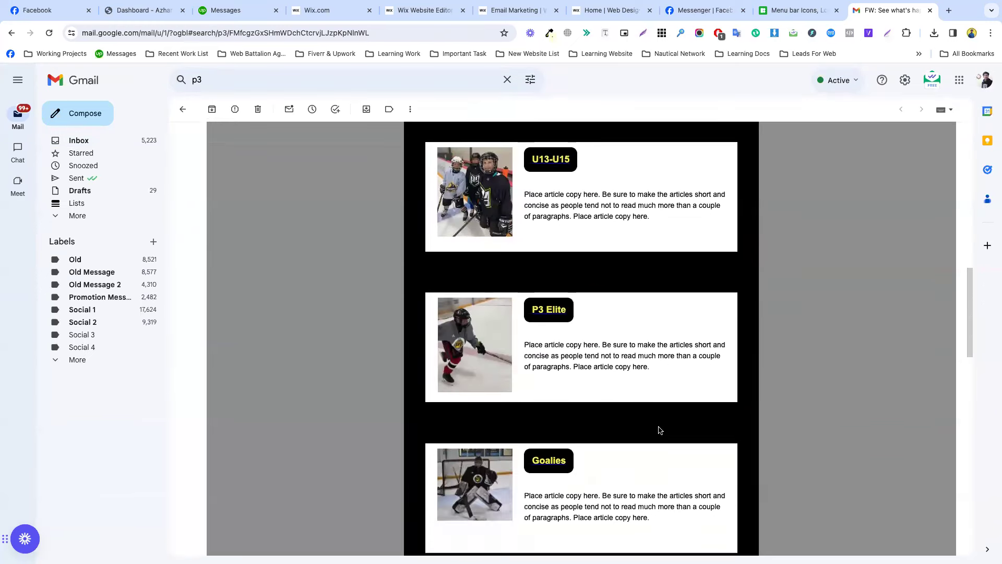
scroll(659, 430, "down", 6)
scroll(659, 429, "up", 14)
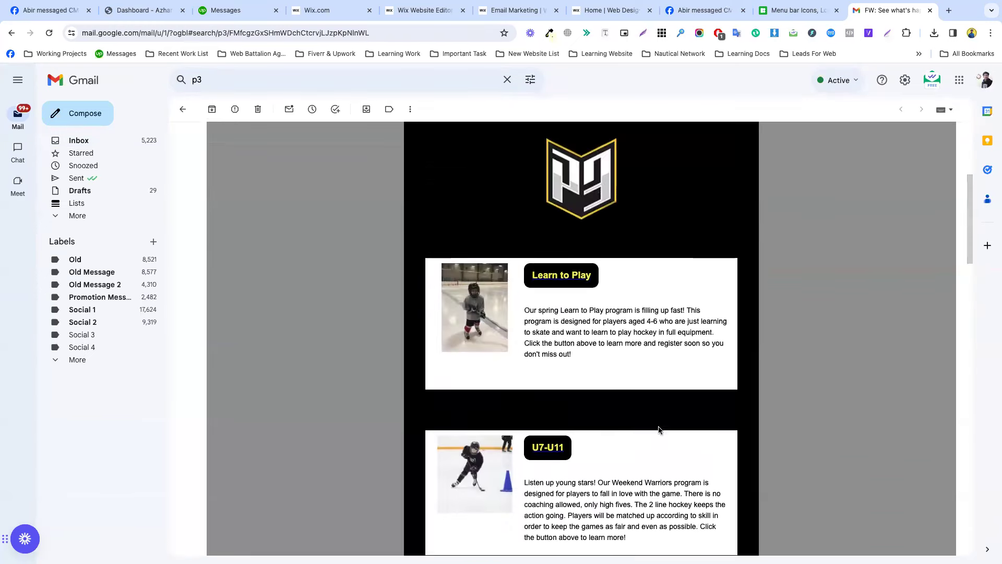
scroll(659, 430, "up", 5)
scroll(634, 441, "down", 4)
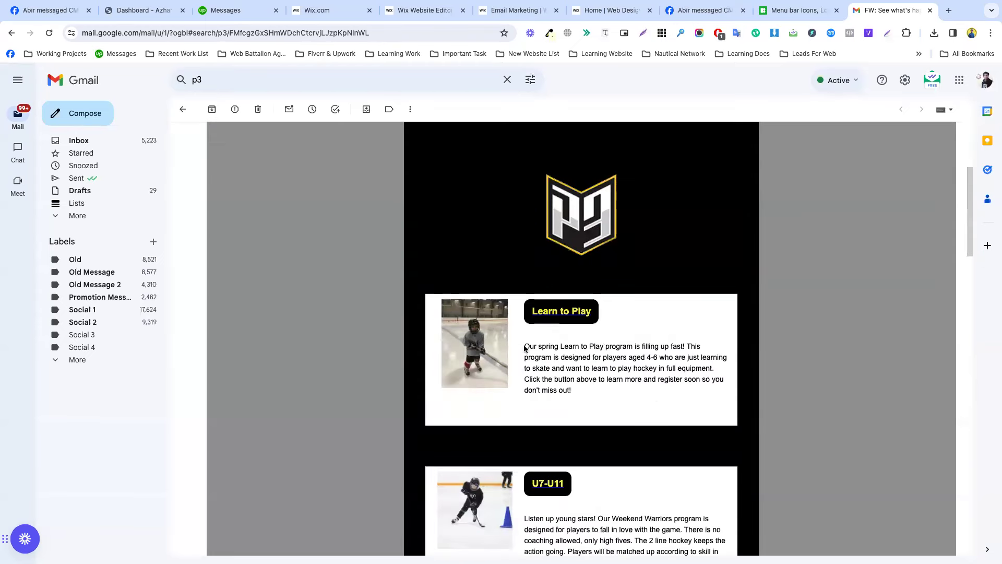
scroll(615, 414, "down", 15)
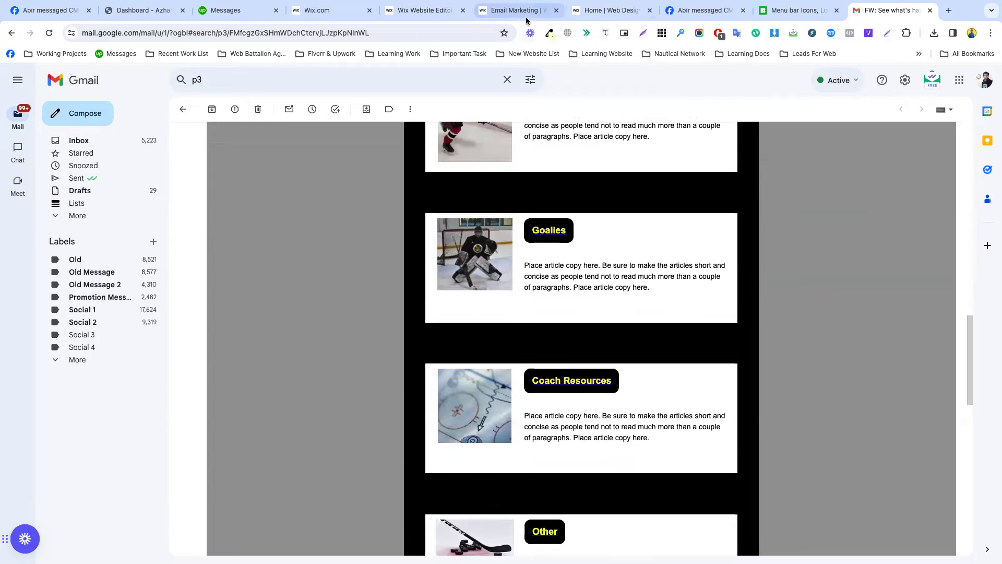
left_click(422, 5)
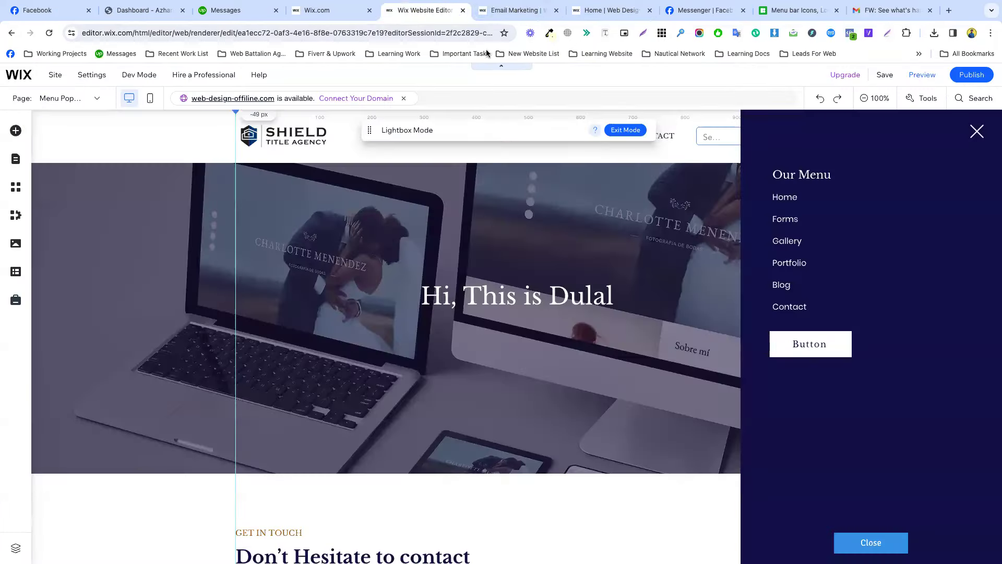
Glance back at the P3 Sports email, then bring up the Wix Email Marketing templates page.
left_click(496, 10)
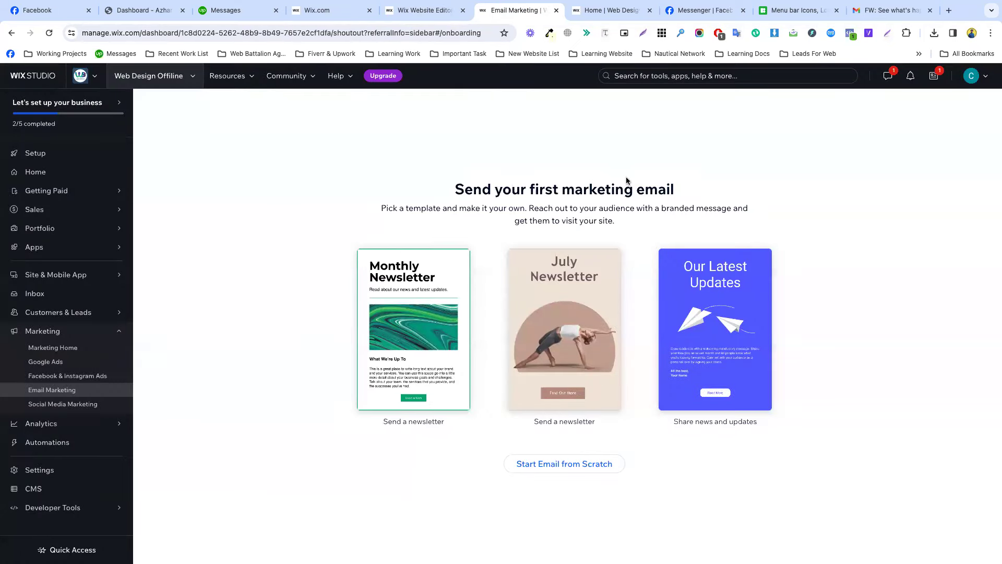
left_click(888, 16)
scroll(418, 162, "up", 15)
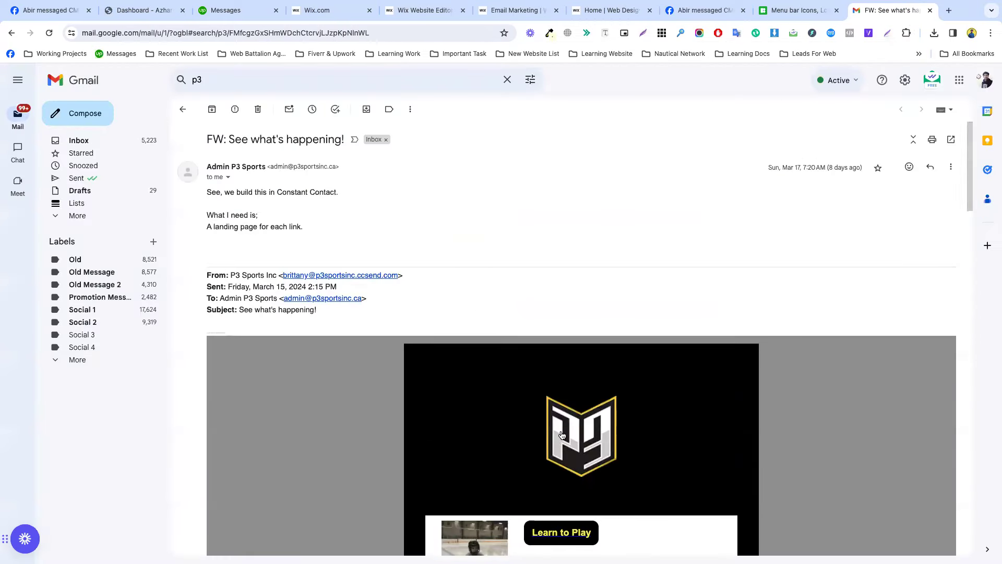
scroll(543, 413, "down", 15)
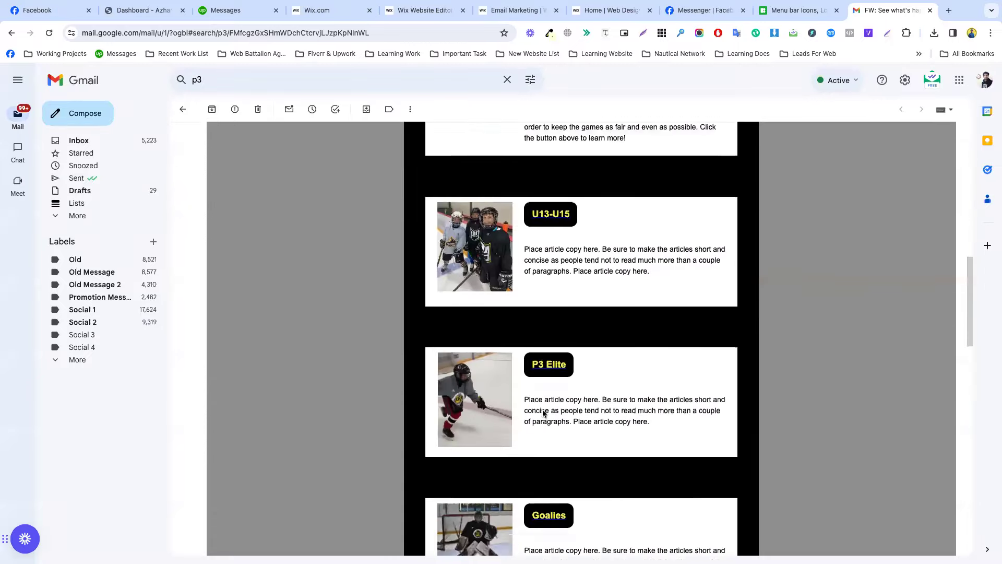
left_click(415, 15)
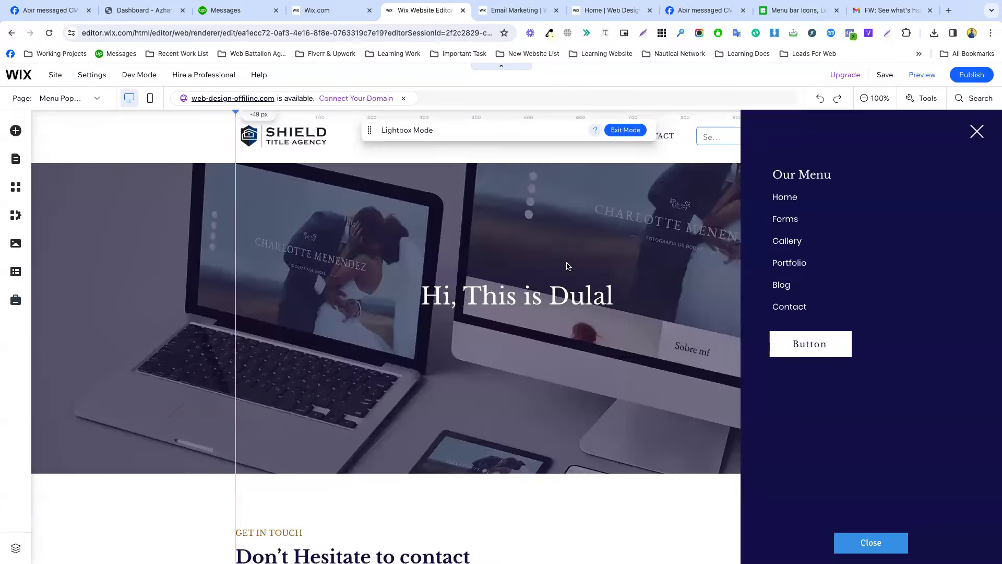
left_click(515, 10)
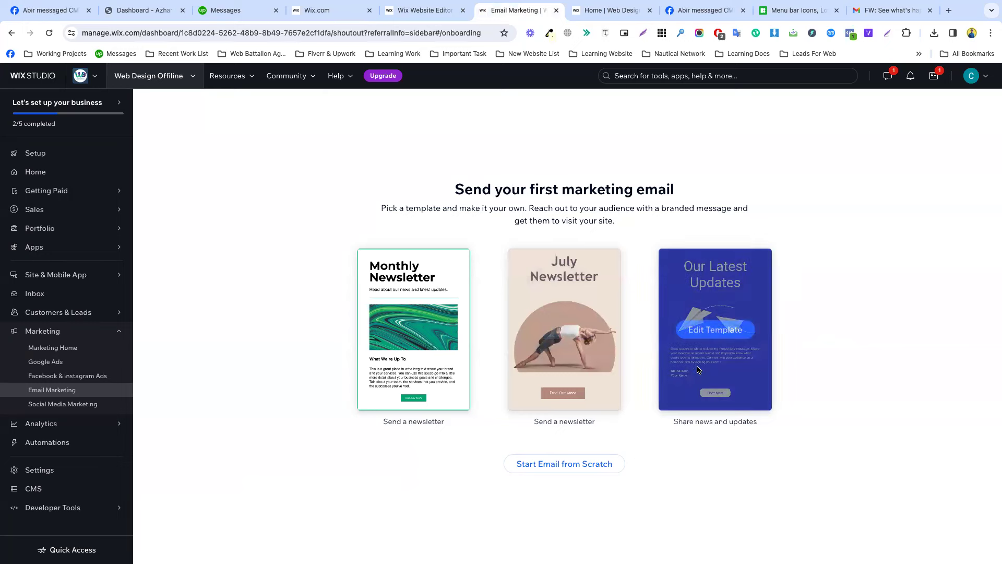
Start a blank email, delete its placeholder header and mountain photo, and move Gmail's tab beside it.
left_click(557, 469)
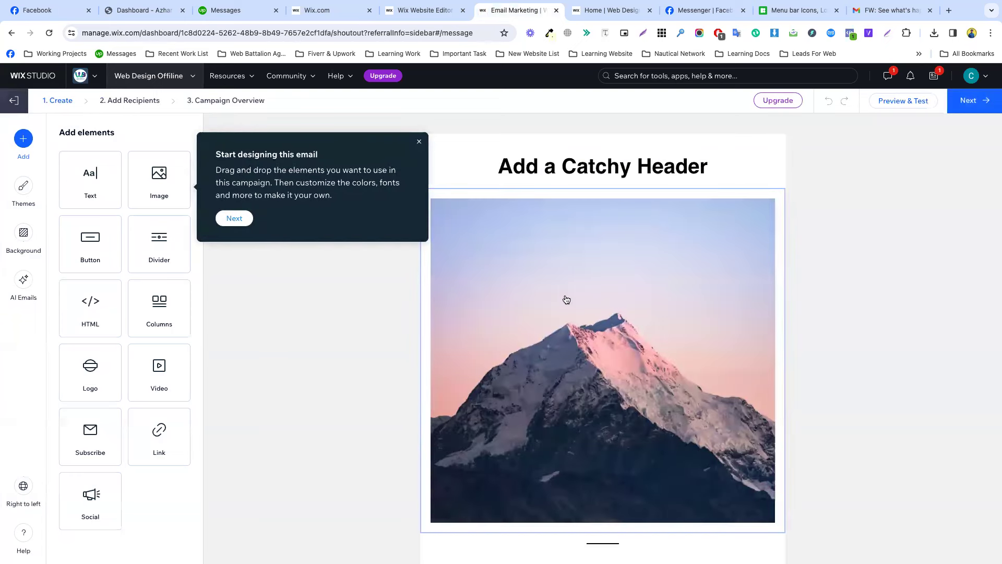
left_click(569, 169)
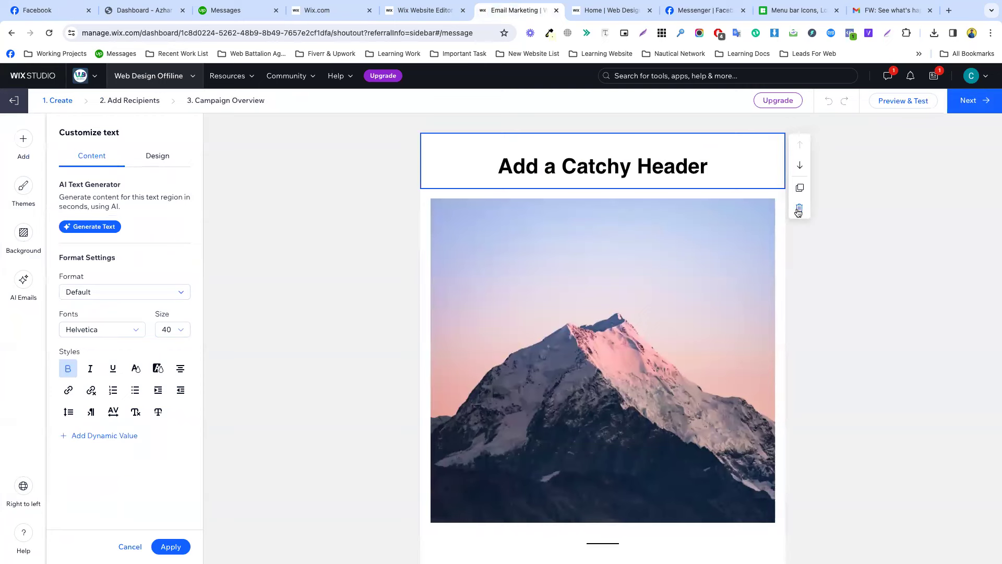
left_click(798, 209)
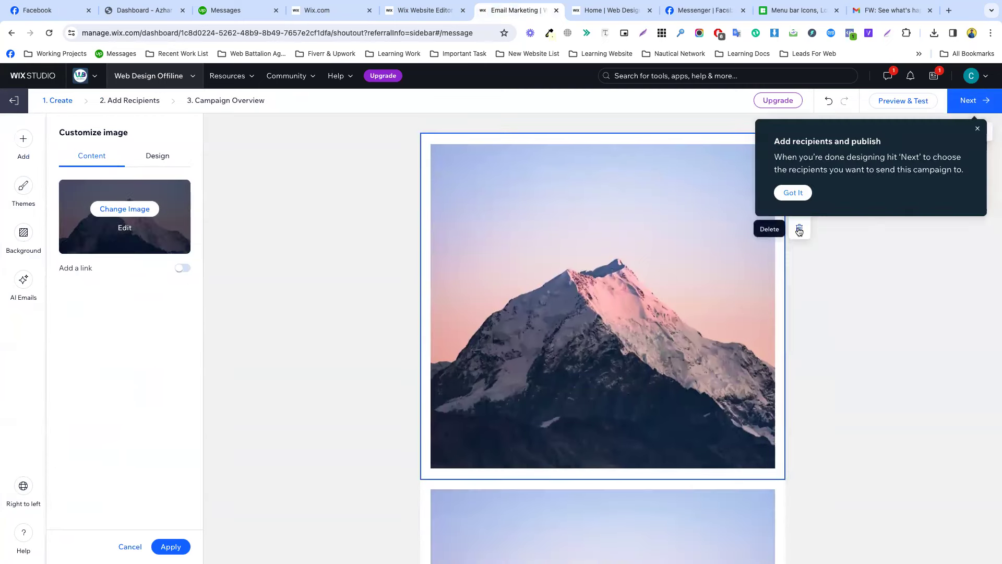
left_click(721, 257)
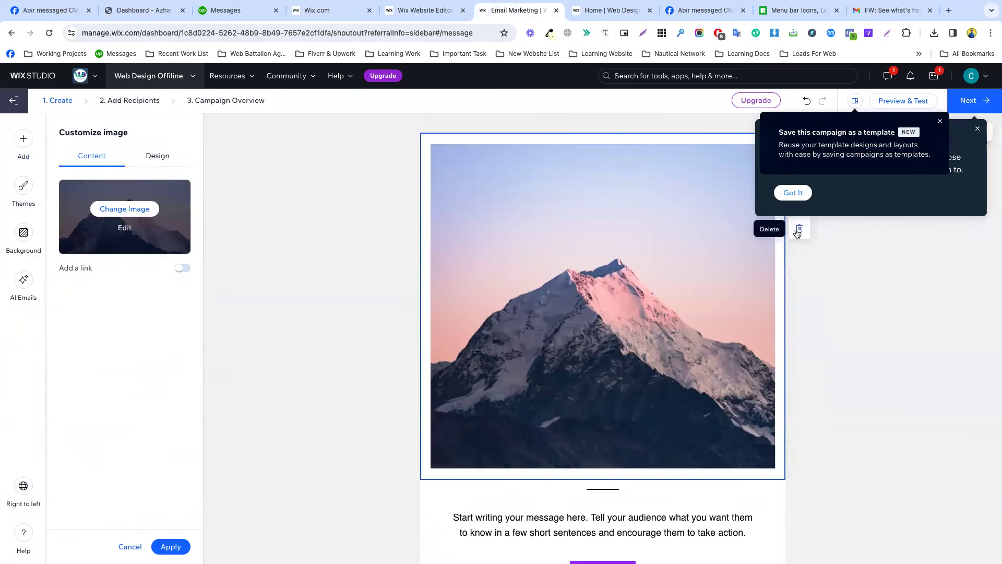
left_click(798, 232)
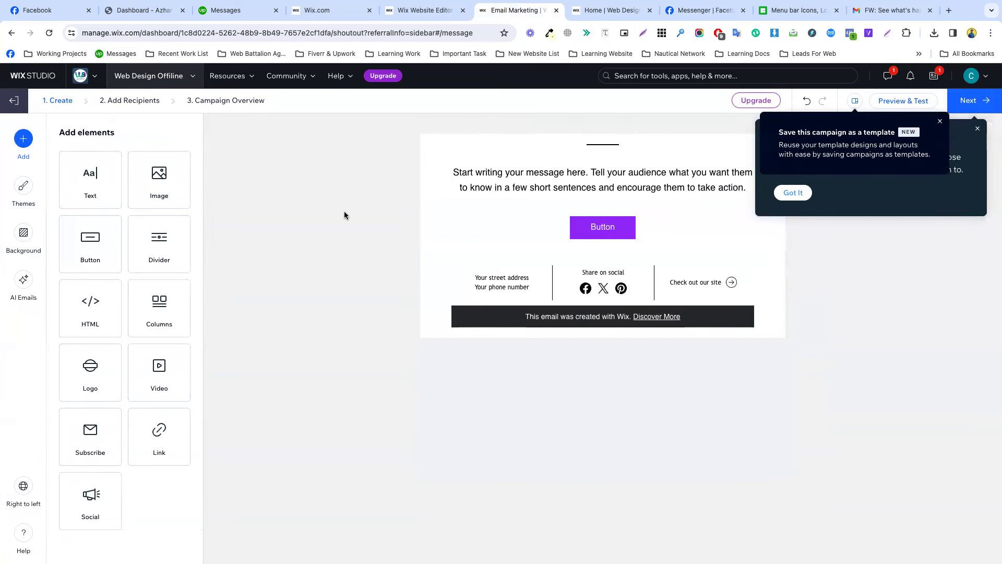
left_click_drag(888, 11, 571, 13)
Check the newsletter's logo header in Gmail, then drag an Image block onto the email's top.
scroll(533, 228, "up", 5)
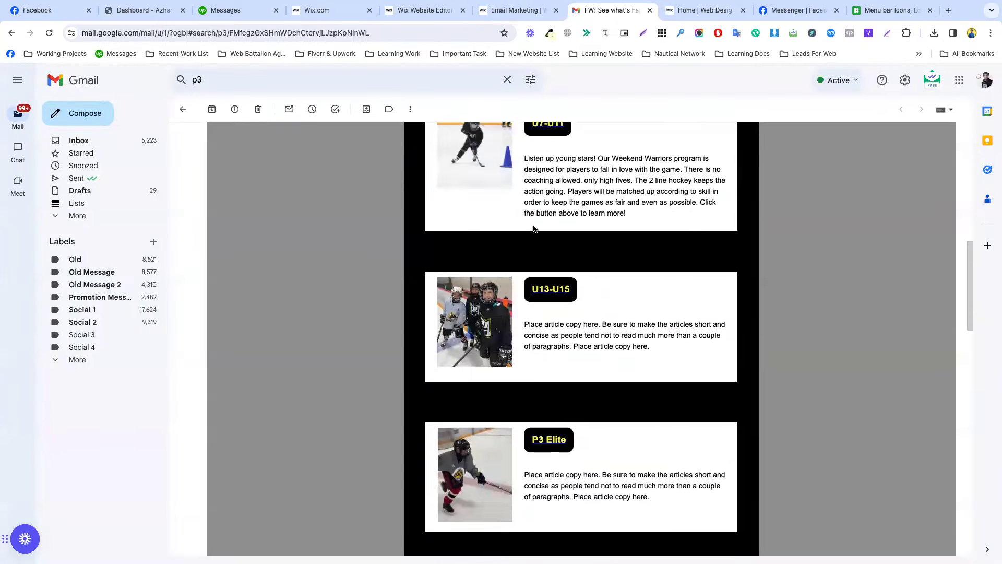
scroll(534, 229, "up", 8)
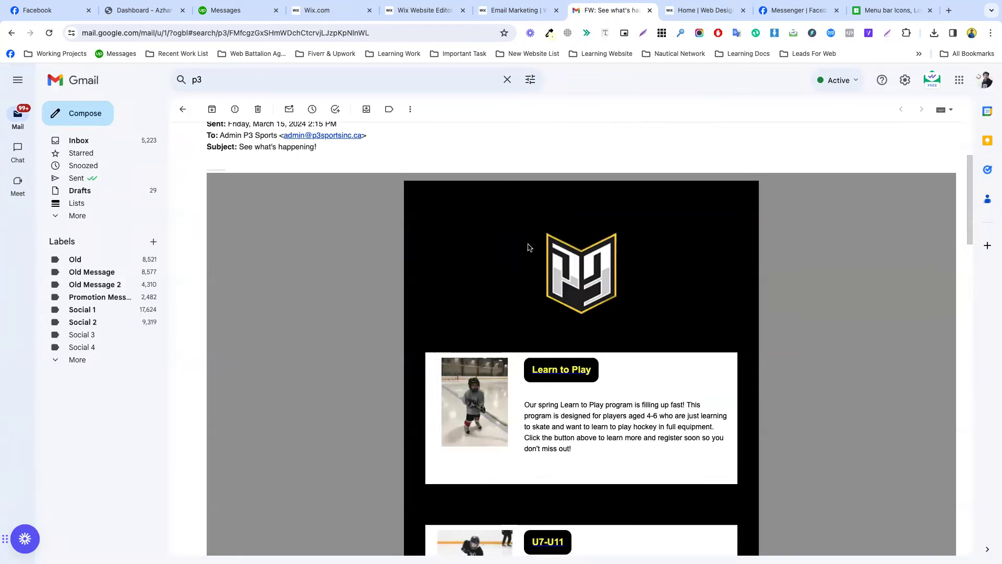
left_click(510, 17)
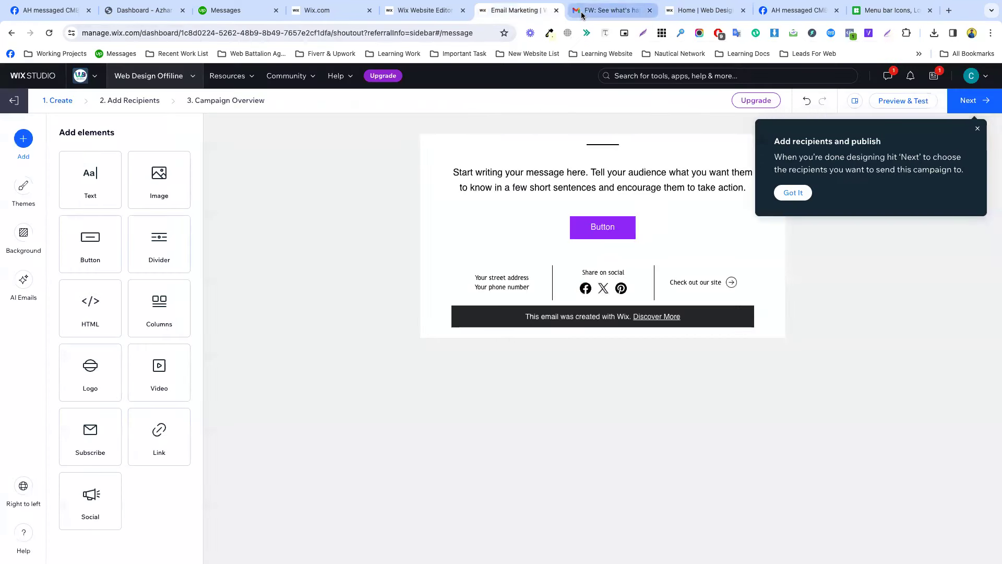
left_click(578, 16)
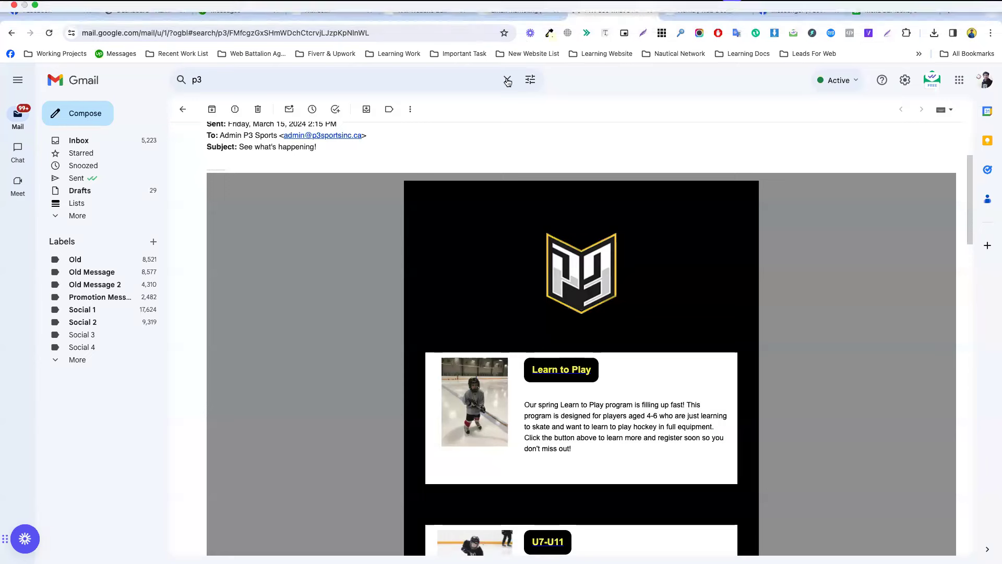
left_click(514, 10)
left_click_drag(157, 183, 625, 152)
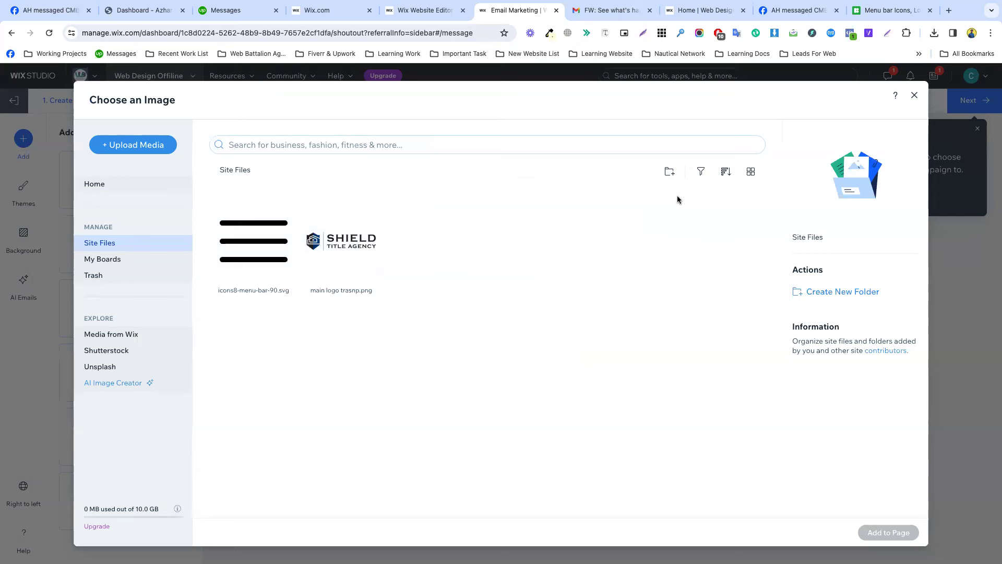
Insert main logo trasnp.png at the top of the email and shrink it to 31% size.
left_click(361, 251)
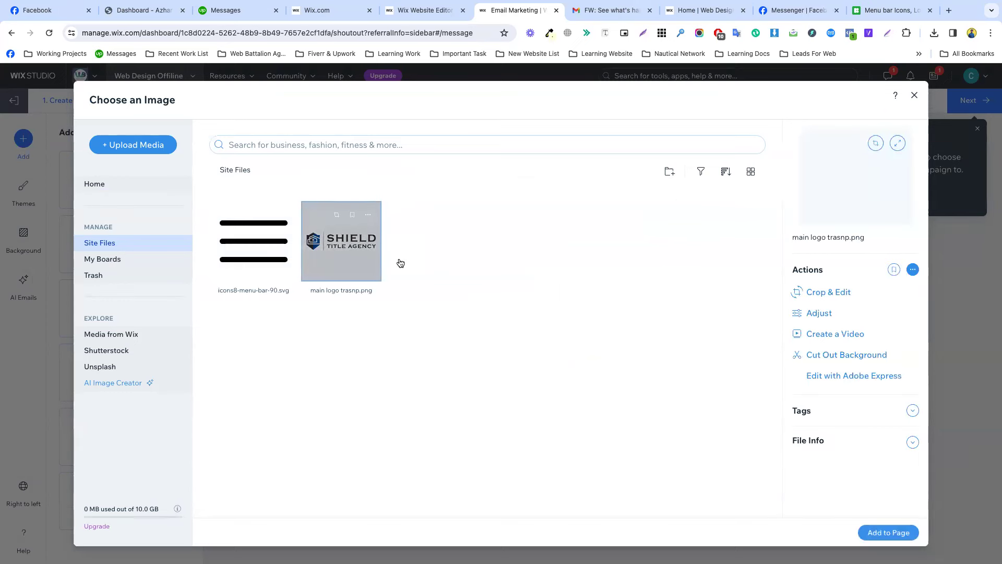
left_click(890, 531)
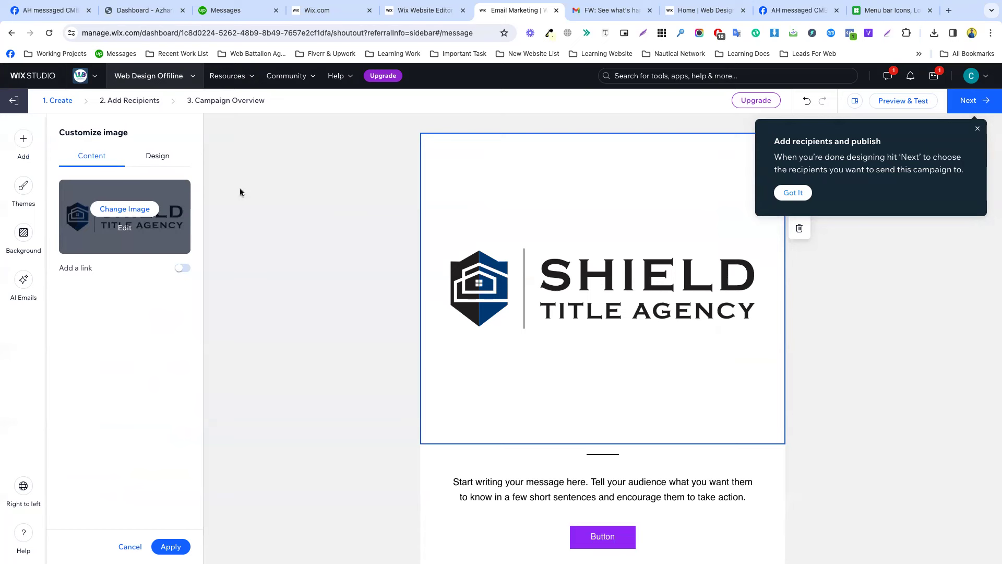
left_click(150, 163)
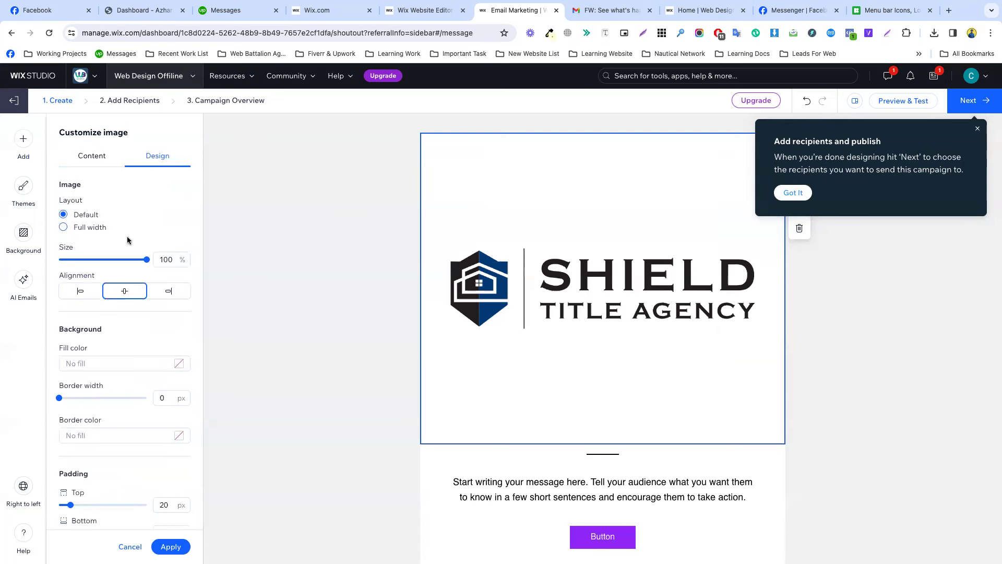
left_click_drag(134, 262, 86, 265)
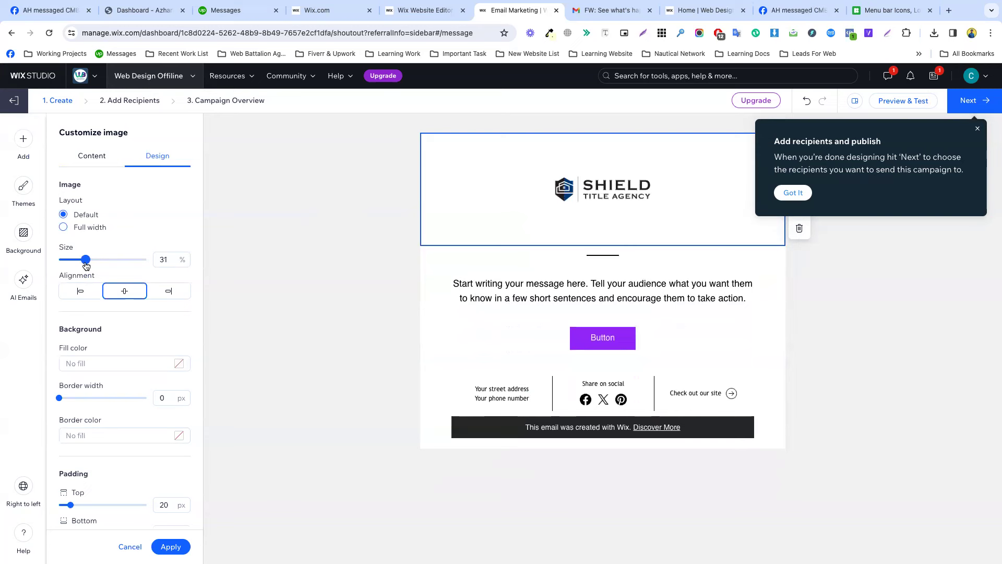
left_click(93, 159)
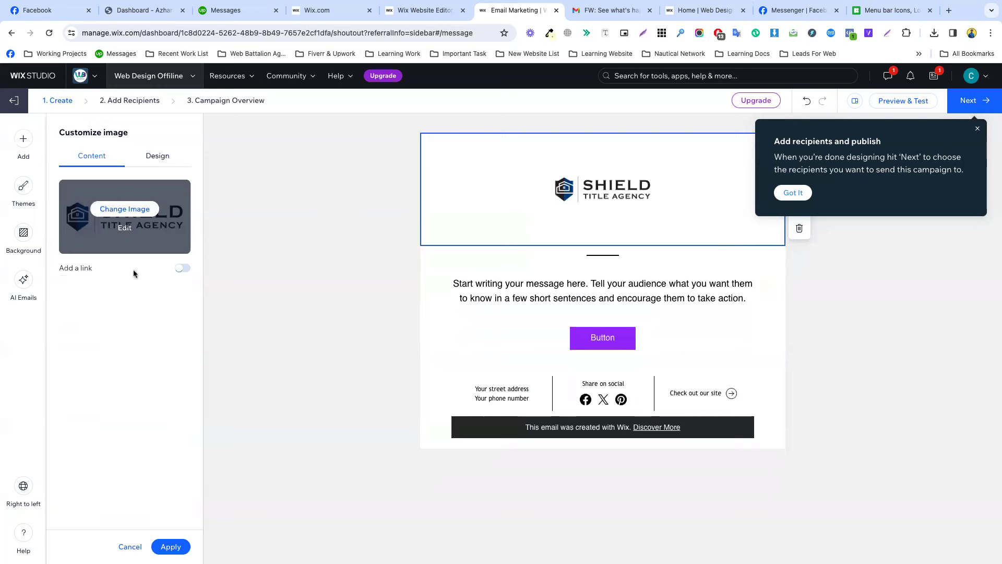
left_click(156, 157)
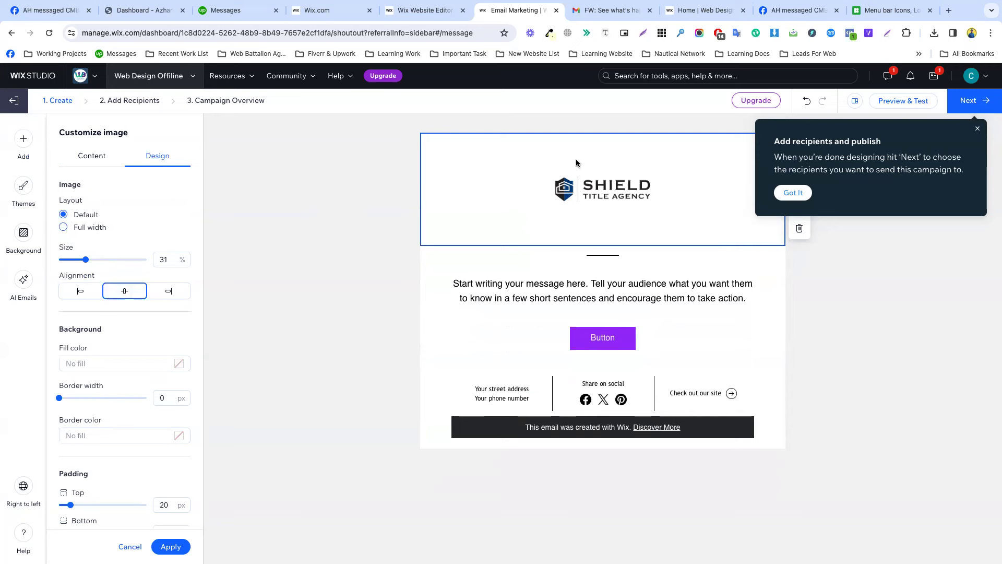
left_click(793, 194)
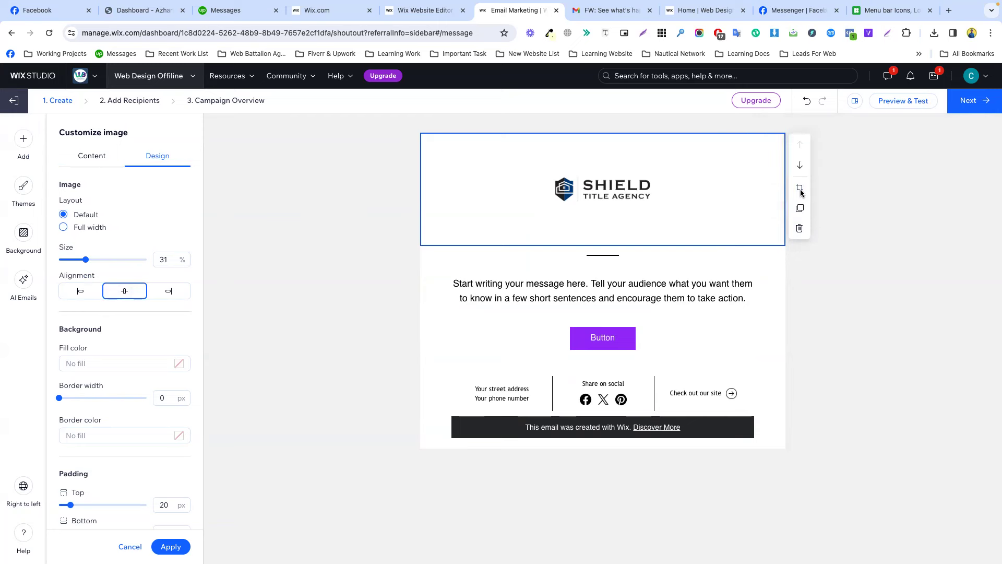
Crop the empty space around the SHIELD logo in Photo Studio, save it, and check the header.
double_click(656, 221)
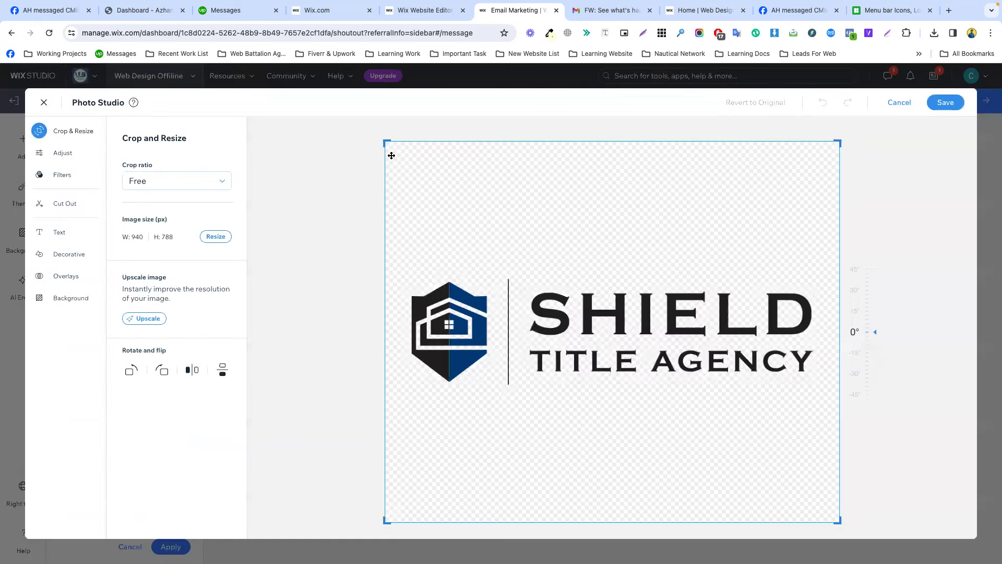
left_click_drag(385, 141, 402, 262)
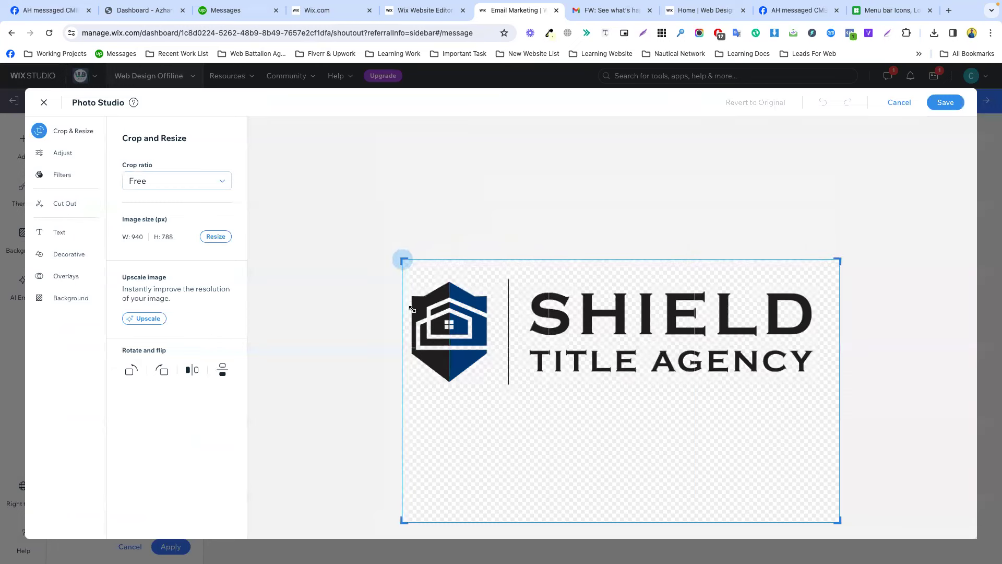
left_click_drag(910, 512, 895, 342)
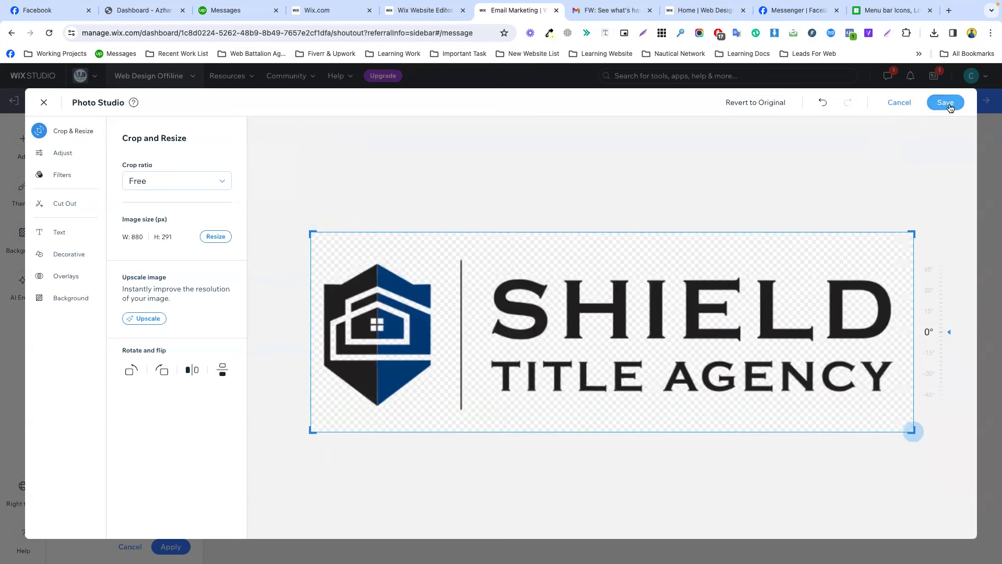
left_click(945, 102)
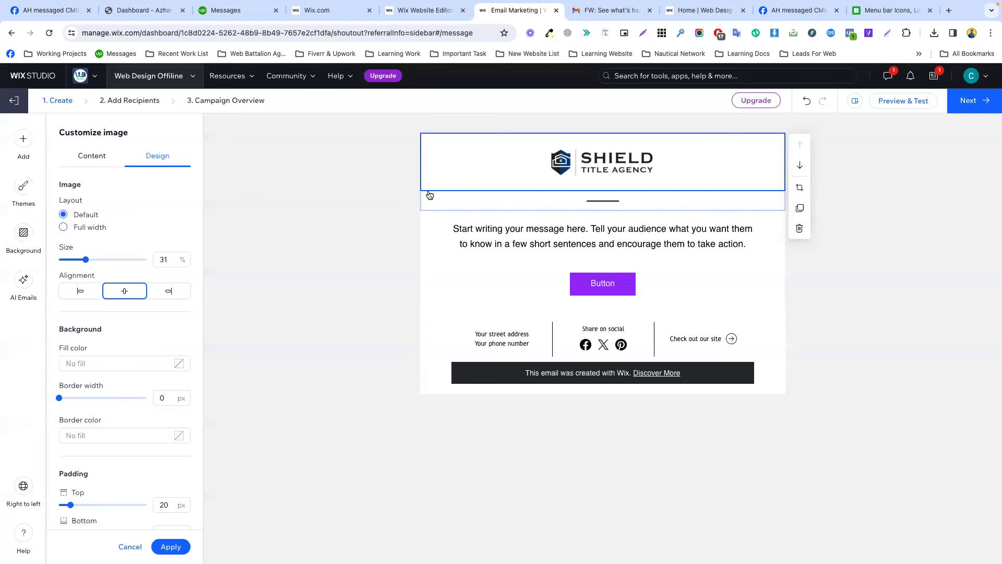
left_click(369, 197)
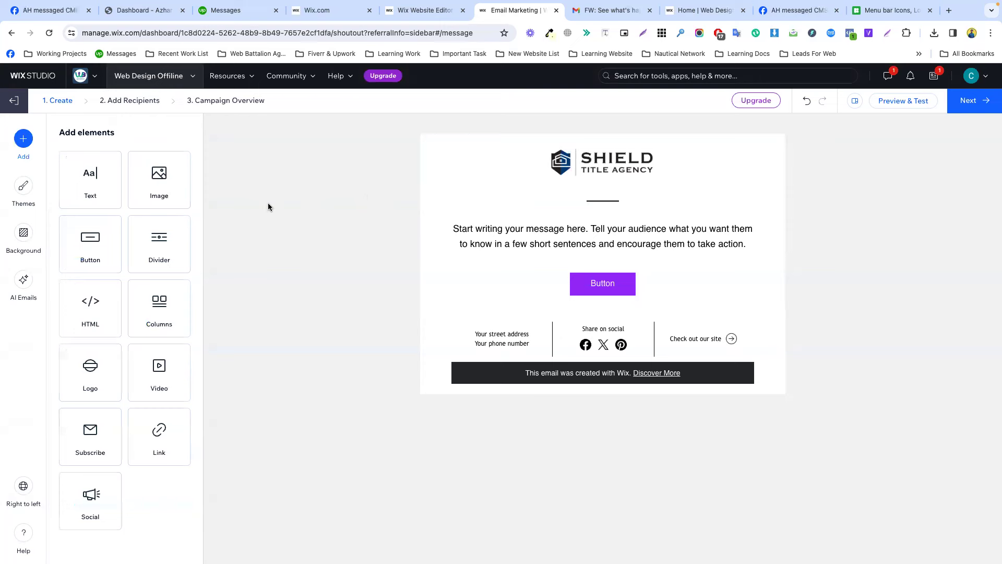
left_click(583, 169)
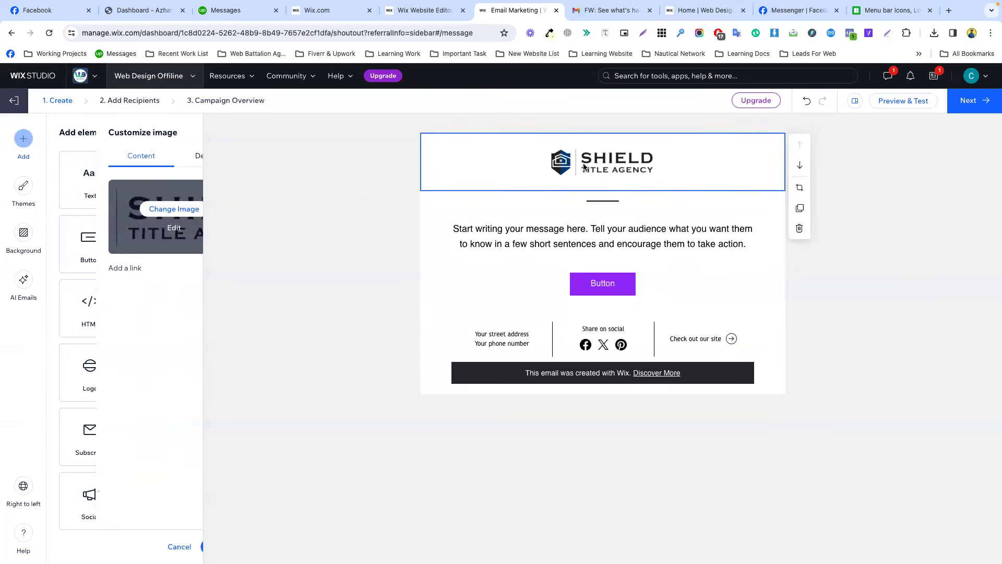
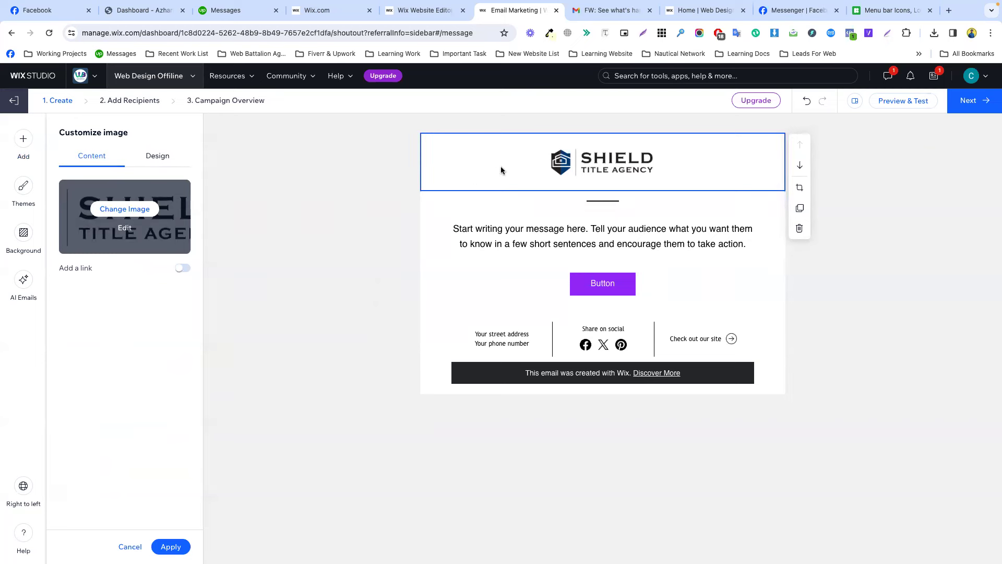
Inspect the Shield Title Agency header logo in Photo Studio and save it unchanged, then go to the menu bar icons page.
left_click(877, 100)
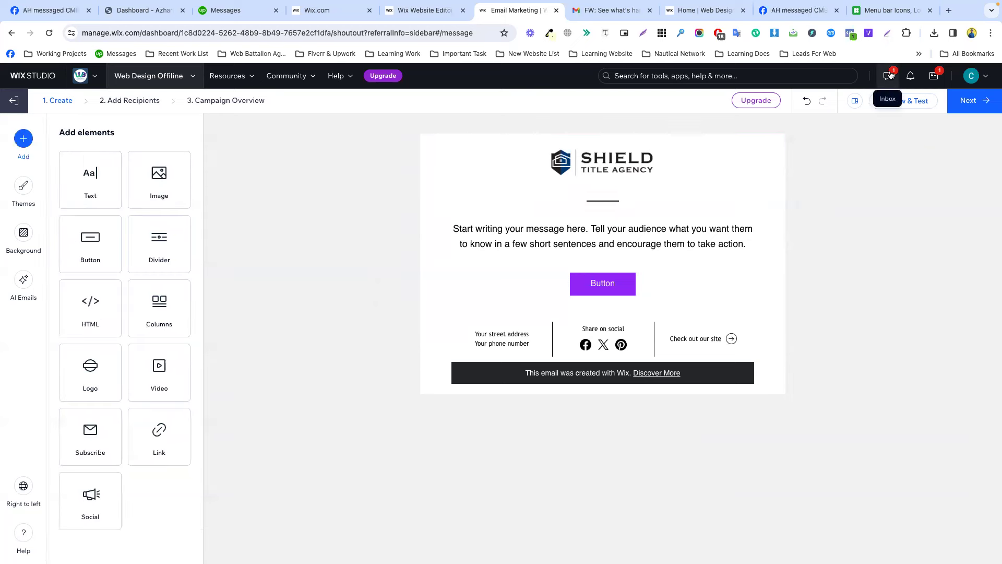
left_click(649, 120)
left_click(621, 162)
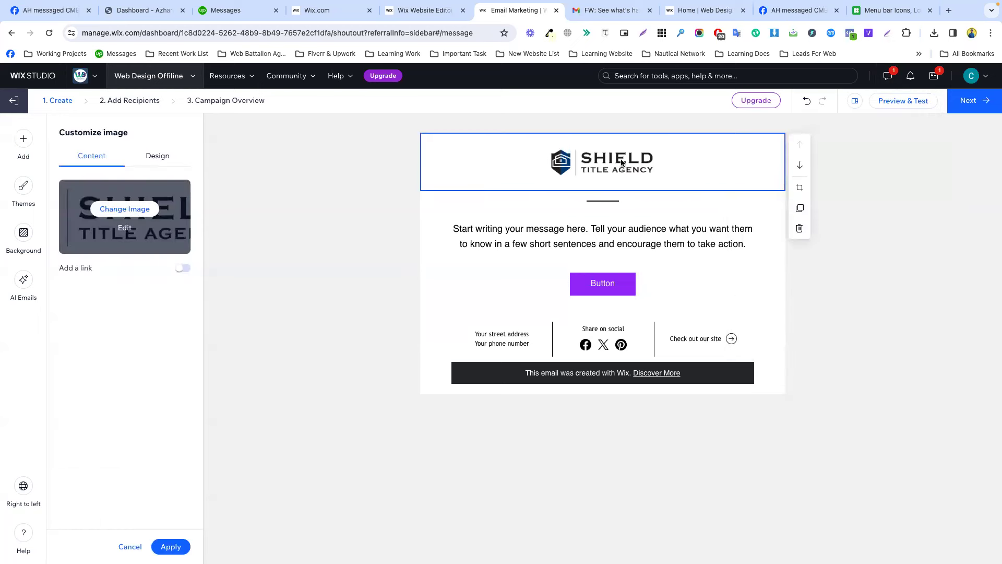
left_click(856, 260)
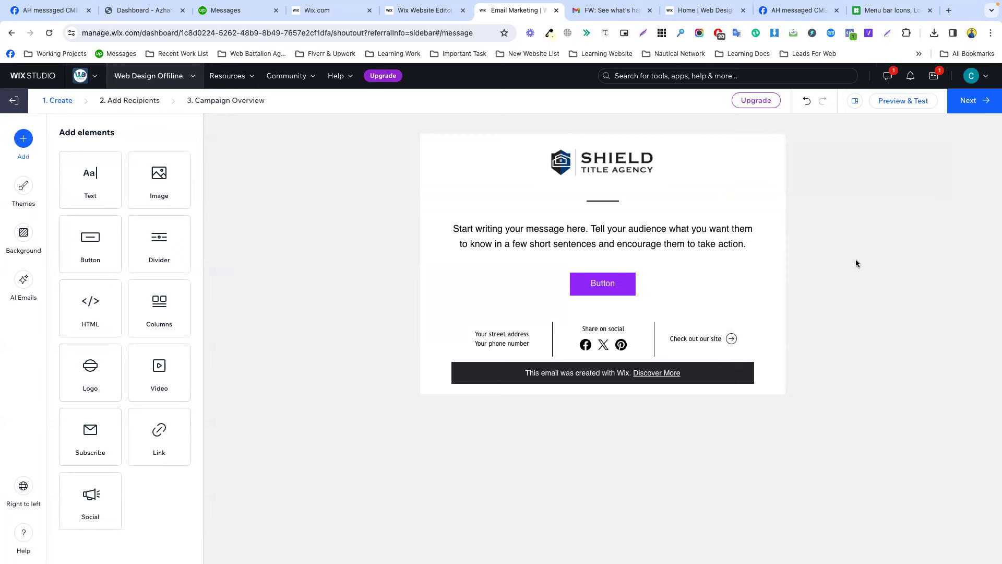
left_click(595, 172)
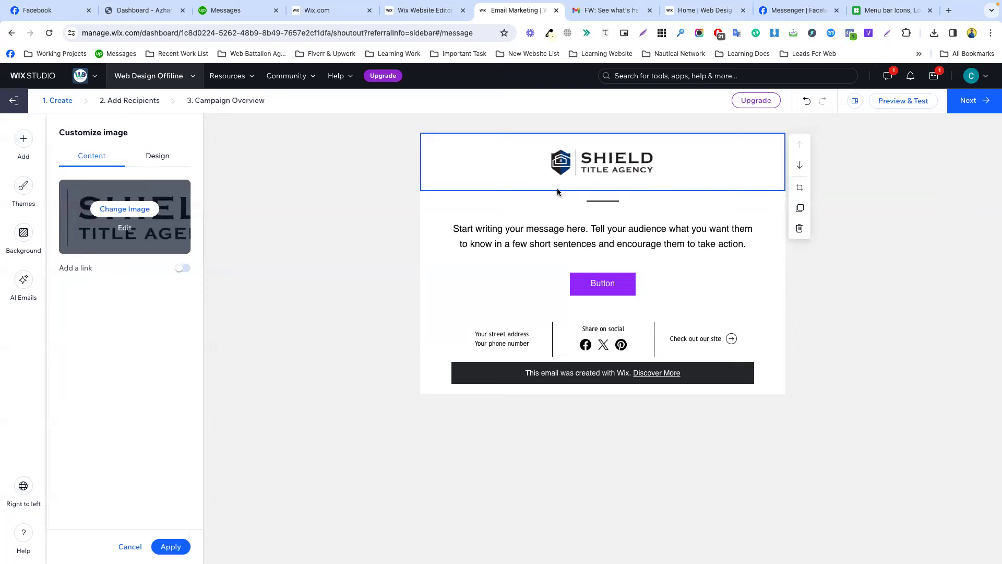
left_click(801, 189)
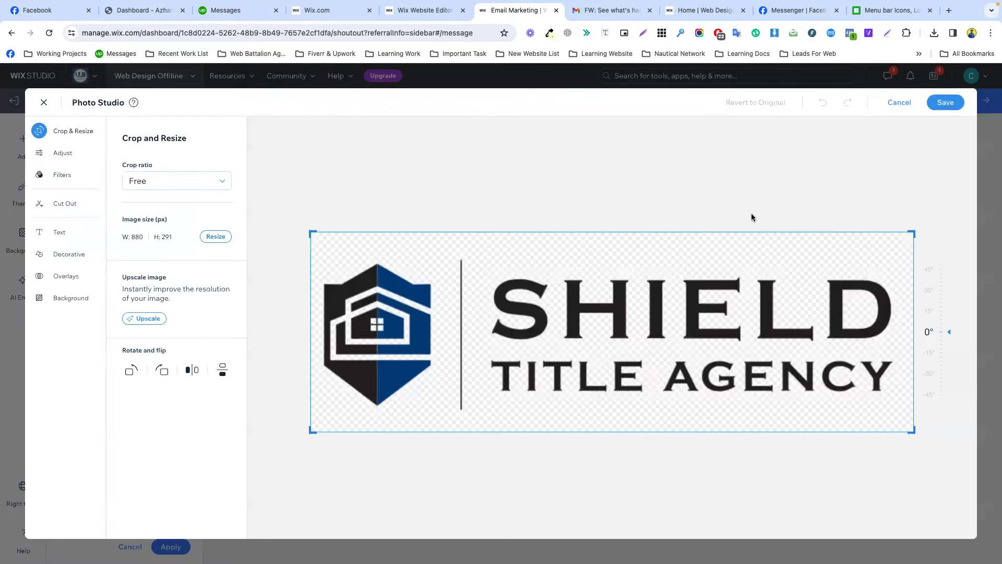
left_click(939, 103)
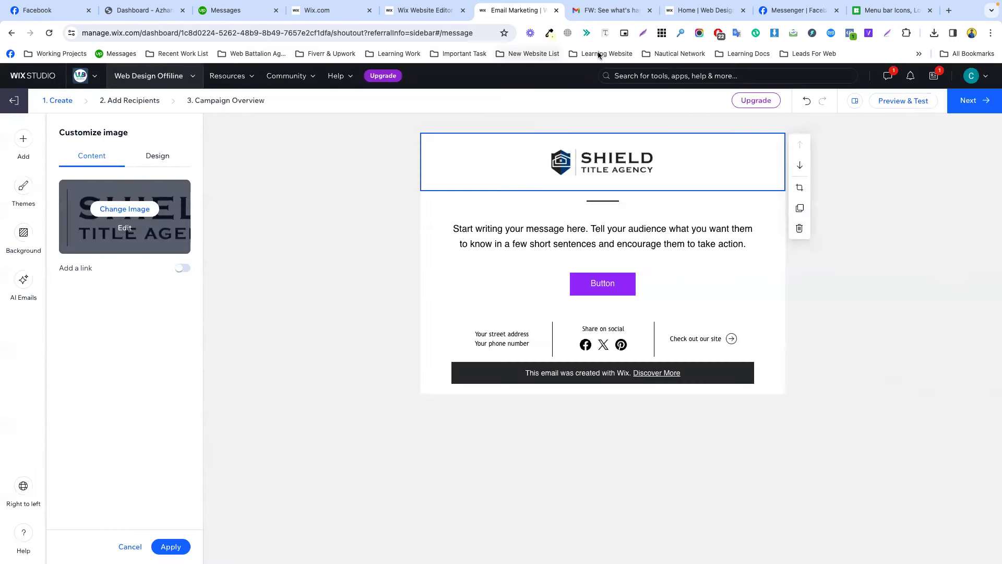
left_click(888, 10)
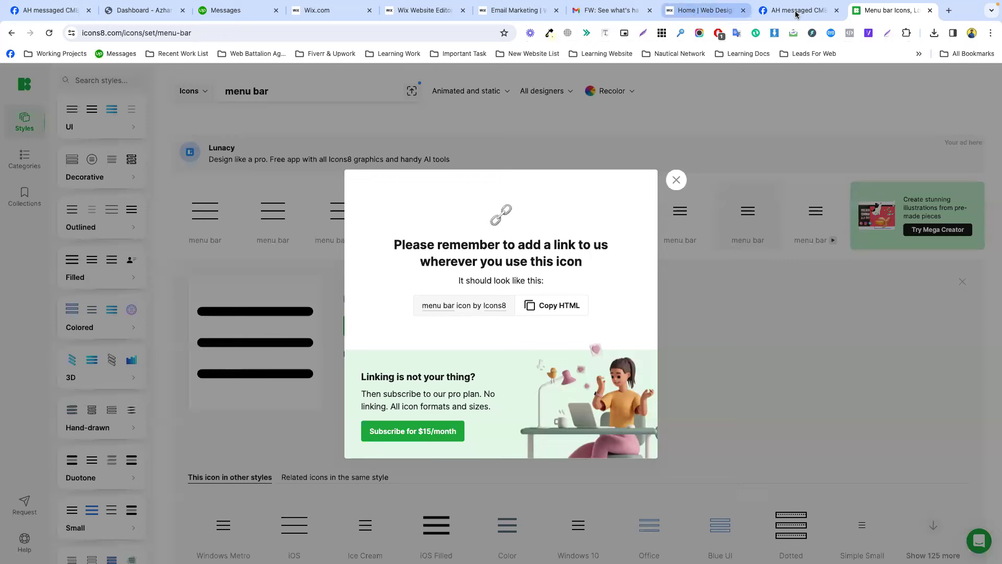
Add a two-column section below the email logo, using the forwarded newsletter as reference.
left_click(677, 180)
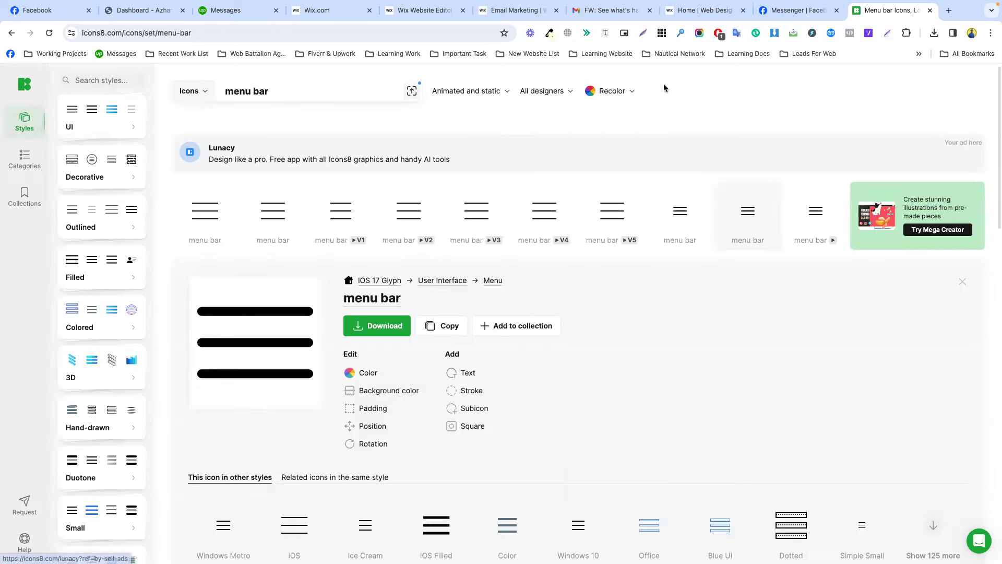
left_click(604, 16)
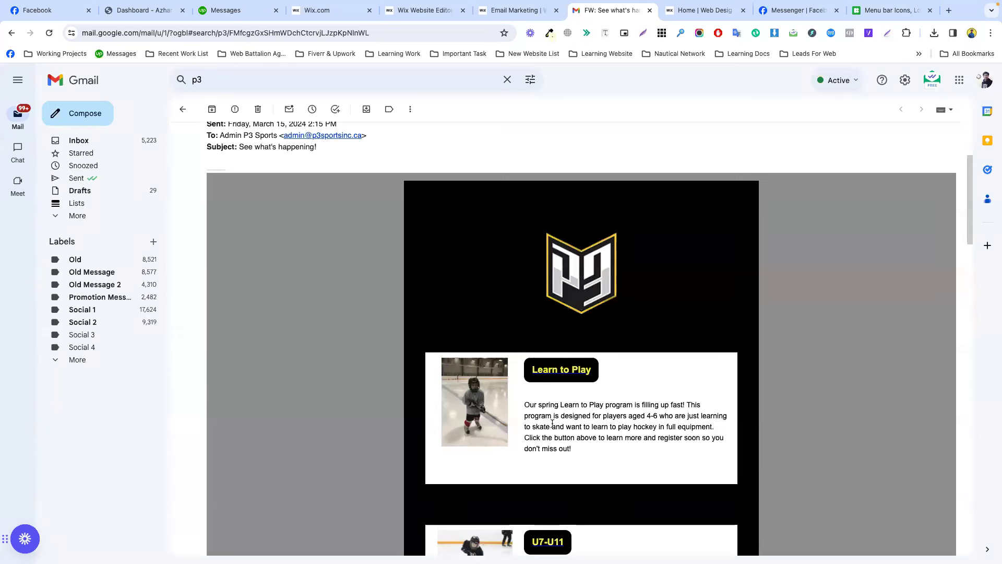
left_click(514, 11)
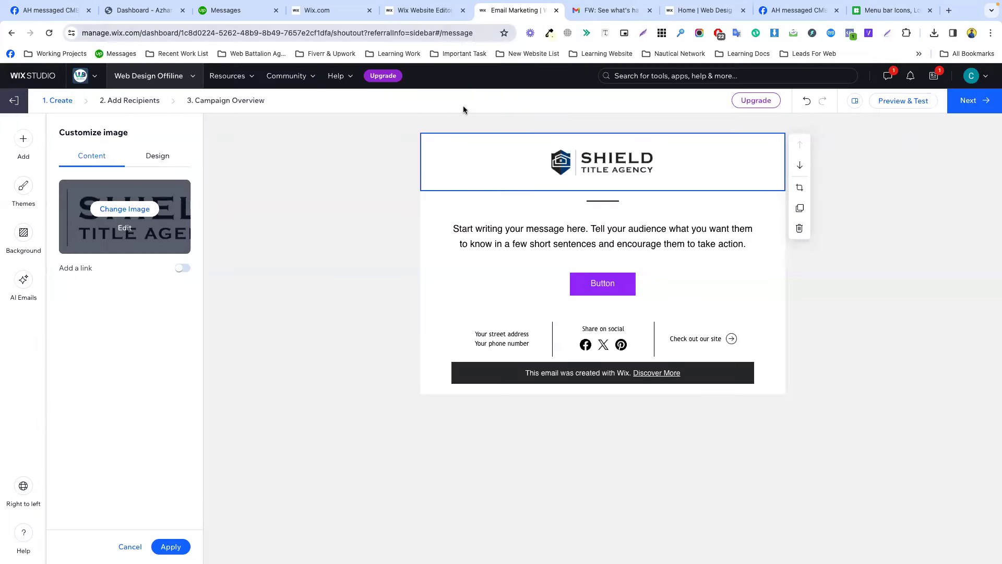
left_click(380, 227)
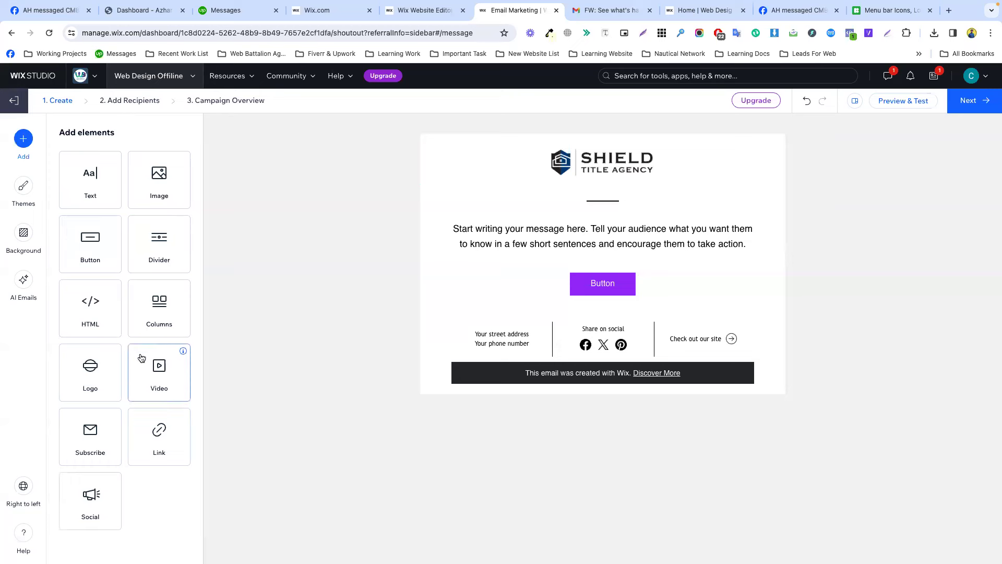
left_click_drag(150, 312, 594, 260)
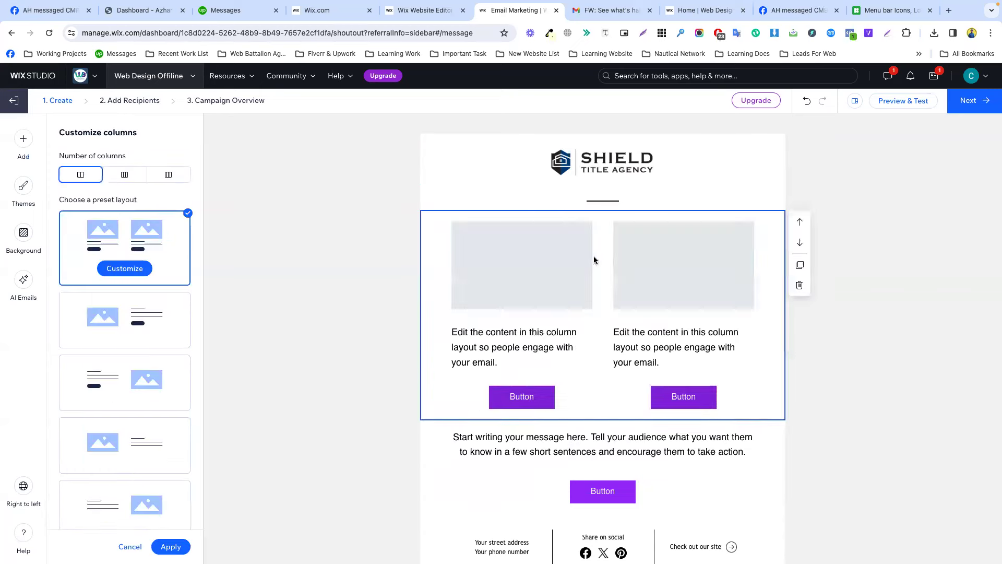
left_click(608, 11)
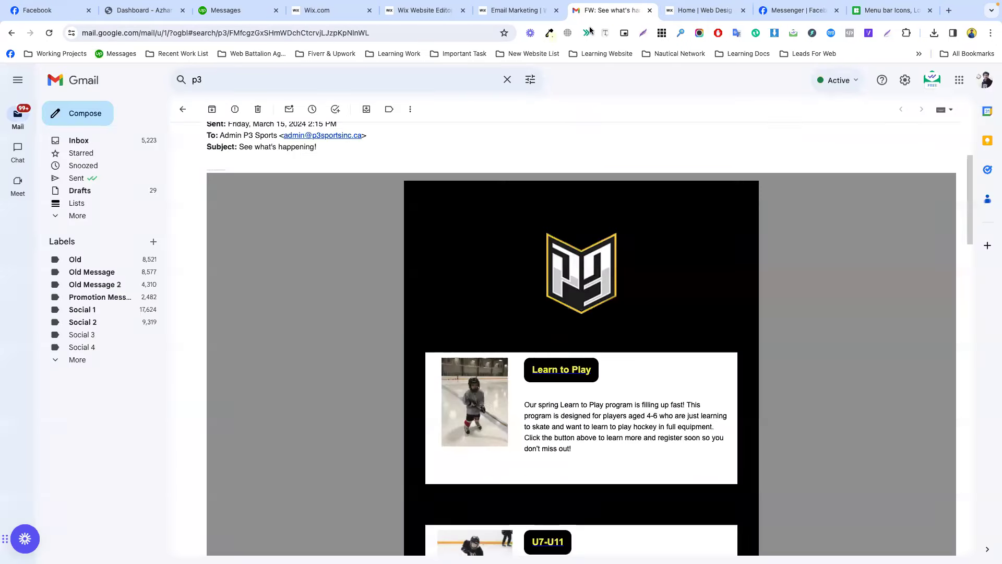
Save the newsletter's hockey photo to the Desktop as unnamed.jpg.
right_click(469, 387)
left_click(490, 407)
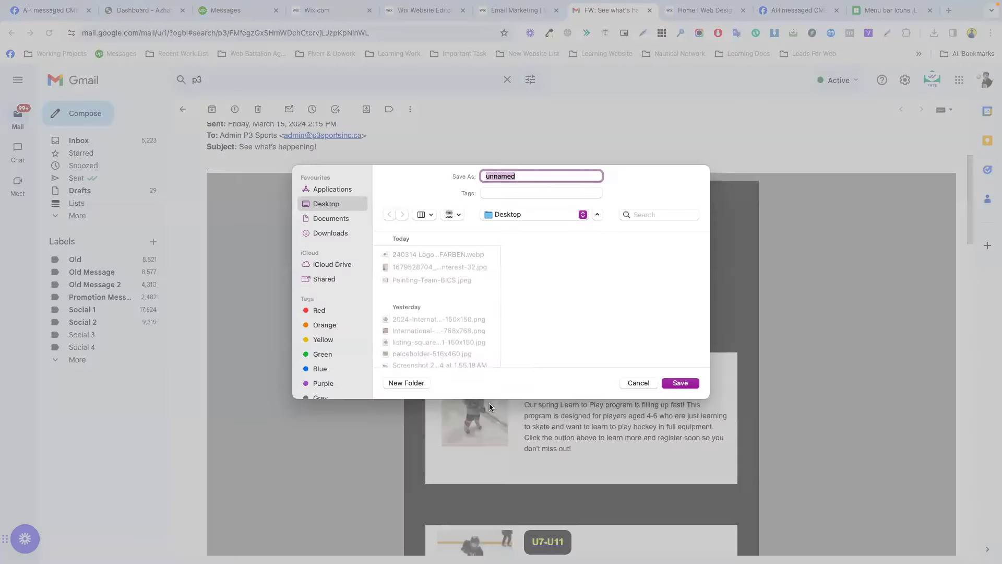
key("Return")
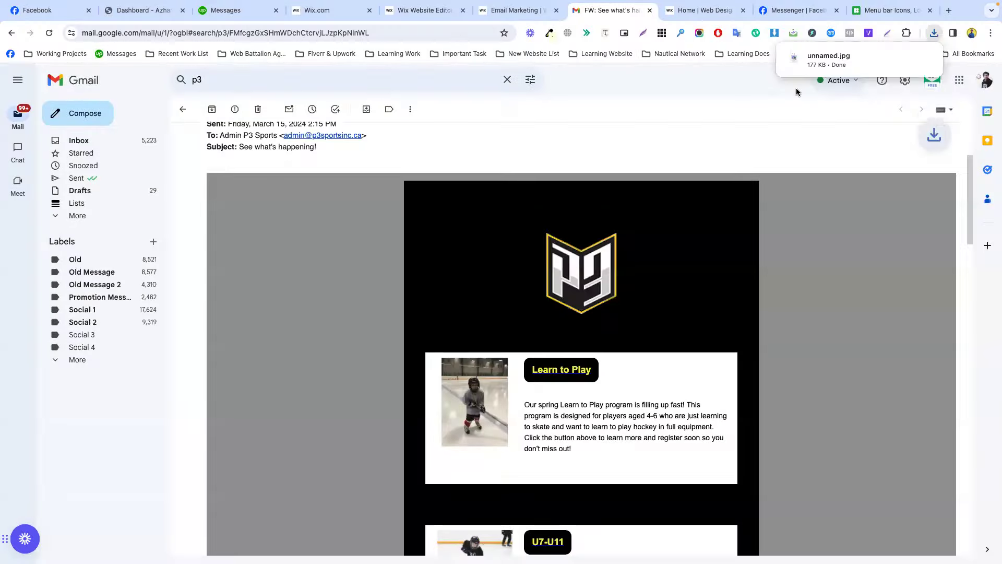
left_click(431, 17)
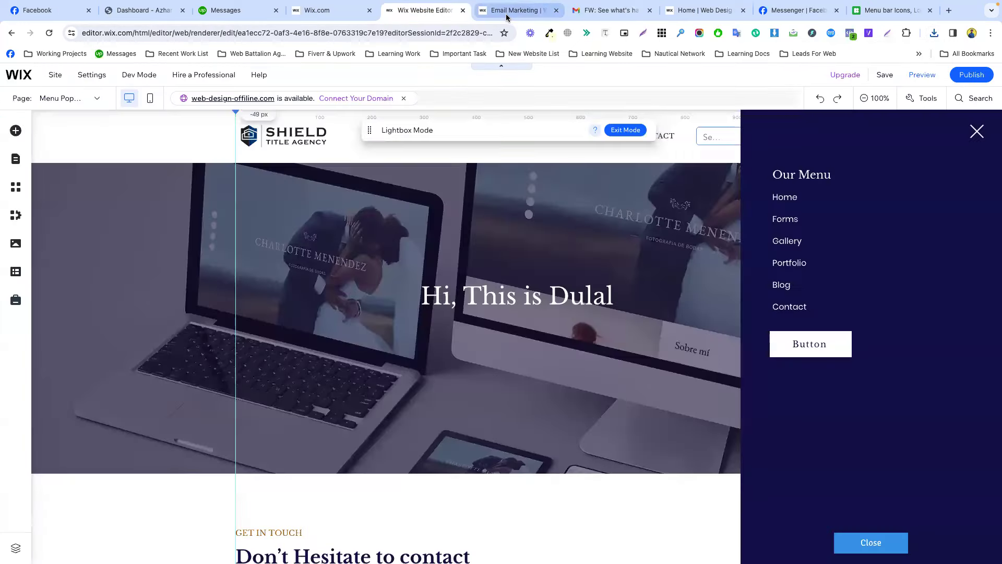
Try the image-left, text-right column layout, inspect its elements, then delete the section.
left_click(505, 13)
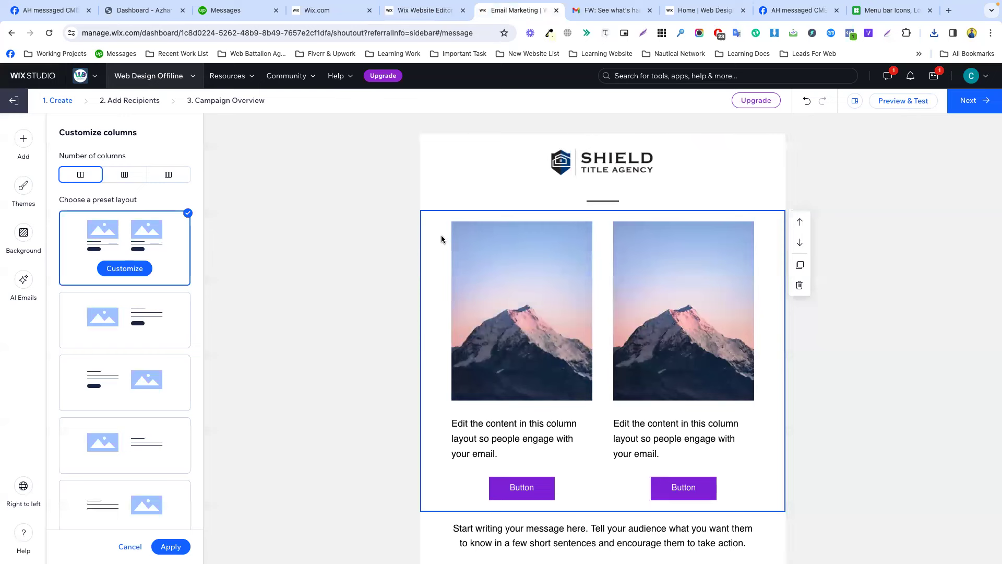
left_click(120, 322)
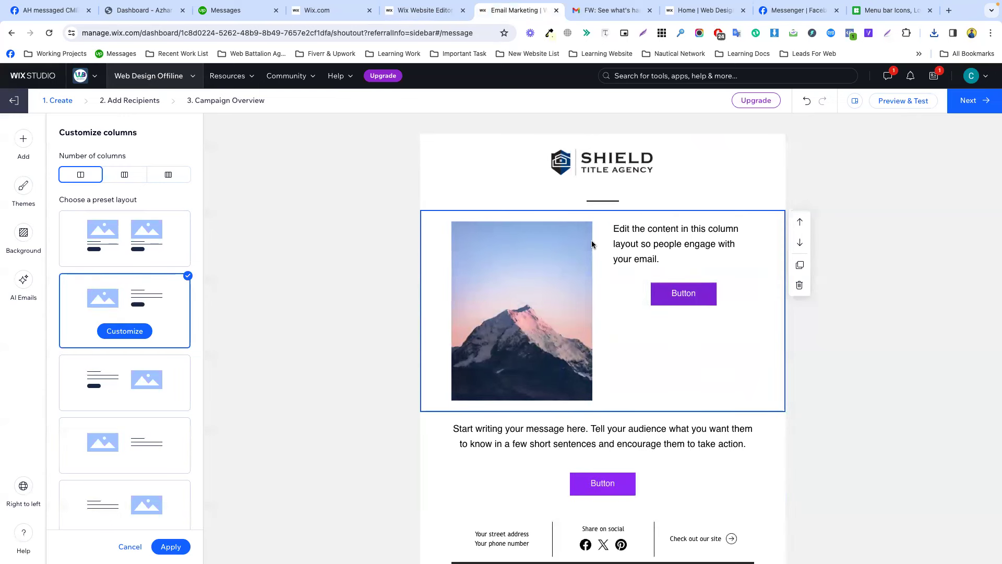
left_click(700, 299)
left_click_drag(700, 299, 190, 287)
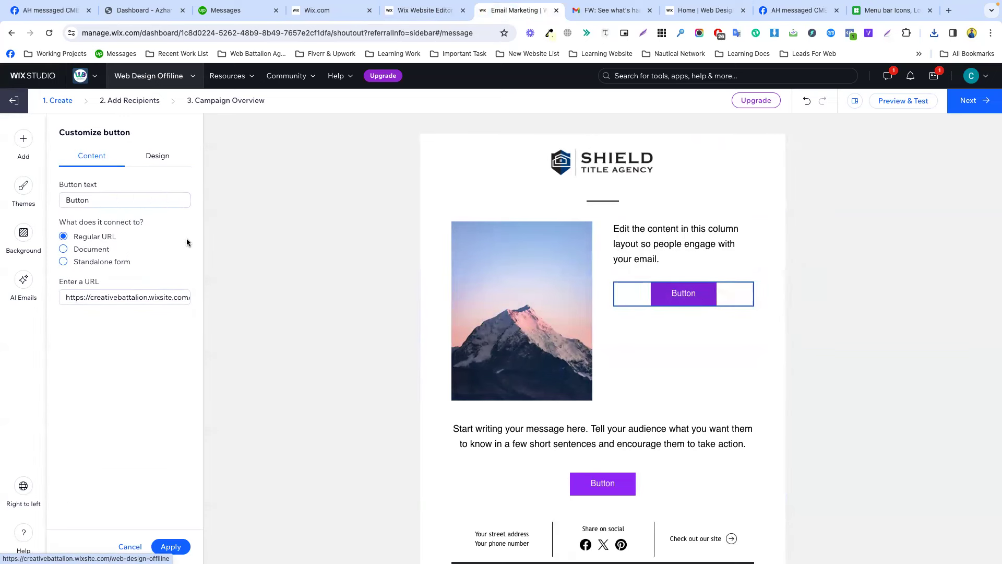
left_click(564, 246)
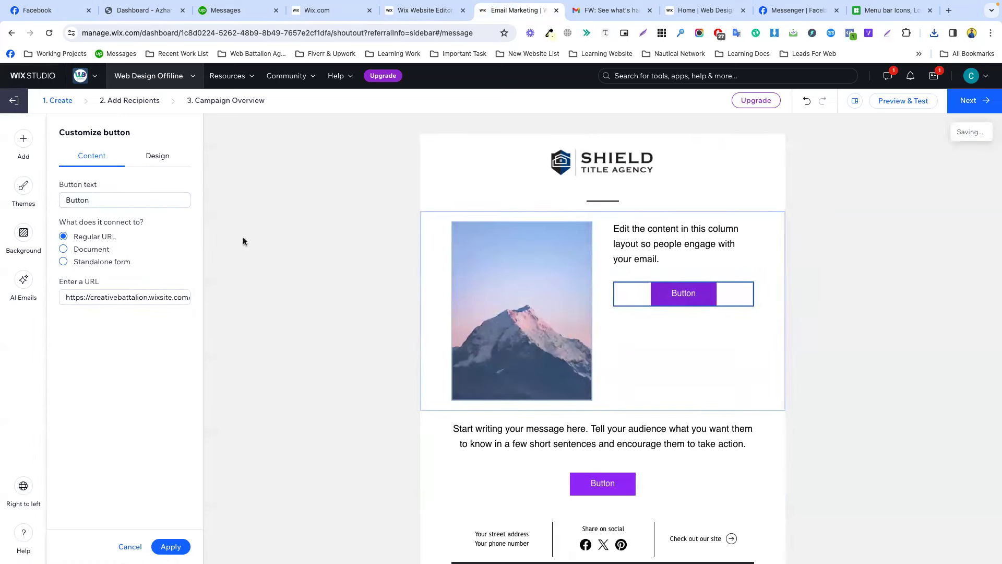
left_click(496, 193)
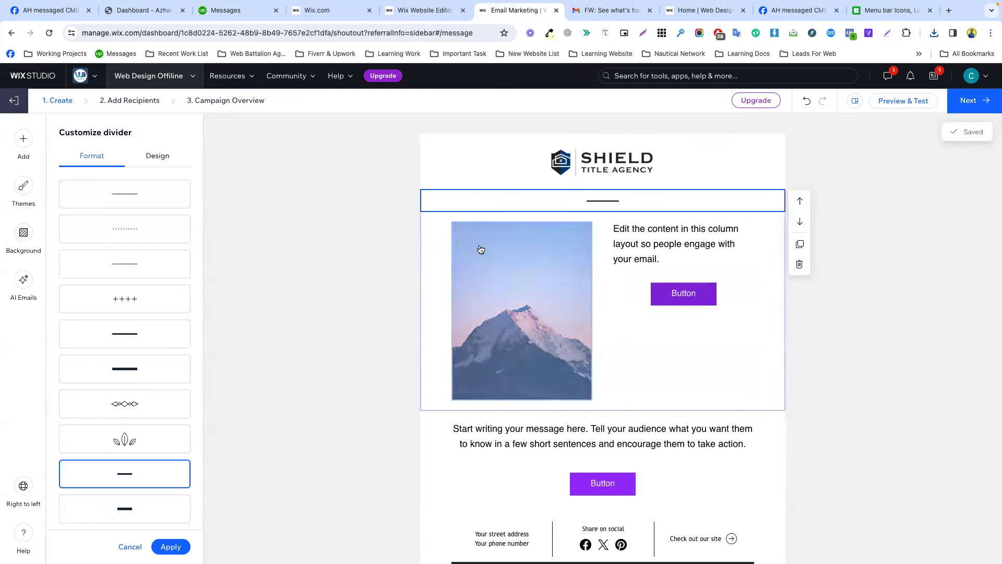
left_click(522, 324)
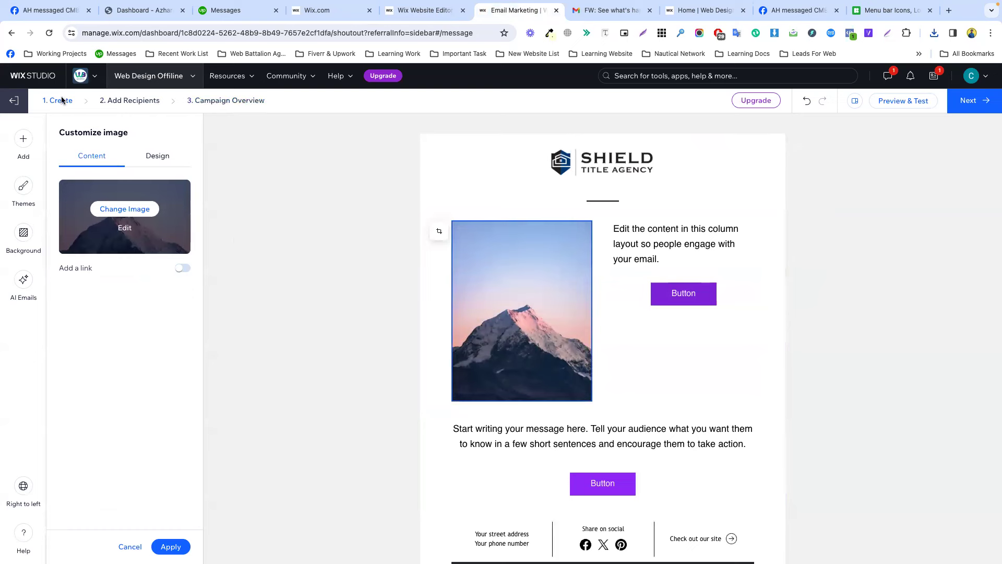
left_click(139, 545)
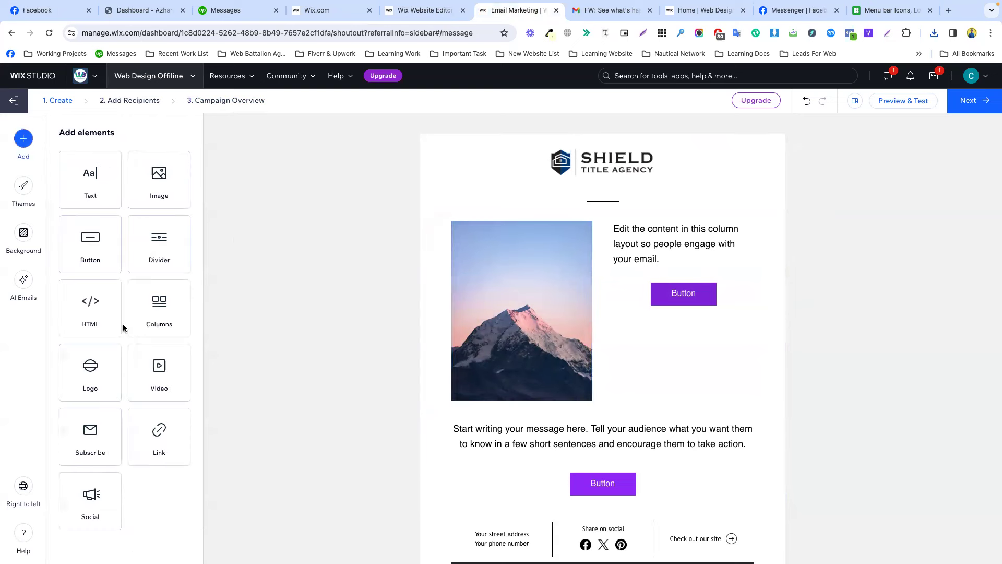
left_click(470, 365)
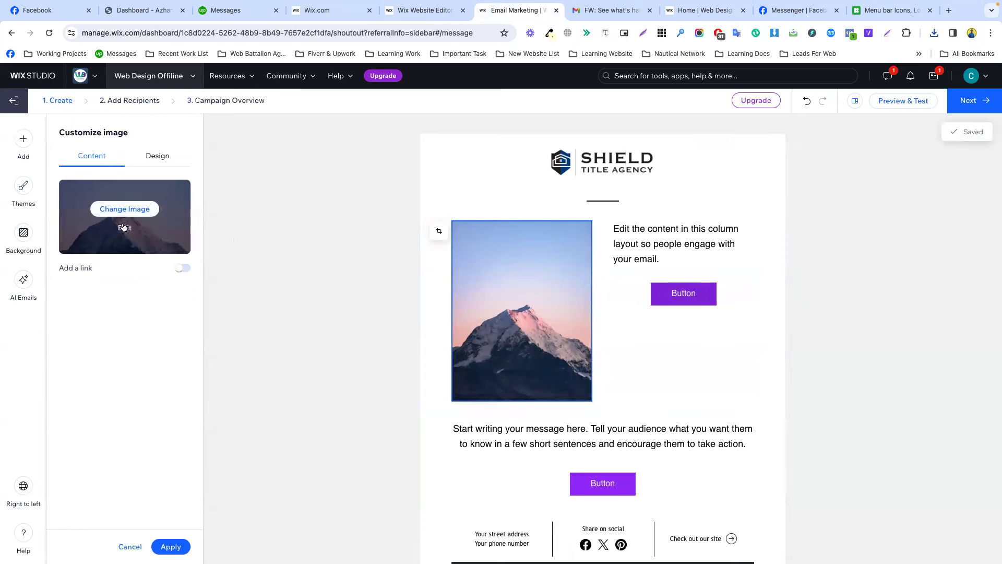
left_click(851, 268)
left_click(608, 262)
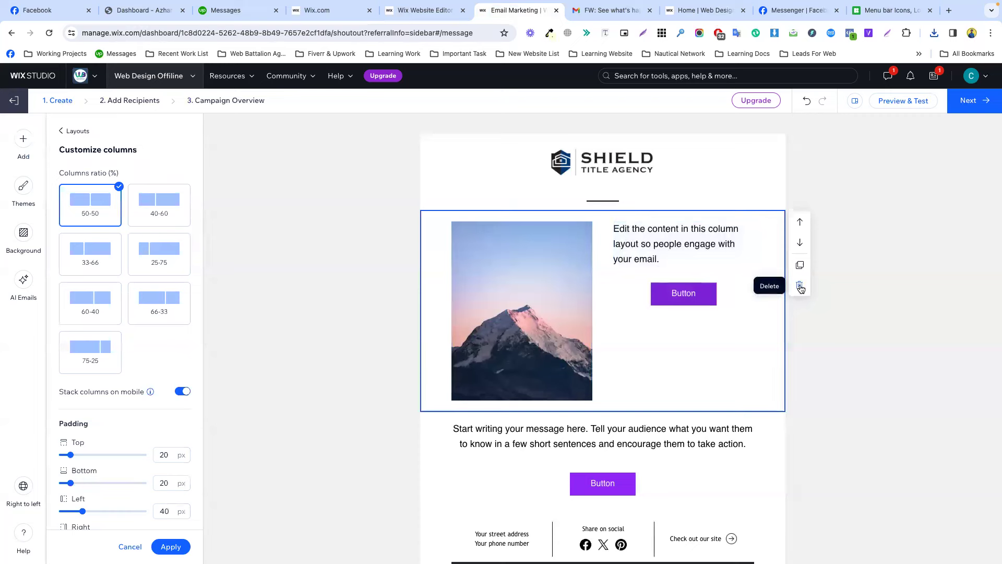
left_click(799, 284)
Add another two-column section, try the text-left, image-right layout, and delete it.
left_click_drag(161, 303, 645, 188)
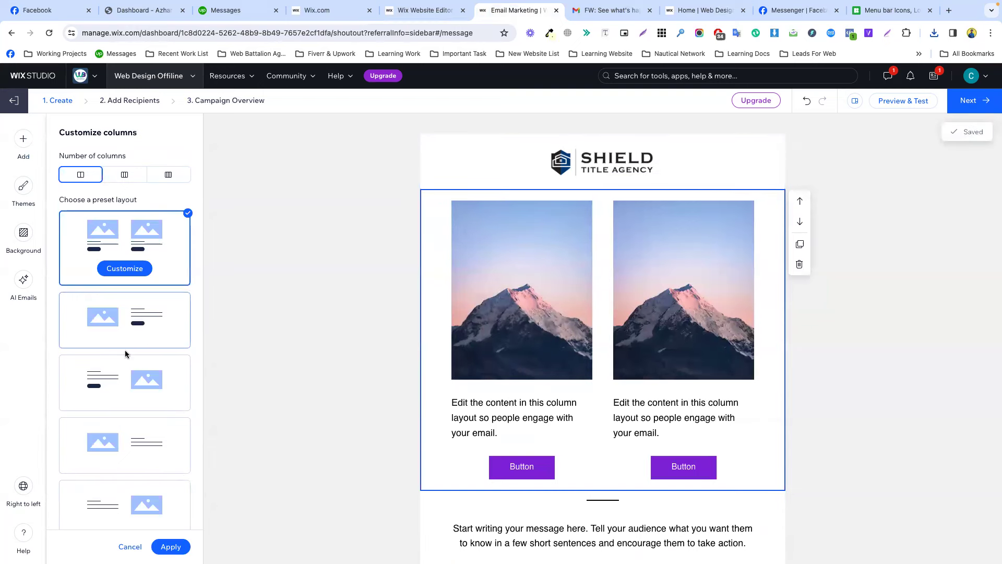
scroll(118, 387, "down", 3)
left_click(120, 389)
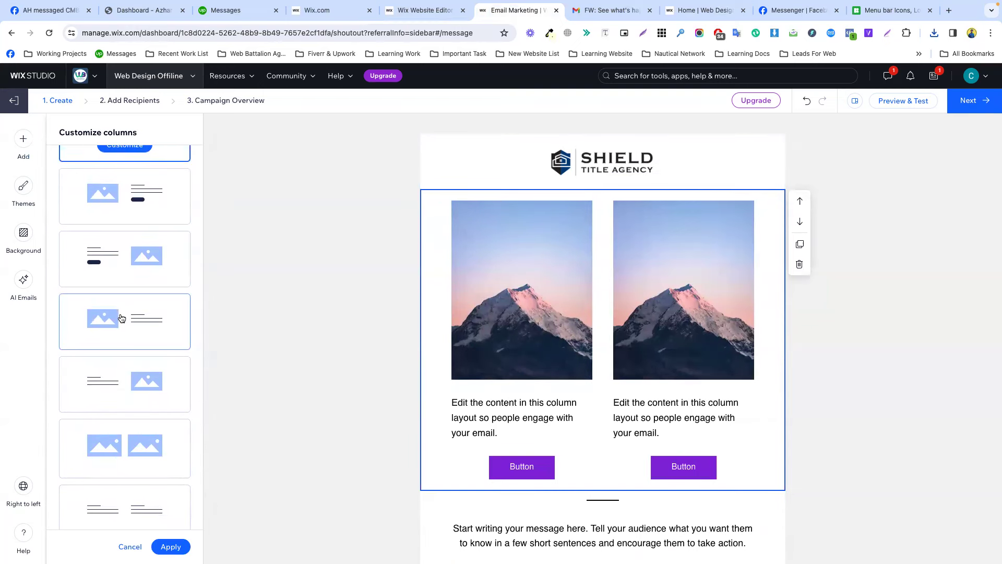
scroll(127, 414, "down", 2)
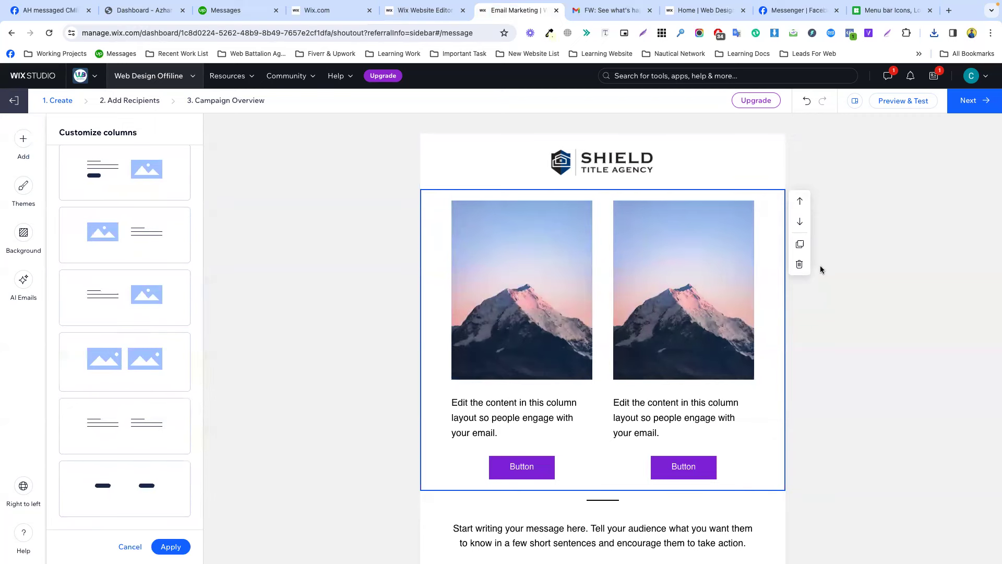
left_click(800, 265)
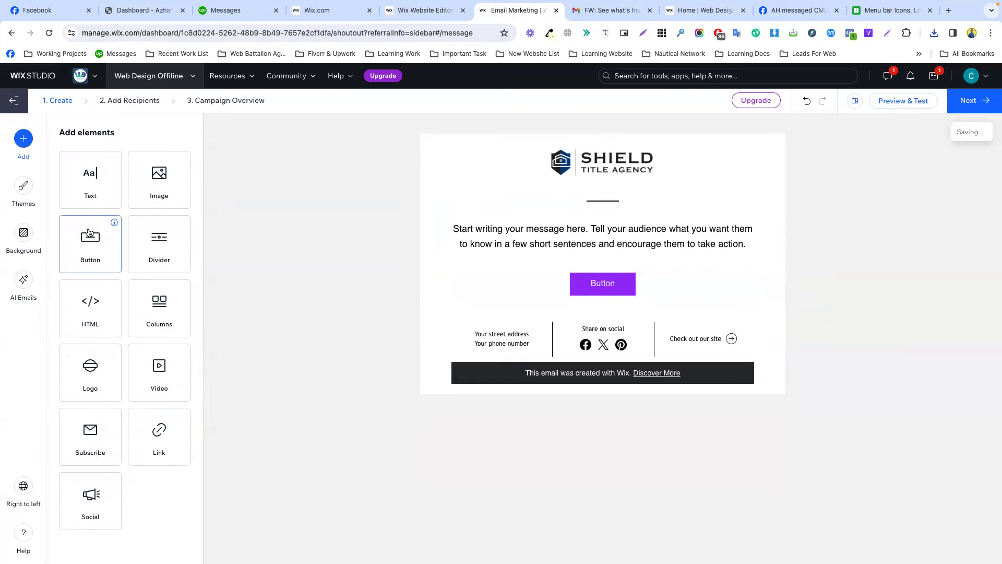
Add a columns section below the divider and inspect its text, buttons and mountain images.
left_click_drag(159, 308, 560, 215)
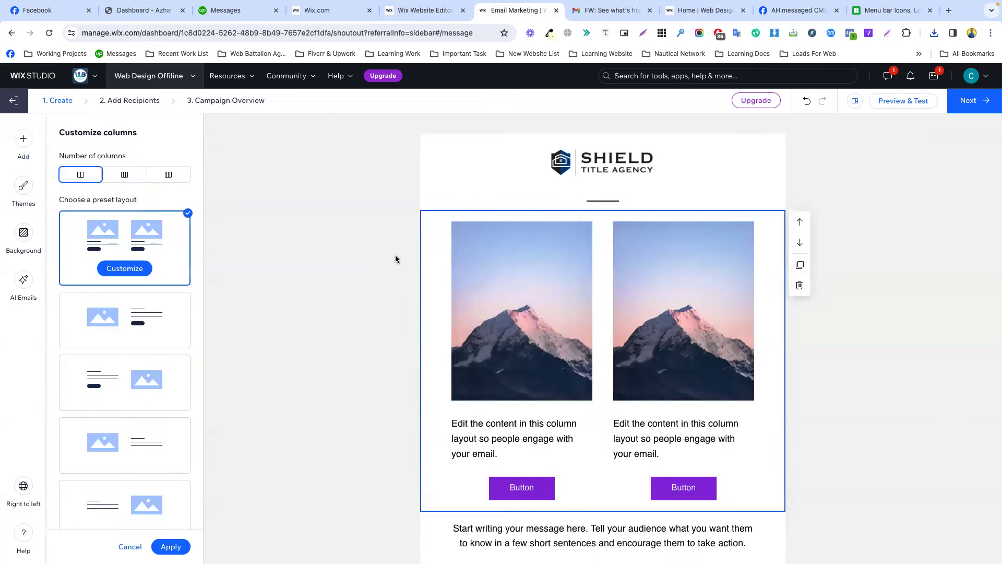
left_click(523, 429)
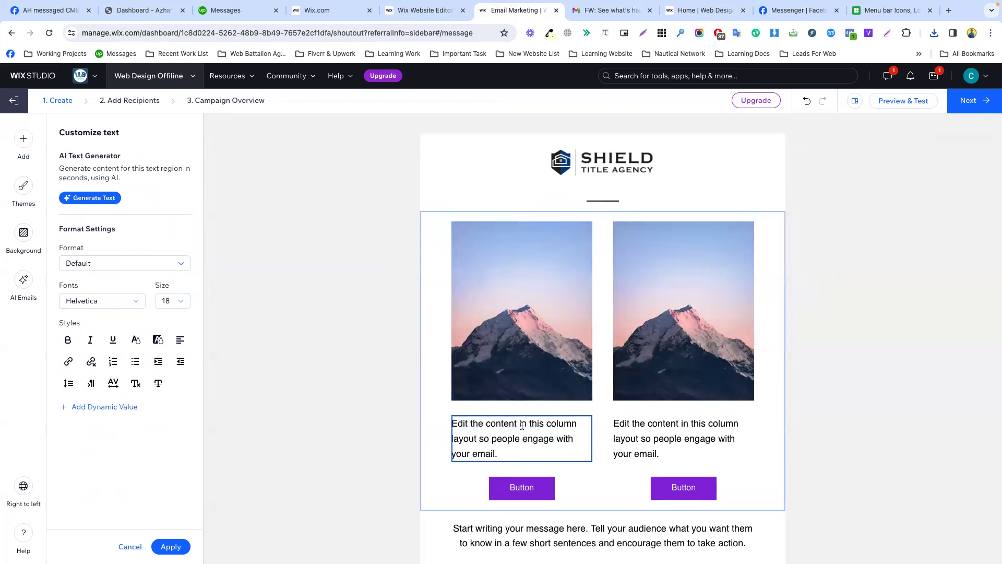
left_click(524, 489)
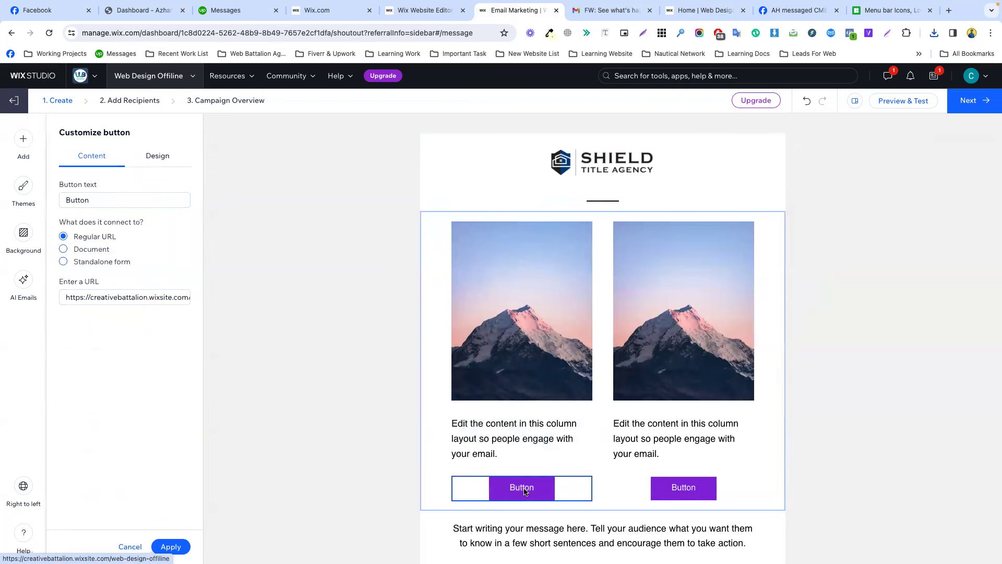
left_click(606, 486)
left_click(566, 445)
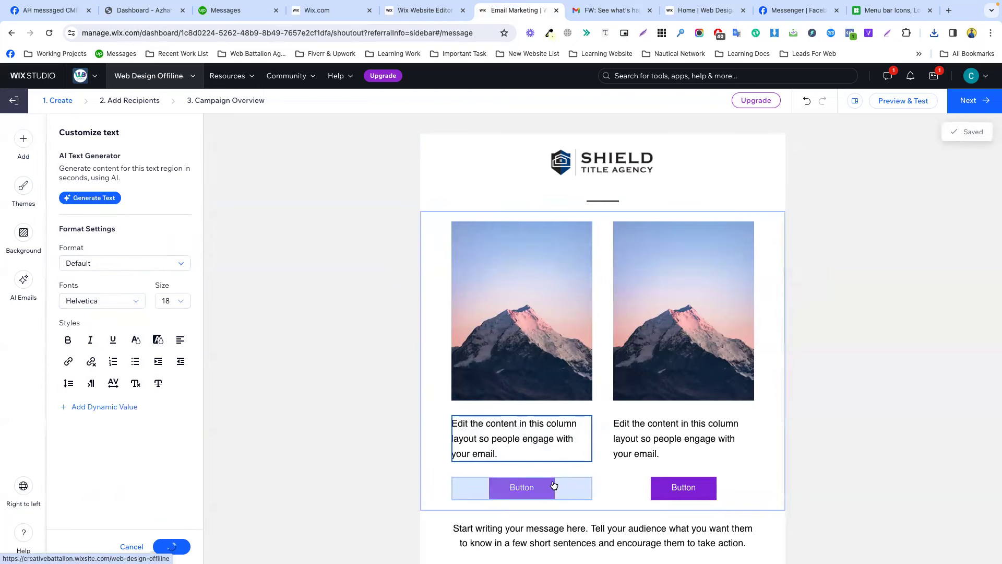
left_click(553, 485)
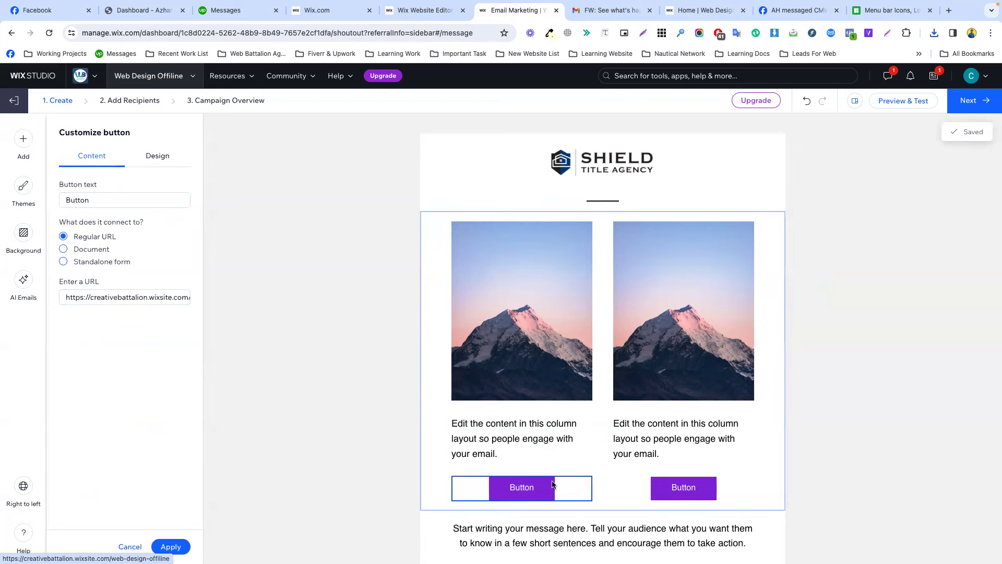
left_click(716, 331)
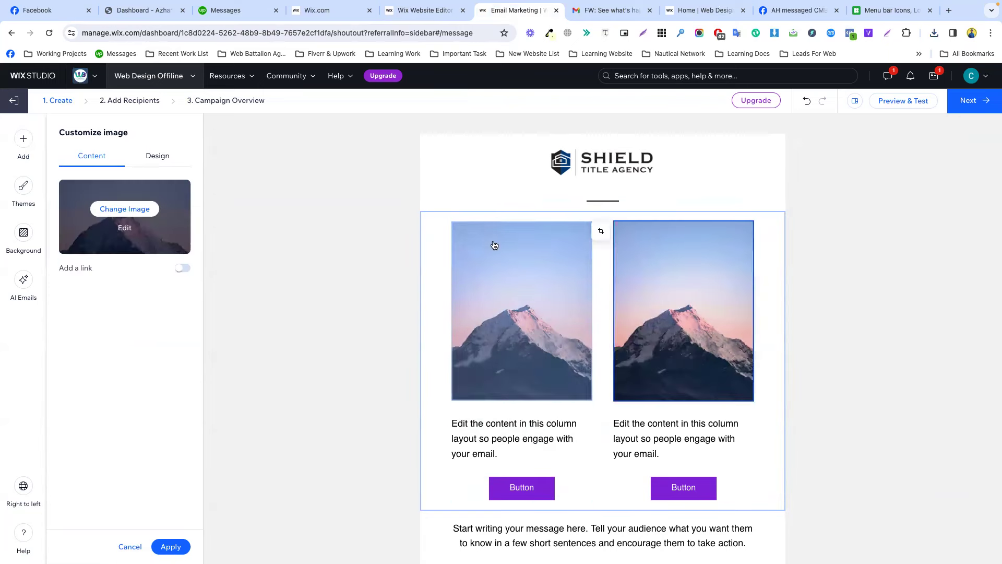
left_click(300, 269)
left_click(467, 340)
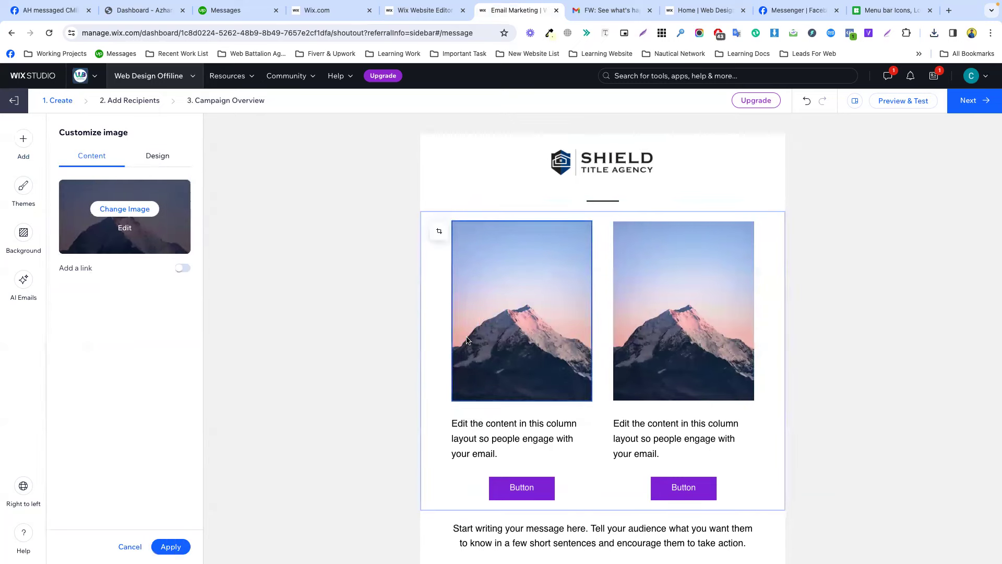
left_click(437, 319)
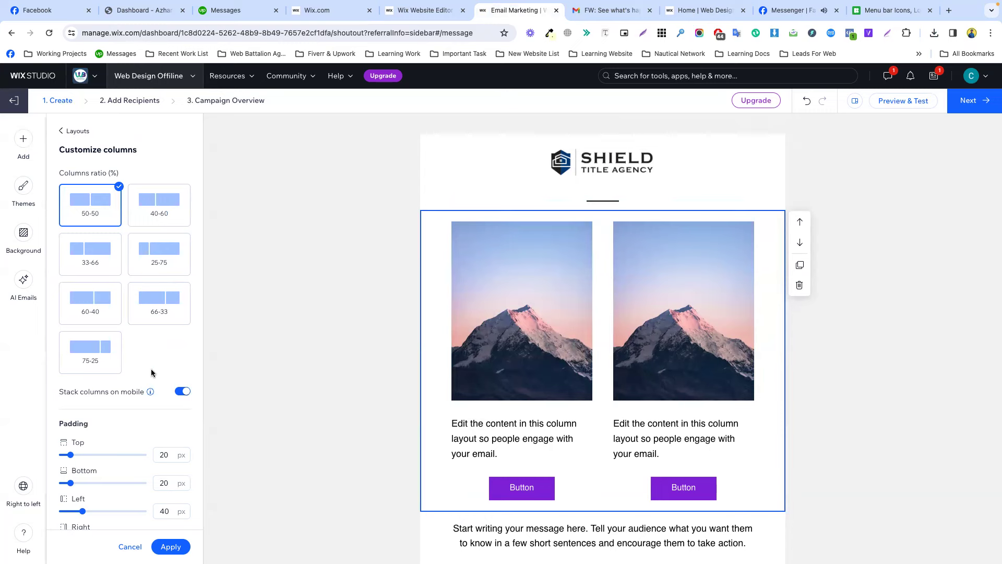
Select the whole two-column image section and delete it.
scroll(152, 372, "down", 3)
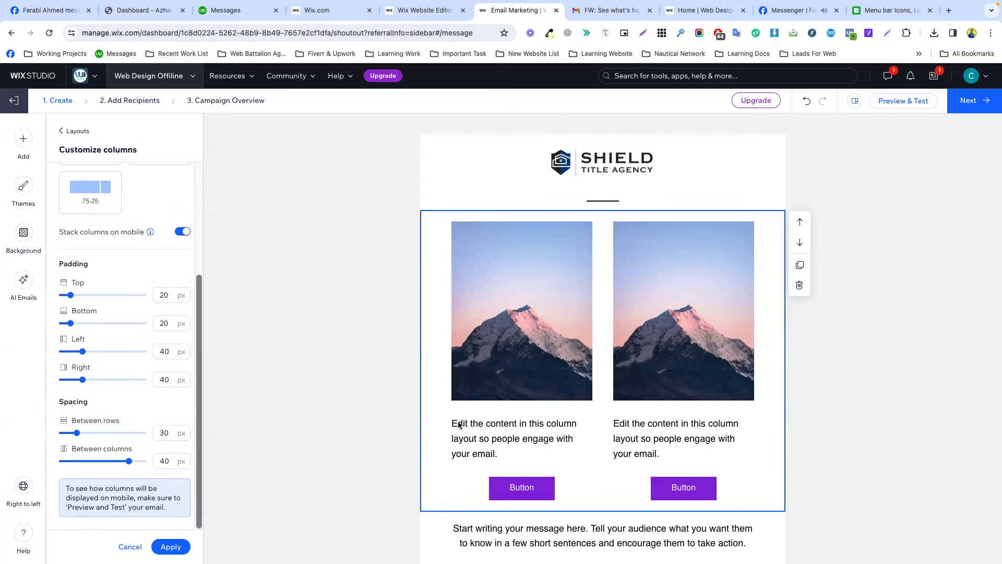
left_click(517, 487)
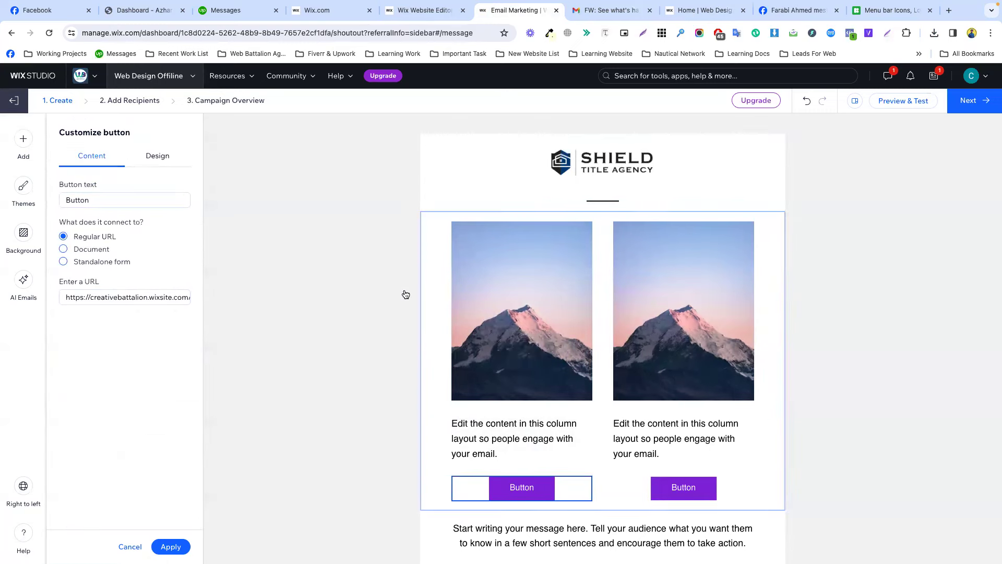
left_click(699, 266)
left_click(826, 289)
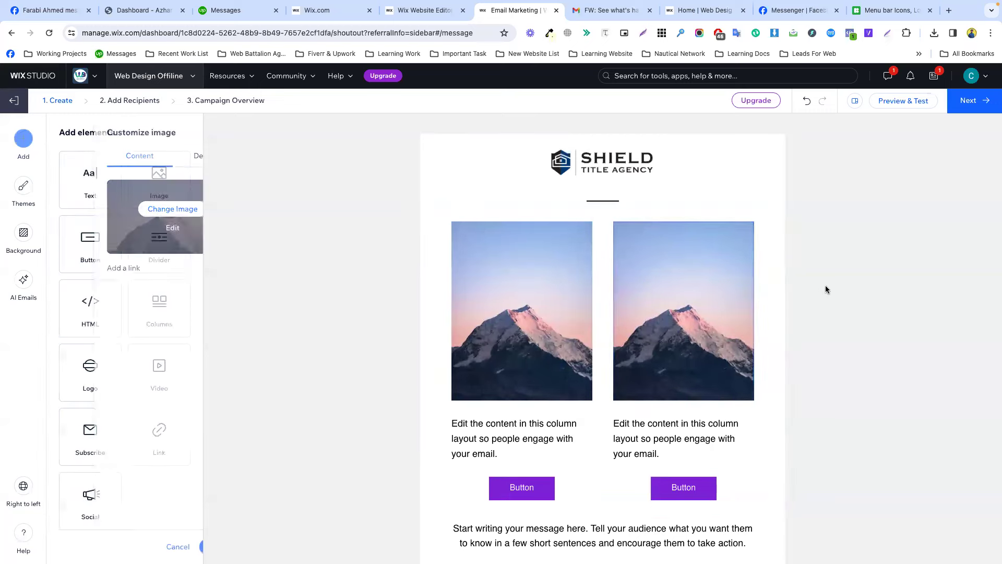
left_click(770, 273)
left_click(800, 286)
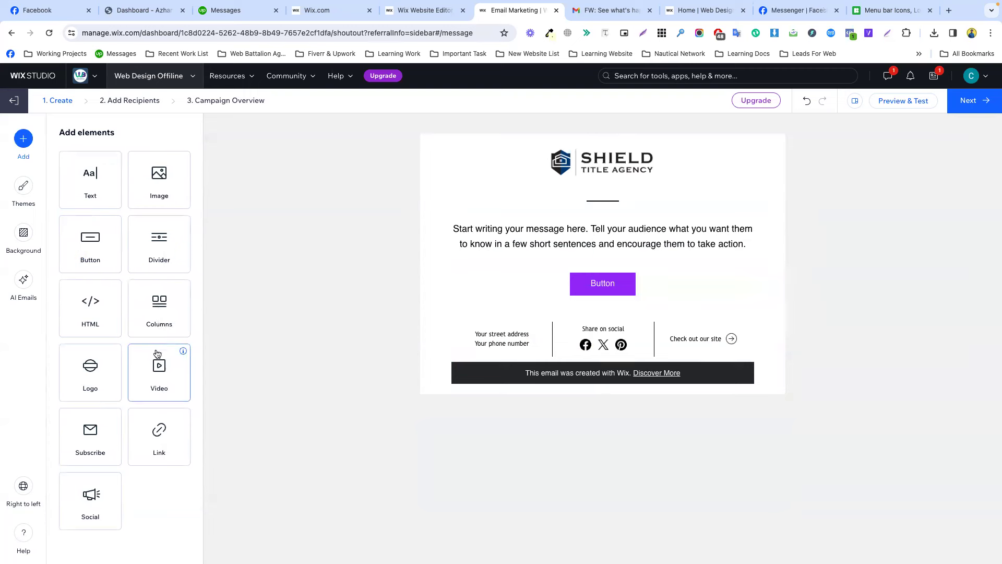
Add a columns block above the button with the image-beside-text-and-button layout.
left_click_drag(159, 300, 572, 276)
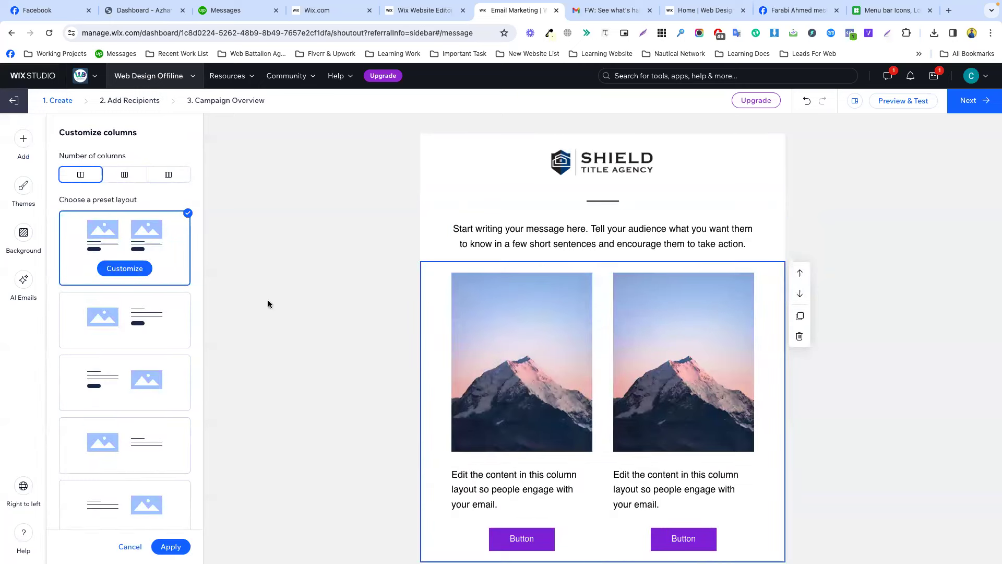
scroll(150, 383, "down", 1)
scroll(150, 387, "down", 1)
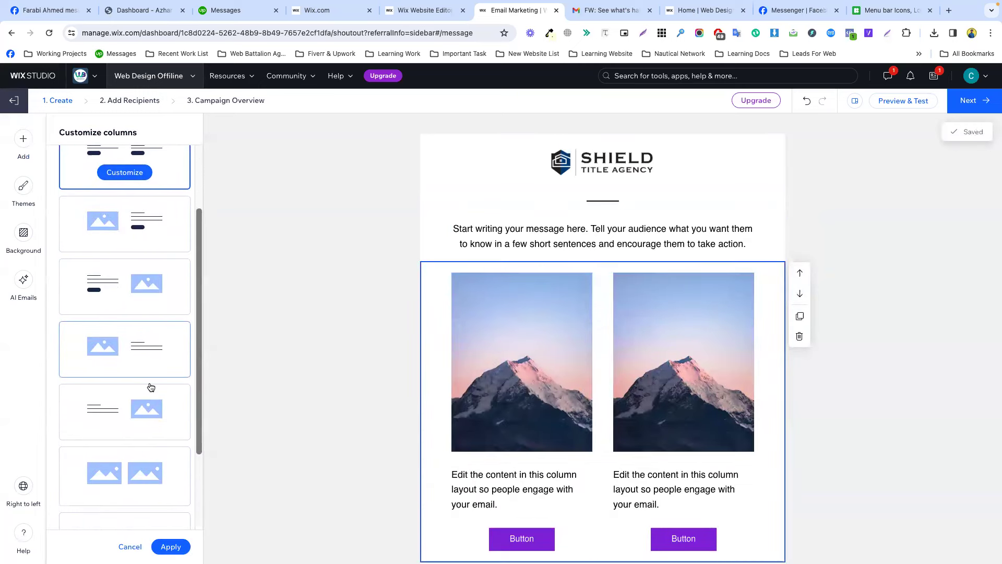
left_click(146, 344)
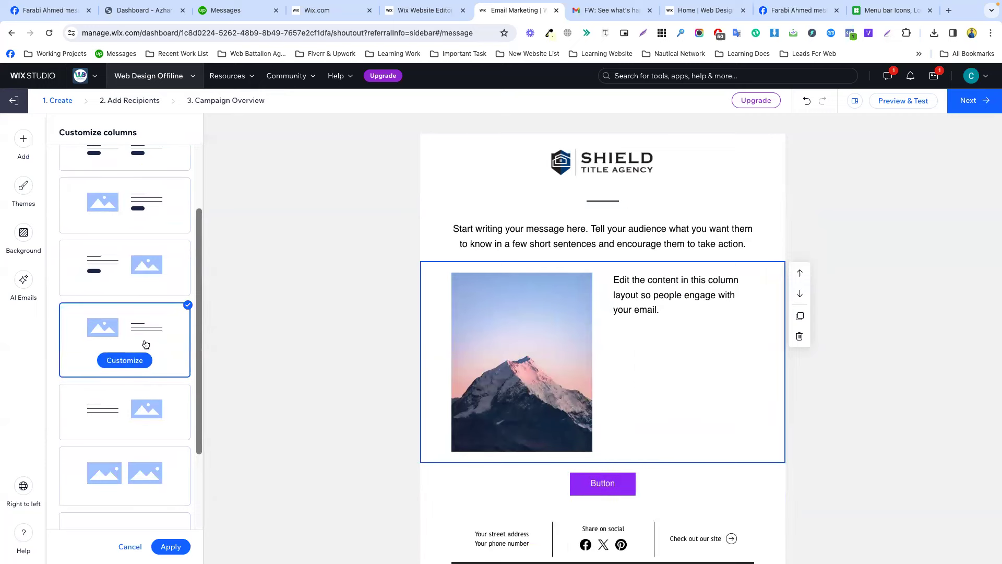
scroll(147, 324, "up", 2)
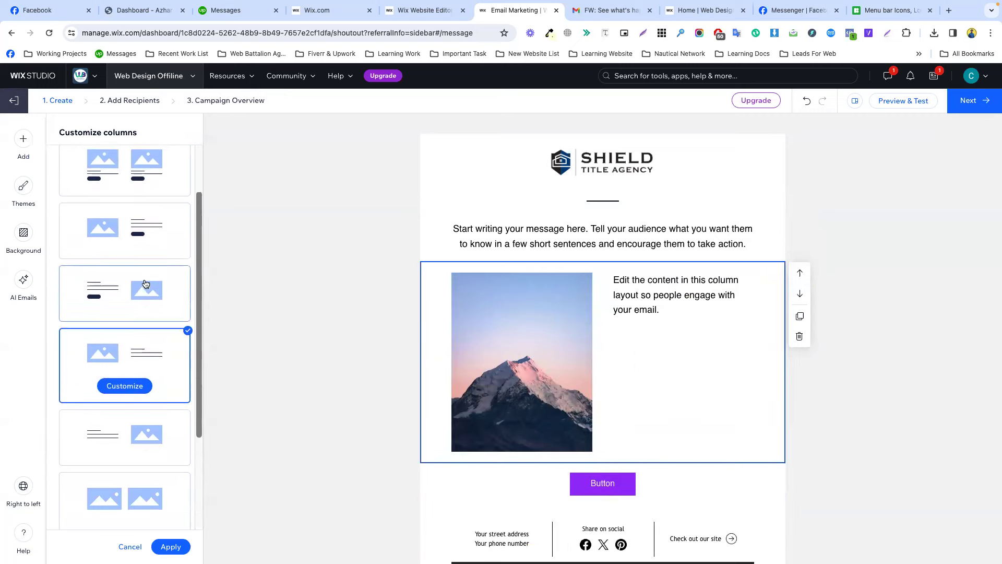
scroll(149, 304, "down", 3)
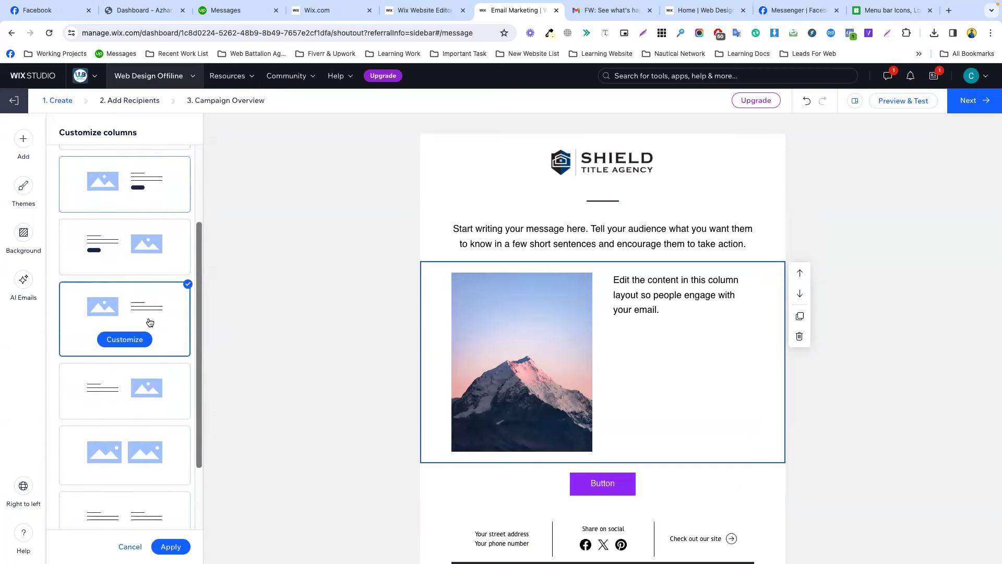
scroll(149, 320, "up", 3)
left_click(142, 282)
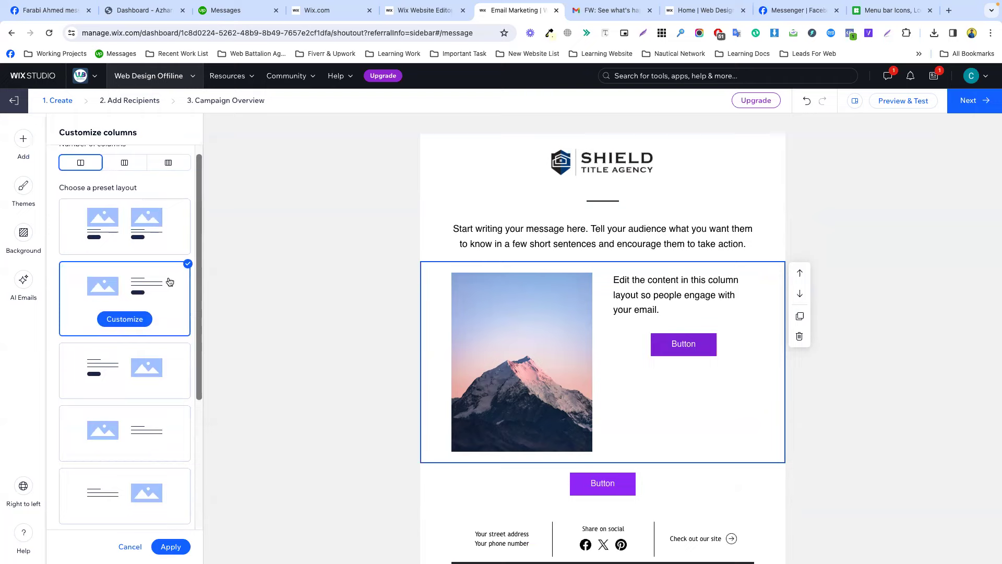
Take the Learn to Play paragraph from the P3 Sports email for the new column's text.
left_click(612, 10)
triple_click(577, 416)
key("ctrl+c")
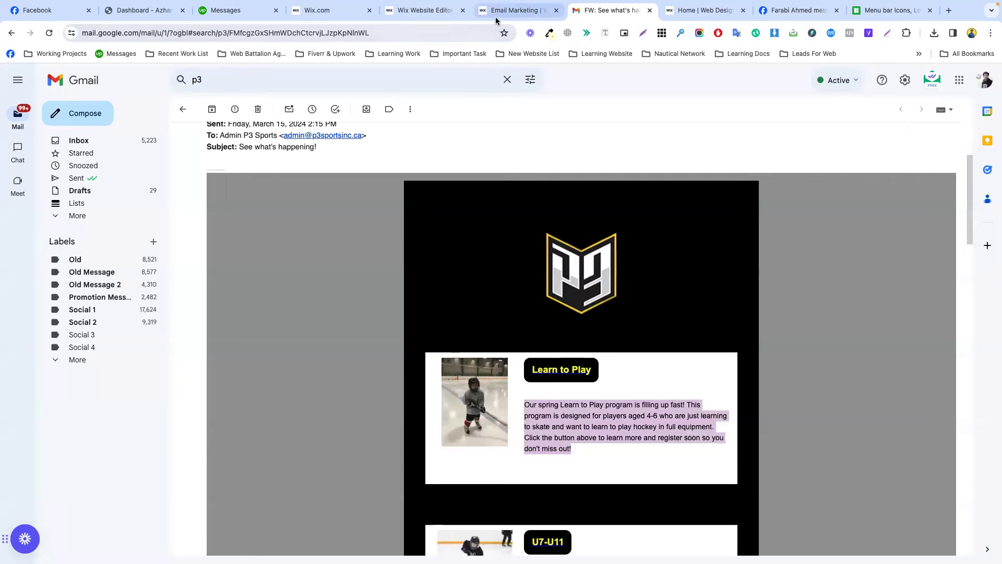
left_click(517, 10)
left_click(641, 296)
Replace the column text with the Learn to Play paragraph in size 16 Courier.
left_click(641, 297)
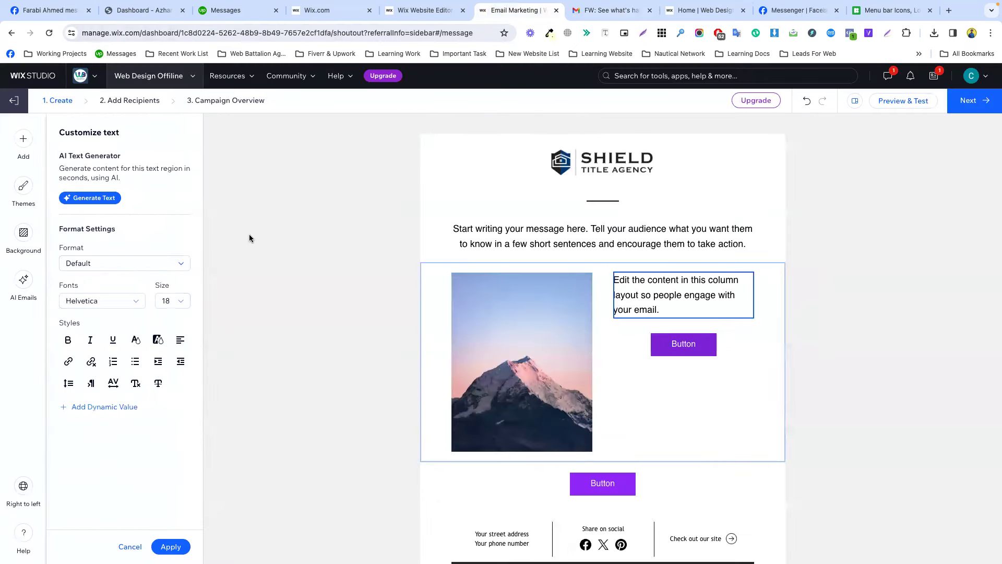
left_click(168, 302)
left_click(168, 375)
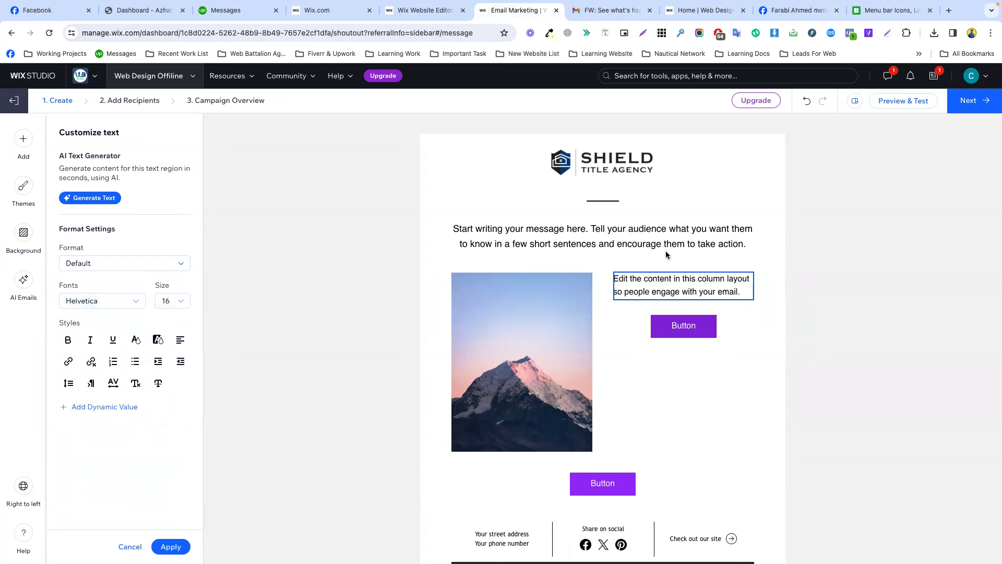
key("ctrl+a")
key("ctrl+v")
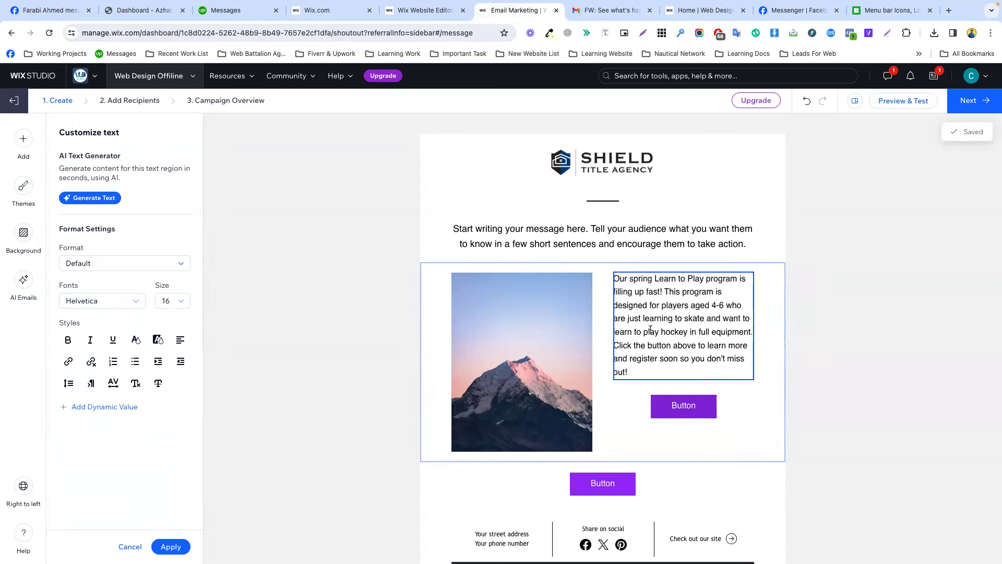
left_click(101, 305)
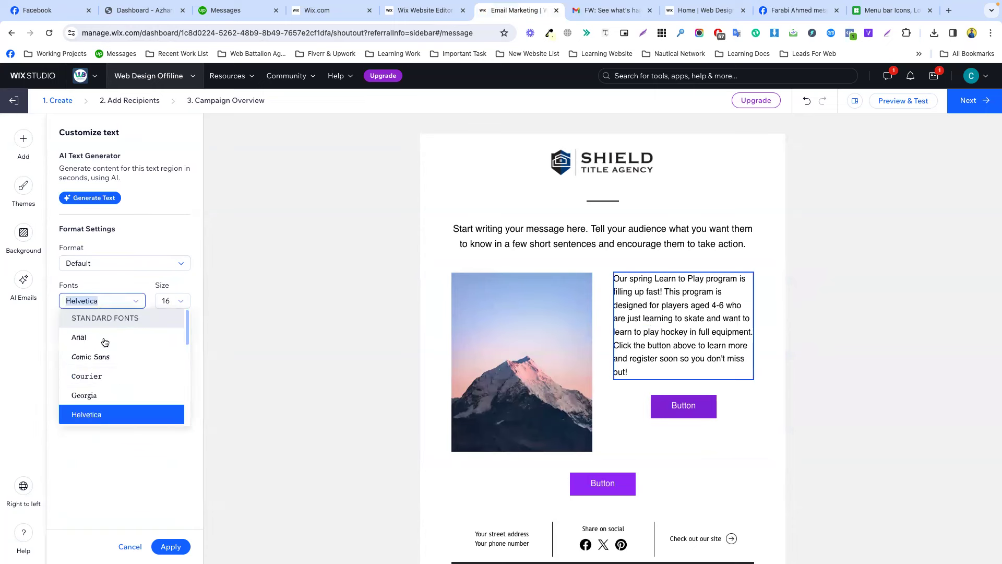
left_click(110, 377)
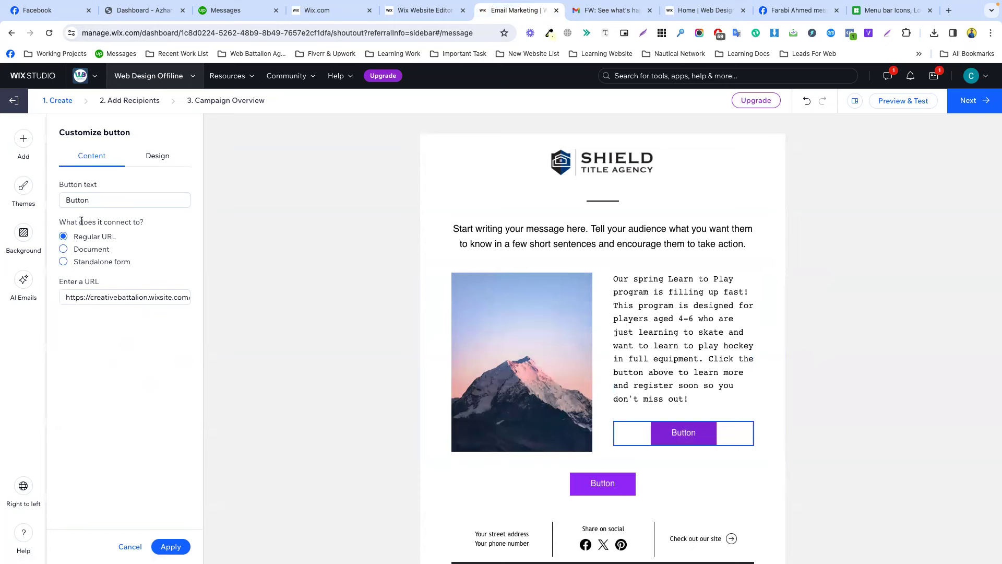
Align the column's button to the left.
left_click(149, 159)
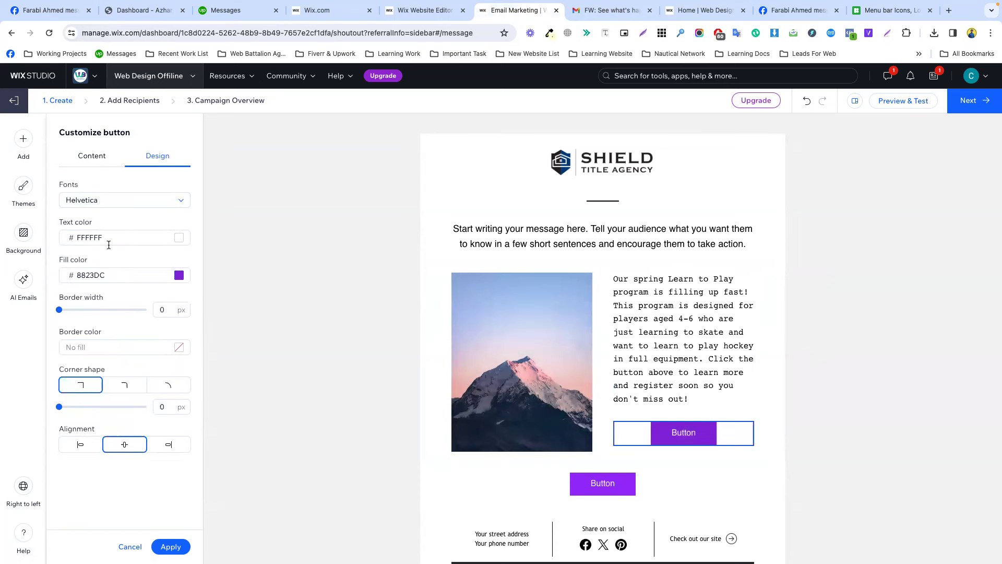
left_click(79, 444)
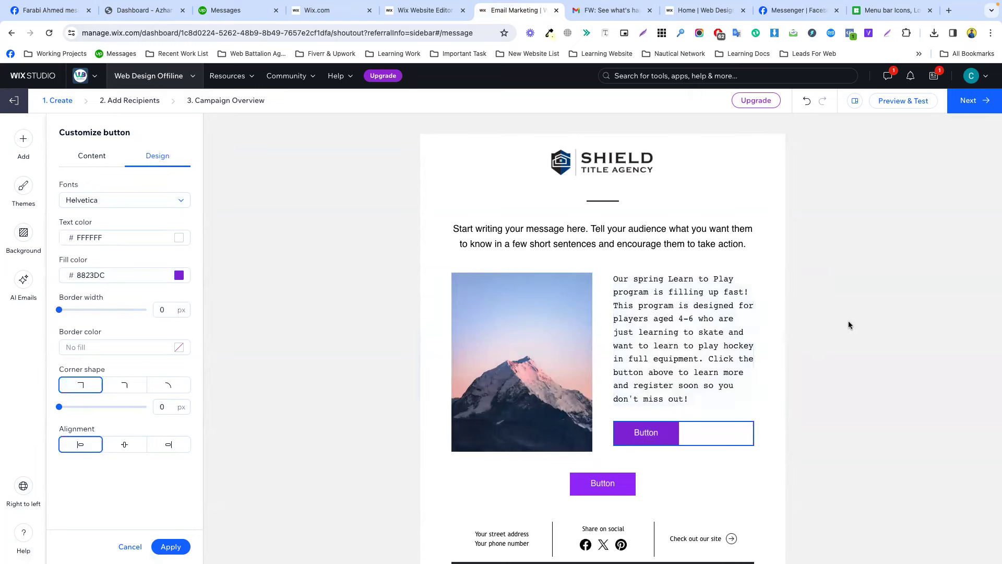
left_click(603, 387)
left_click(548, 339)
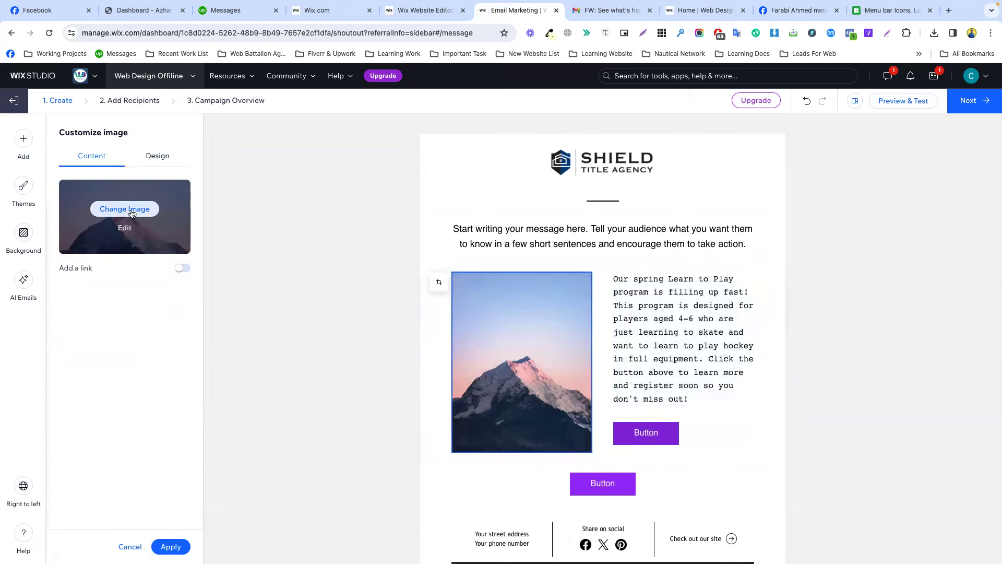
Replace the column's mountain image with the uploaded unnamed.jpg hockey photo.
left_click(125, 210)
left_click(934, 33)
left_click_drag(841, 88, 549, 345)
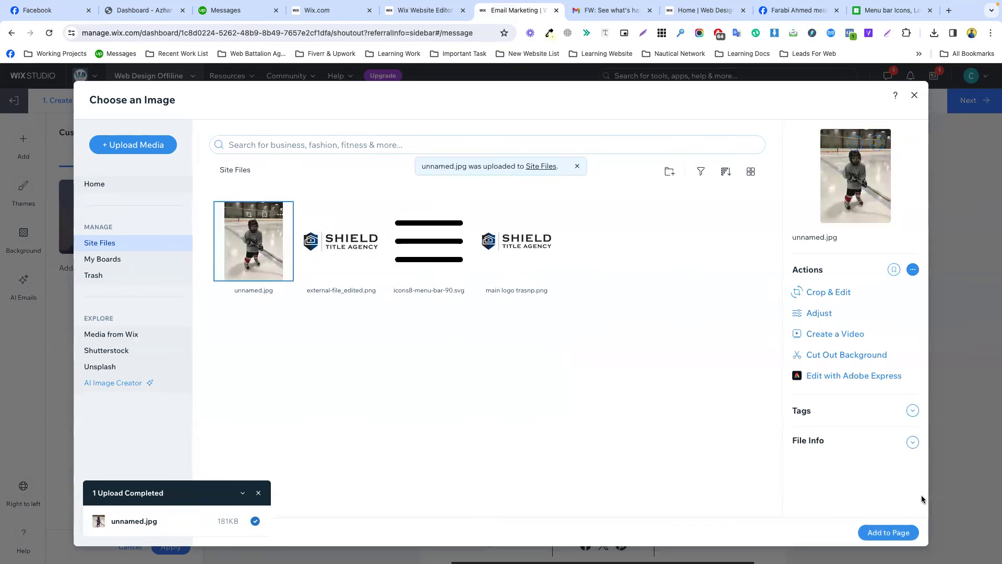
left_click(893, 533)
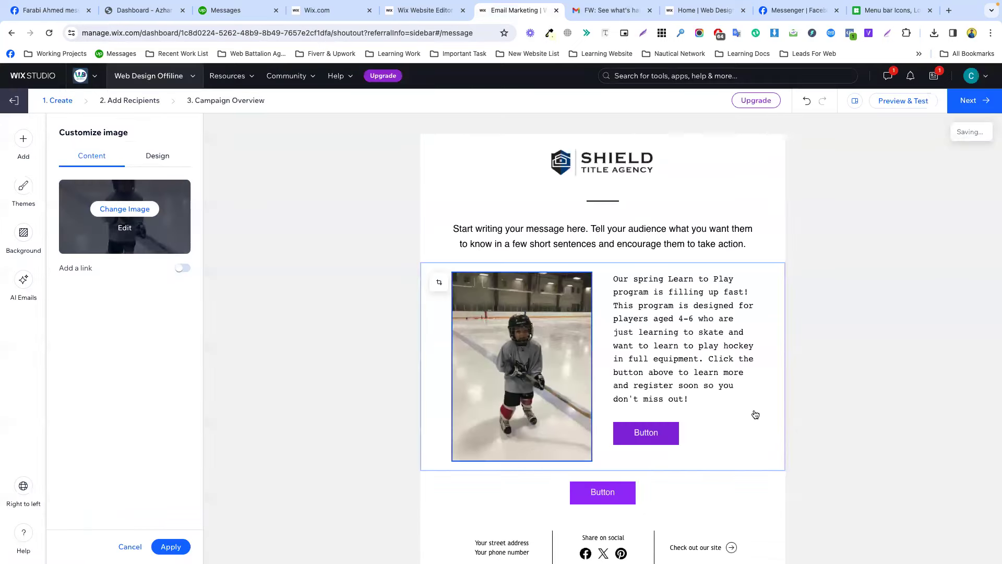
left_click(866, 378)
Open the standalone button's settings and compare the email against the Gmail reference.
scroll(631, 399, "down", 1)
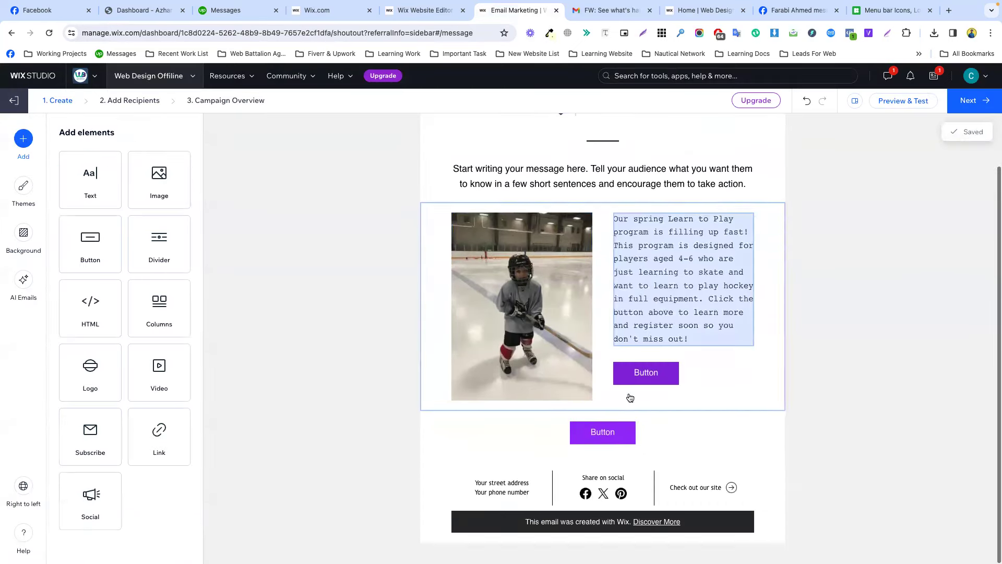
left_click(606, 436)
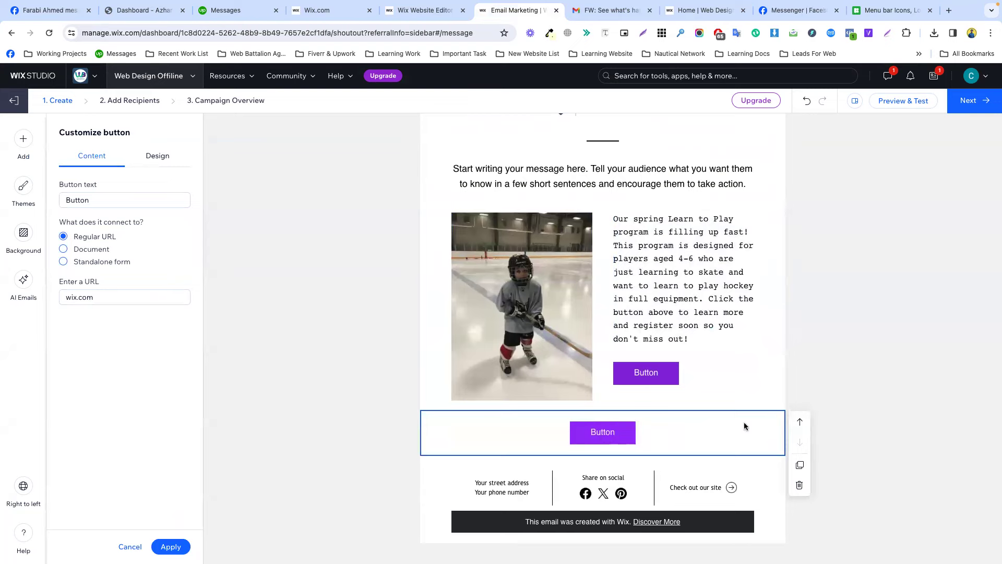
scroll(679, 282, "up", 1)
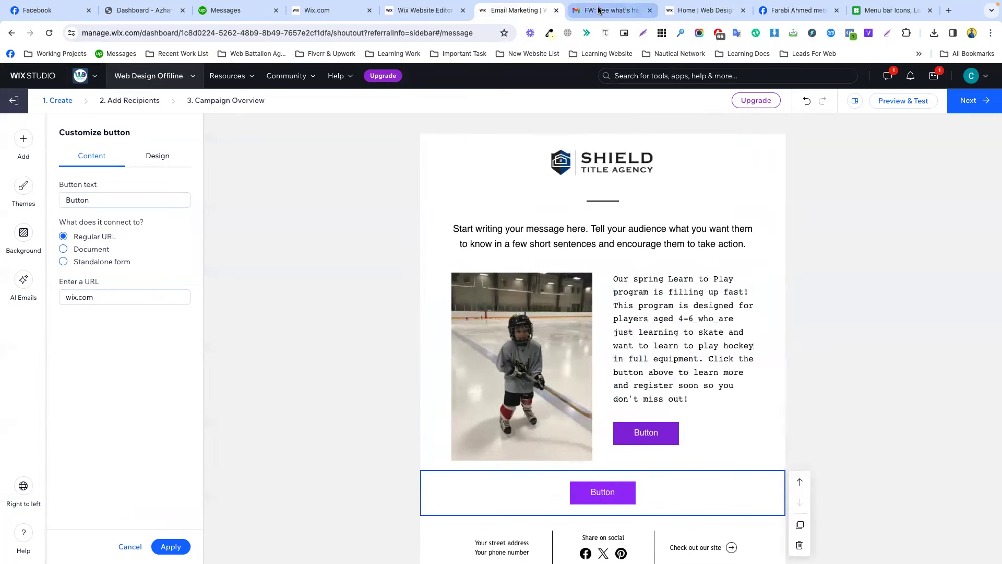
left_click(599, 10)
scroll(614, 336, "down", 15)
scroll(611, 401, "down", 1)
scroll(611, 401, "up", 6)
scroll(611, 402, "down", 8)
scroll(612, 405, "up", 12)
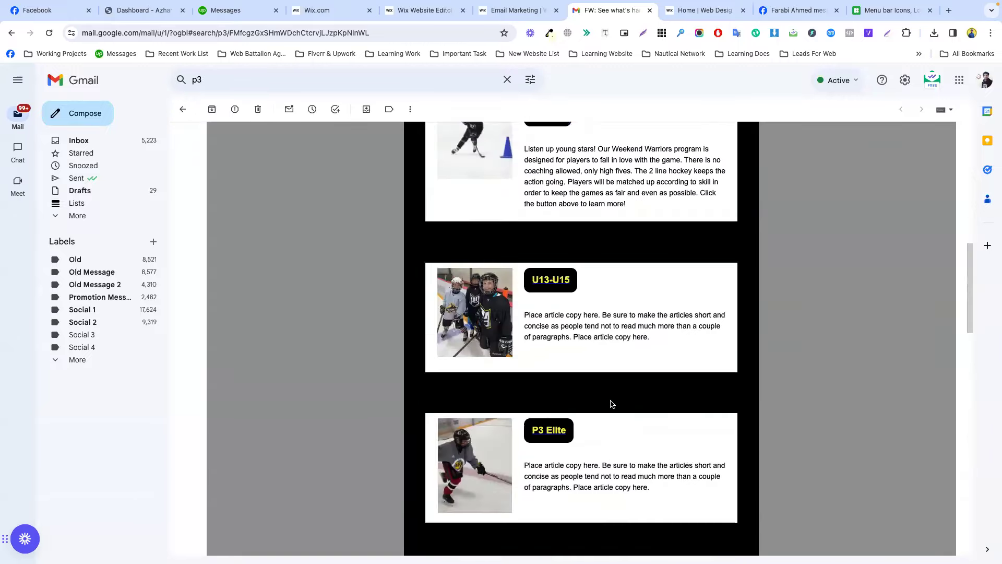
scroll(612, 405, "up", 9)
left_click(518, 10)
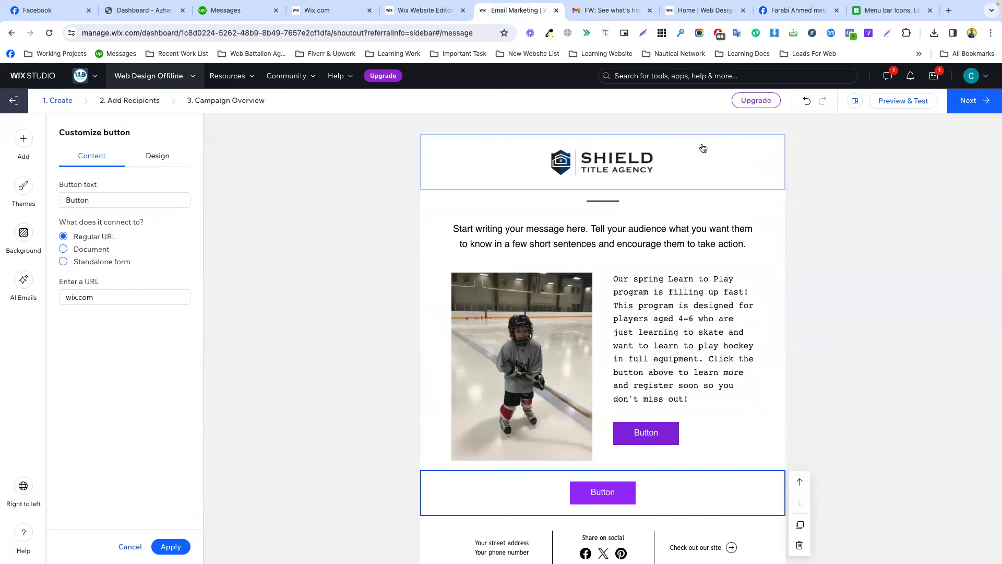
Show the theme choices, with Light currently applied to the Learn to Play draft.
scroll(674, 388, "down", 2)
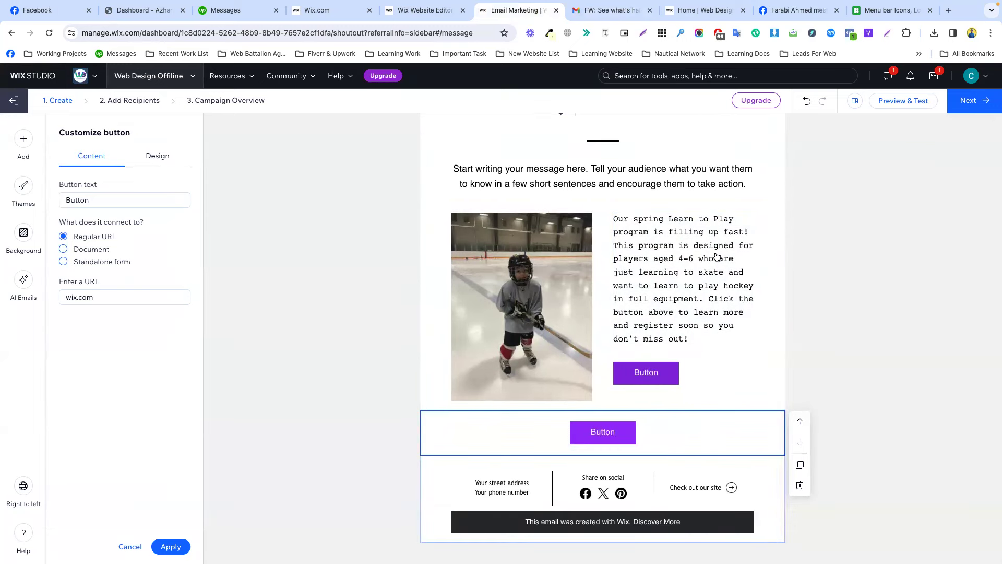
scroll(717, 256, "up", 2)
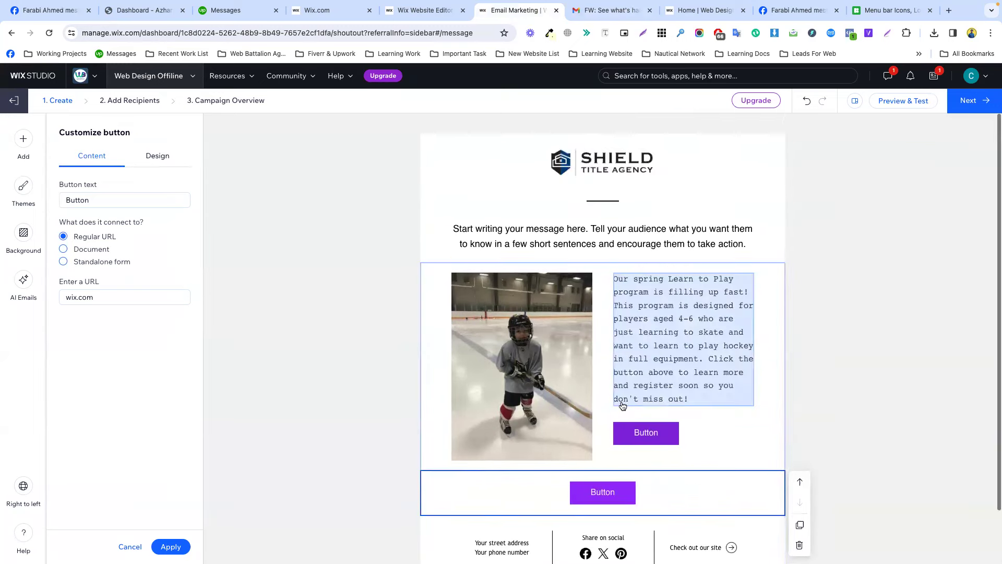
left_click(778, 295)
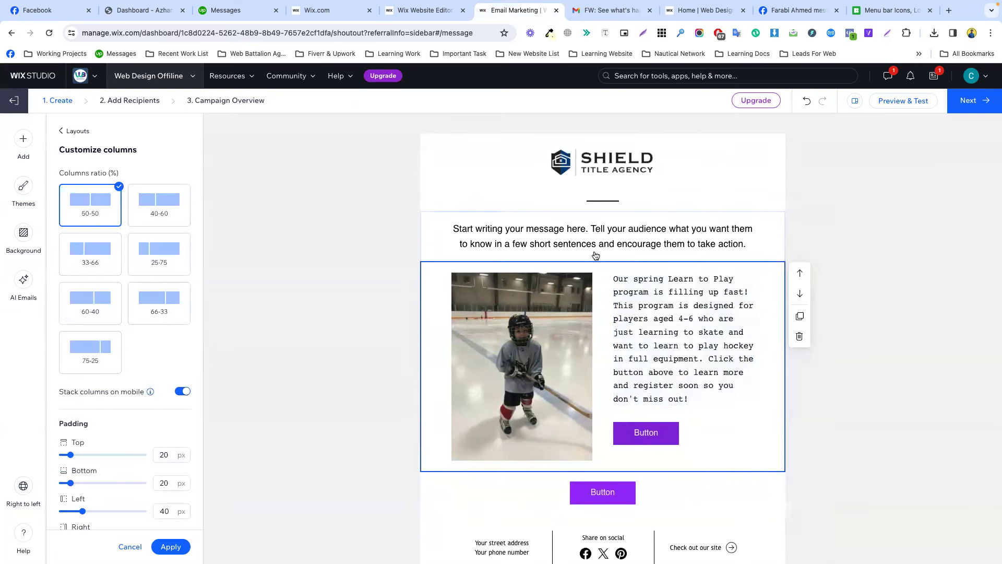
left_click(340, 266)
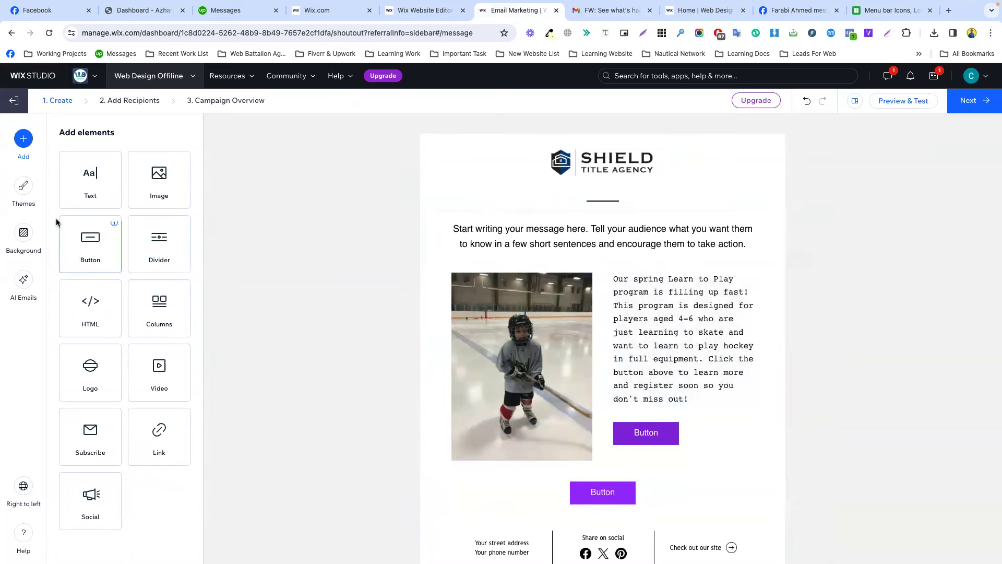
left_click(23, 186)
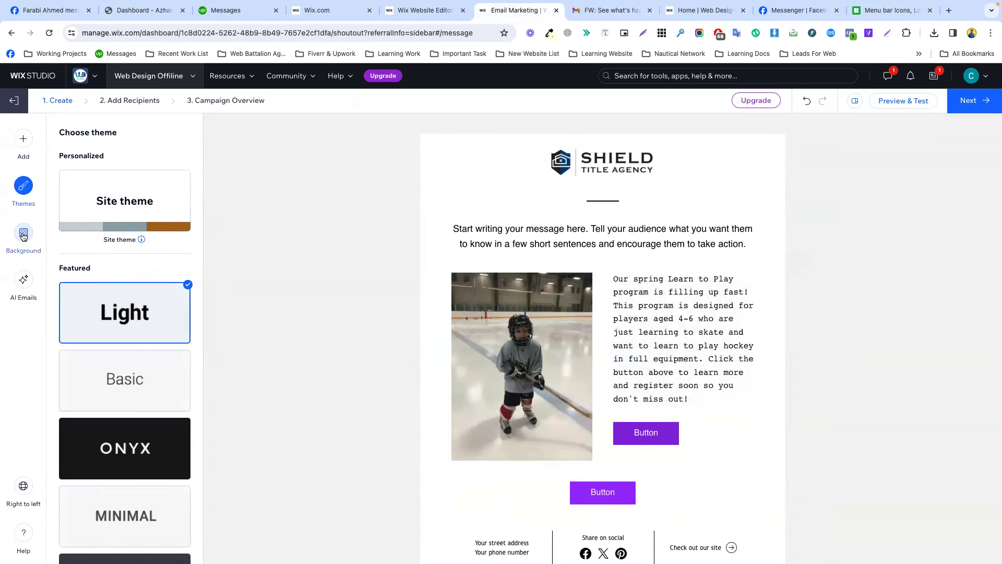
Try speckled dot, green diagonal stripe and blob background patterns for the email.
left_click(23, 233)
left_click(175, 269)
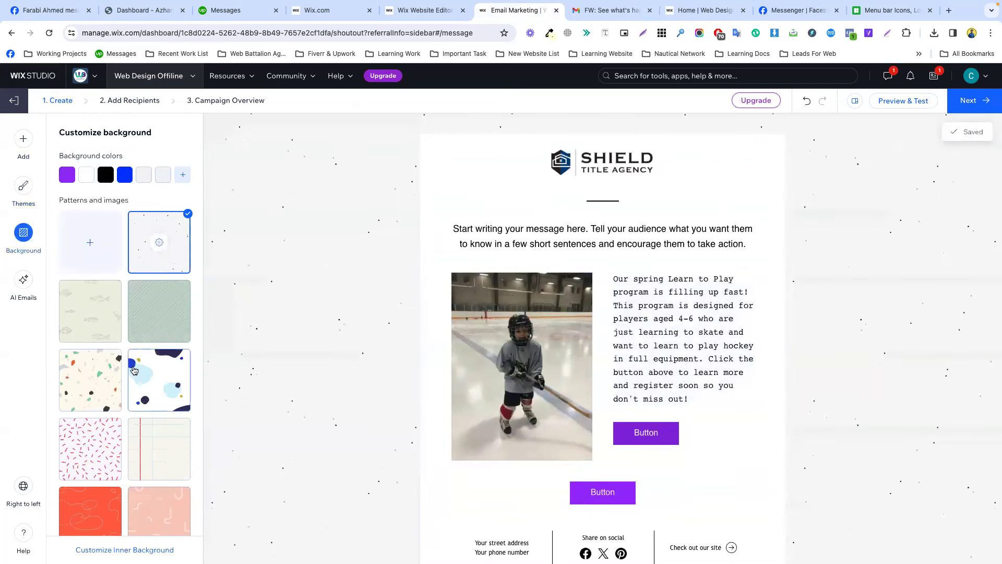
left_click(150, 330)
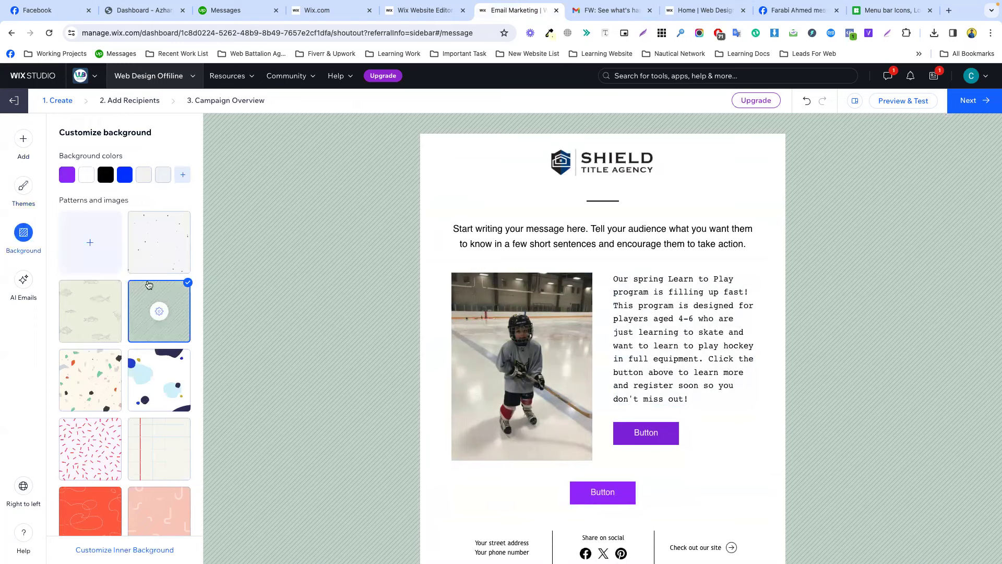
left_click(158, 377)
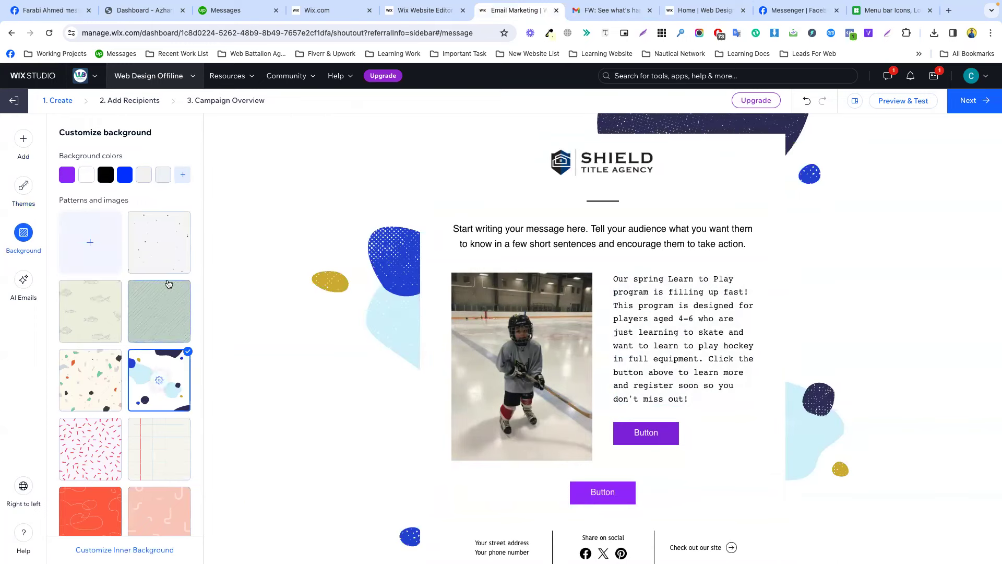
left_click(161, 261)
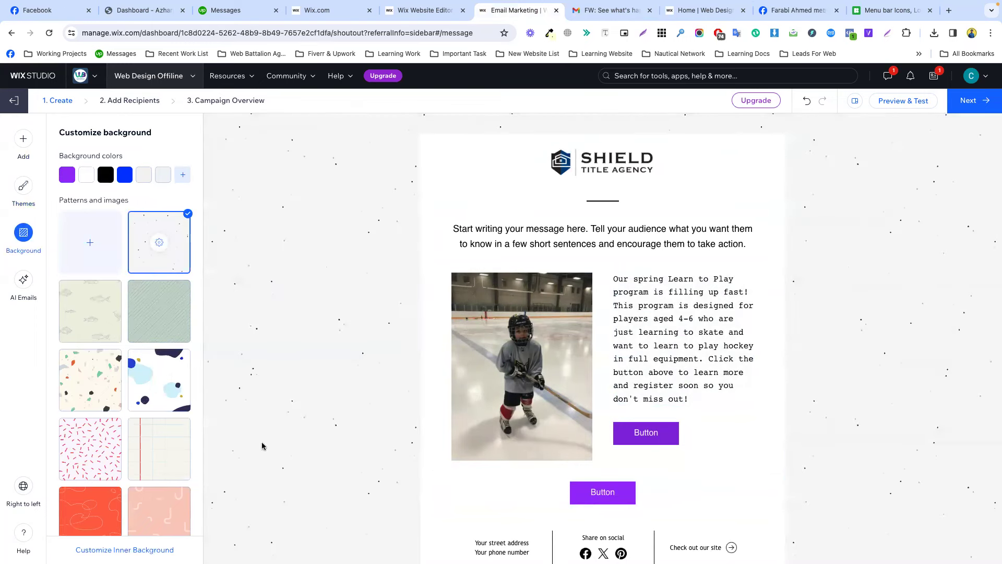
Apply the light striped background pattern after trying the blue plus pattern.
scroll(162, 418, "down", 7)
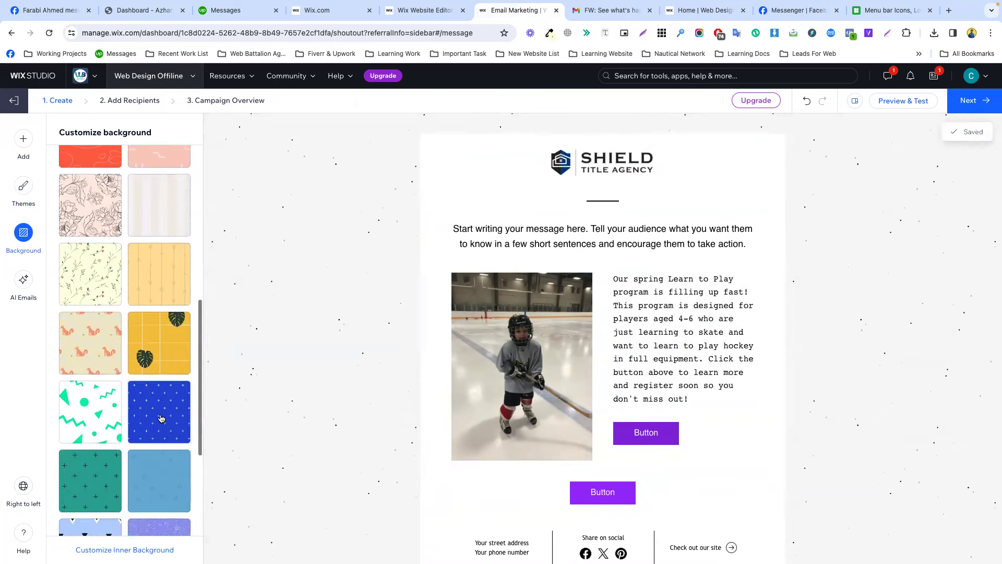
left_click(162, 415)
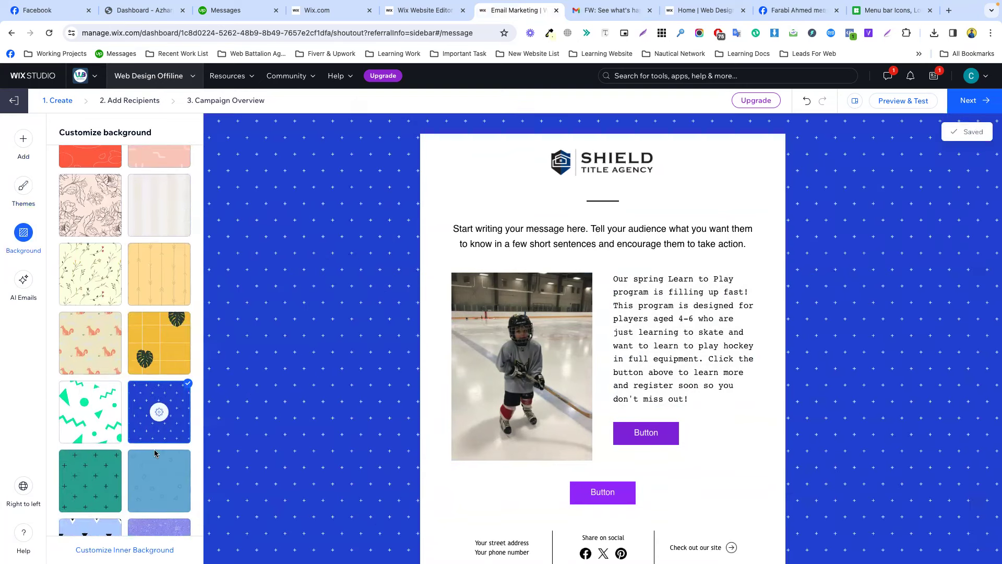
scroll(157, 454, "down", 4)
scroll(163, 460, "up", 2)
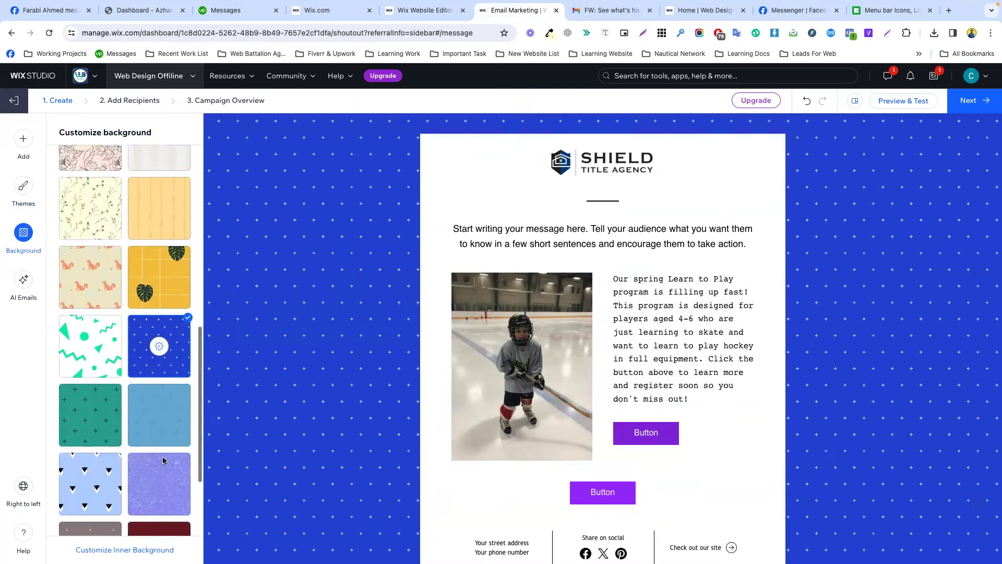
scroll(163, 460, "up", 5)
left_click(158, 385)
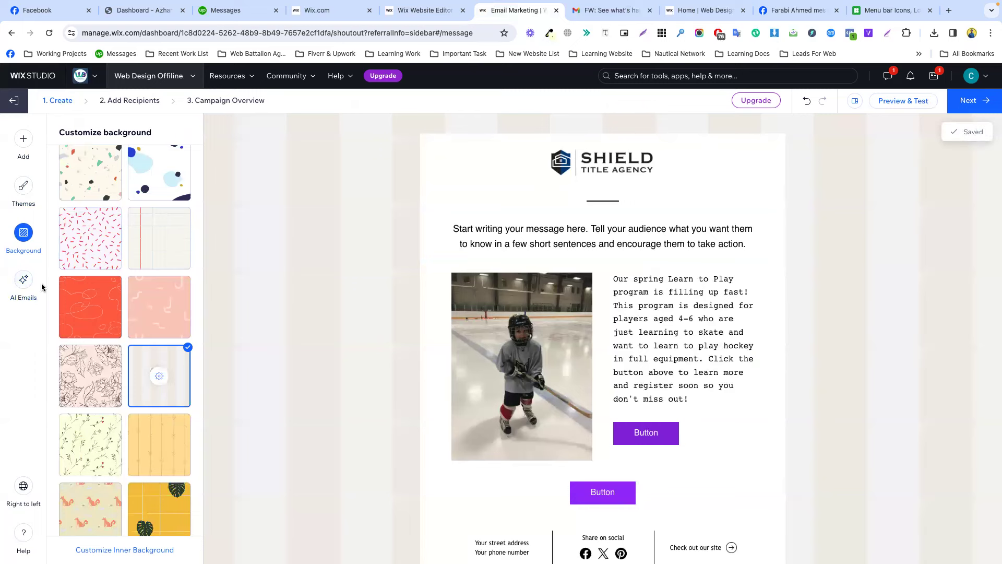
left_click(24, 281)
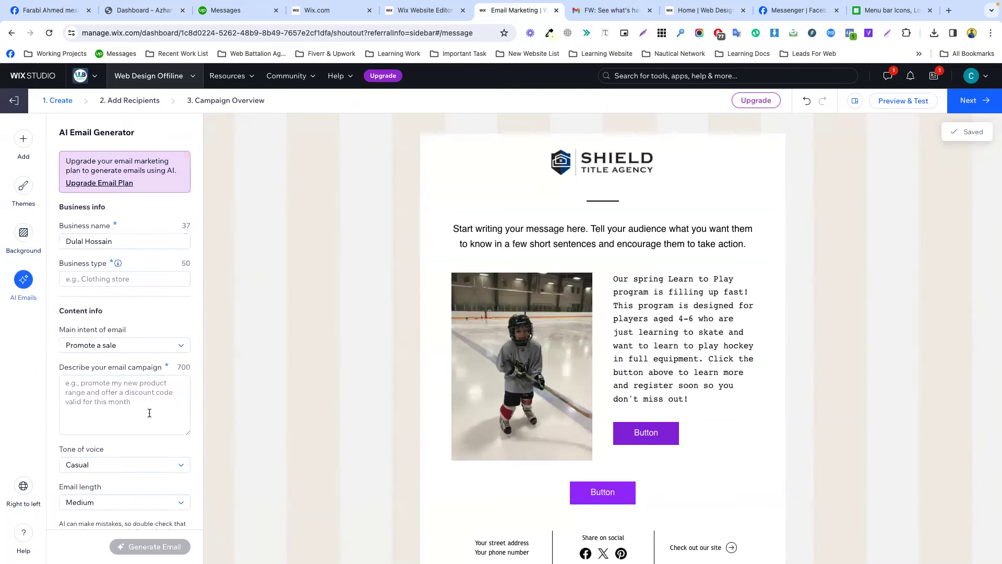
Advance the hockey-themed Learn to Play campaign draft to step 2, Add Recipients.
scroll(157, 447, "down", 2)
scroll(158, 446, "up", 2)
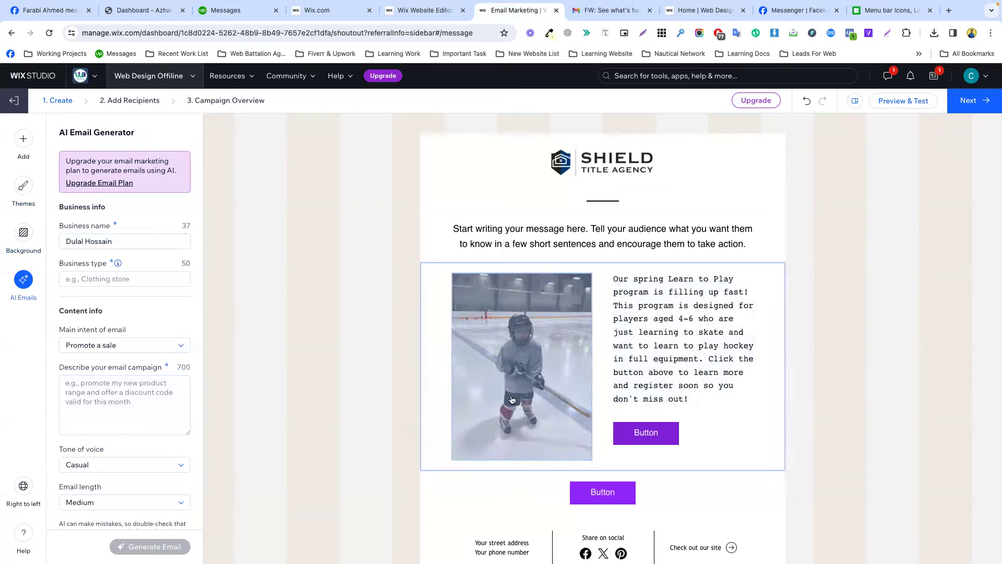
left_click(966, 107)
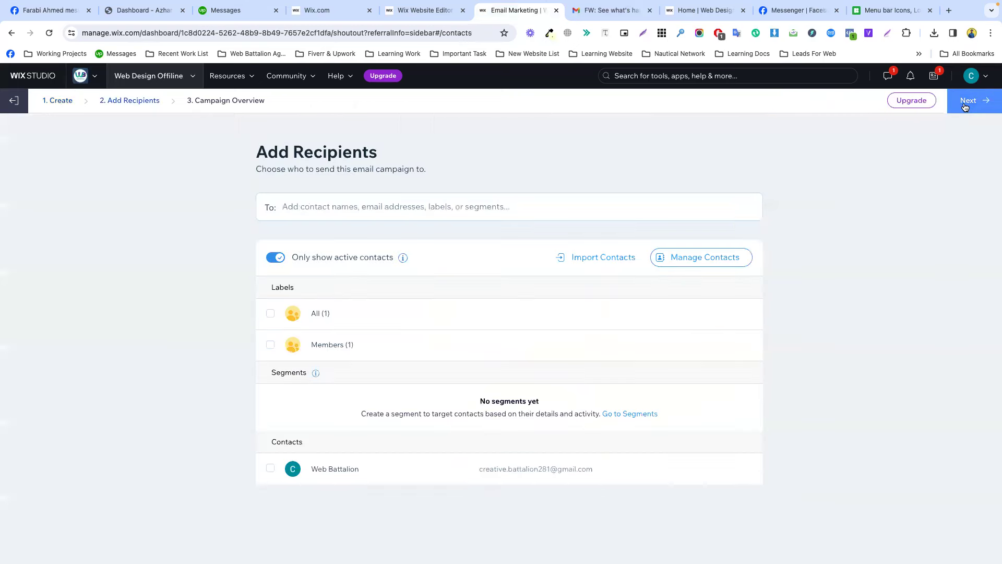
left_click(605, 10)
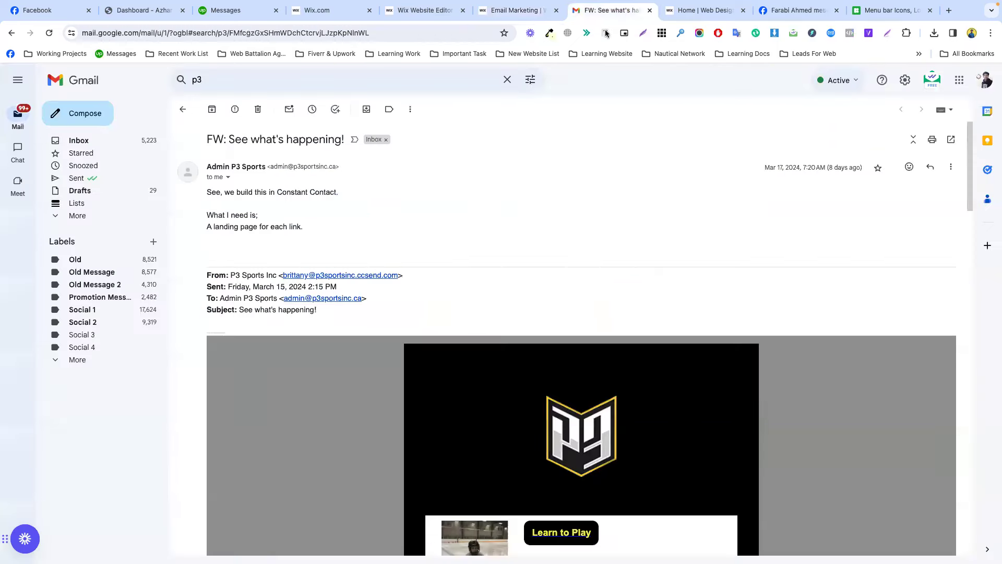
scroll(599, 483, "down", 6)
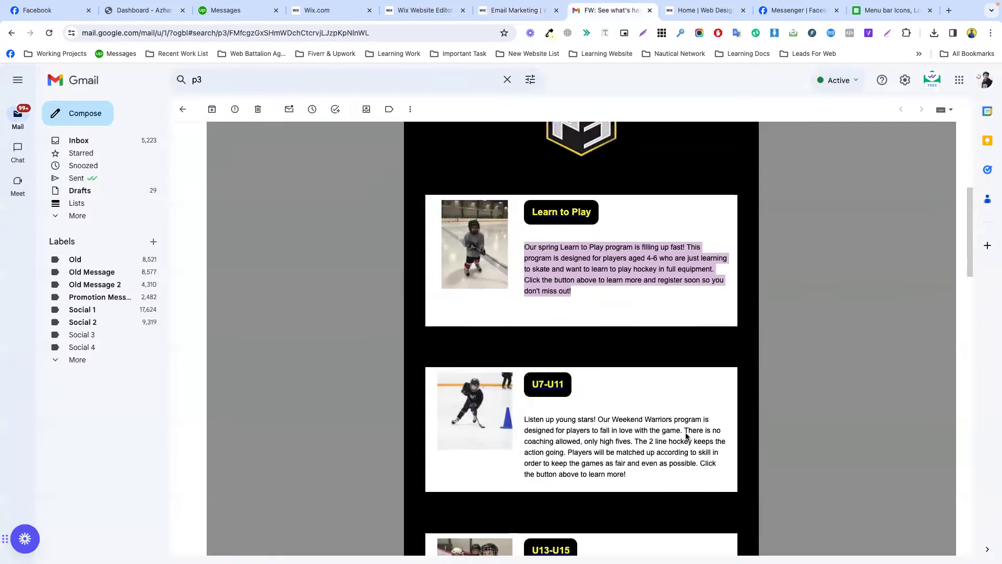
scroll(633, 402, "down", 20)
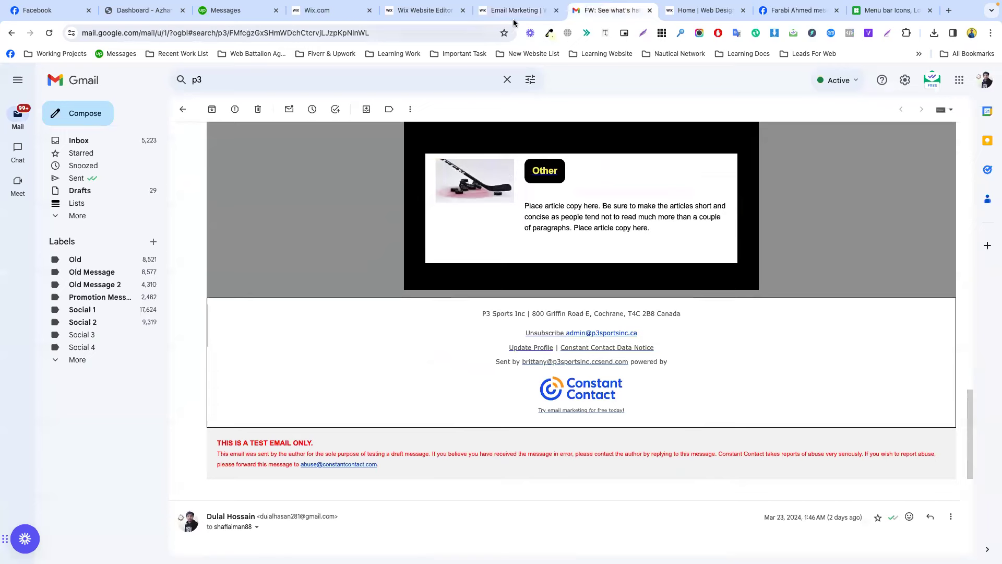
left_click(512, 10)
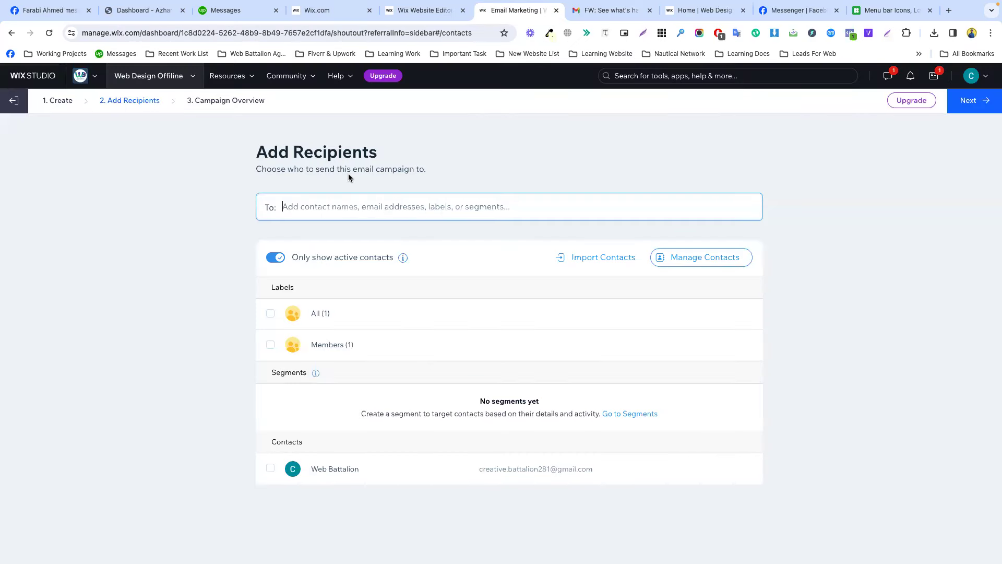
Focus the To field and start Import Contacts, bringing up the Keep your list clean reminder.
triple_click(325, 152)
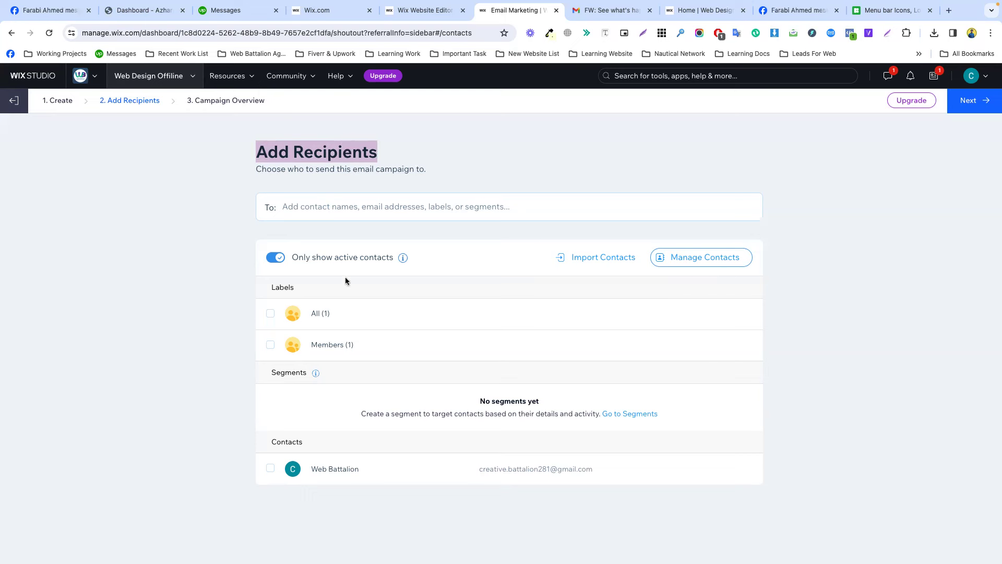
left_click(314, 207)
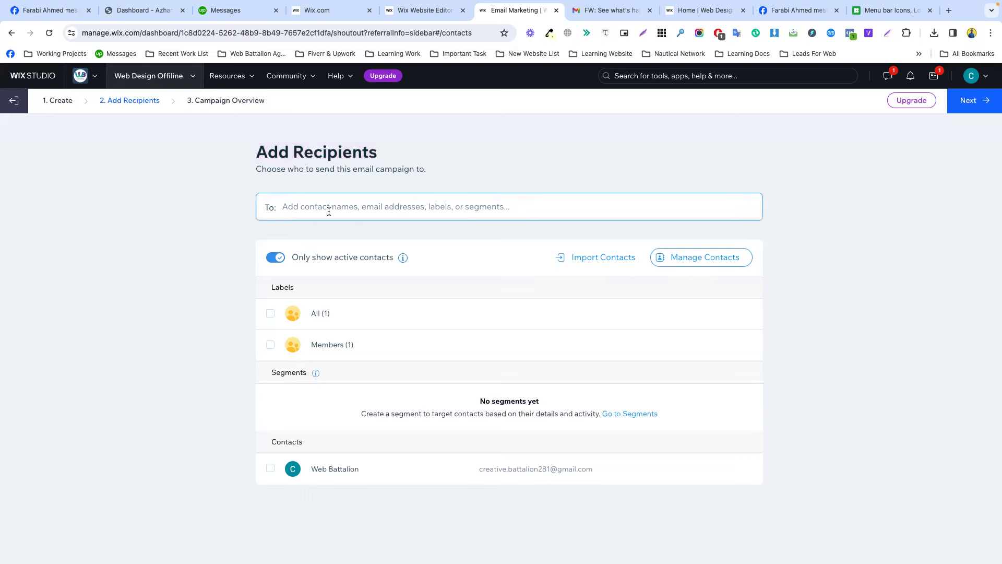
left_click(598, 258)
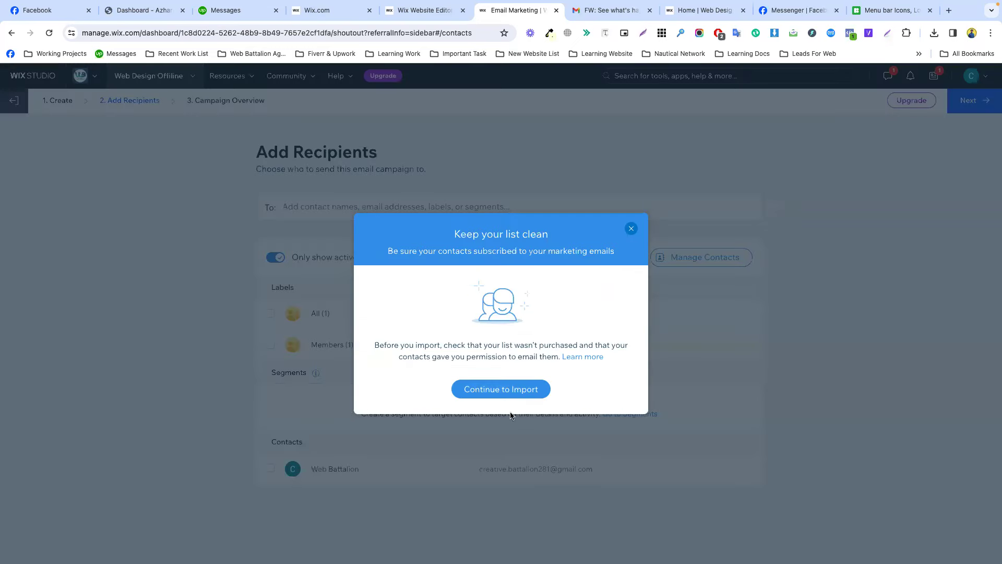
Continue to Import Contacts and choose Gmail account as the contact source.
left_click(502, 390)
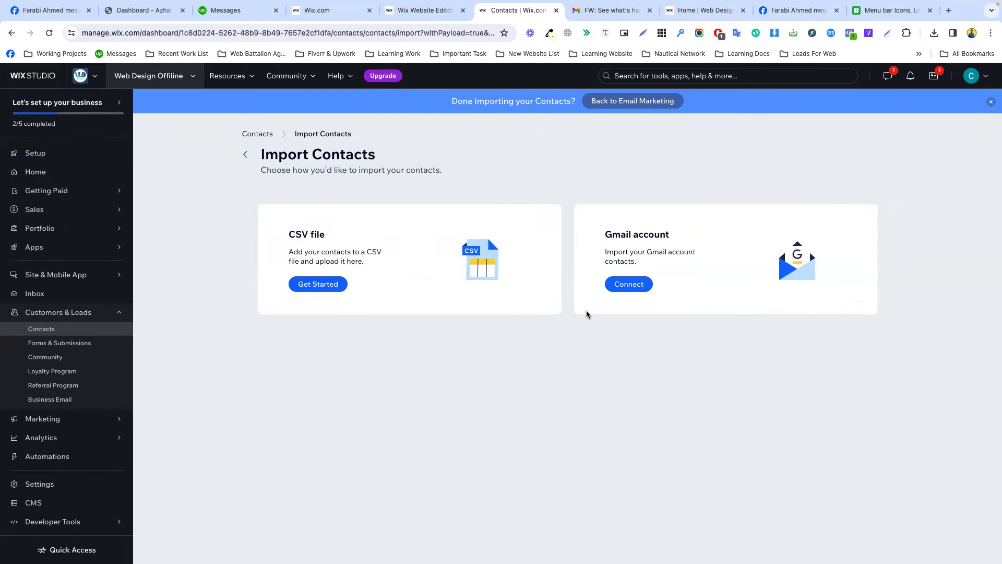
left_click(632, 288)
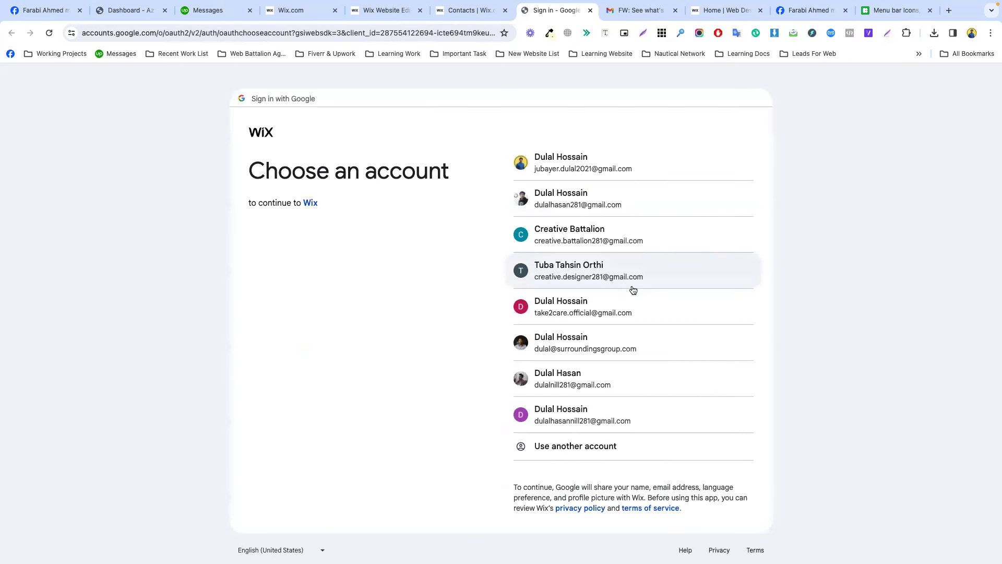
Pick the Google account, confirm signing in to Wix, and allow Wix the additional access.
left_click(599, 200)
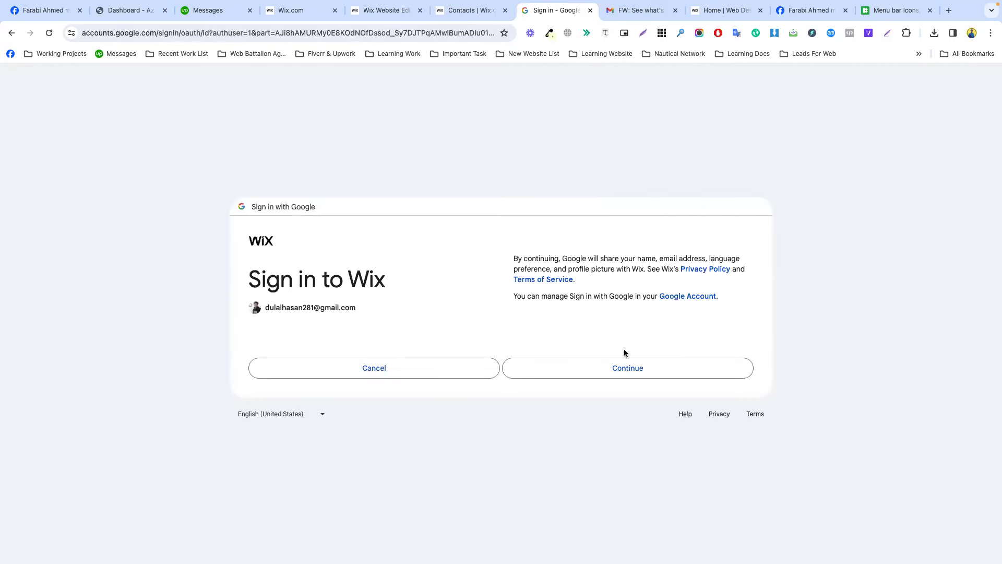
left_click(626, 375)
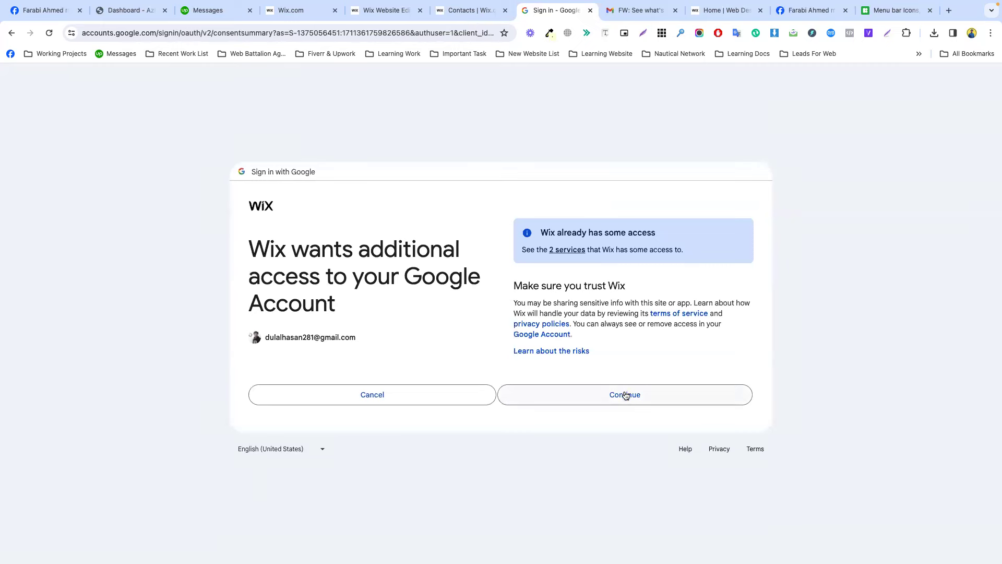
left_click(625, 395)
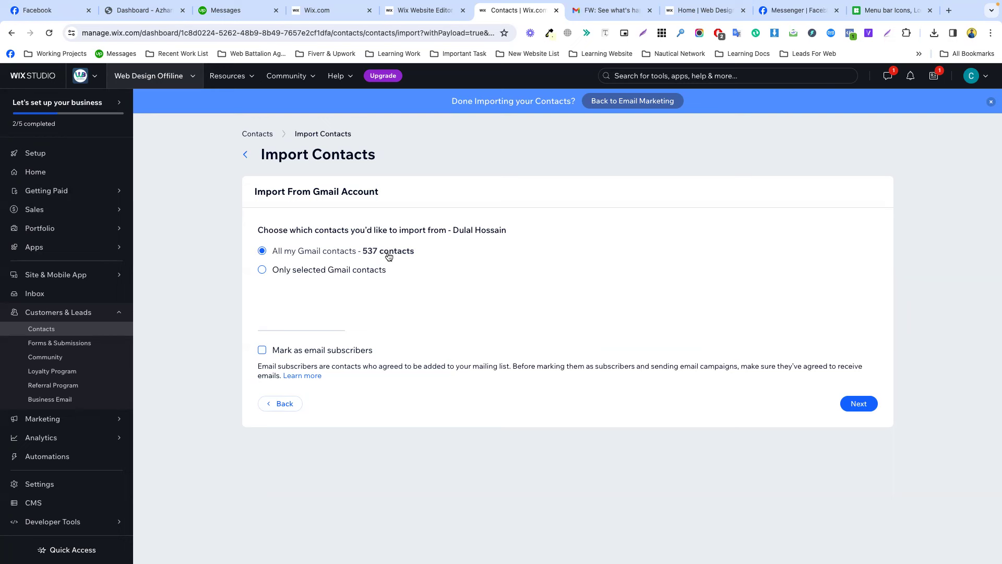
Import only selected Gmail contacts, settling on the All Contacts label after browsing My Contacts.
left_click(365, 272)
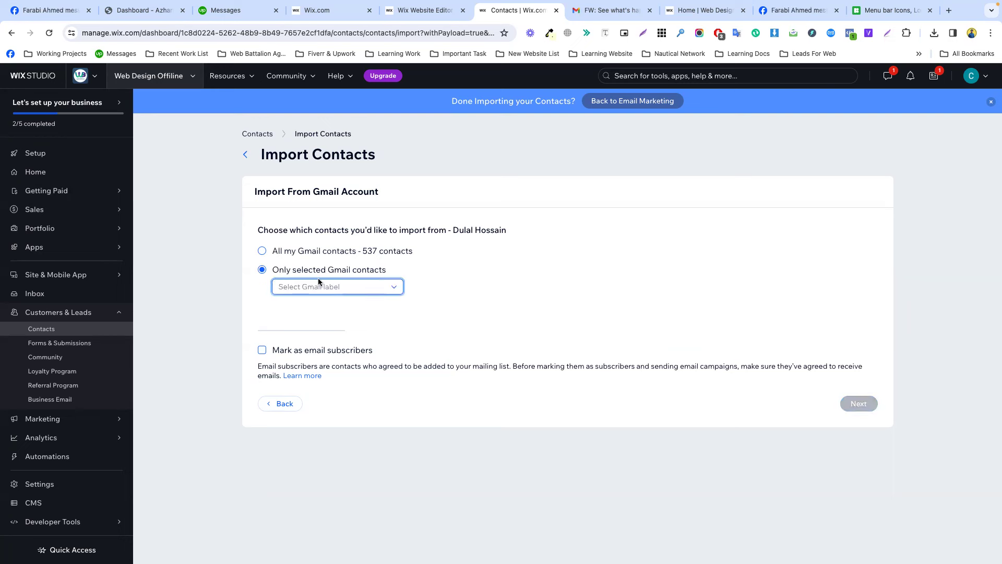
left_click(324, 286)
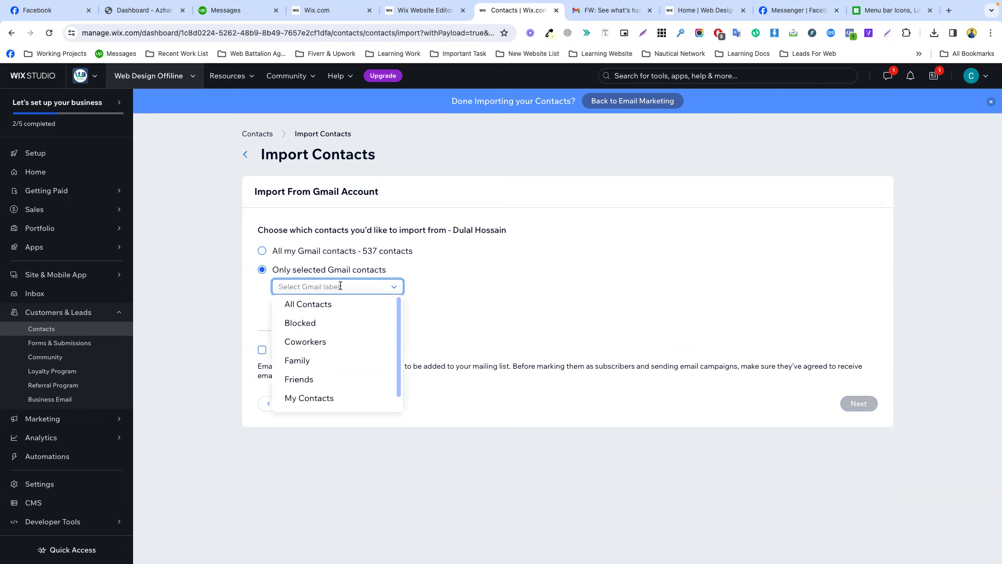
left_click(453, 288)
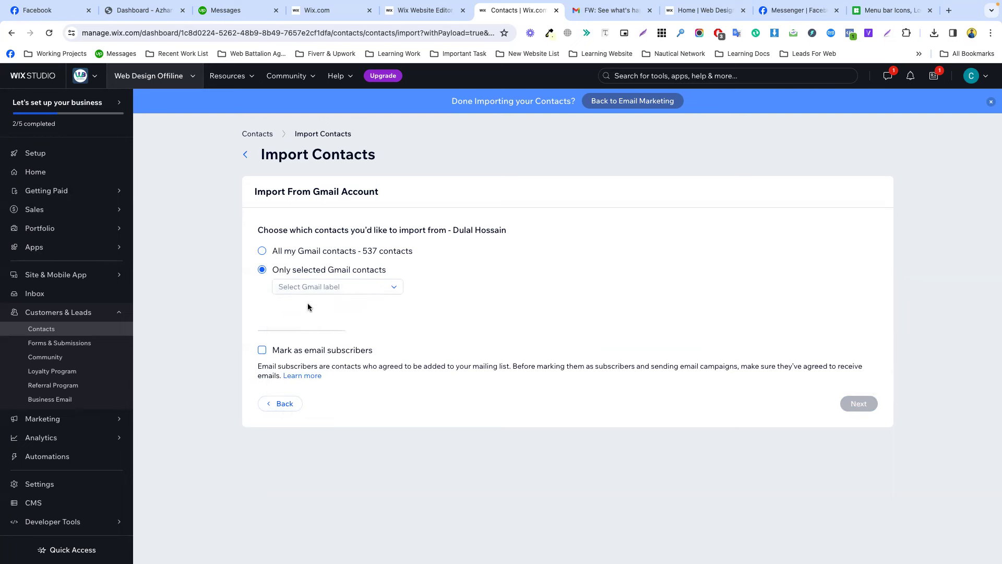
left_click(321, 289)
left_click(318, 307)
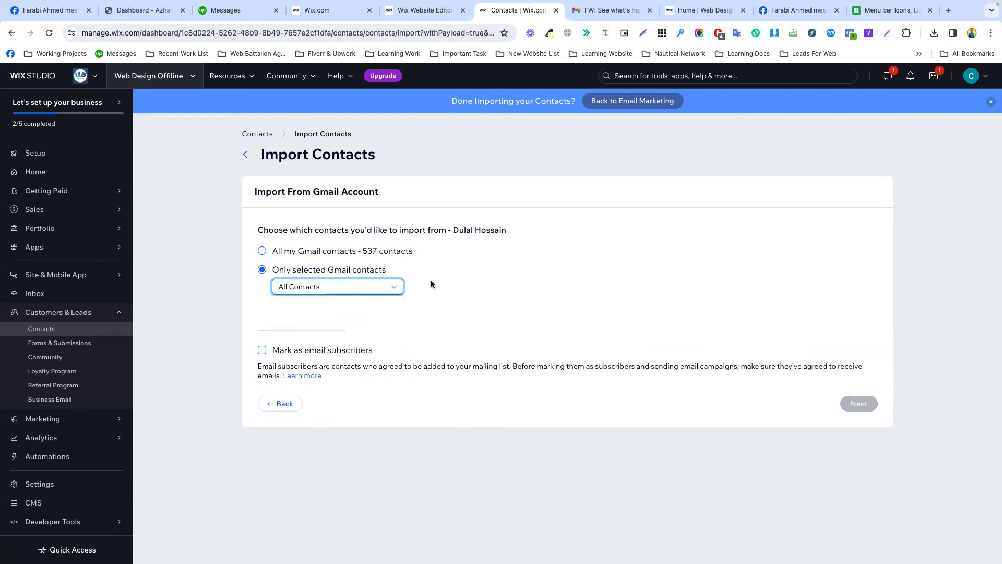
left_click(336, 287)
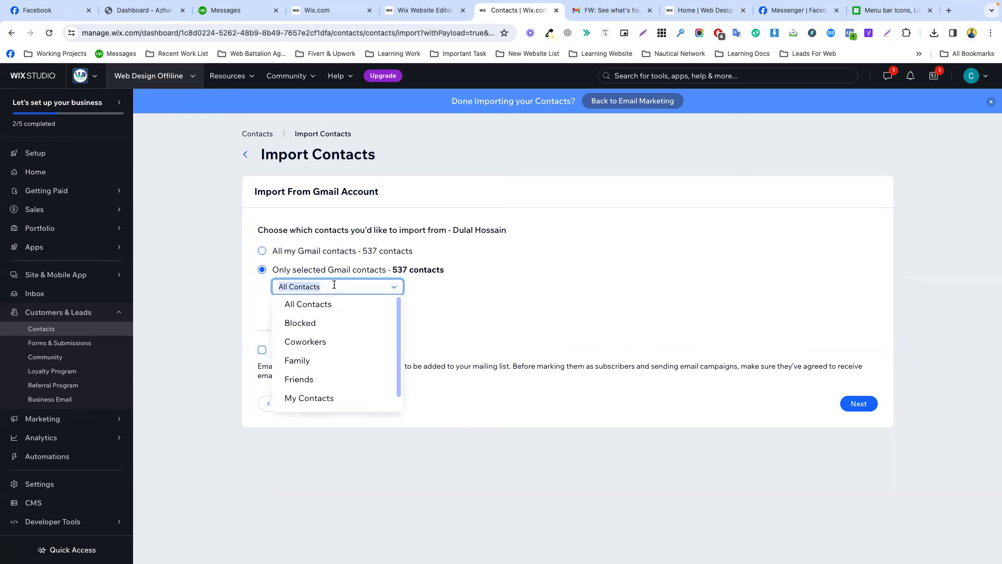
scroll(330, 350, "down", 1)
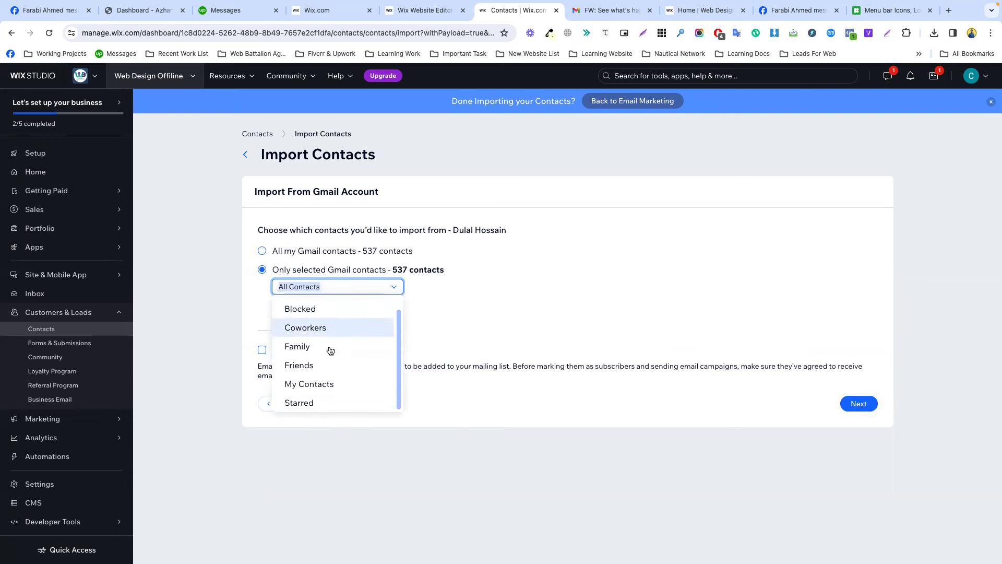
scroll(330, 350, "up", 1)
left_click(330, 400)
left_click(364, 287)
left_click(332, 306)
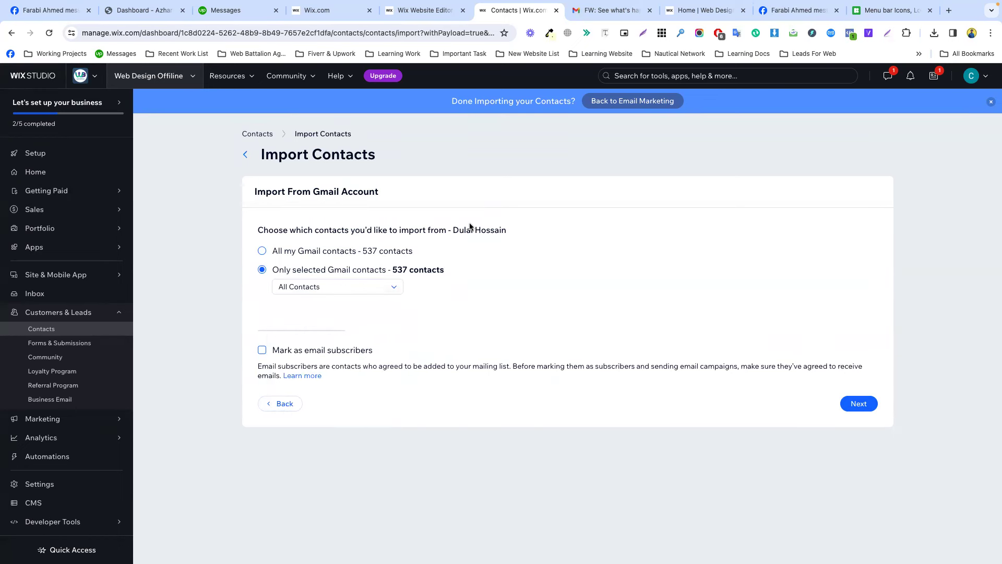
Run the Gmail import, adding 528 new contacts, and close the summary.
left_click(855, 410)
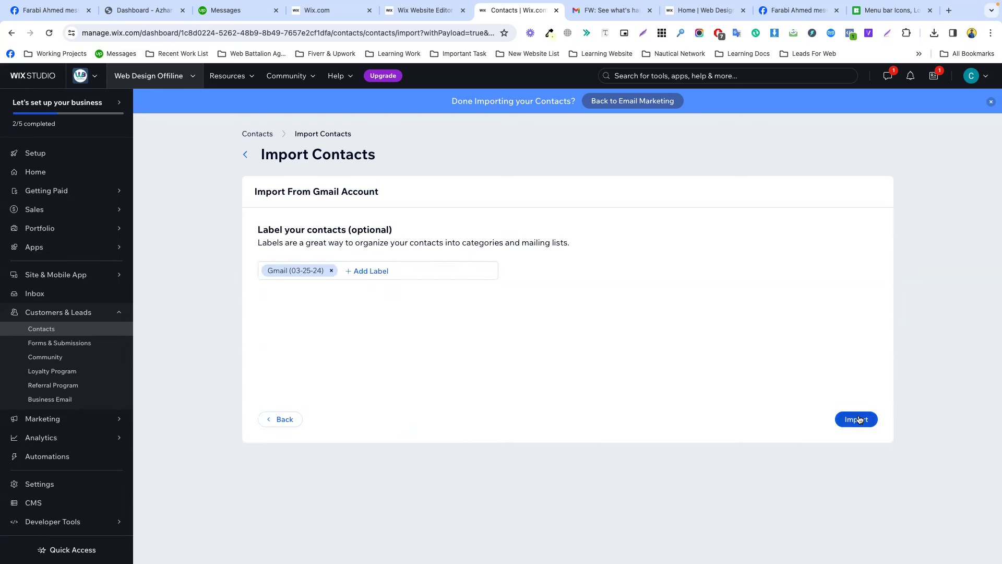
left_click(858, 419)
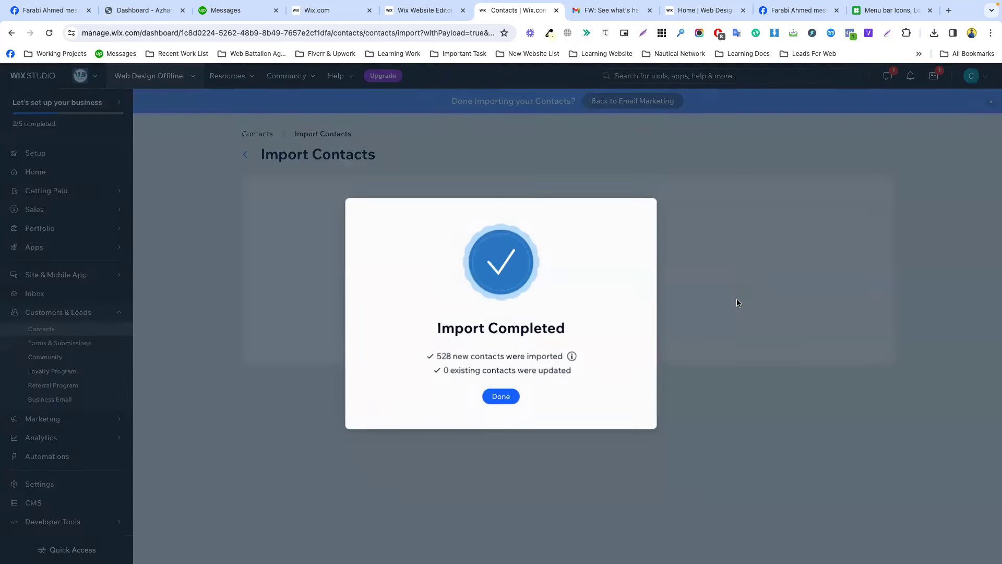
left_click(505, 396)
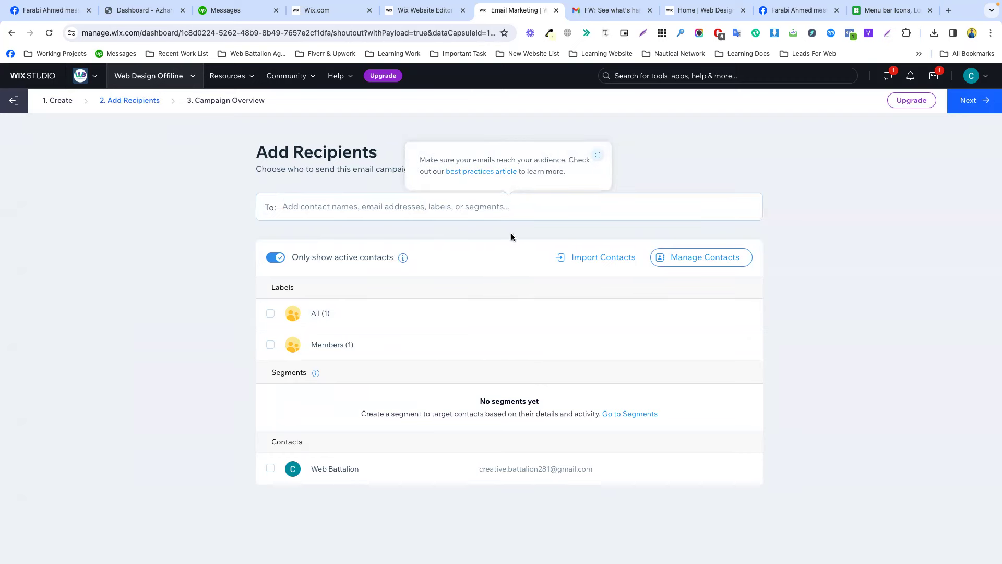
Scroll through the full 529-contact list, then go to Marketing > Email Marketing.
left_click(713, 258)
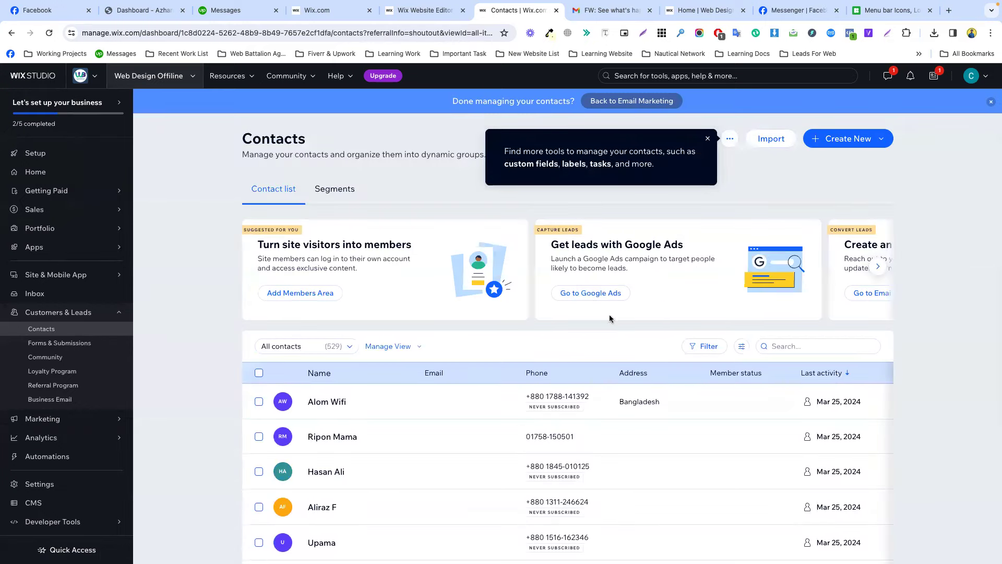
scroll(550, 341, "down", 3)
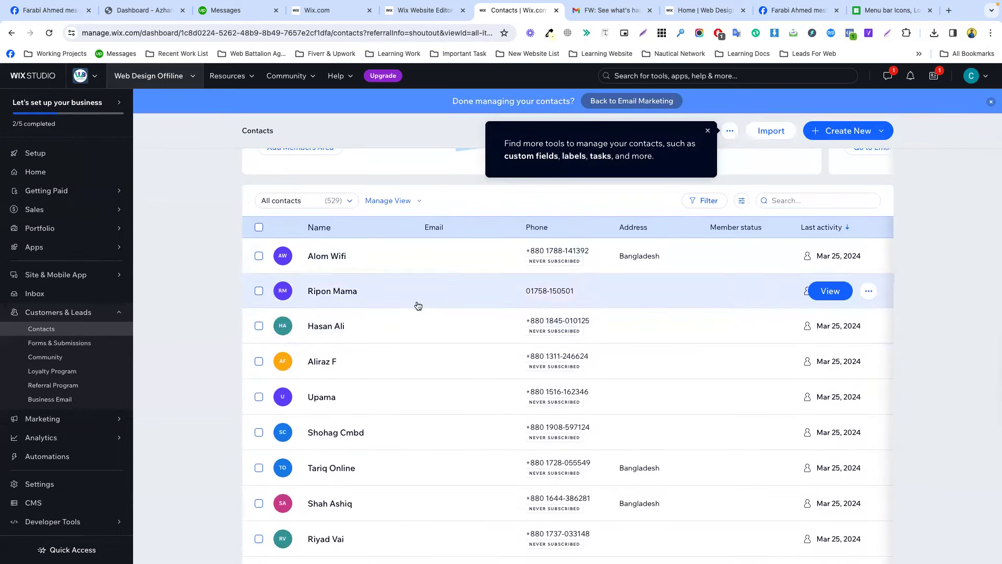
scroll(396, 400, "down", 15)
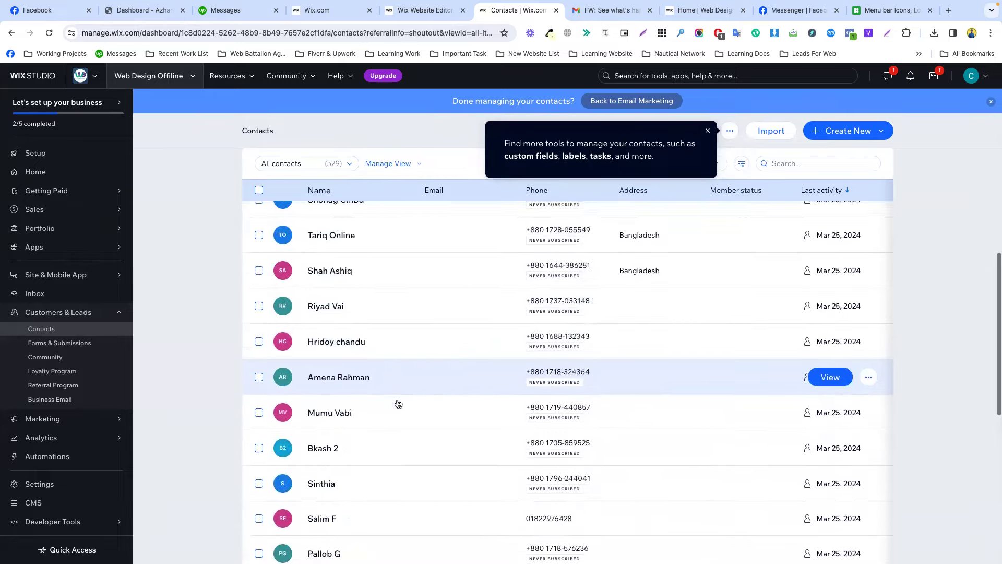
scroll(397, 403, "down", 20)
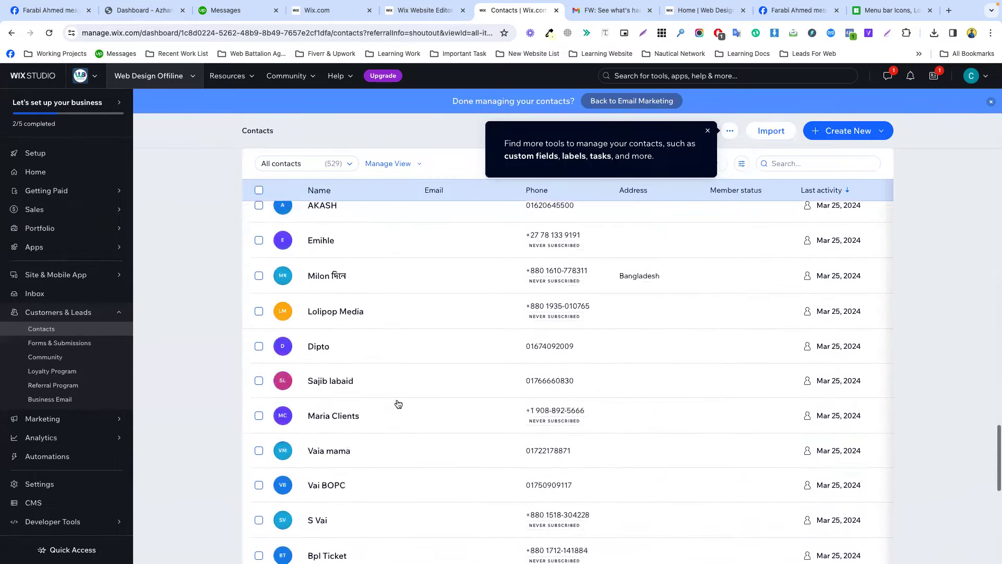
scroll(574, 366, "up", 20)
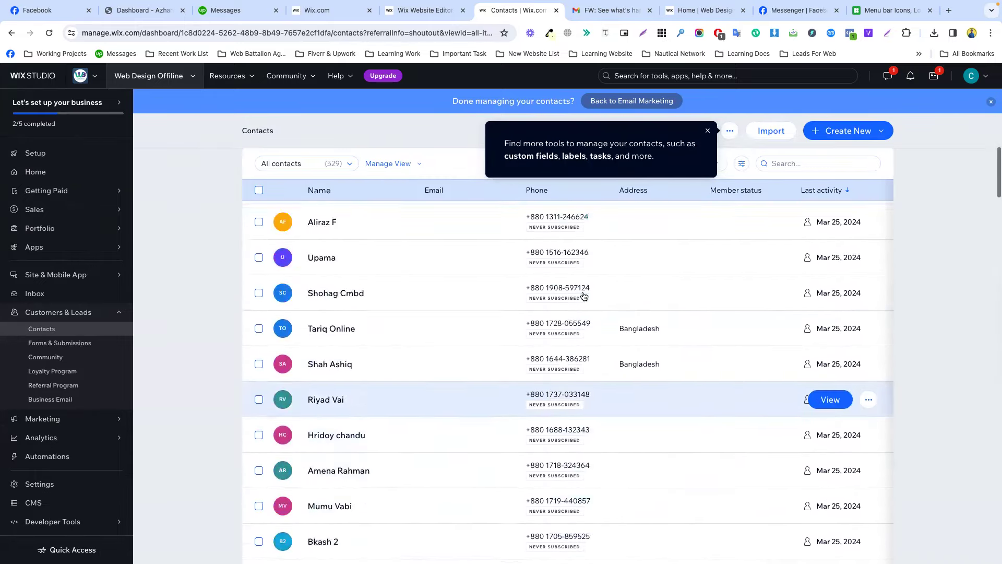
scroll(576, 404, "down", 2)
scroll(597, 405, "up", 2)
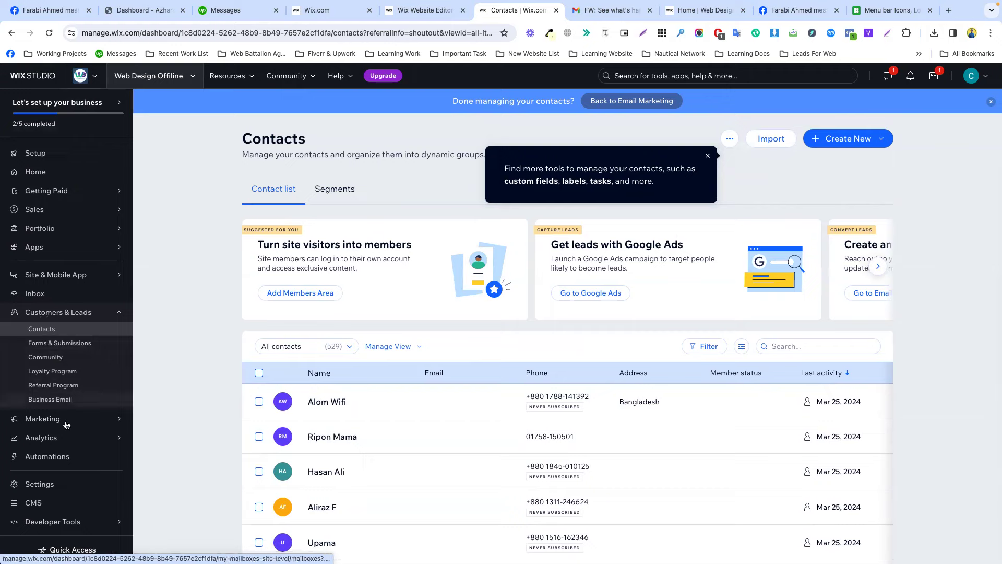
scroll(73, 421, "down", 5)
mouse_move(88, 416)
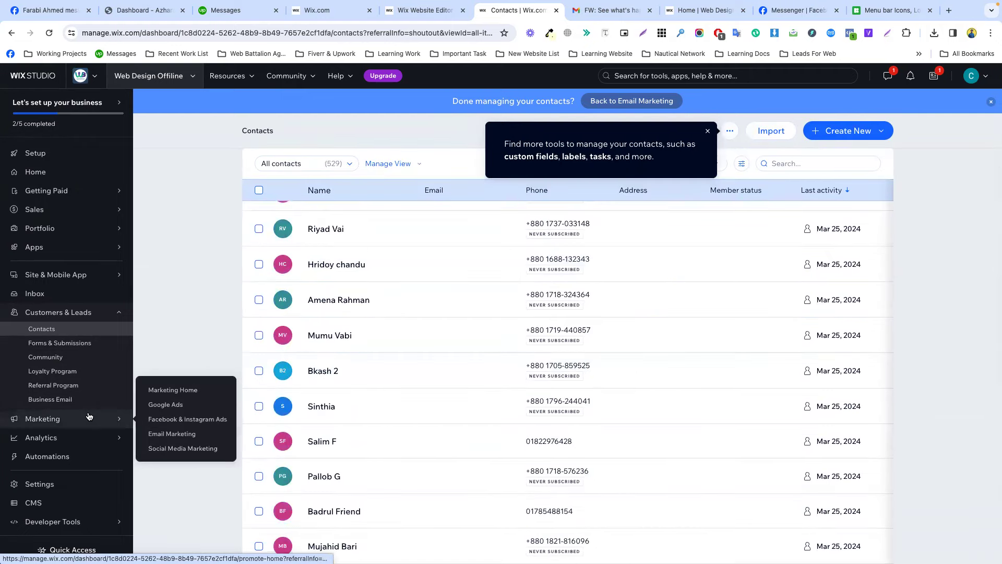
left_click(175, 435)
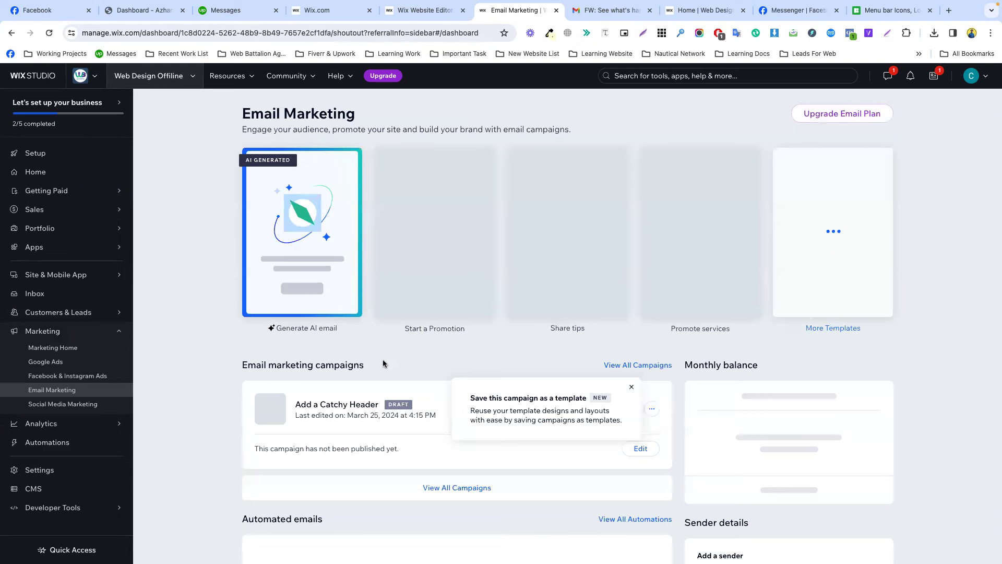
Dismiss the save-as-template tip and edit the Add a Catchy Header draft campaign.
scroll(384, 363, "down", 2)
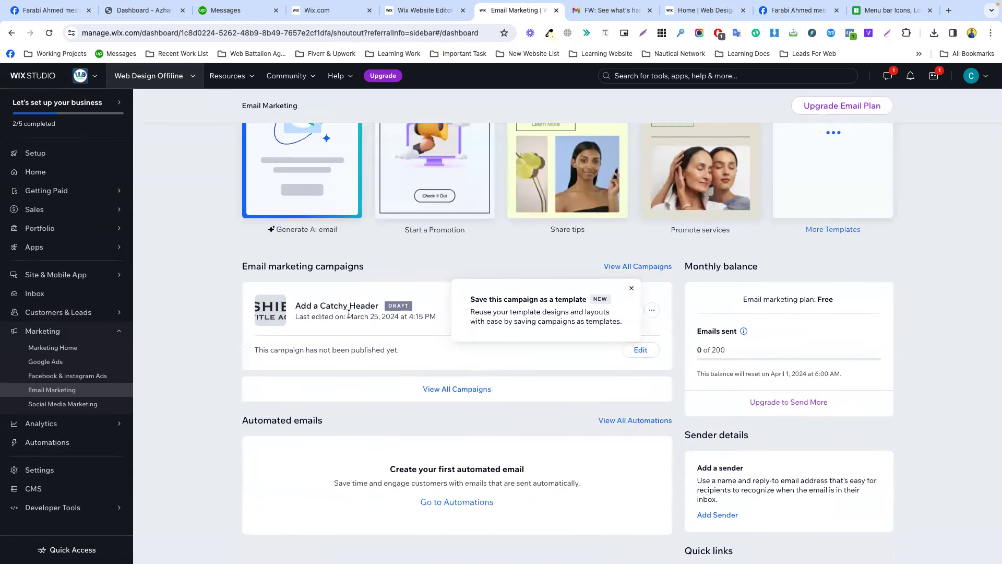
left_click(632, 288)
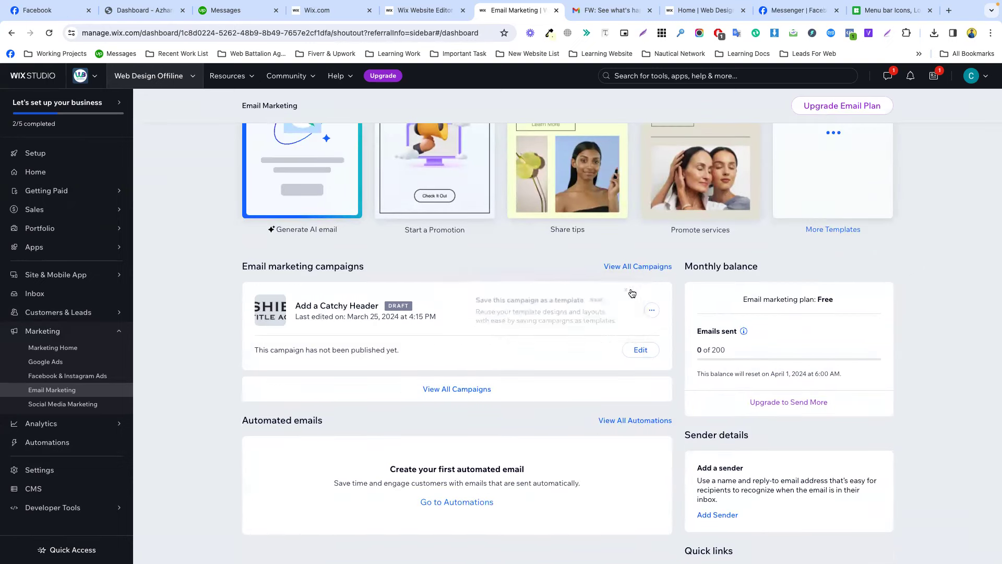
left_click(651, 311)
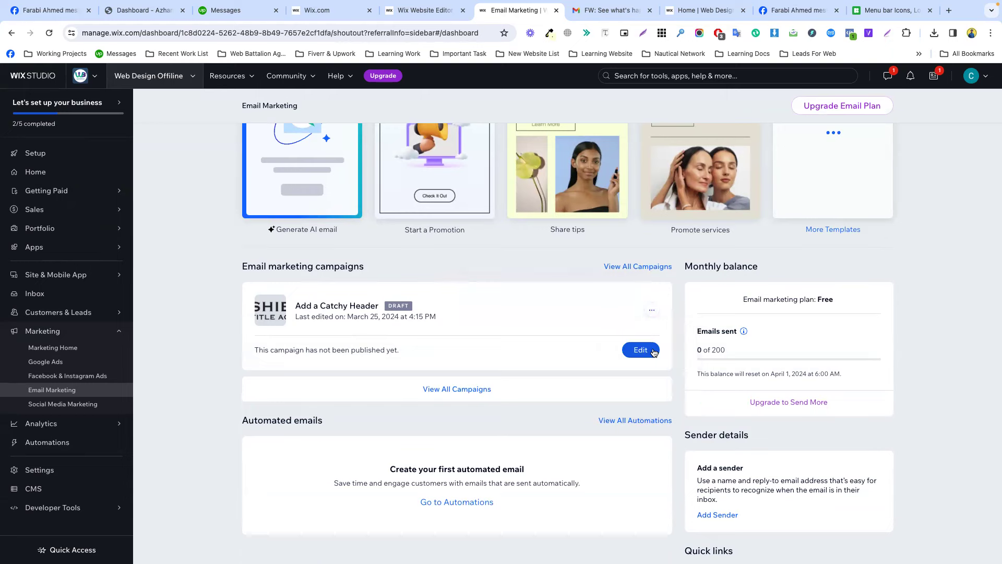
left_click(653, 350)
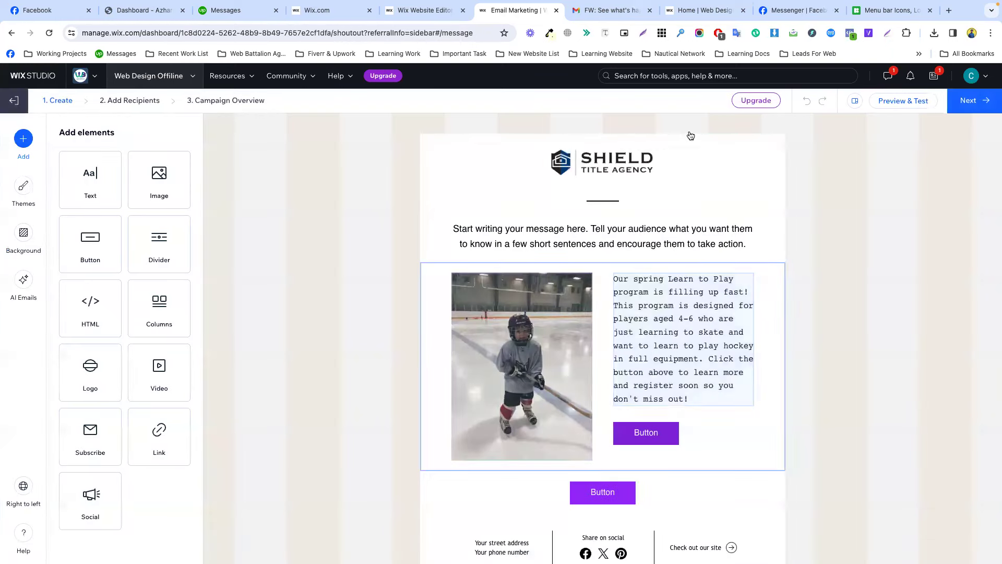
Add the All and Members labels as recipients and reach the Campaign Overview with 1 recipient.
left_click(970, 102)
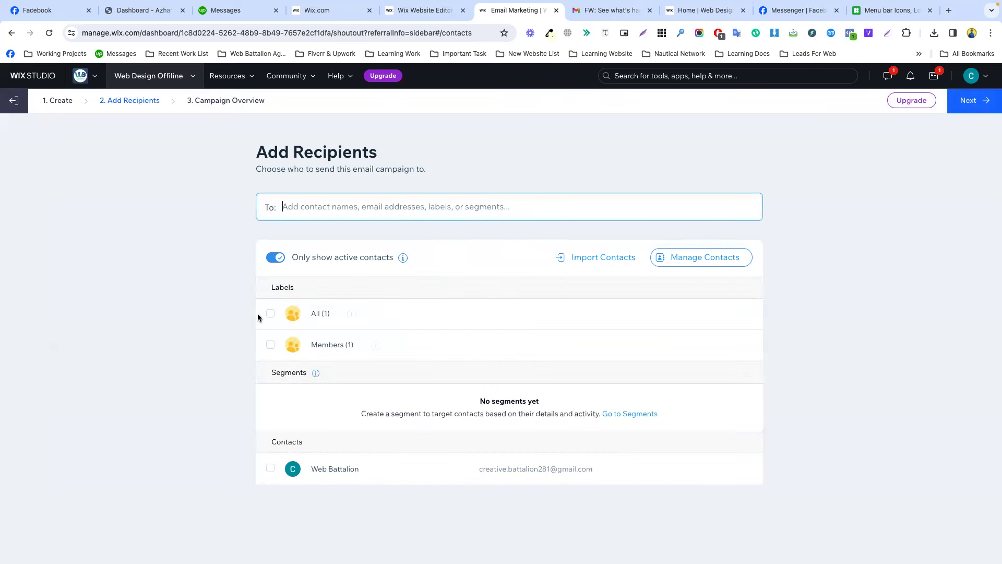
left_click(271, 315)
left_click(270, 345)
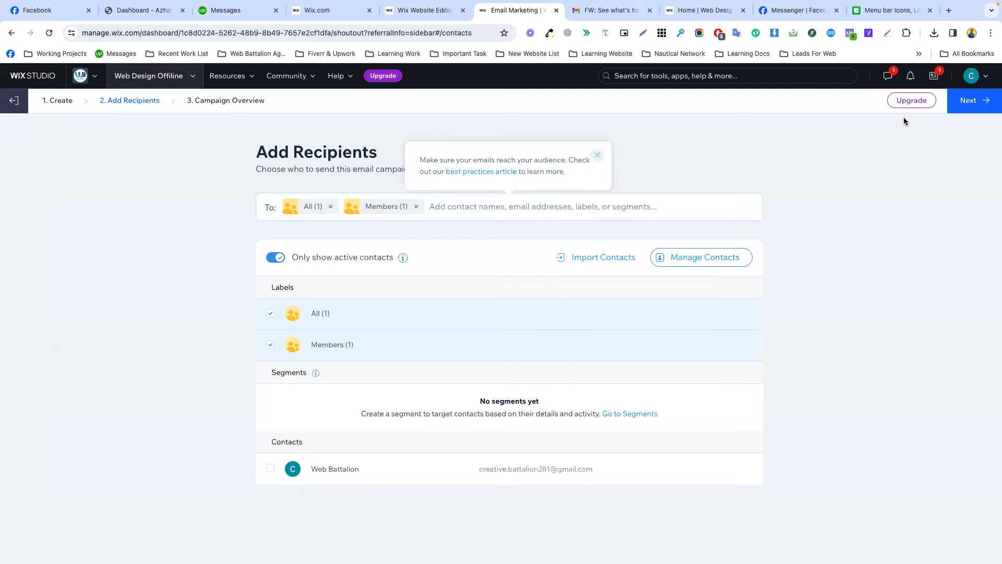
left_click(972, 101)
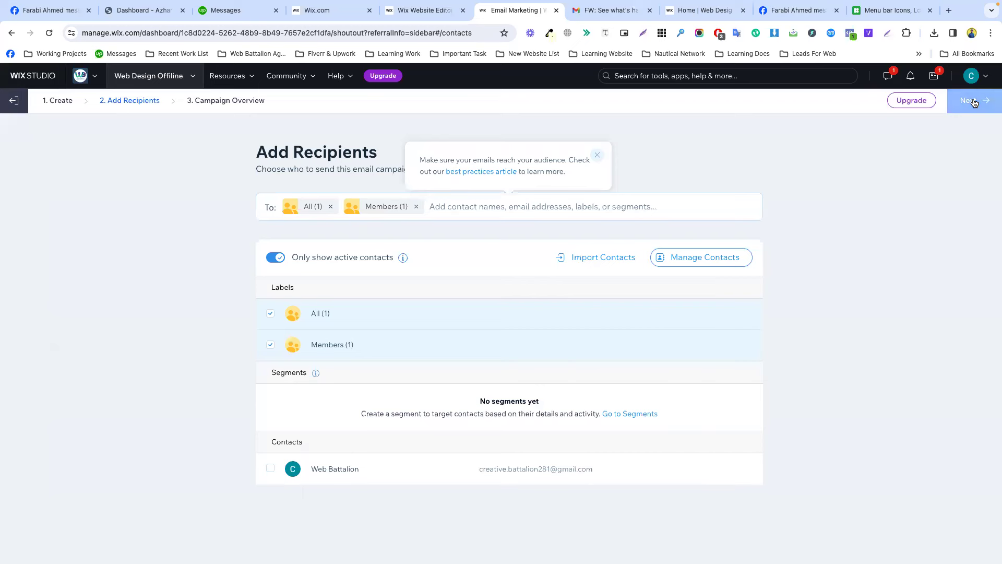
mouse_move(975, 103)
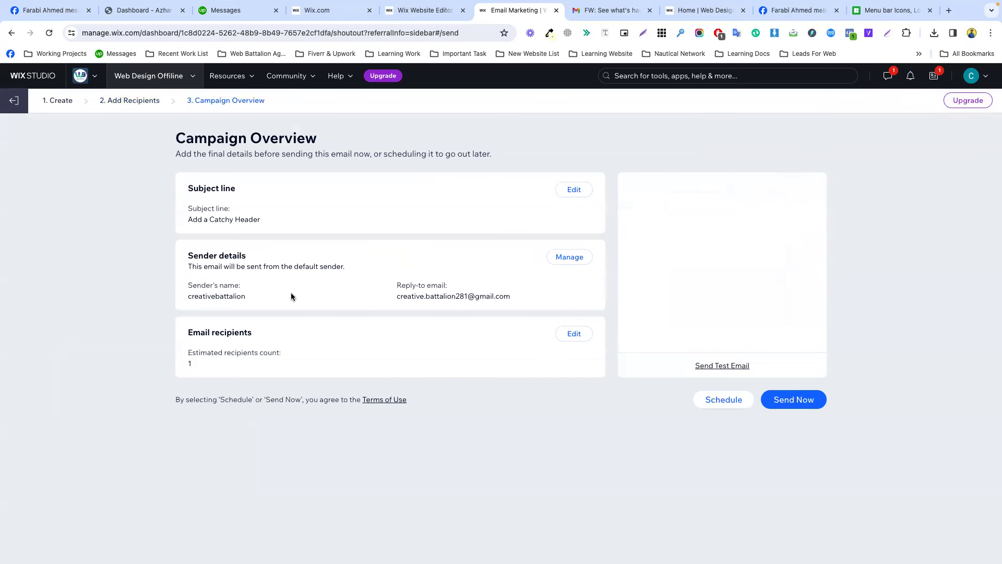
triple_click(218, 220)
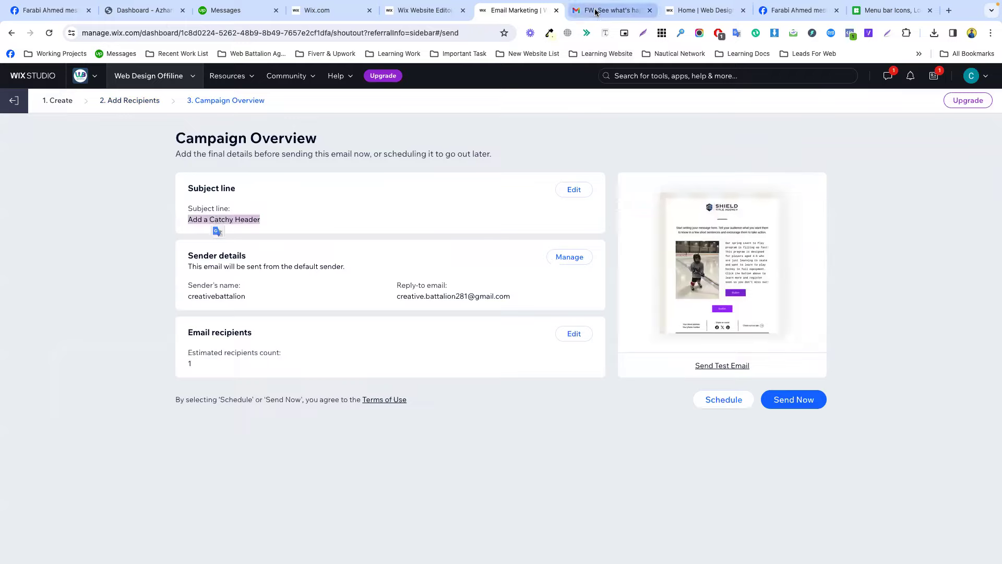
left_click(596, 12)
Read the forwarded 'See what's happening!' email's Learn to Play and U7-U11 sections, then return to Wix.
scroll(517, 190, "up", 15)
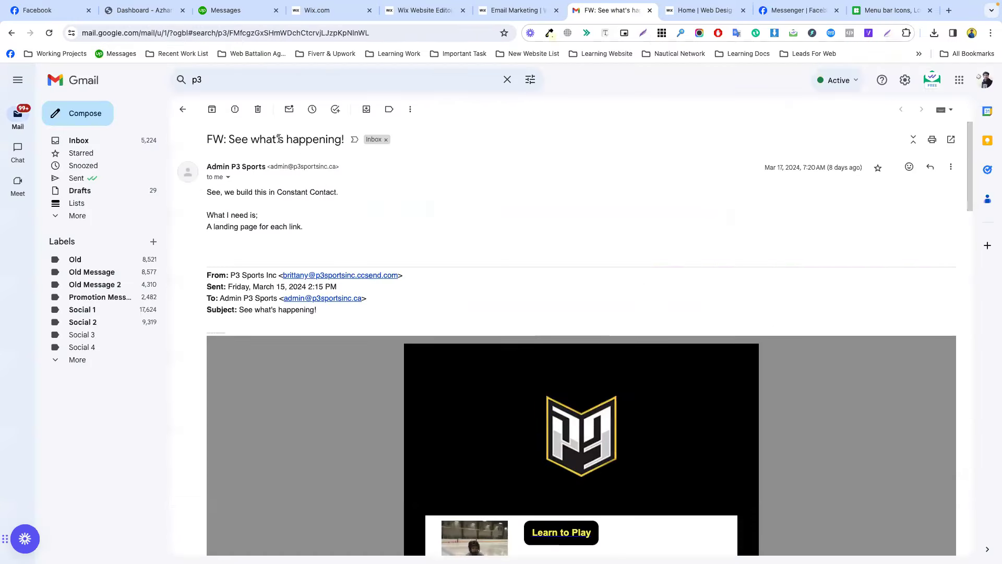
double_click(269, 138)
left_click(228, 140)
left_click_drag(231, 140, 346, 143)
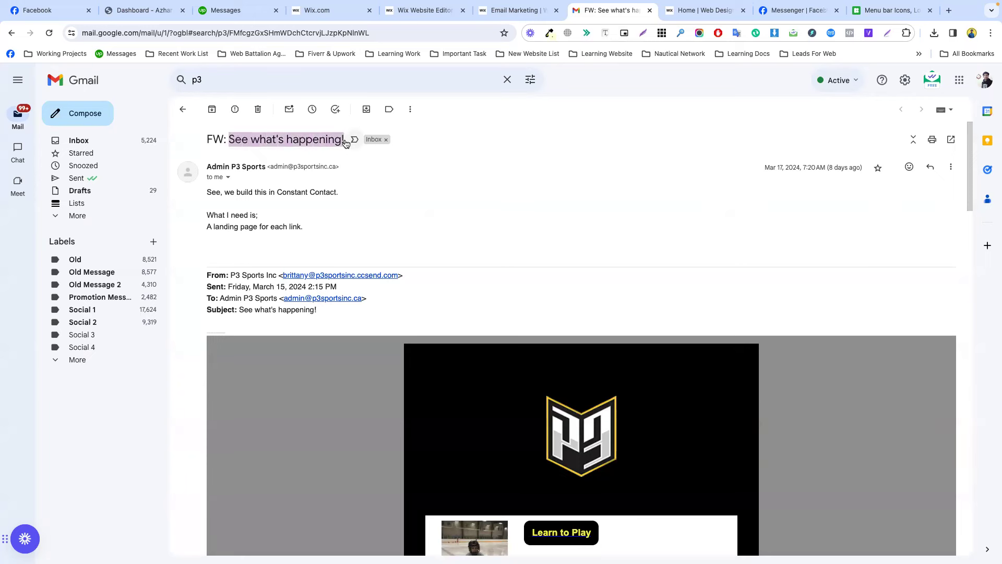
scroll(597, 346, "down", 5)
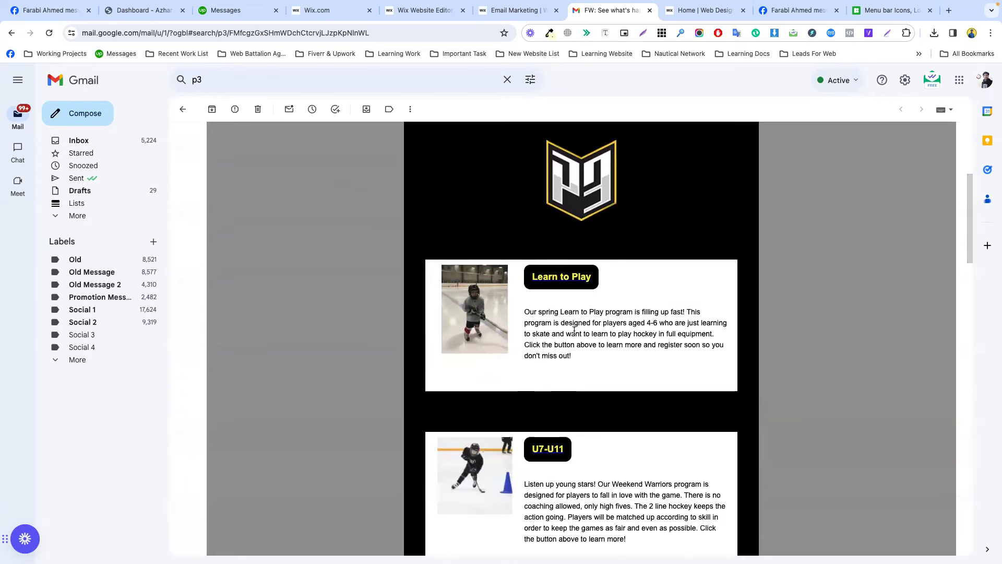
left_click(517, 10)
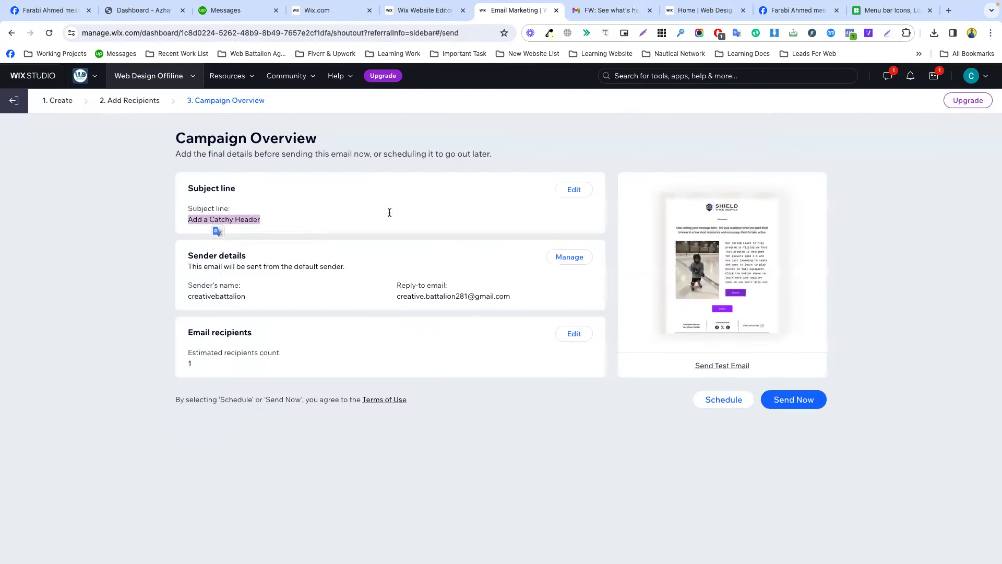
Replace the subject line with '50% Sales of on Eid Ul Fitre to Buy Panjabi'.
left_click(564, 189)
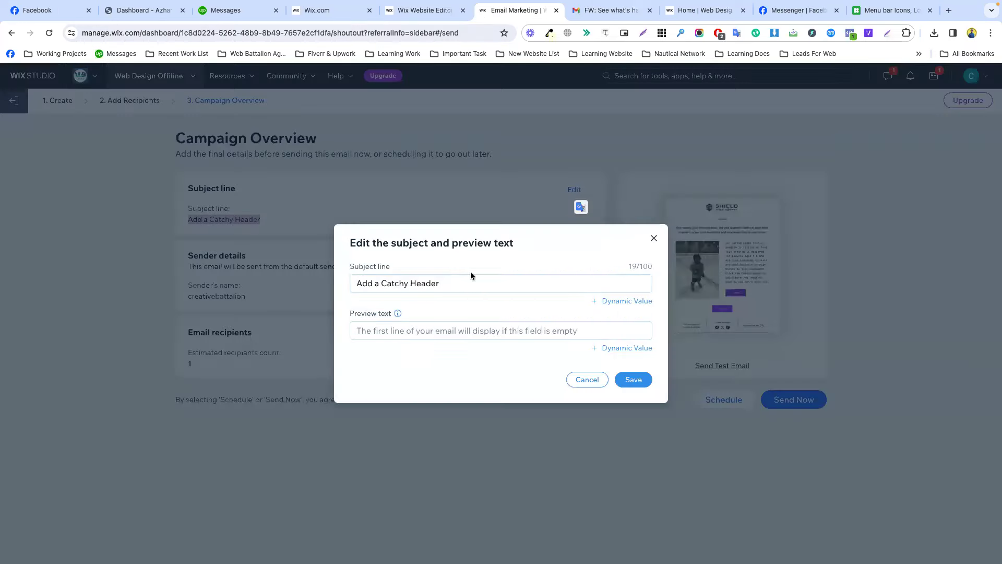
key("ctrl+a")
type("50% Sales of on Eid UI F")
key("BackSpace")
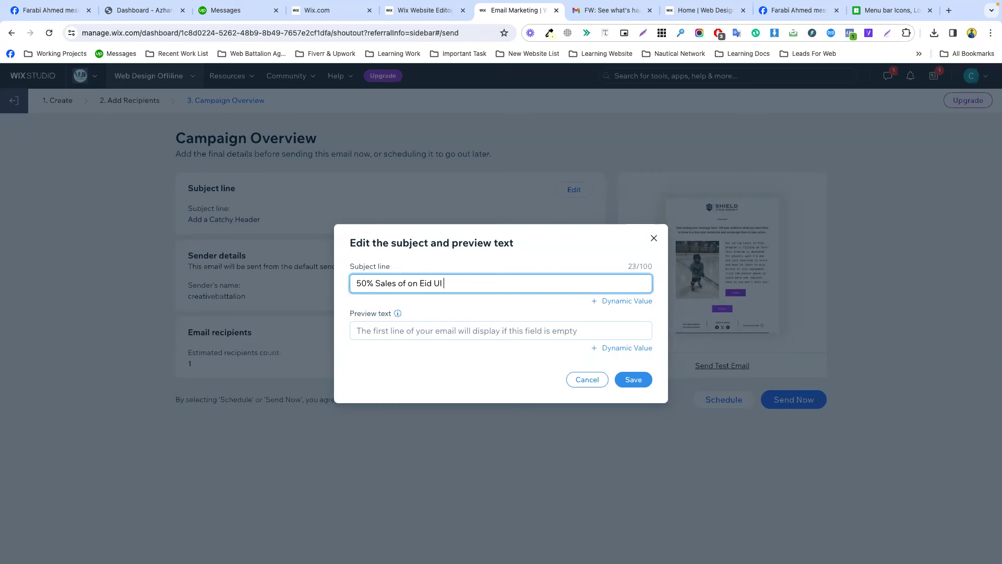
type("Fitre")
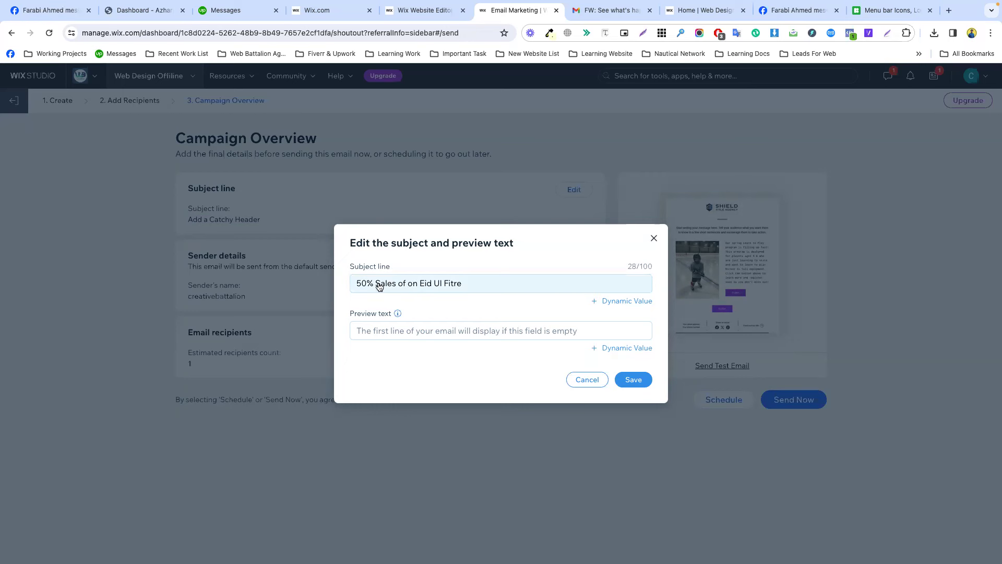
left_click(396, 283)
triple_click(431, 282)
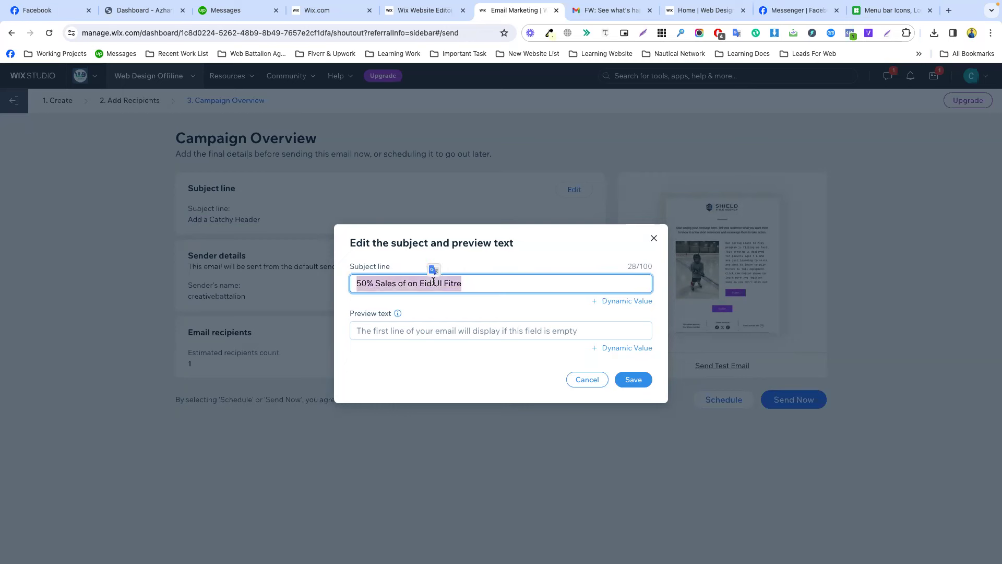
key("Home")
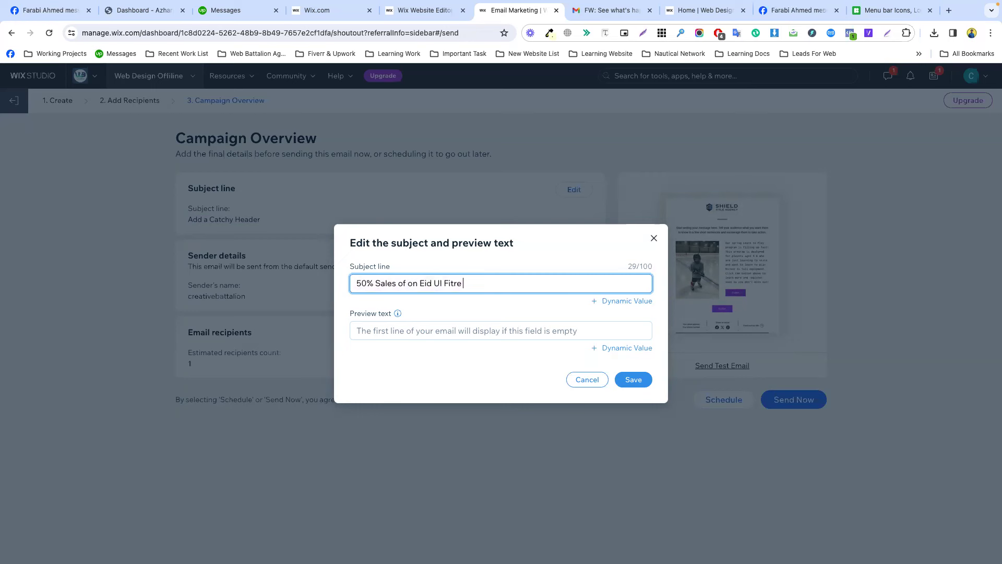
type("to B")
type("uy")
type("Buy ")
type("Panjabi")
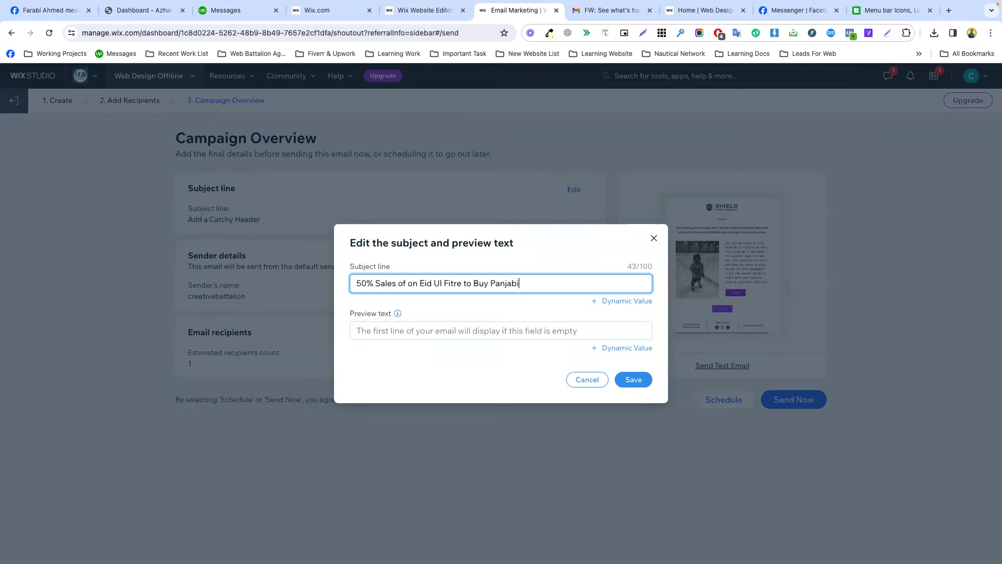
key("ctrl+a")
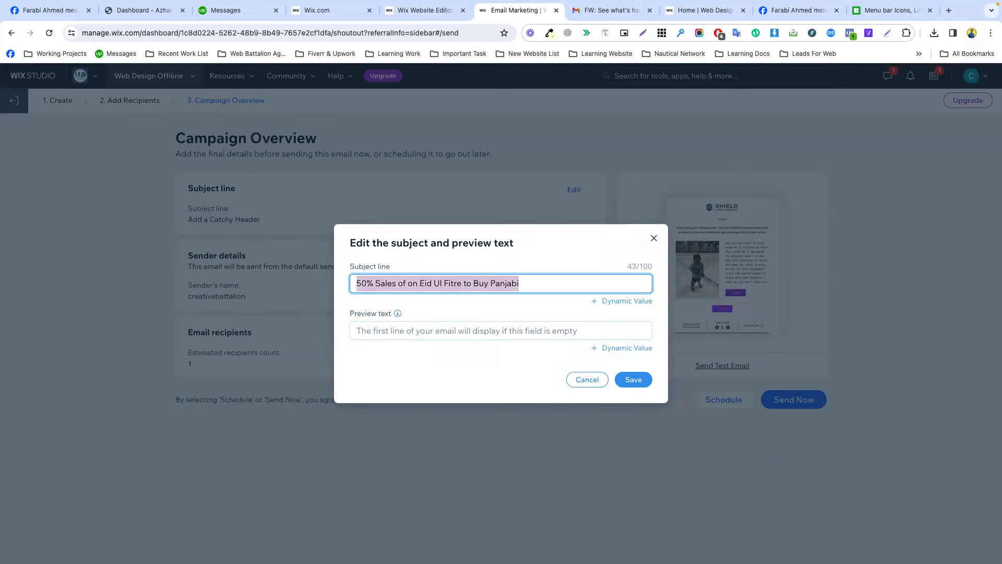
Move into the Preview text field and save the new subject line.
left_click(424, 328)
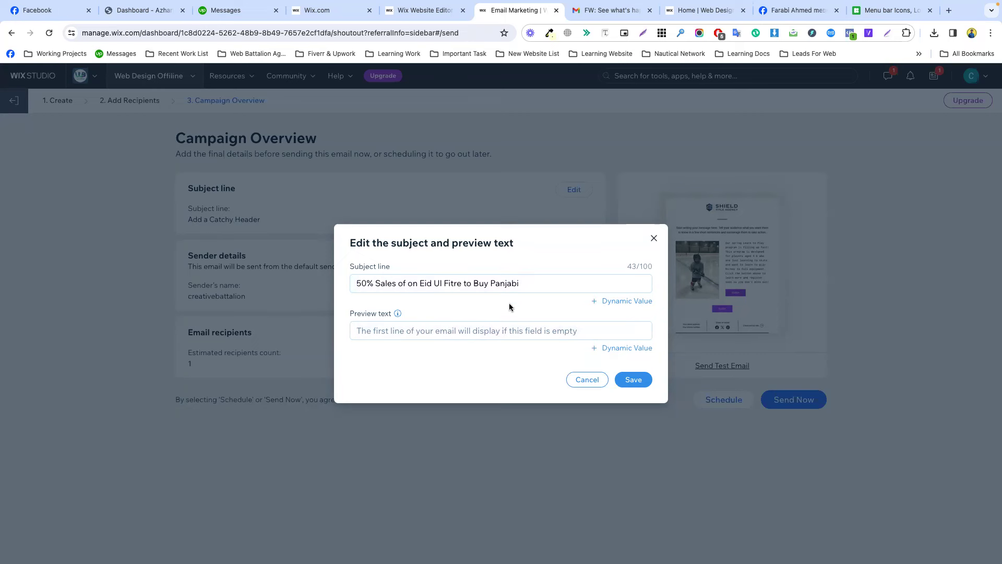
left_click(550, 342)
left_click(525, 333)
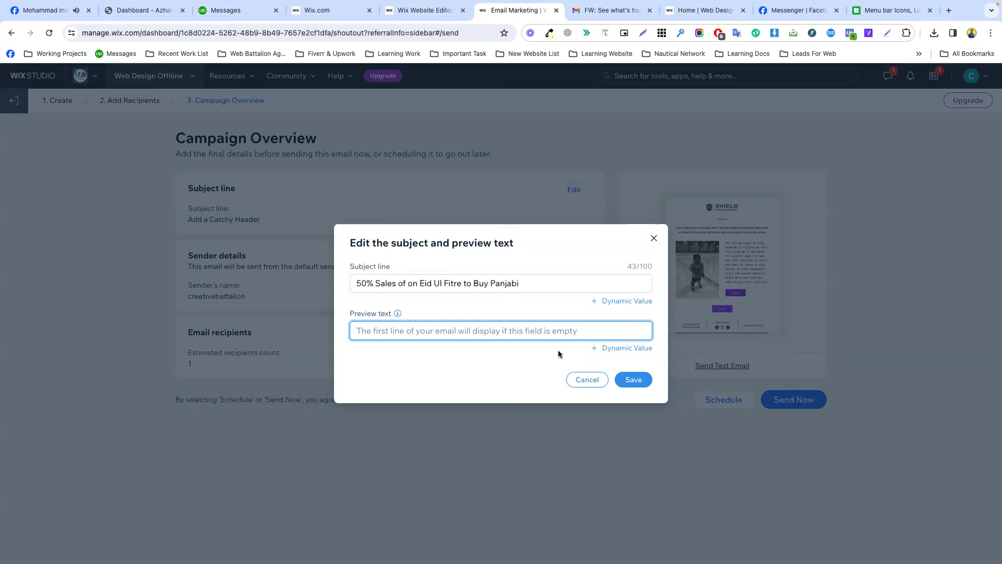
left_click(633, 380)
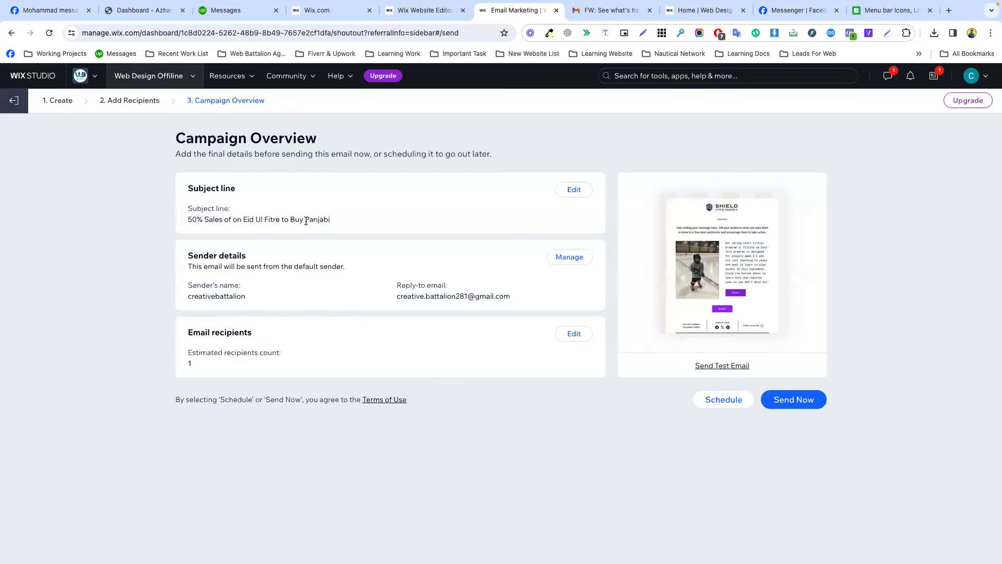
Open Sender details and change the sender's name to CodemanBD.
triple_click(306, 220)
left_click(422, 270)
left_click(560, 259)
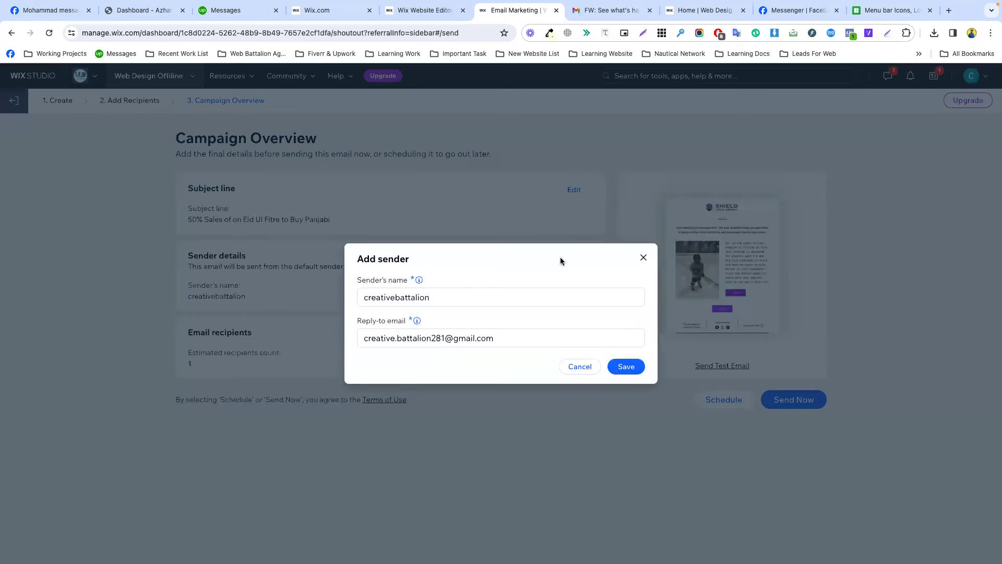
double_click(436, 298)
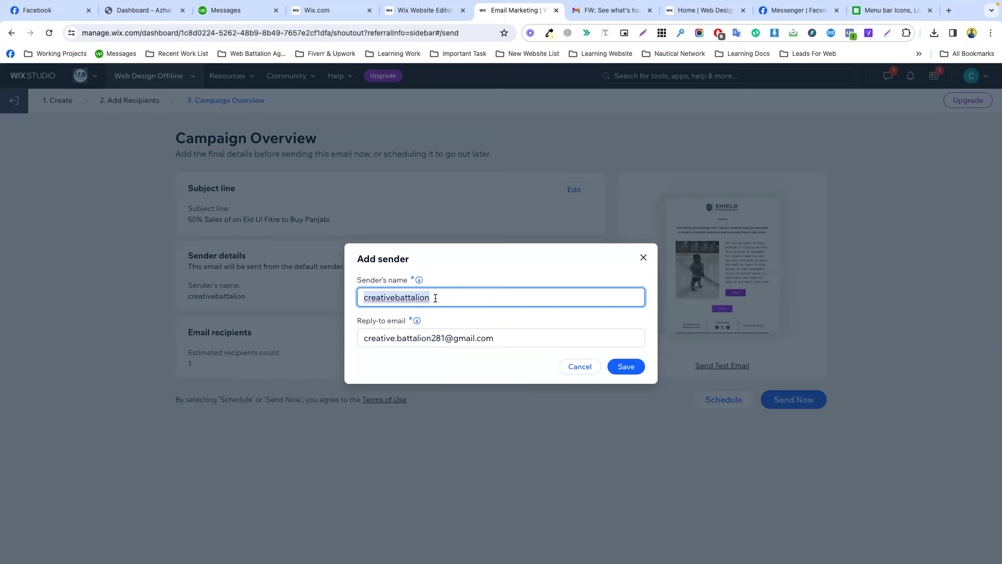
type("Be")
key("BackSpace")
type("CodemanB")
left_click(469, 272)
Review the reply-to email, glance at Gmail, and save the sender details.
triple_click(416, 340)
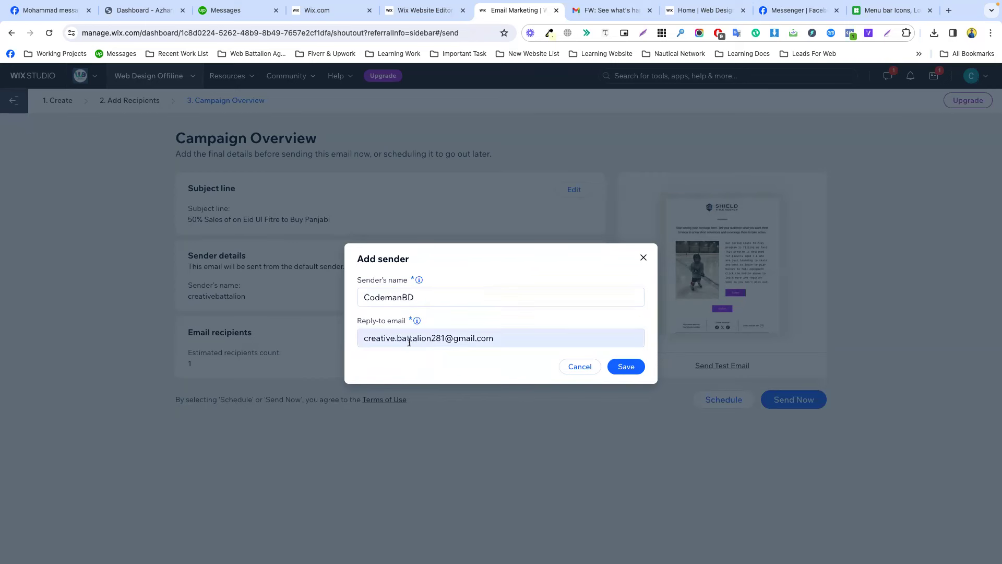
left_click(452, 324)
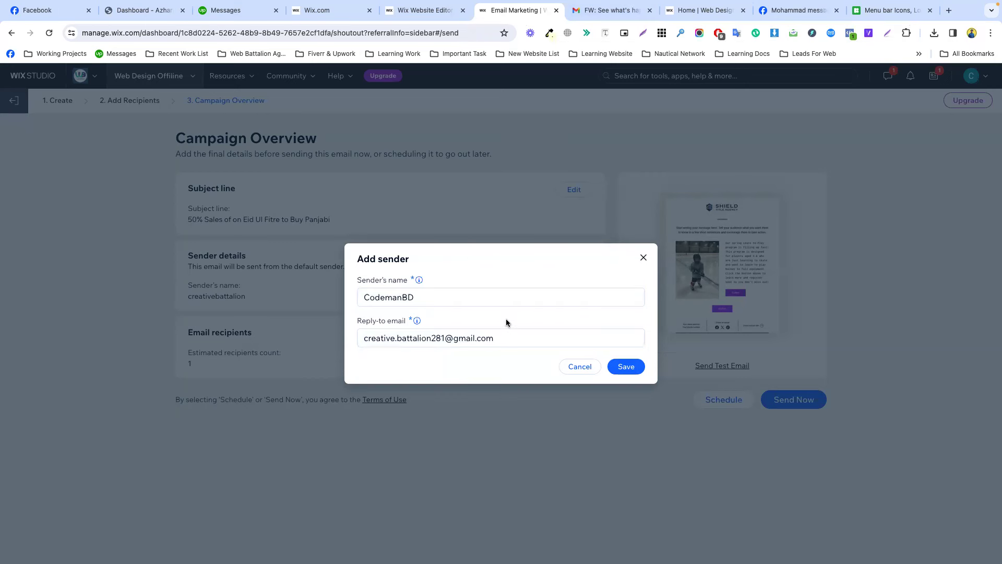
left_click(606, 10)
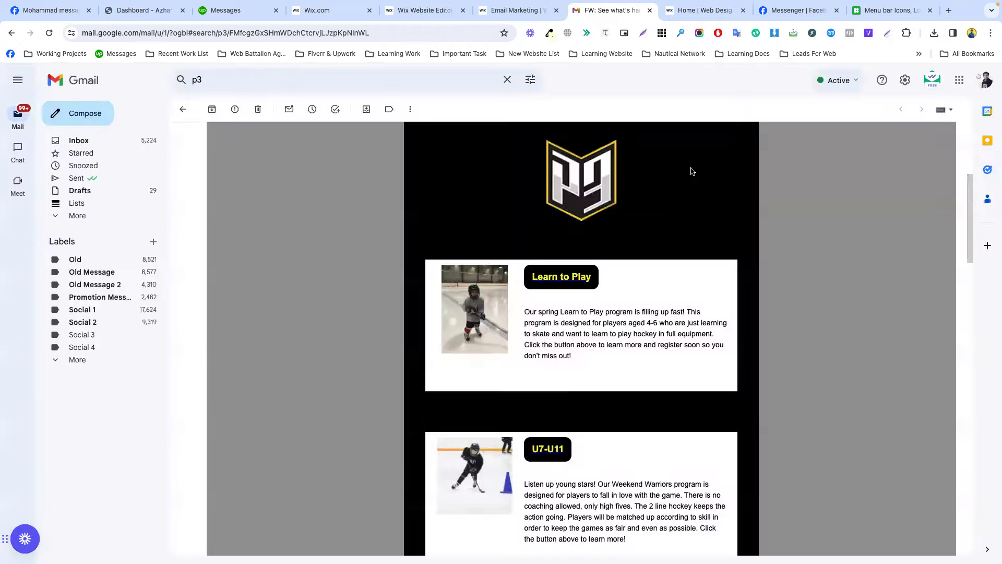
left_click(519, 12)
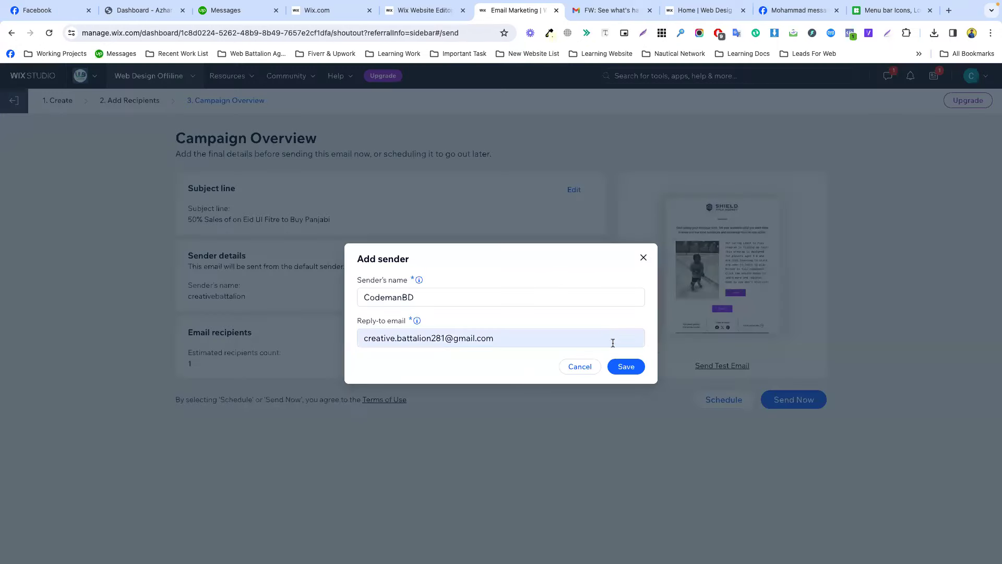
left_click(626, 367)
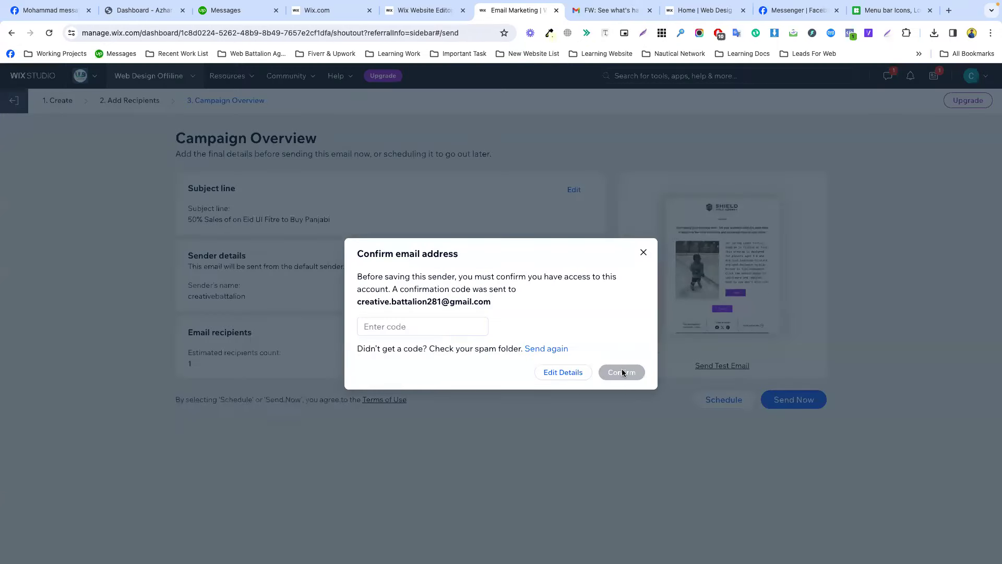
Find the Wix confirmation code email in the other Google account's Gmail inbox.
triple_click(451, 302)
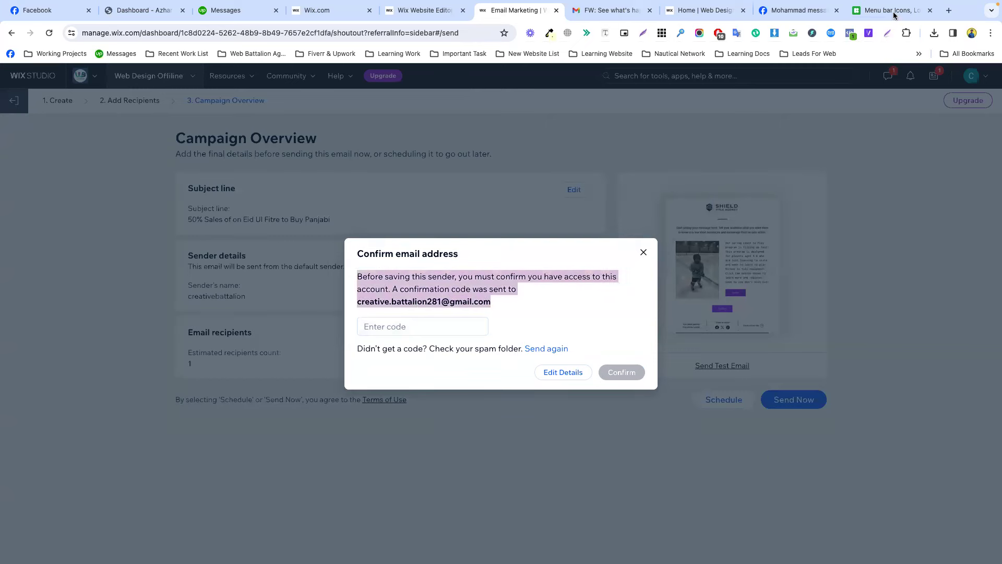
left_click(613, 10)
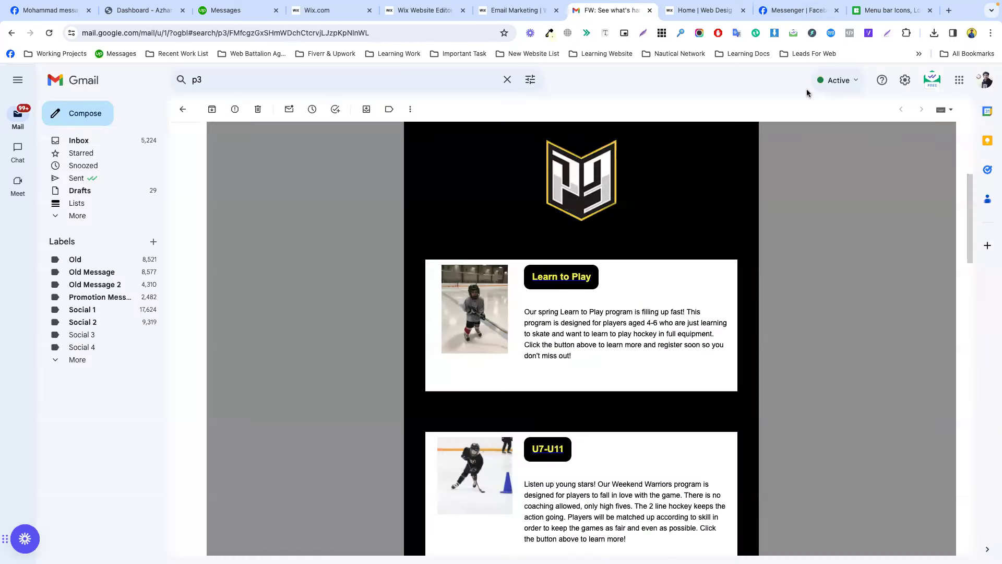
left_click(985, 80)
left_click(853, 300)
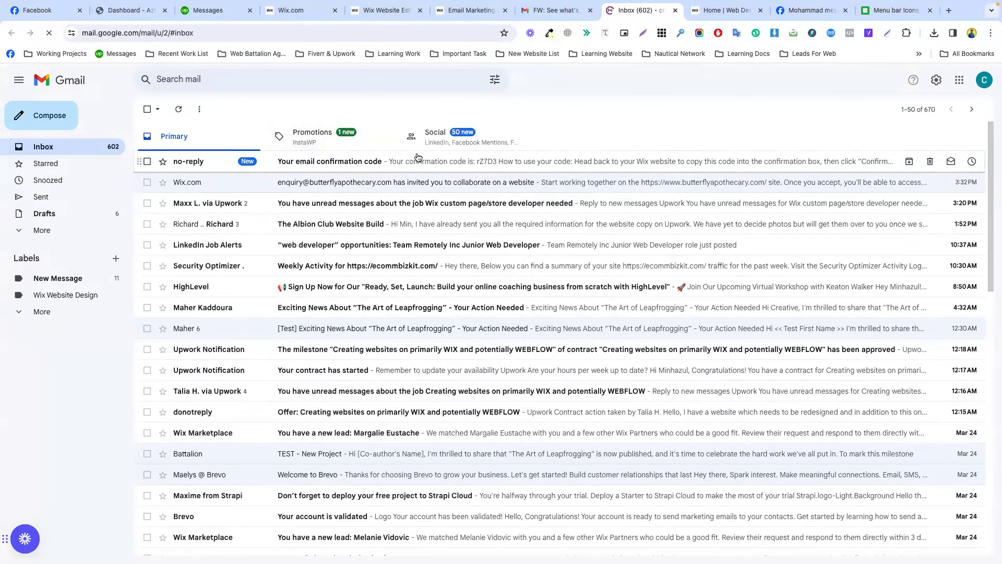
left_click(418, 161)
Copy the confirmation code from the email and return to Wix's Confirm email address dialog.
double_click(479, 299)
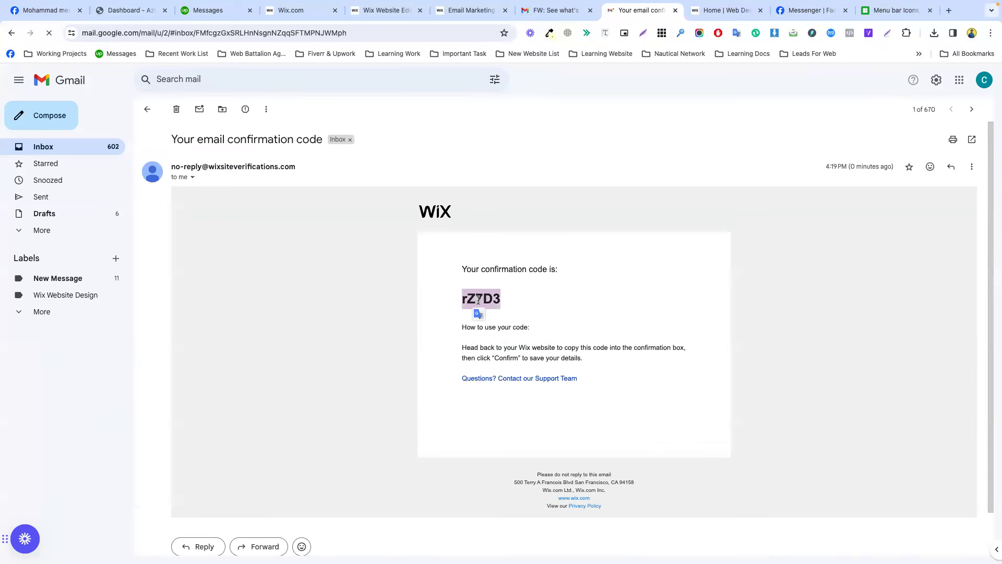
left_click(479, 299)
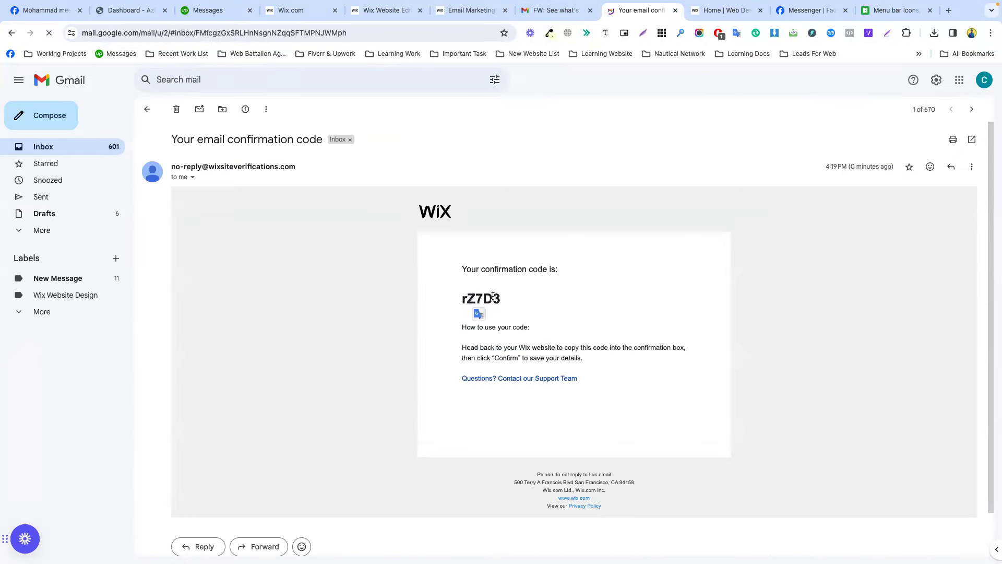
double_click(493, 296)
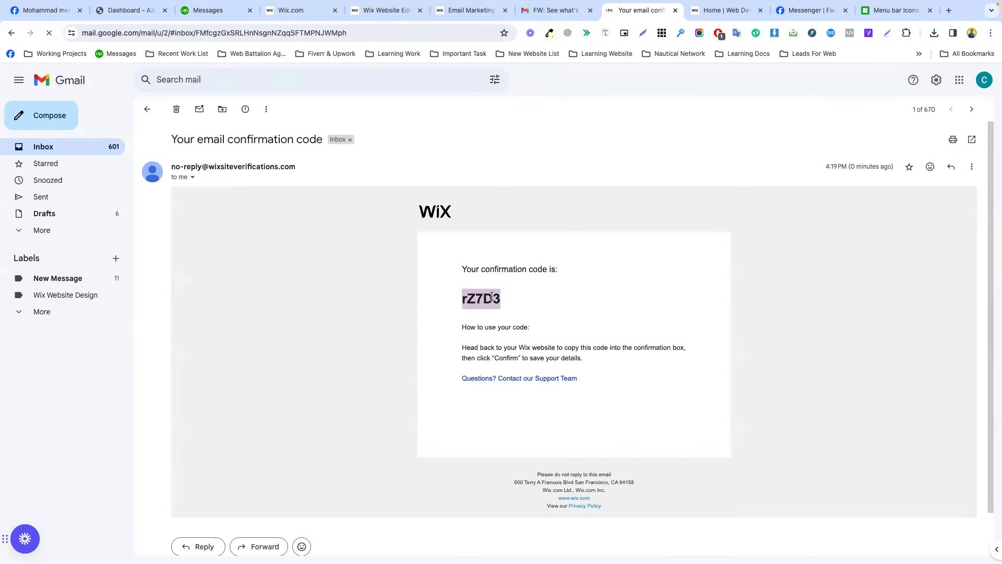
right_click(493, 295)
left_click(509, 317)
left_click(452, 10)
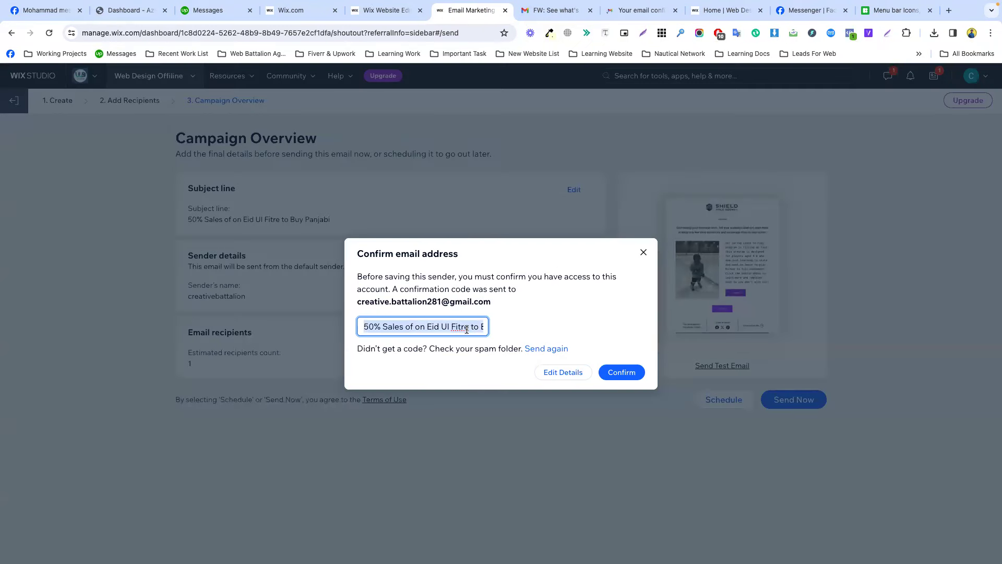
key("ctrl+v")
left_click(525, 317)
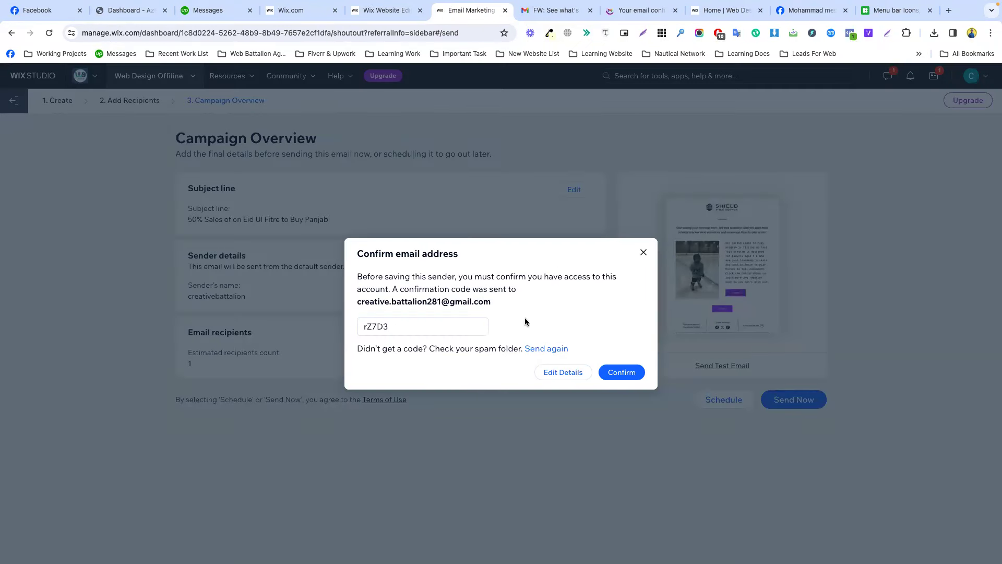
left_click(616, 372)
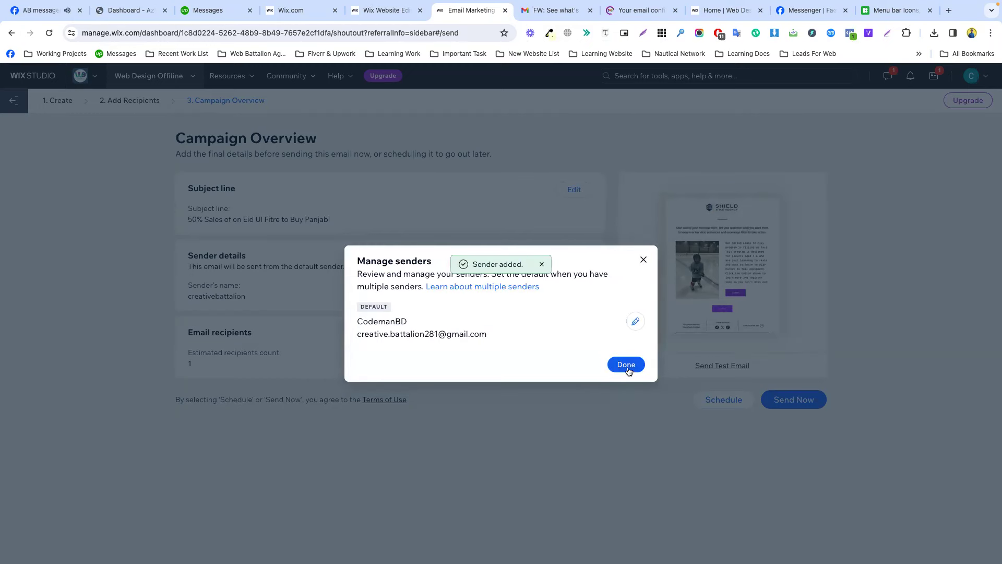
left_click(627, 366)
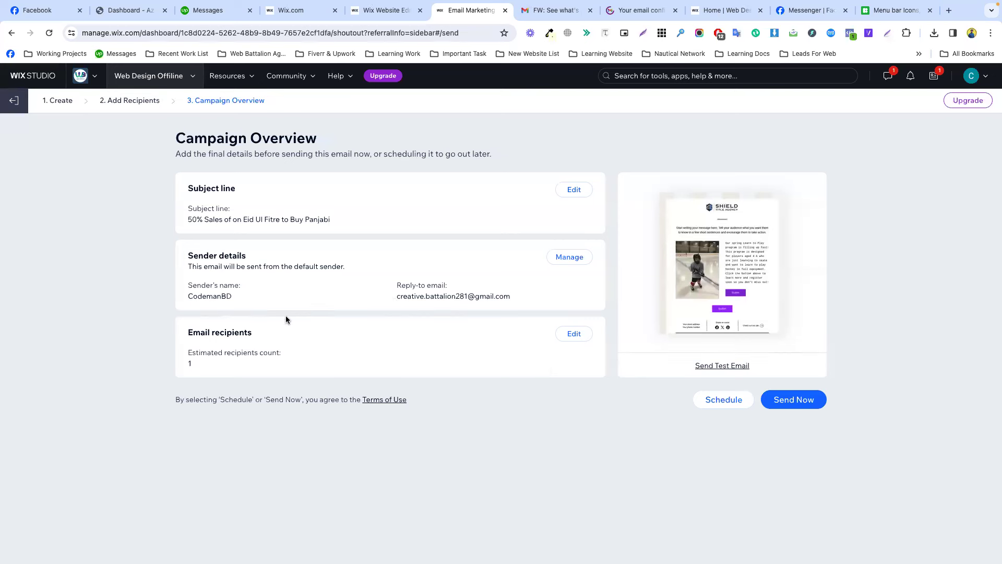
left_click_drag(252, 333, 215, 331)
triple_click(214, 331)
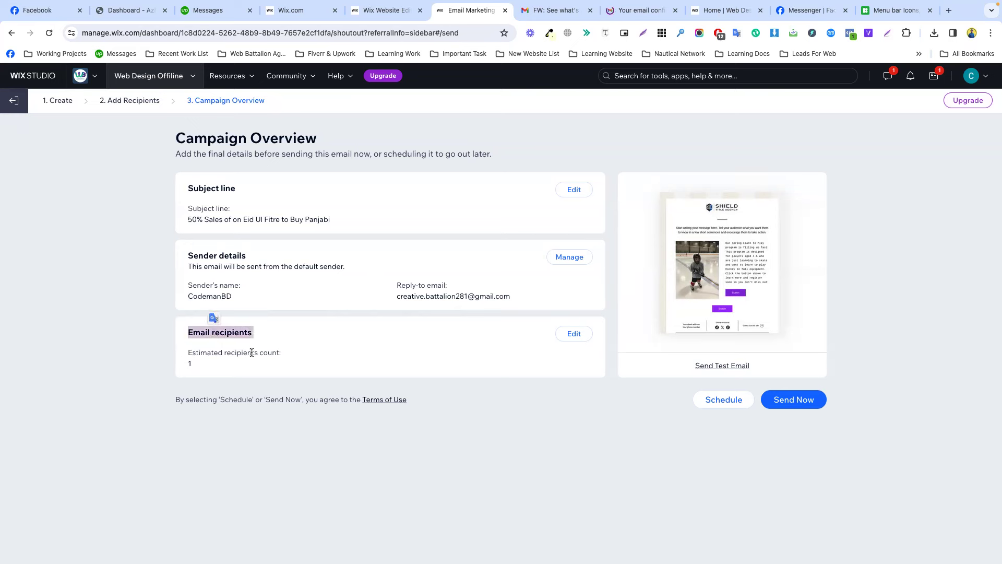
left_click(241, 342)
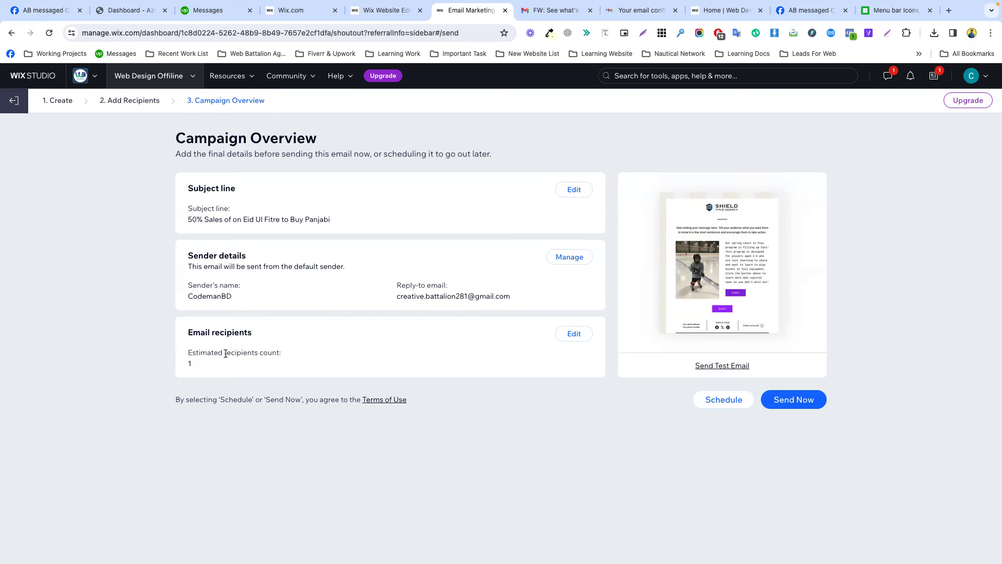
left_click_drag(225, 354, 292, 360)
left_click(192, 352)
left_click(574, 333)
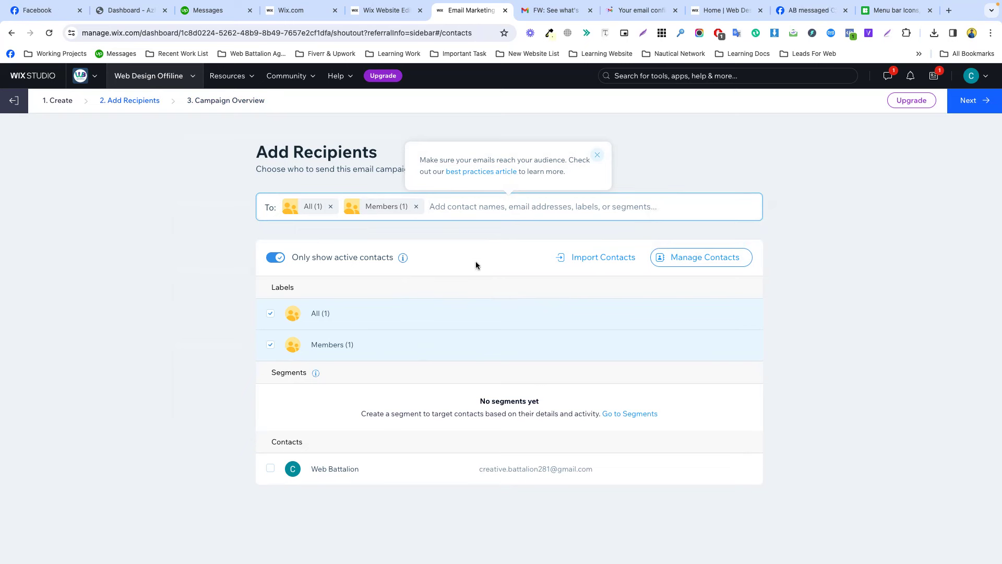
left_click(971, 100)
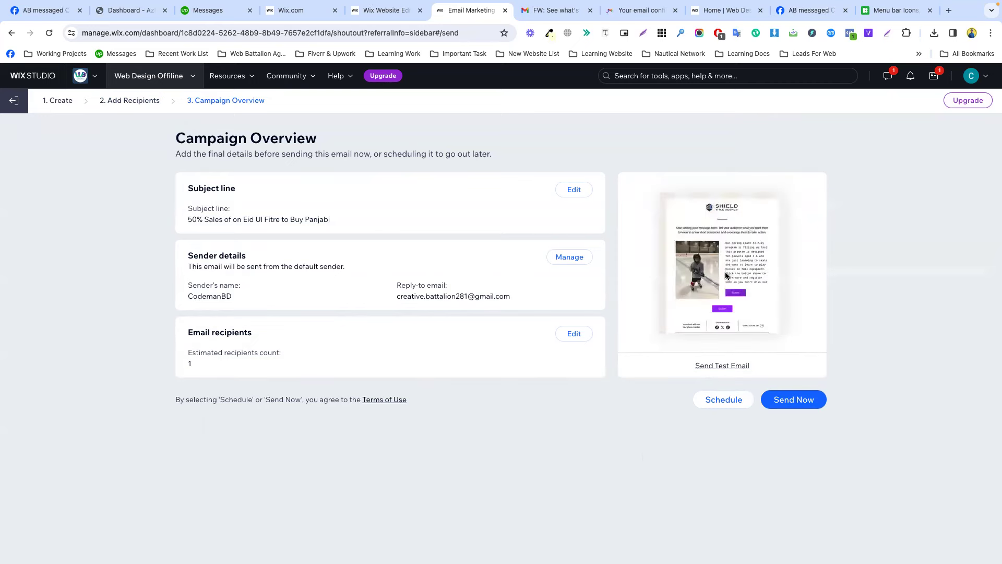
Address a test email of the campaign to your own e-mail address.
left_click(723, 367)
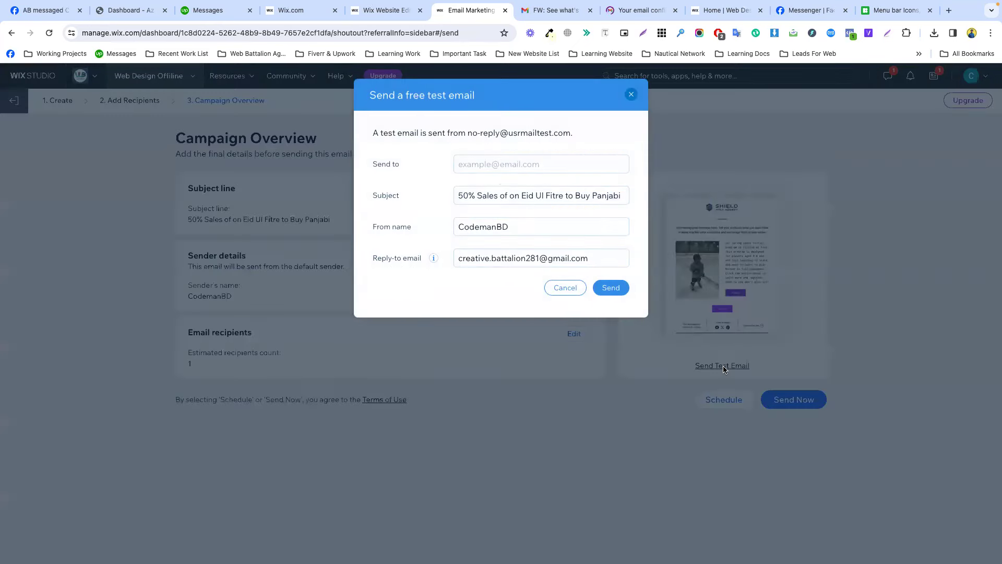
left_click(497, 166)
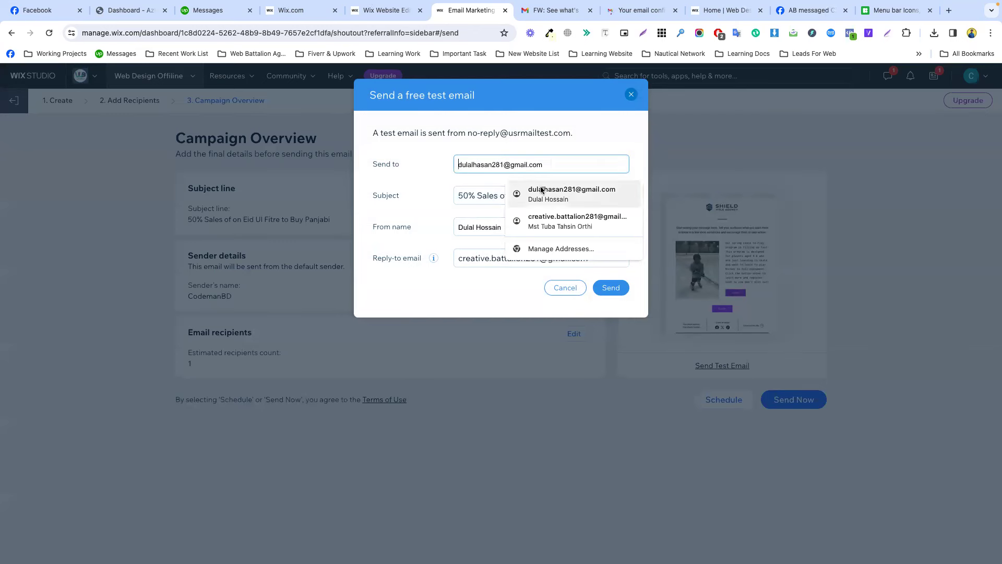
left_click(512, 192)
left_click(524, 165)
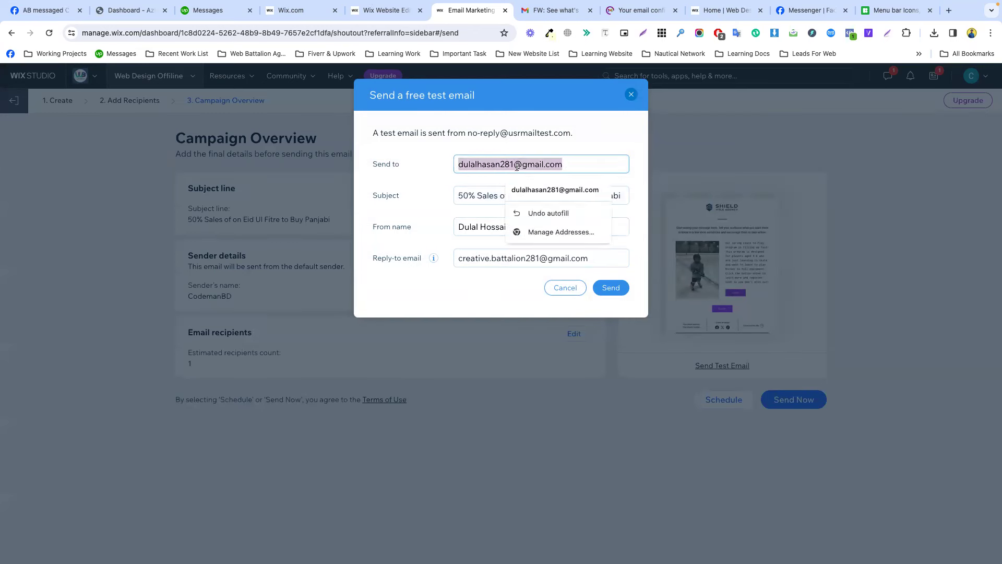
left_click(517, 166)
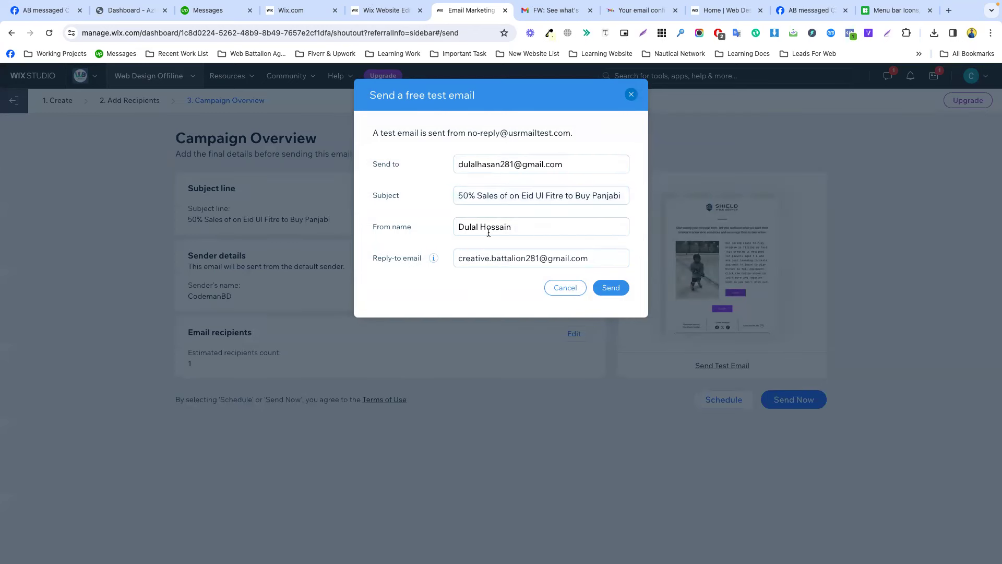
Change the From name to 'Sales Campaign' and send the test email.
triple_click(534, 233)
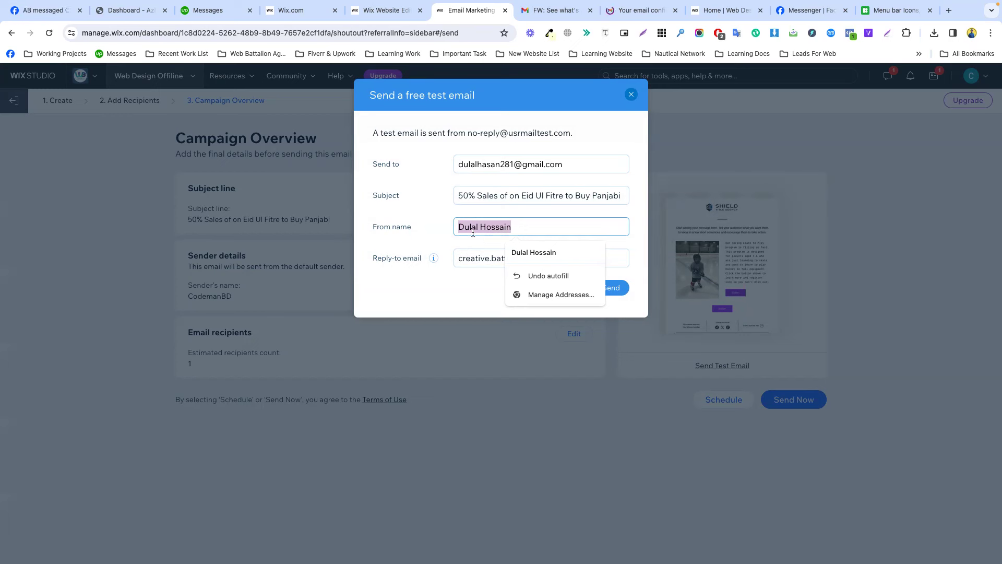
type("Sales Campaign")
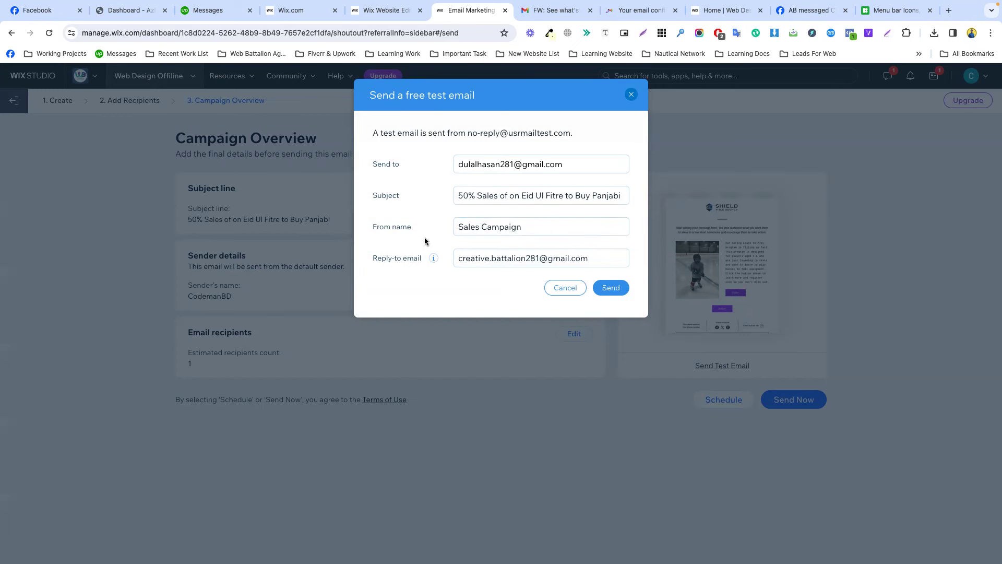
left_click(609, 288)
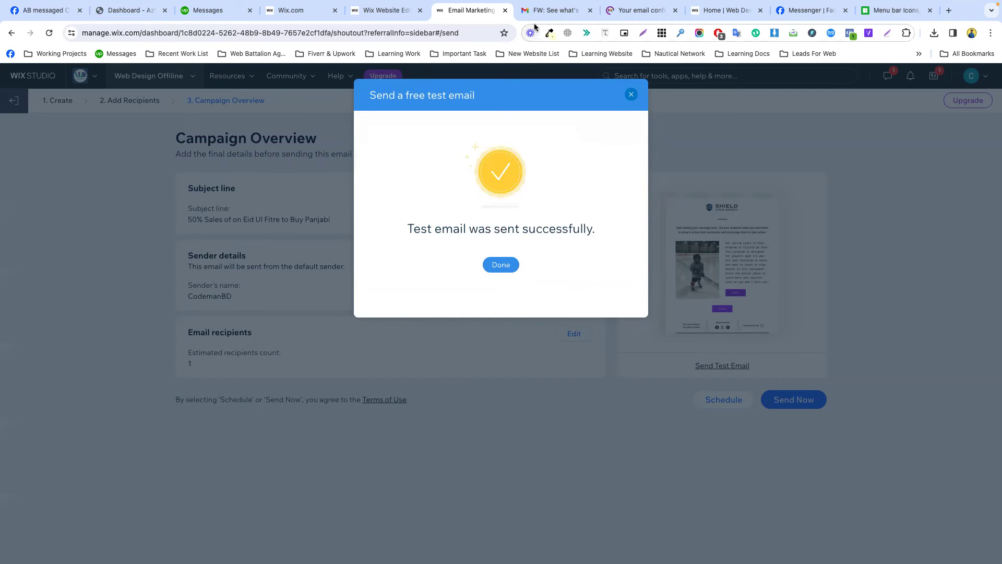
left_click(502, 265)
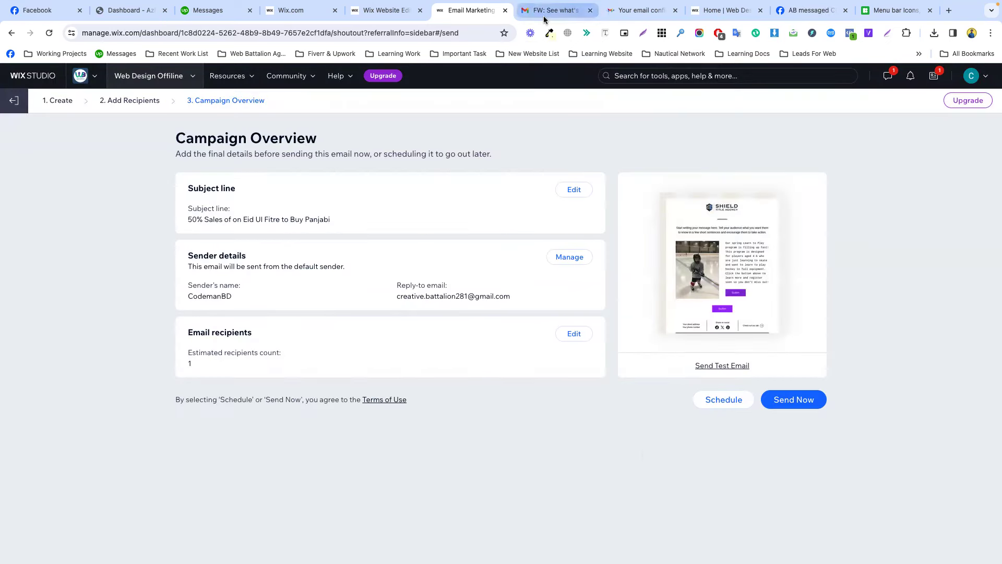
left_click(553, 10)
Reload the Gmail inbox and read the new Google security alert about Wix access.
left_click(186, 110)
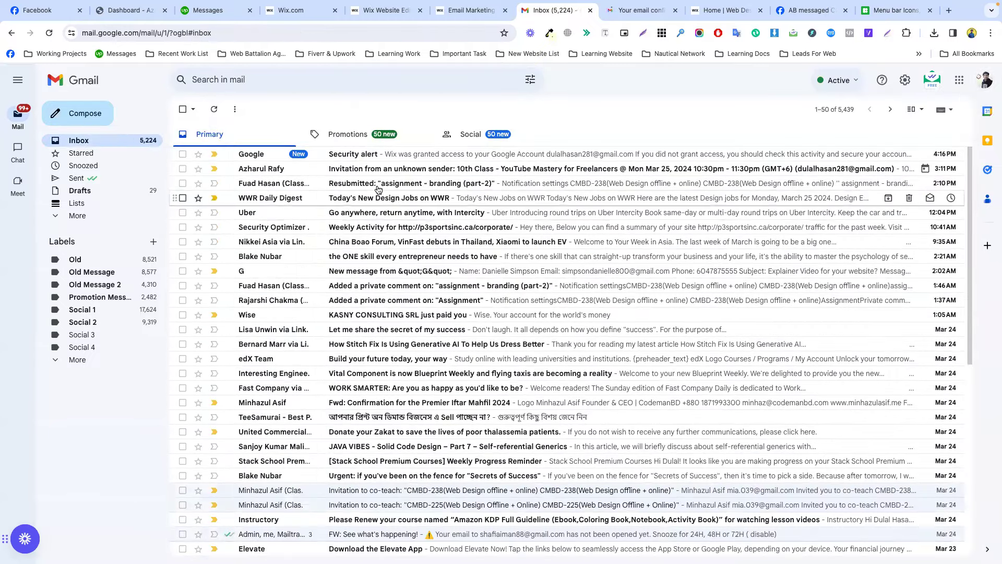
left_click(48, 33)
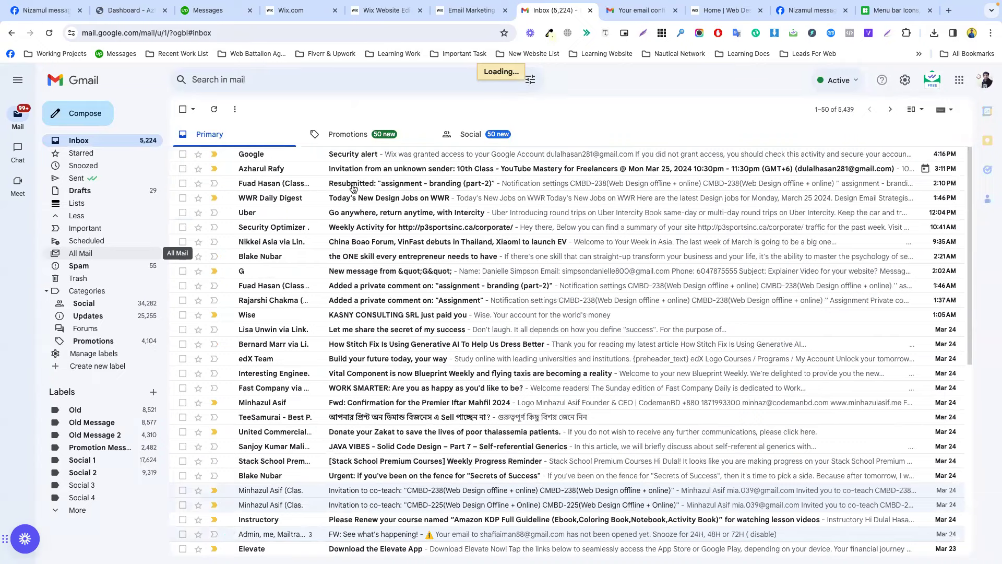
left_click(97, 144)
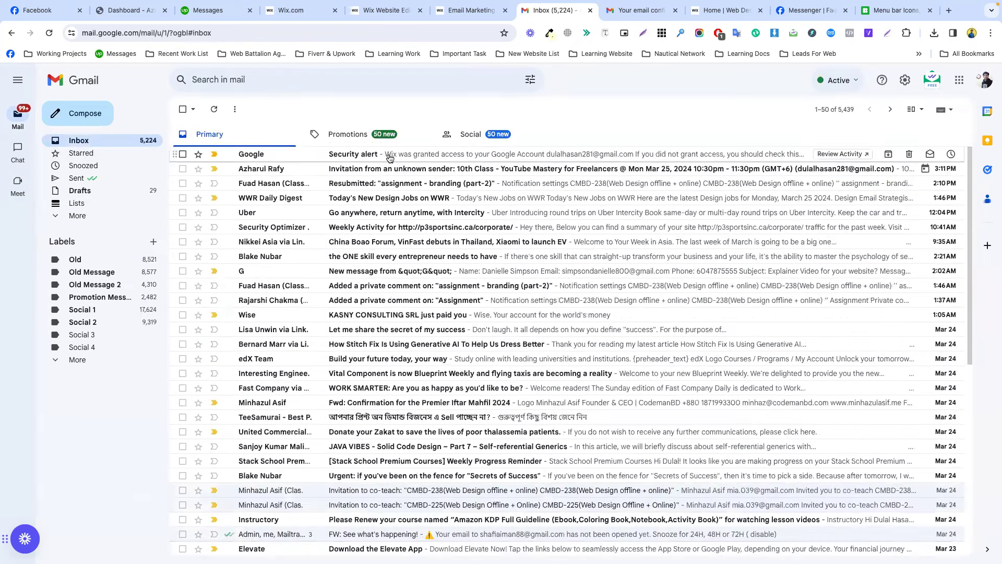
left_click(380, 155)
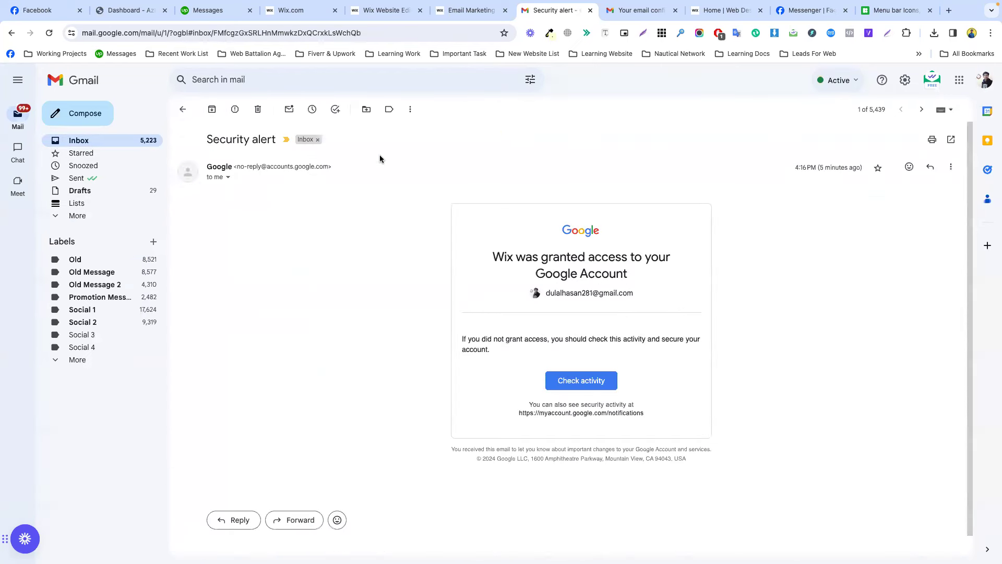
left_click(181, 110)
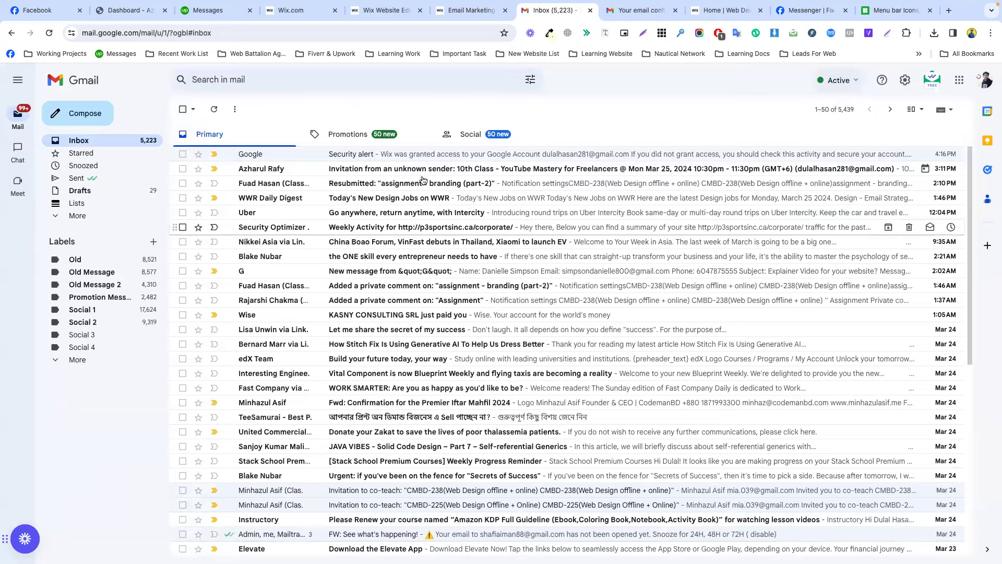
left_click(636, 10)
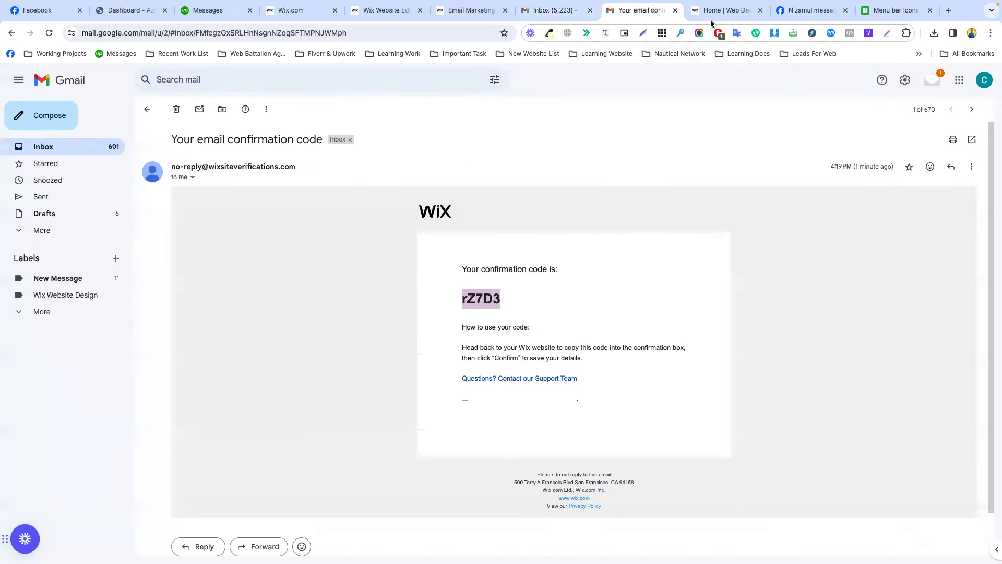
left_click(467, 11)
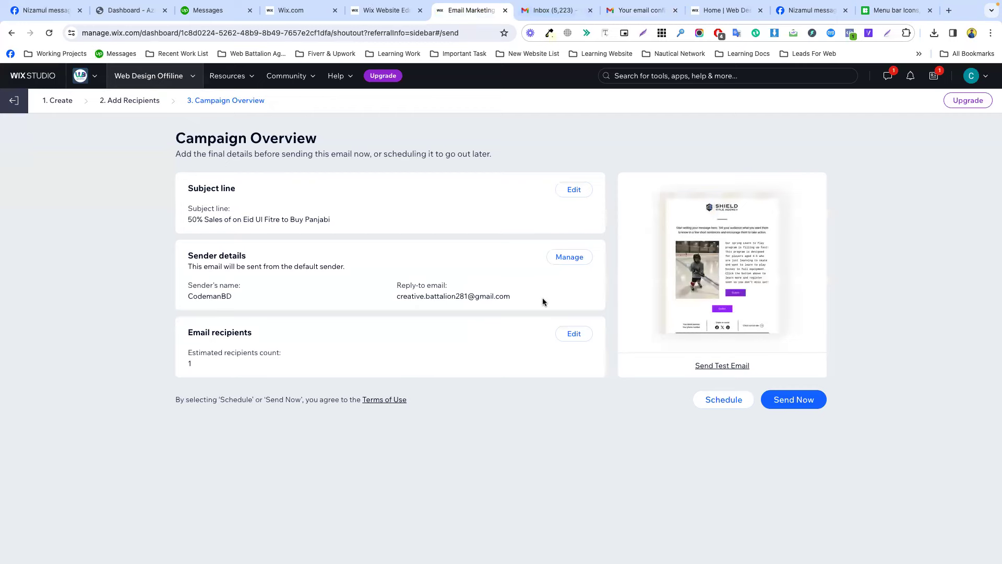
left_click(546, 12)
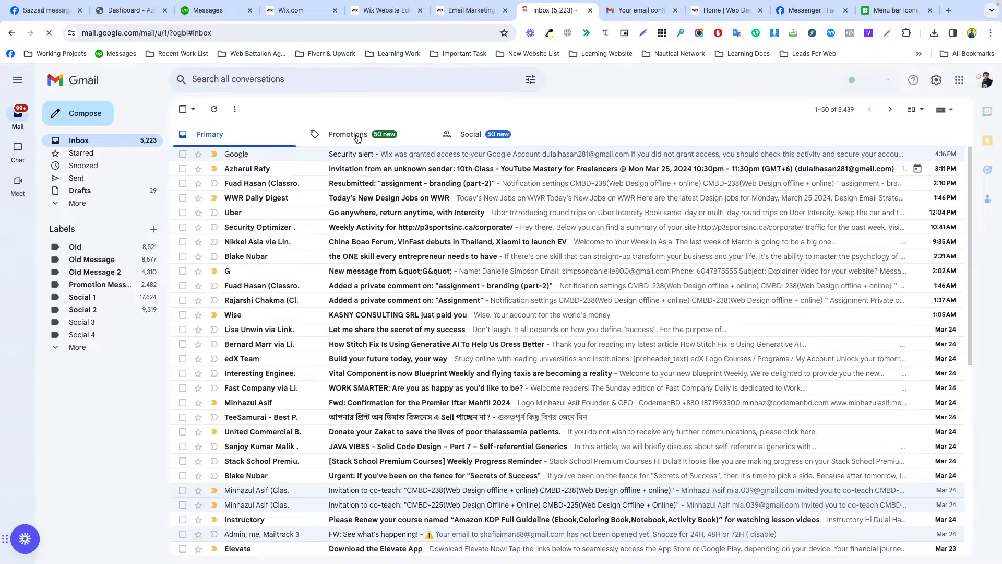
Open the '50% Sales of on Eid Ul Fitre to Buy Panjabi' test email in Promotions and scroll through it.
left_click(357, 139)
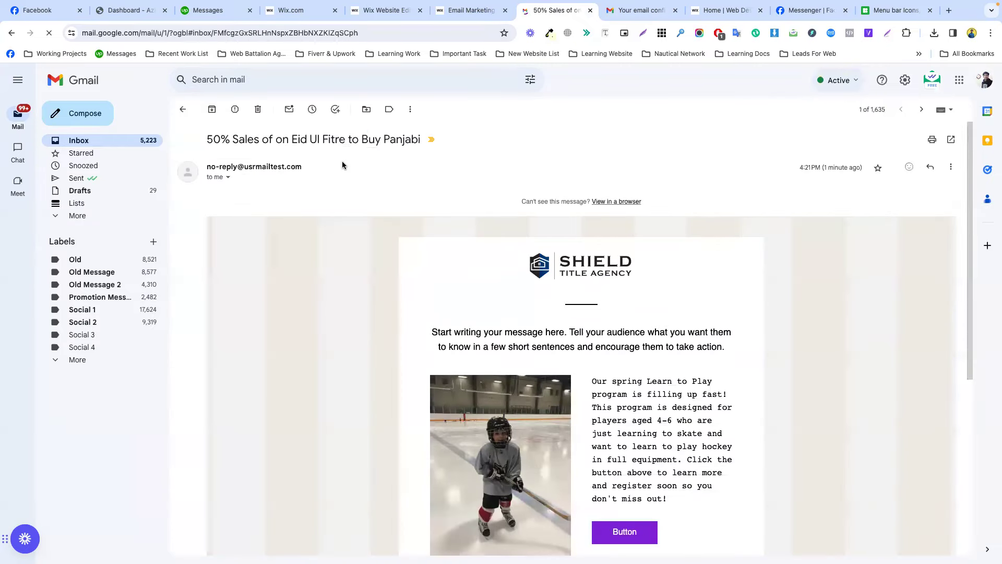
triple_click(337, 136)
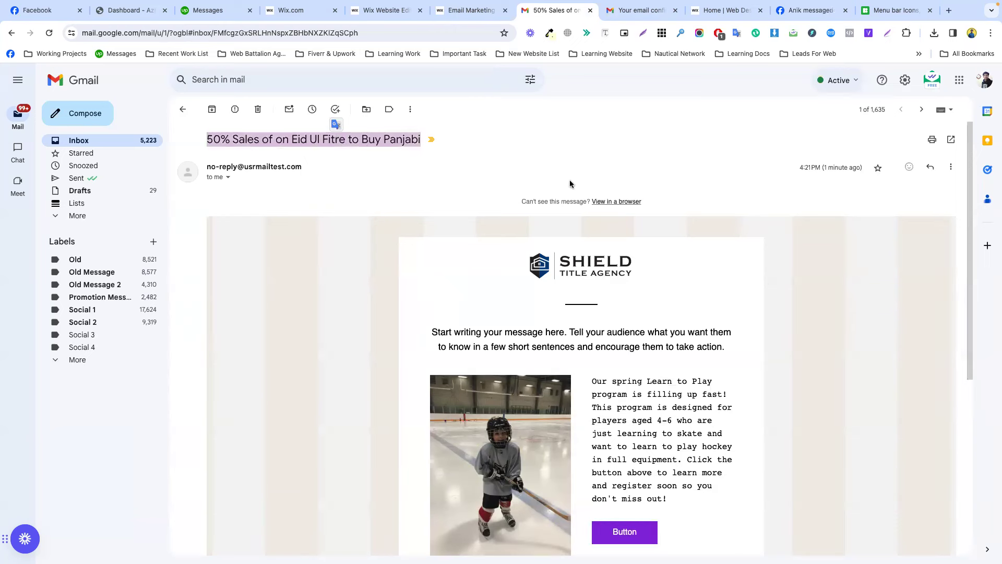
scroll(687, 311, "down", 3)
scroll(612, 424, "down", 3)
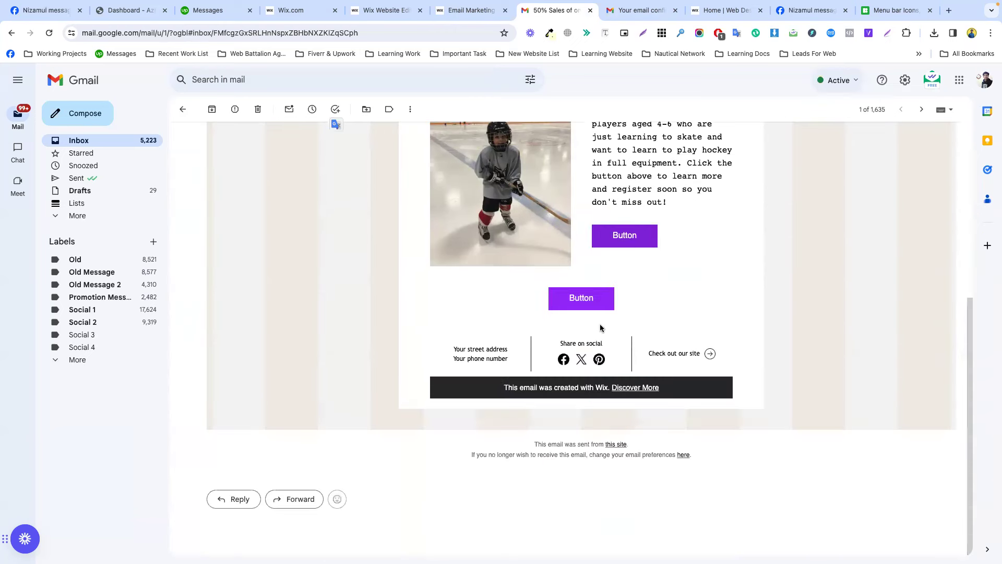
scroll(600, 324, "up", 6)
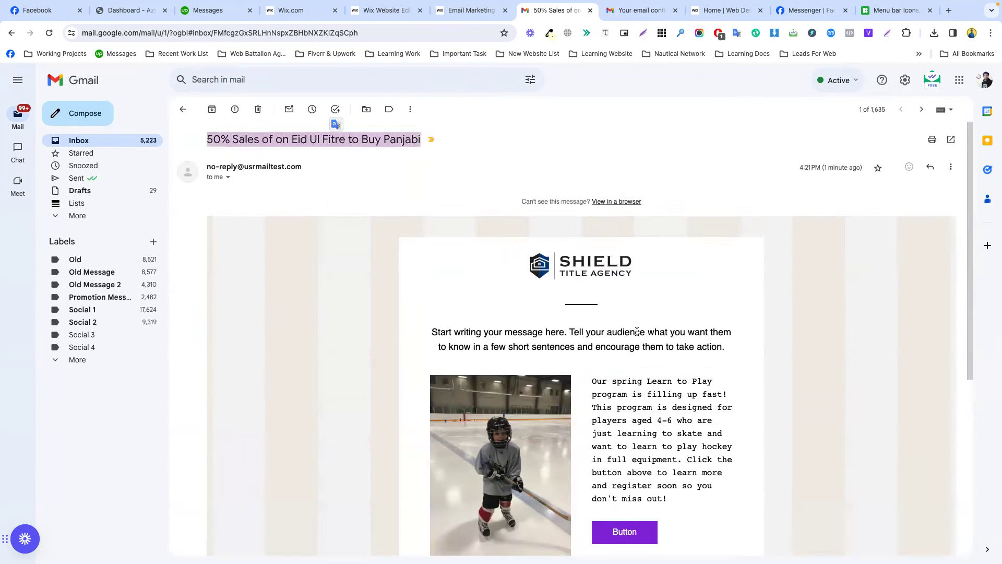
scroll(637, 331, "down", 5)
scroll(637, 330, "up", 5)
scroll(573, 273, "down", 1)
scroll(573, 273, "down", 5)
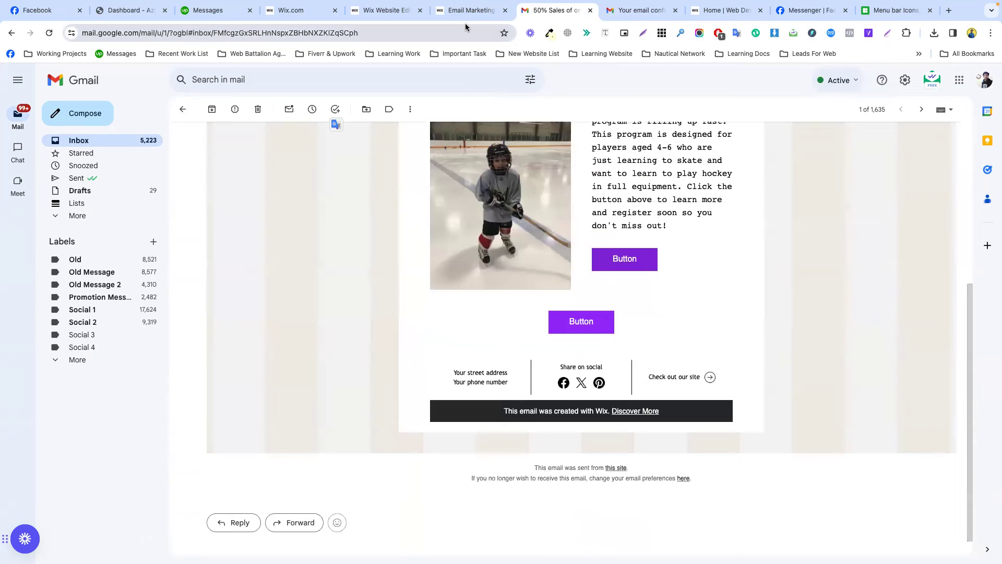
Compare it with the Wix campaign overview, recheck the email's footer, then return to Wix.
left_click(465, 10)
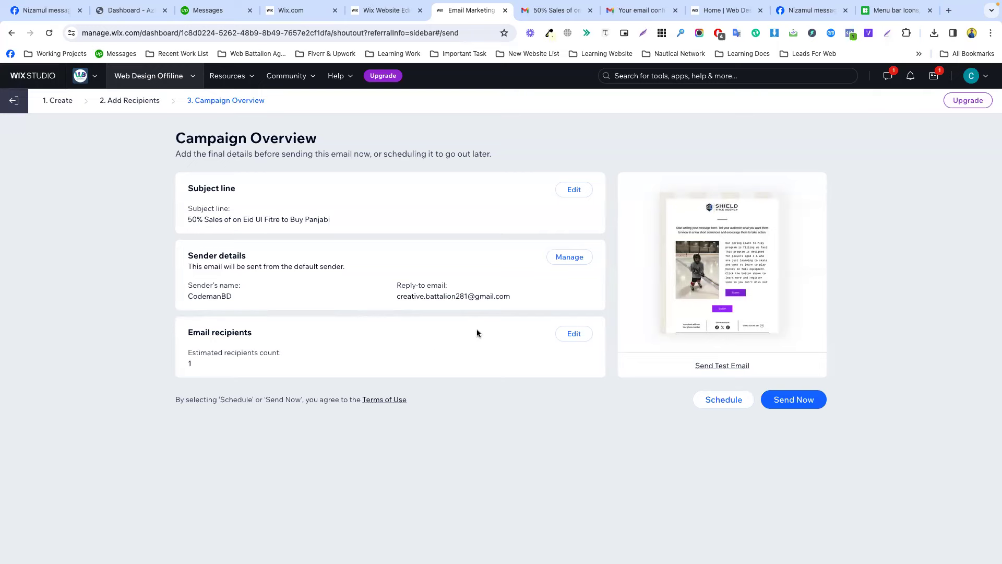
left_click(553, 14)
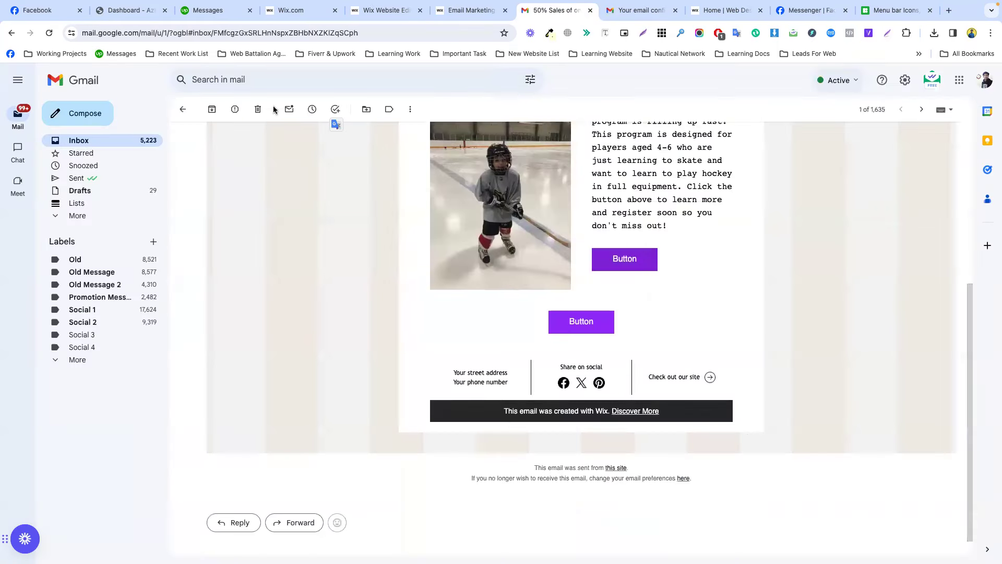
left_click(182, 110)
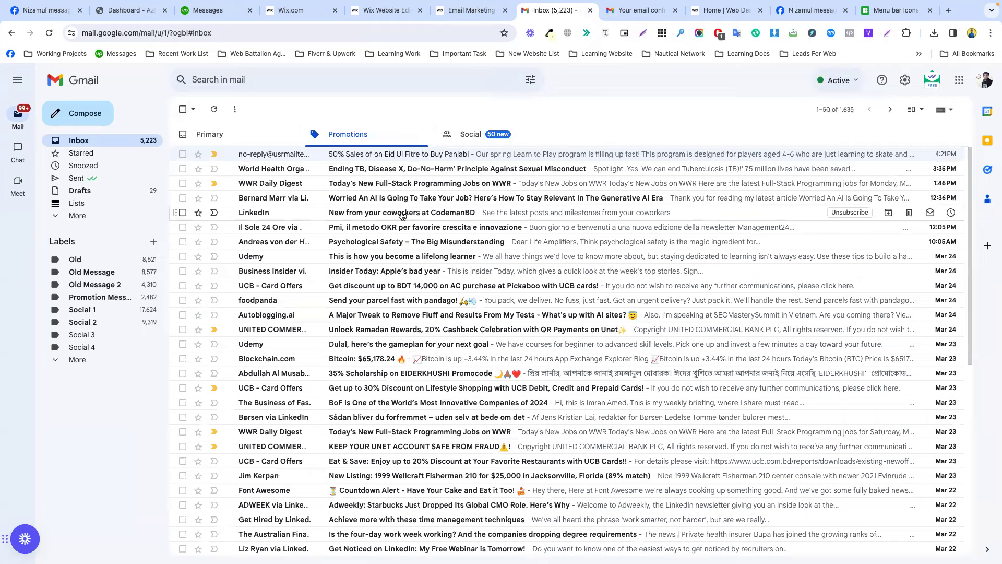
left_click(373, 162)
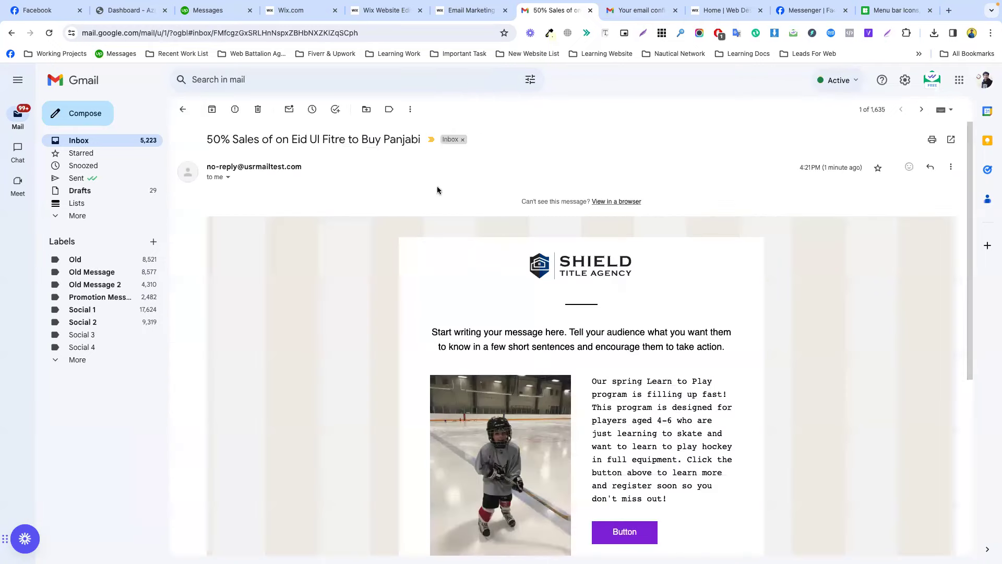
scroll(657, 281, "down", 5)
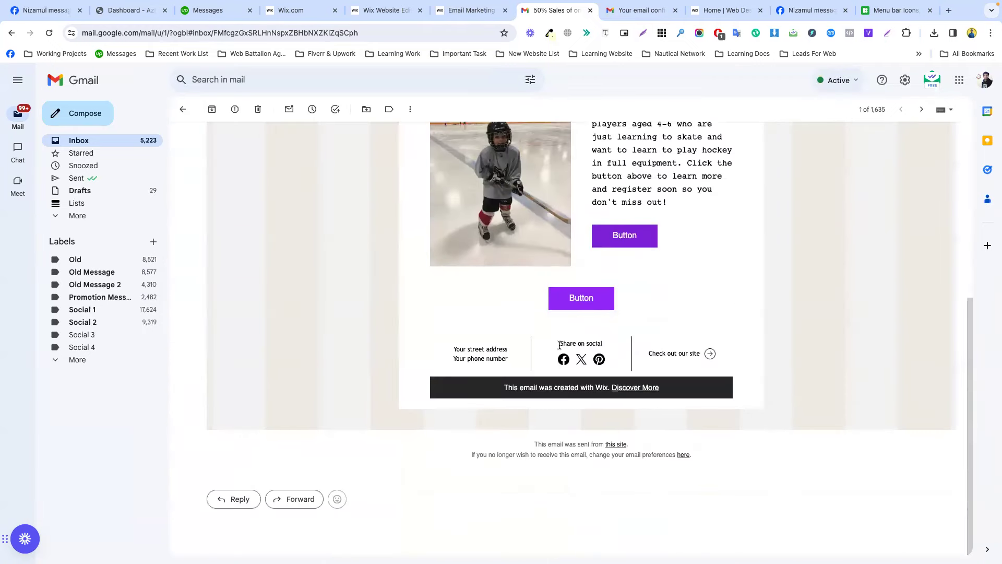
left_click(483, 14)
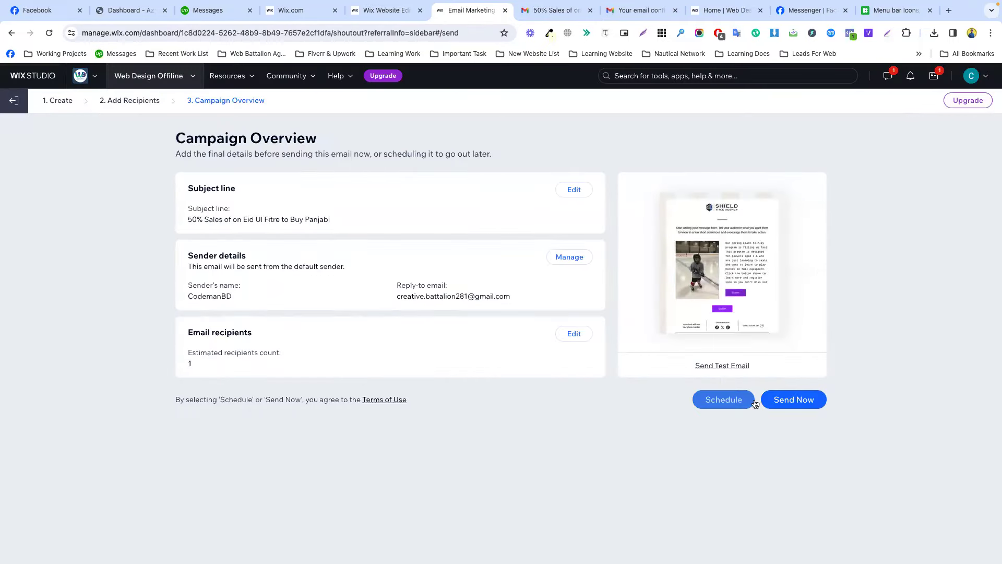
Send the Eid Ul Fitre campaign now, view its empty statistics, then return to the Email Marketing dashboard.
left_click(790, 399)
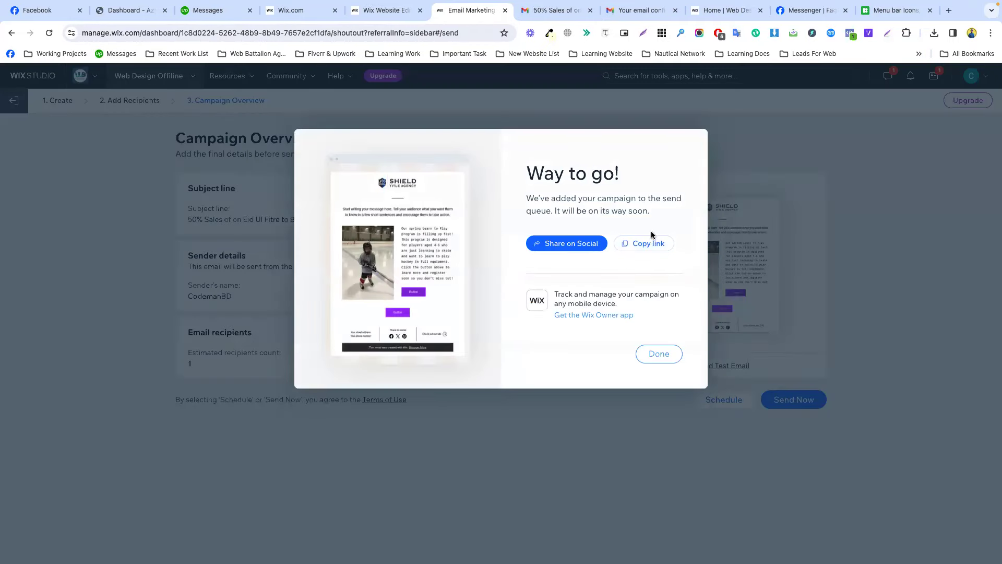
left_click(662, 351)
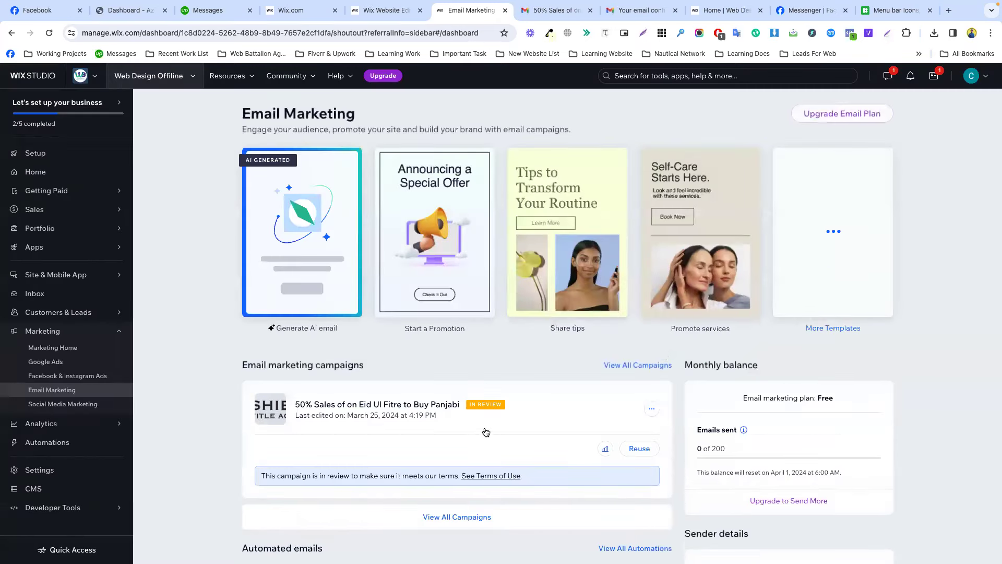
left_click(652, 409)
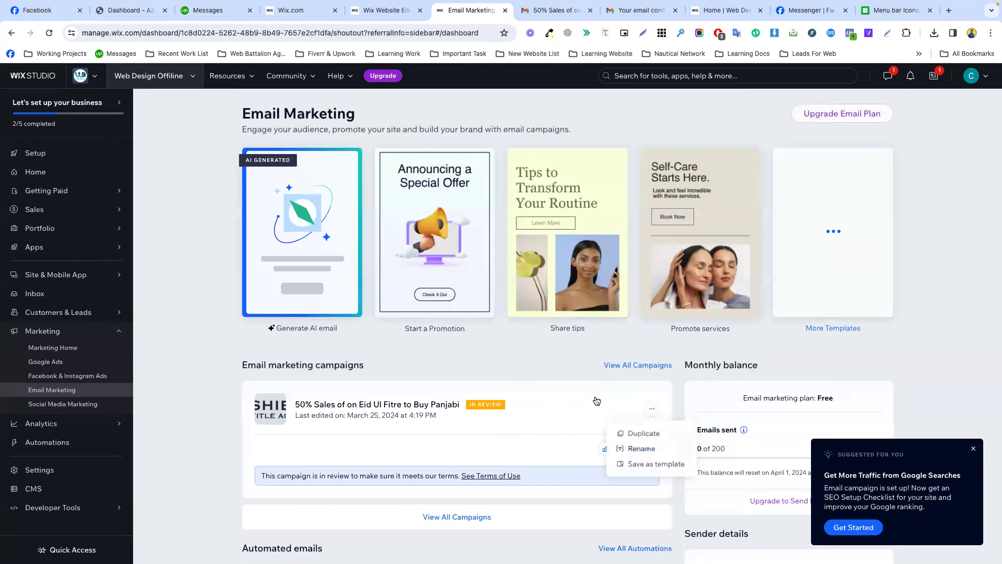
left_click(494, 409)
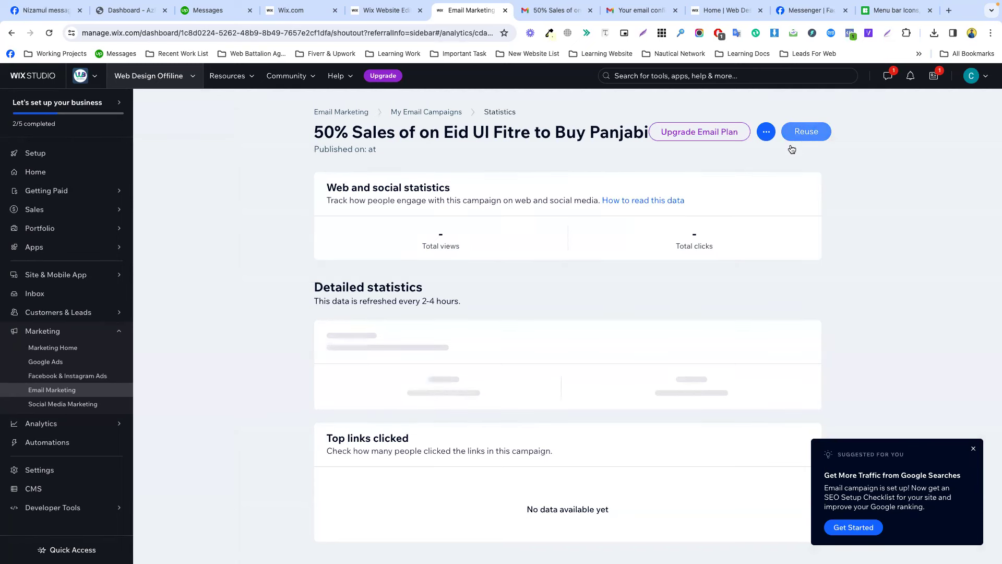
scroll(412, 344, "down", 2)
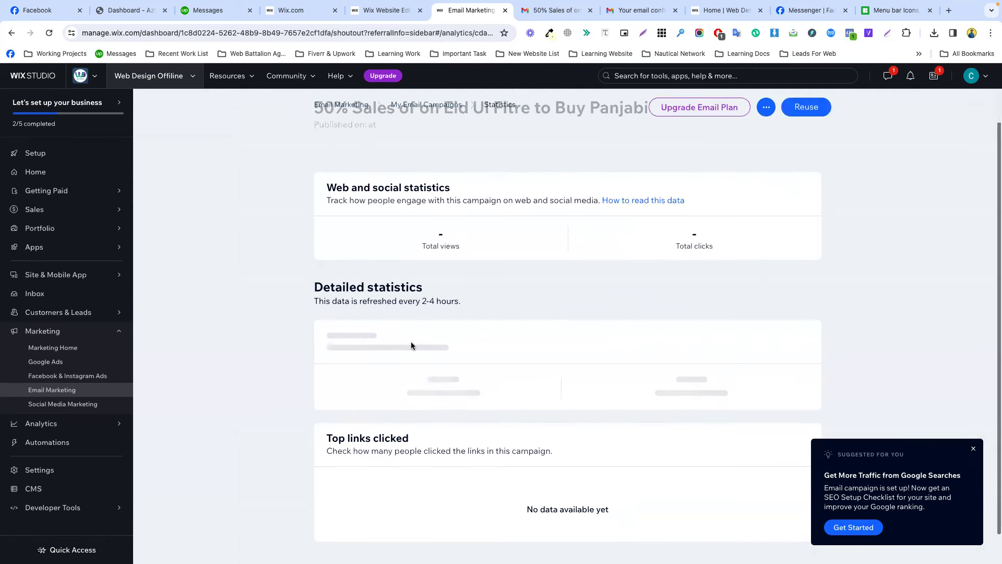
scroll(412, 345, "up", 2)
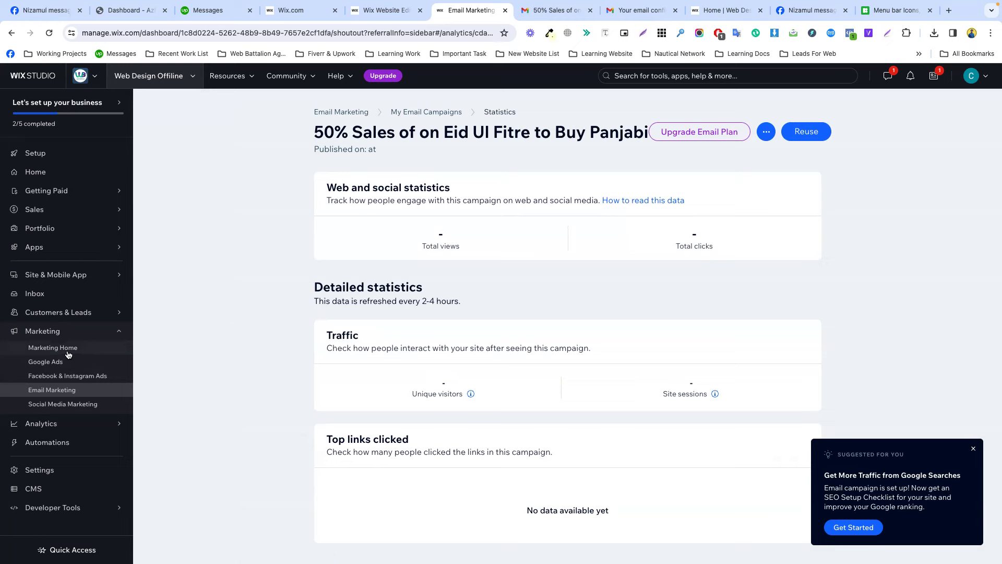
left_click(67, 391)
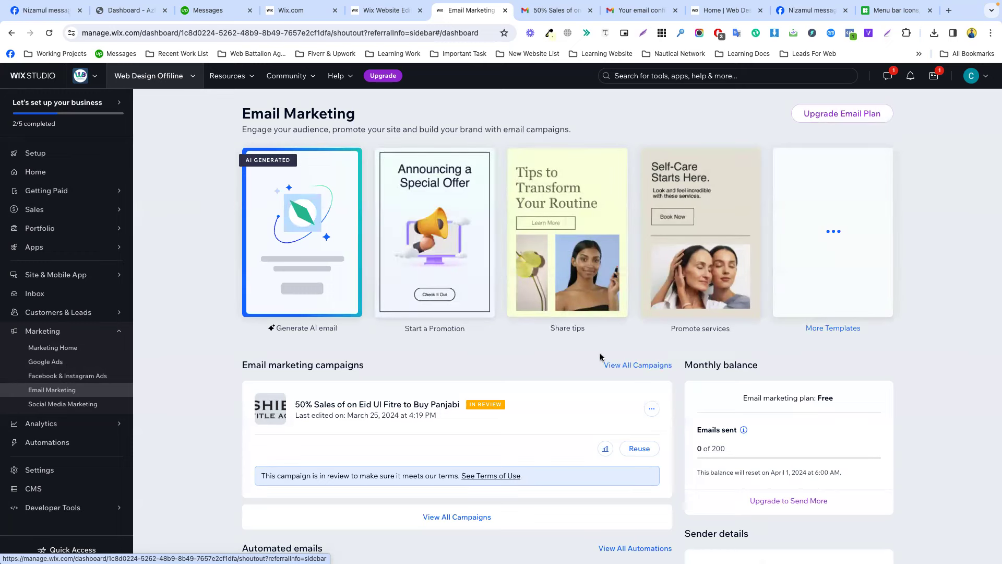
Open More Templates and scroll through the Designed templates grid.
mouse_move(713, 170)
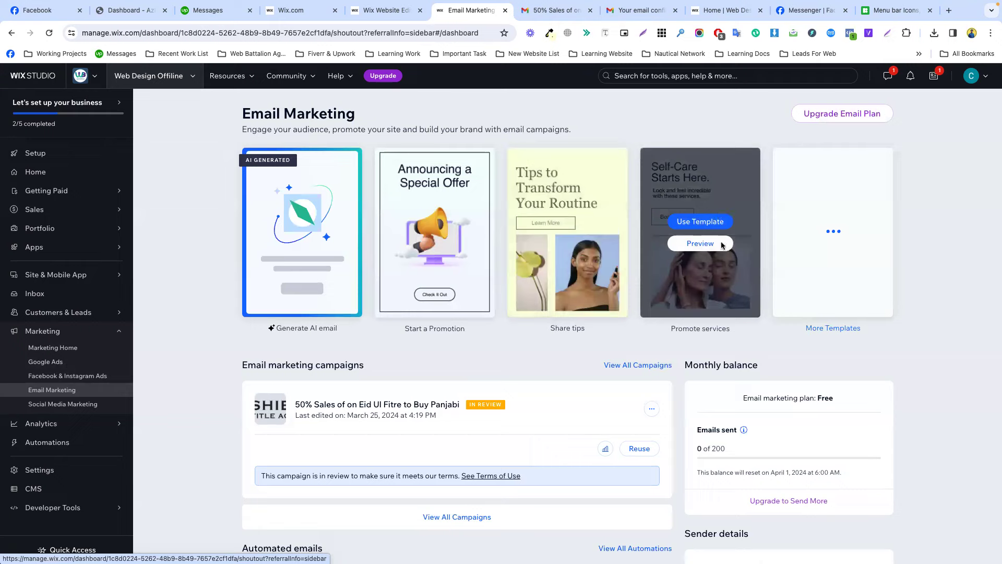
left_click(818, 328)
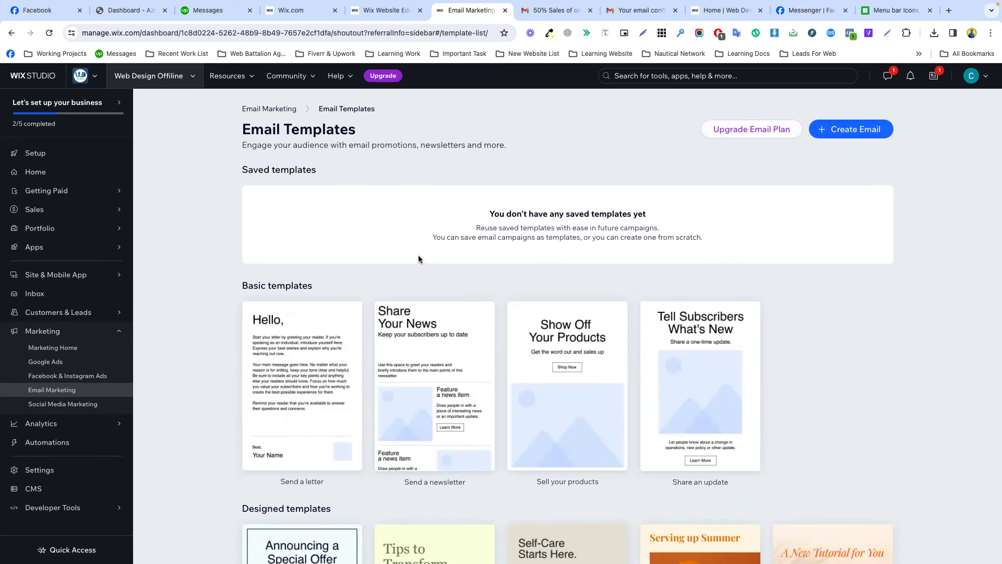
scroll(422, 260, "down", 5)
scroll(422, 260, "down", 2)
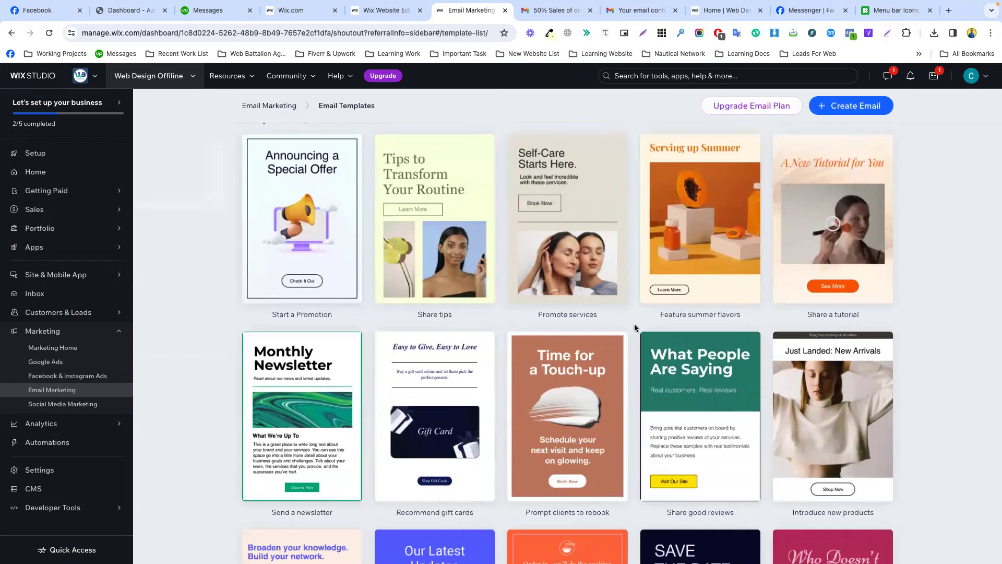
scroll(635, 329, "down", 8)
scroll(636, 329, "down", 1)
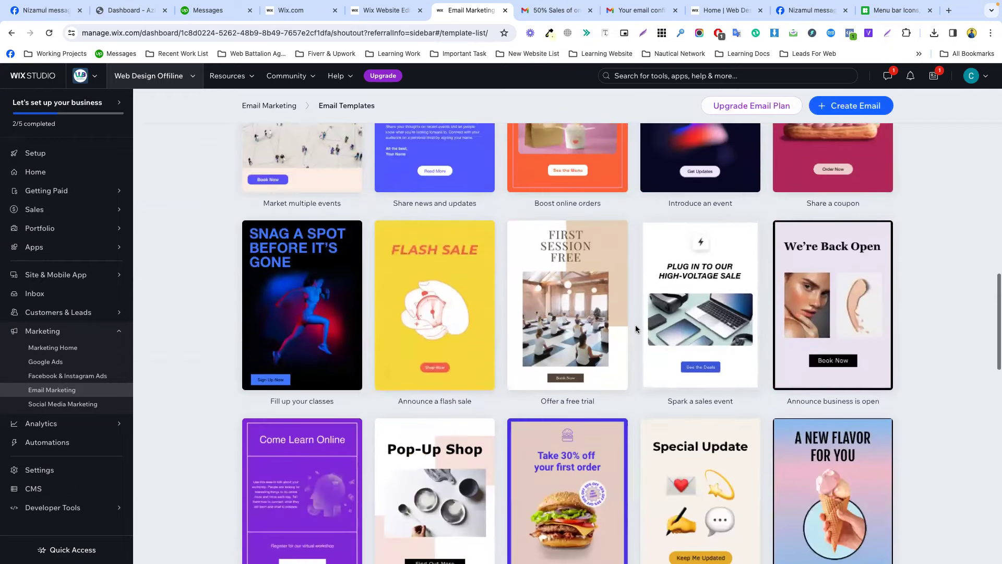
scroll(635, 328, "down", 3)
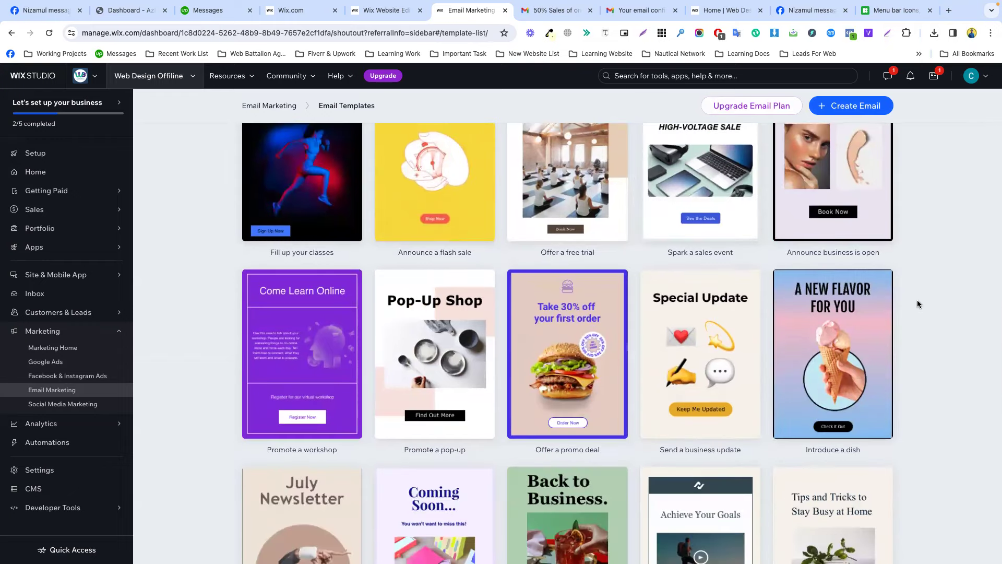
scroll(917, 303, "down", 5)
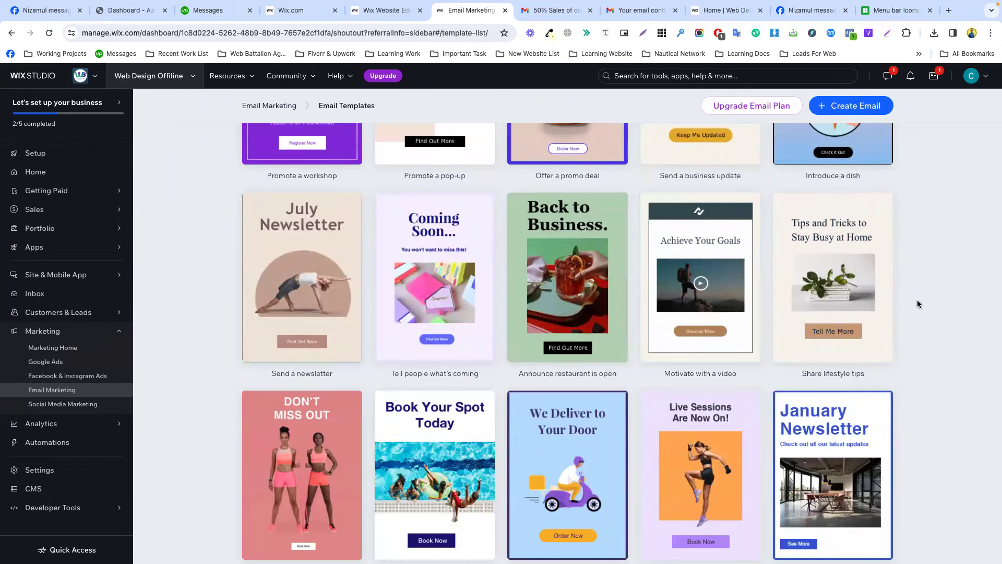
scroll(918, 304, "down", 3)
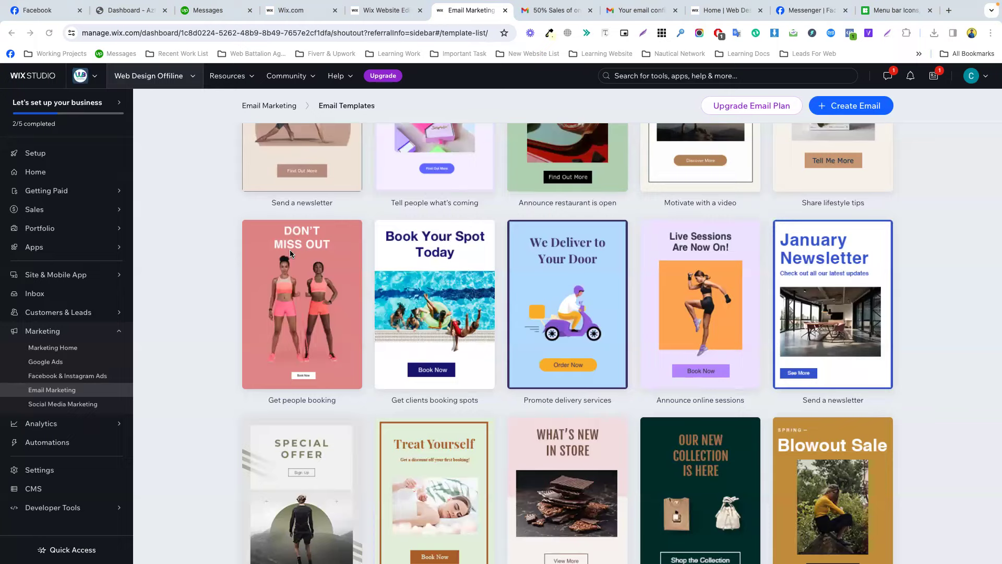
scroll(289, 250, "up", 20)
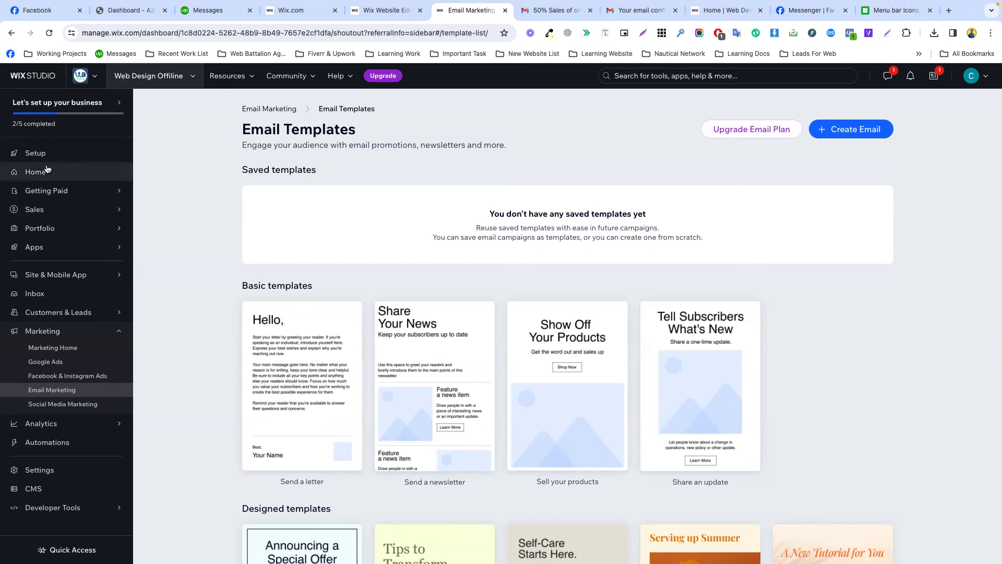
Go to All Sites from the site switcher and show the Web Design Offline card's actions menu.
left_click(85, 77)
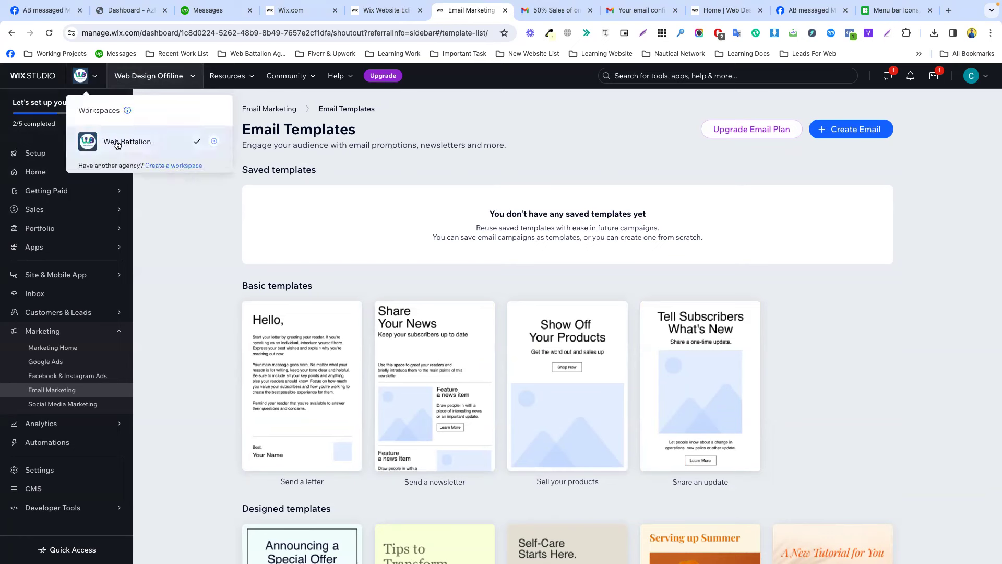
left_click(142, 84)
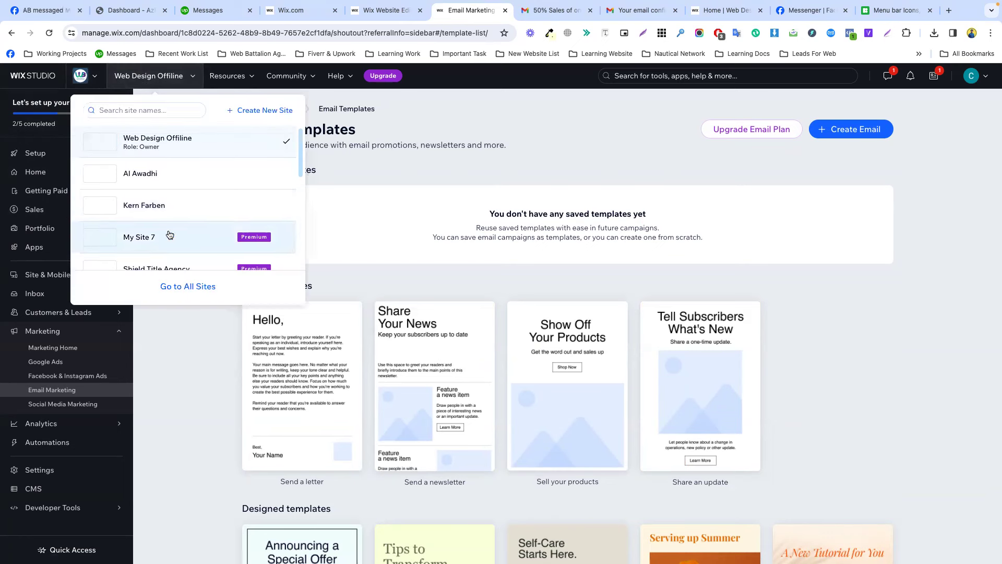
left_click(184, 288)
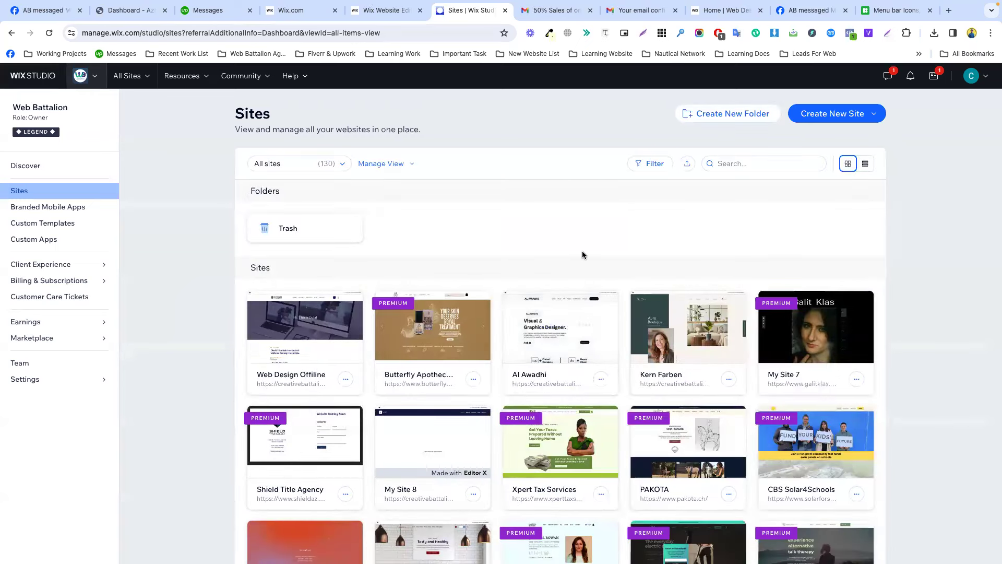
mouse_move(317, 444)
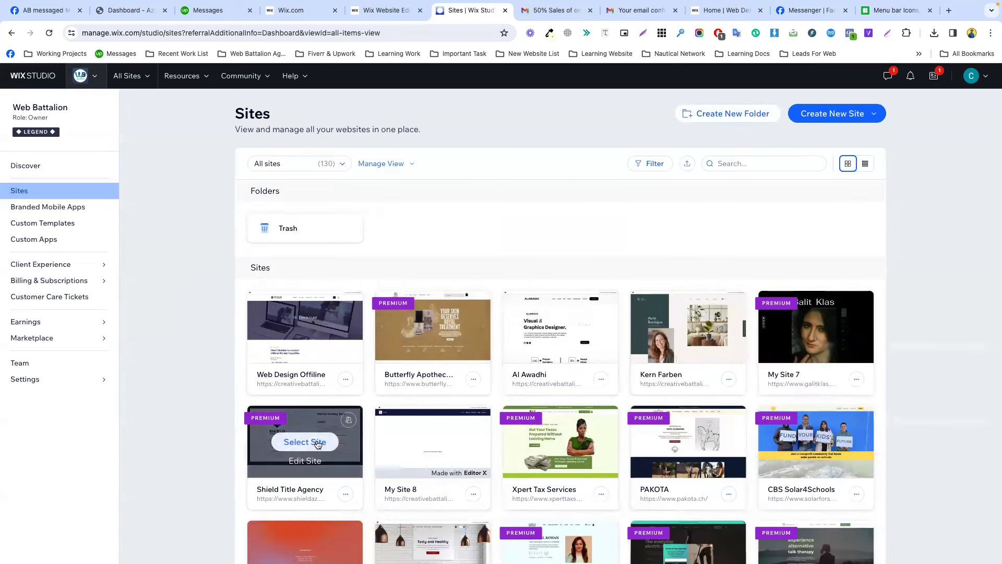
left_click(345, 380)
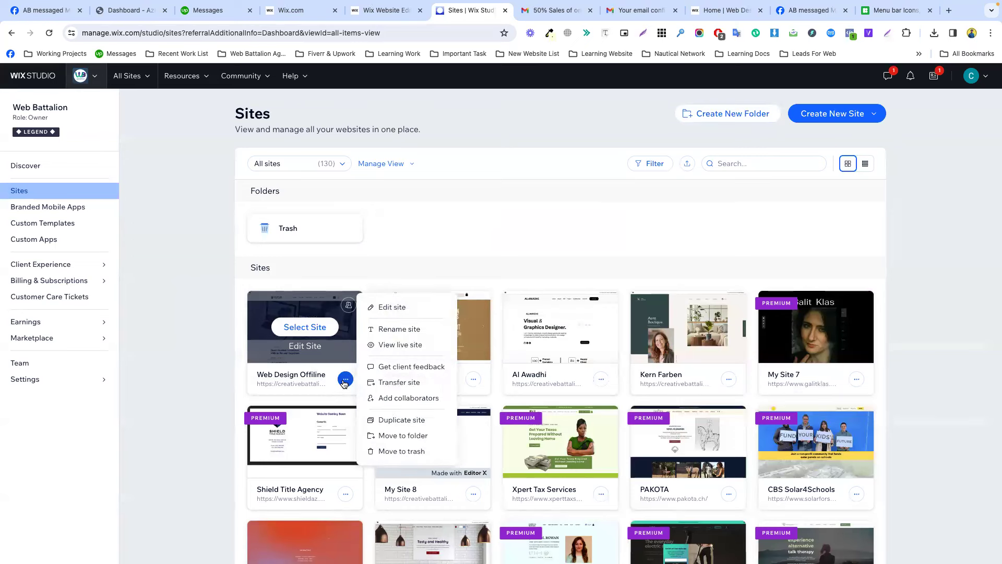
Start transferring Web Design Offline and enter the new owner's Gmail address.
left_click(393, 383)
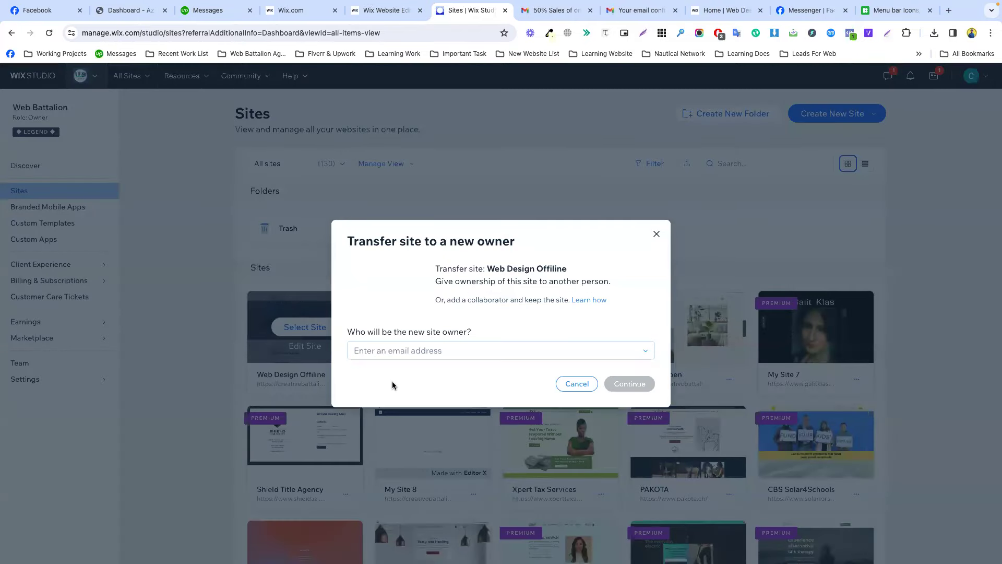
left_click(395, 350)
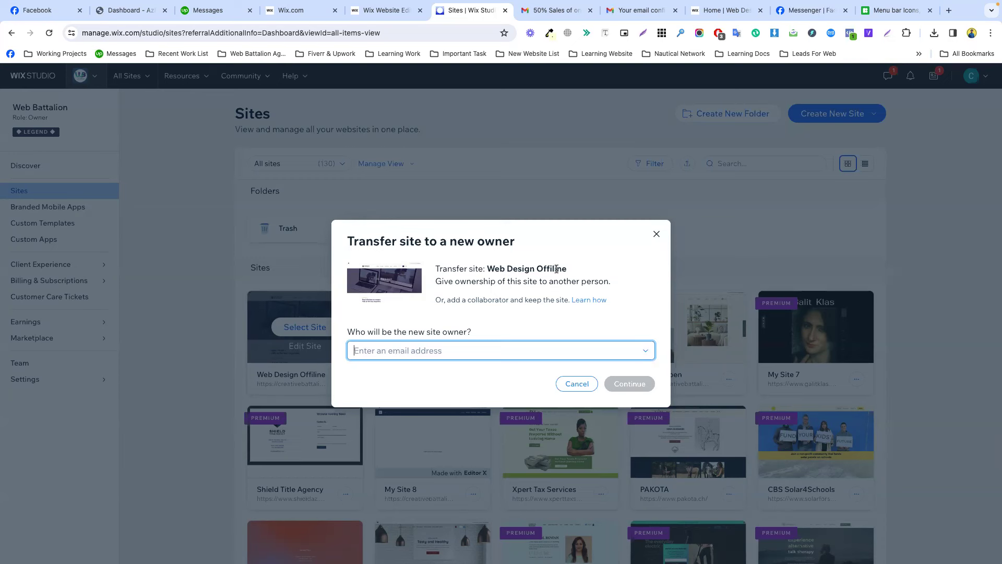
double_click(543, 282)
left_click(543, 283)
left_click(468, 351)
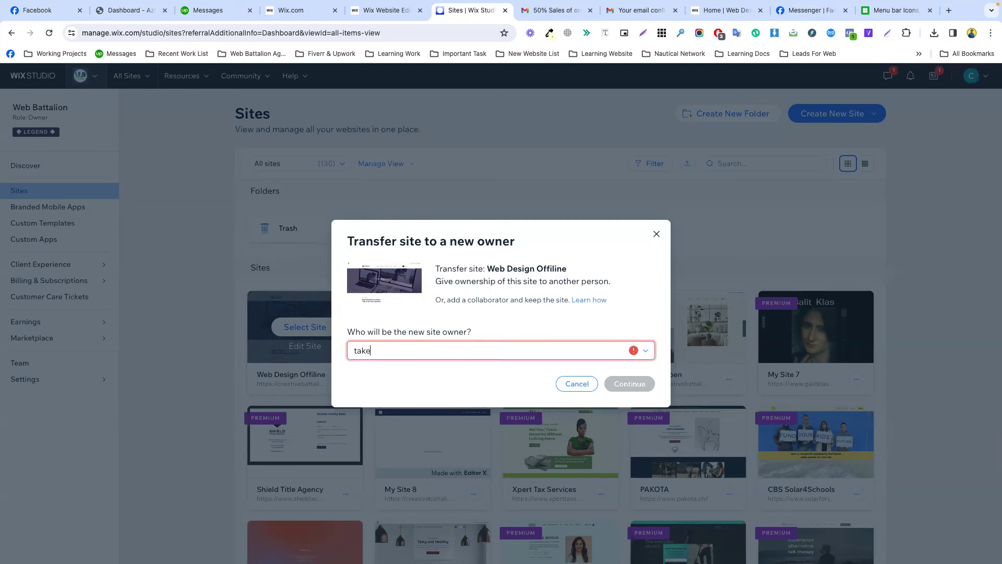
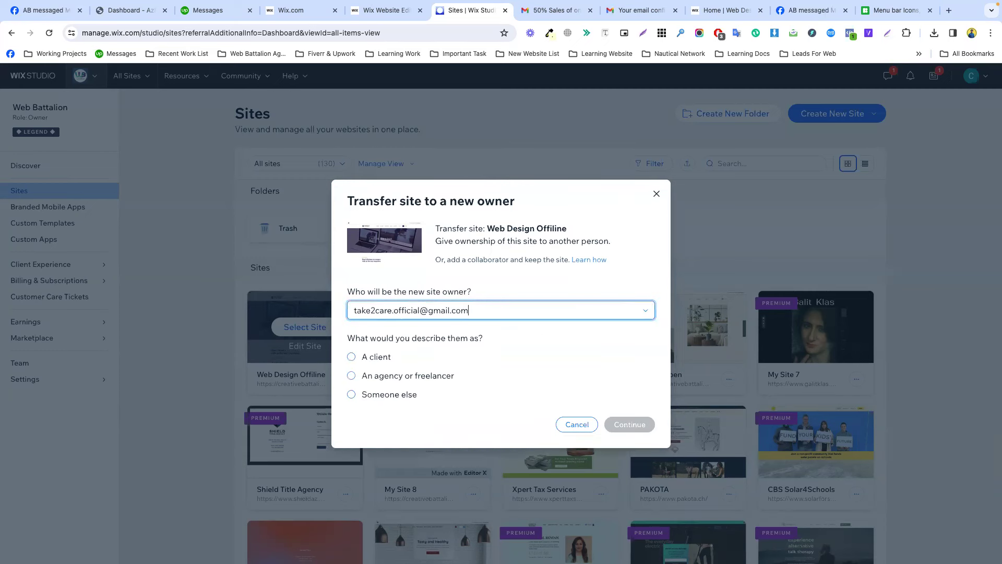
Check the entered address and describe the new owner as 'A client'.
double_click(459, 319)
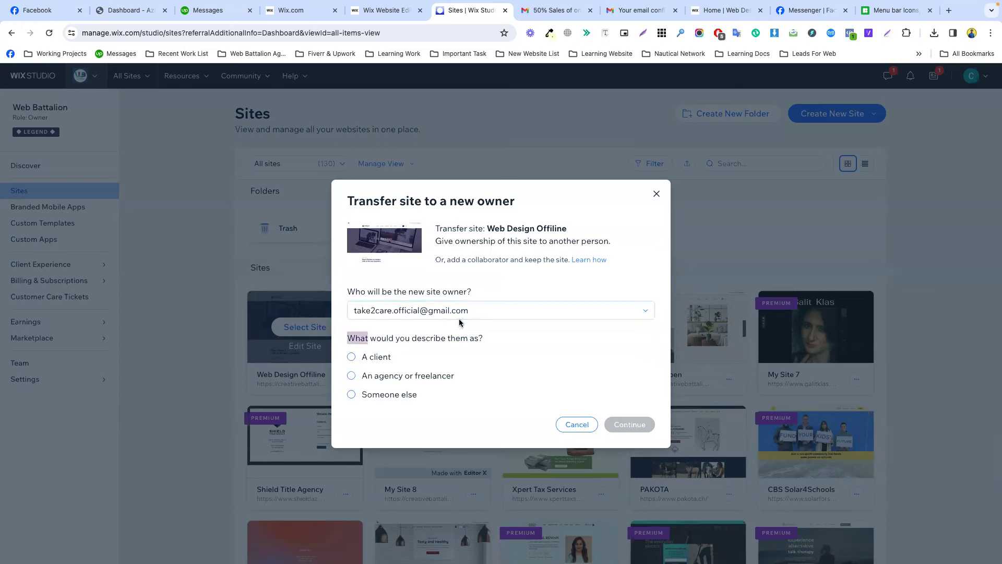
triple_click(449, 310)
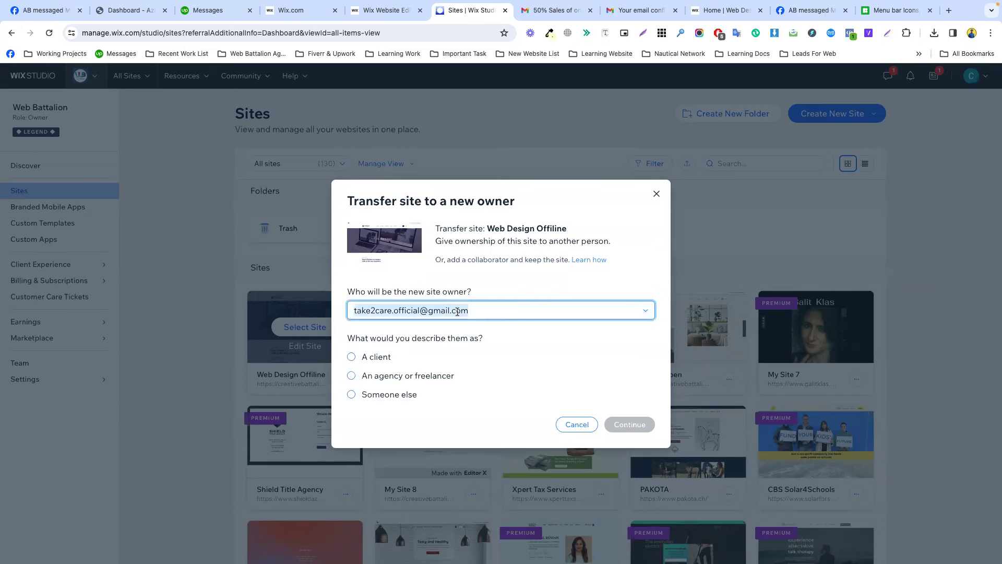
left_click(422, 289)
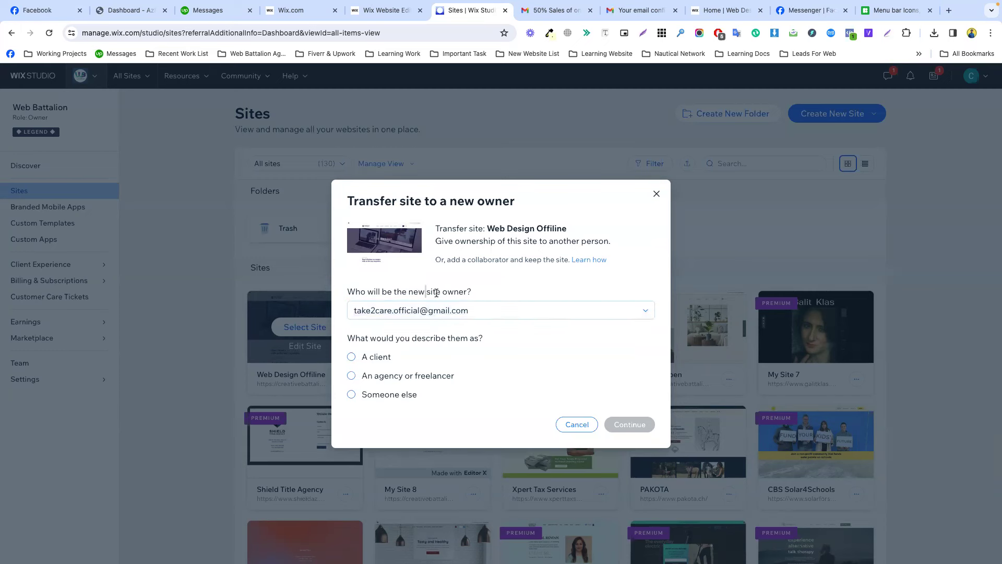
triple_click(422, 312)
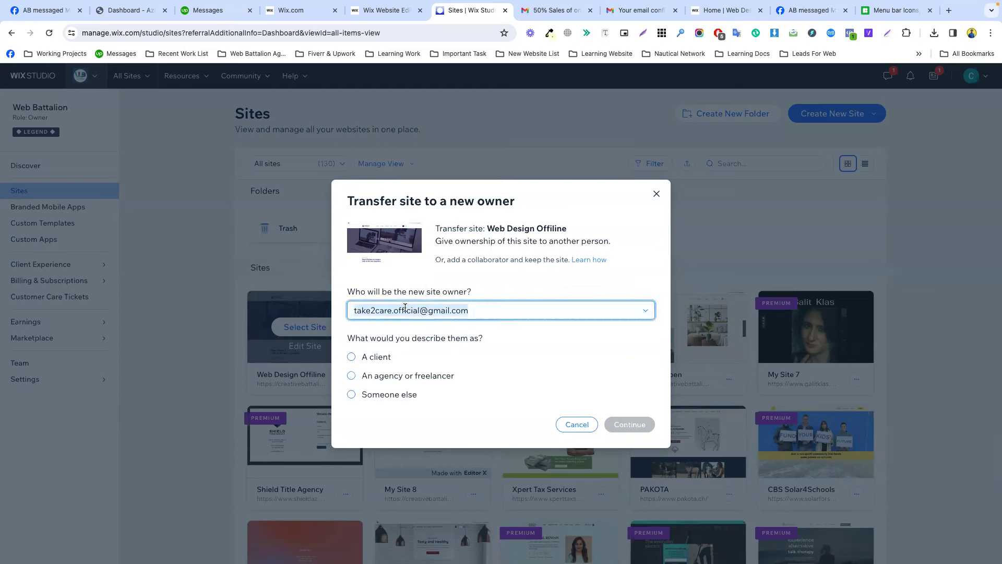
triple_click(410, 304)
triple_click(435, 311)
left_click(352, 357)
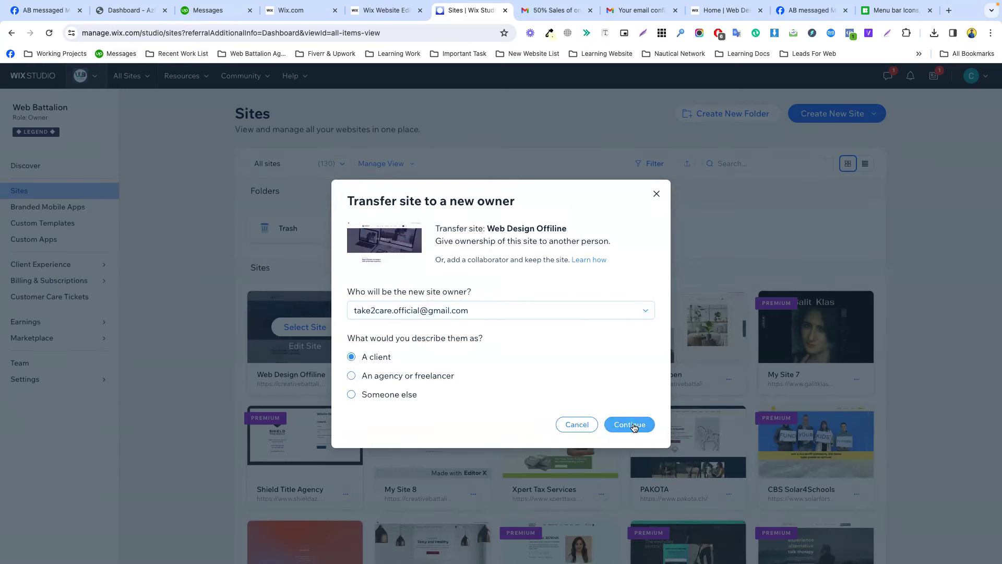
Keep co-owner access, tick 'Create a copy of this site', and send the ownership transfer.
left_click(630, 424)
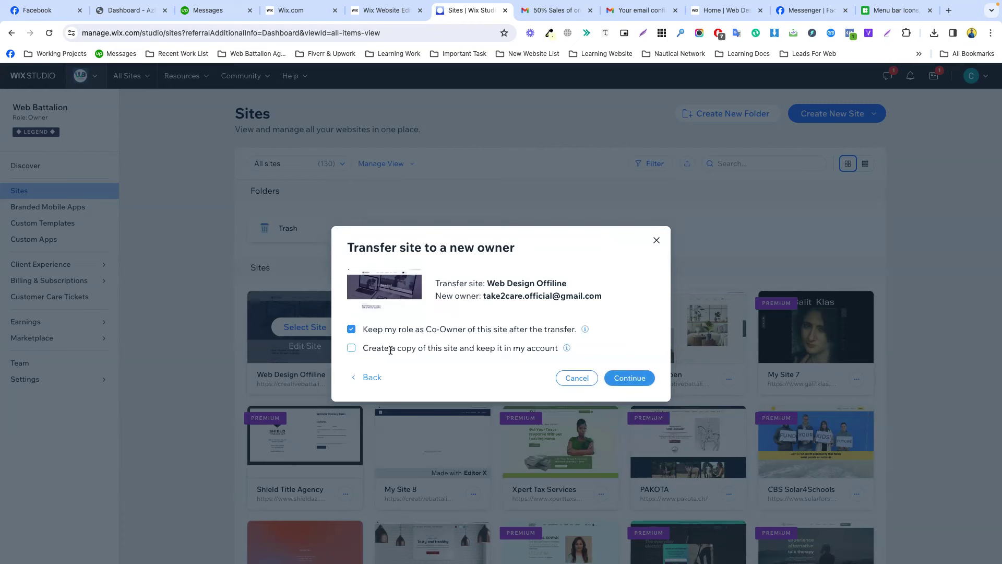
left_click(351, 348)
left_click(631, 379)
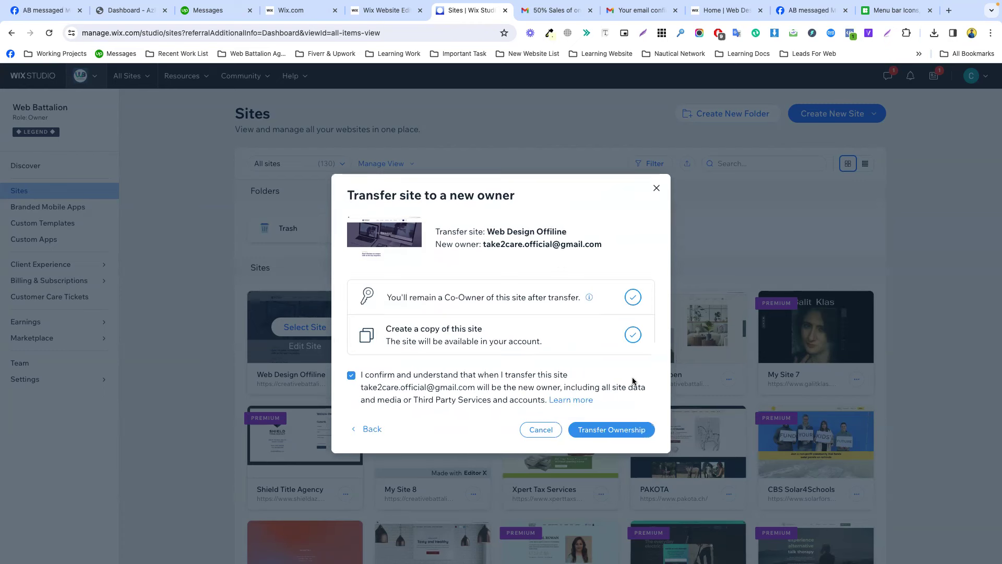
left_click(621, 431)
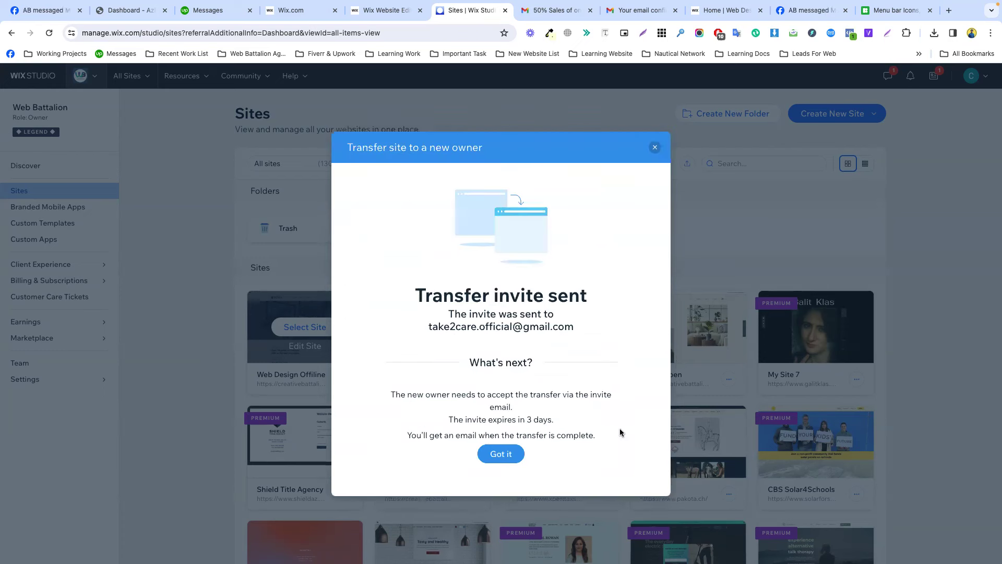
double_click(504, 294)
left_click(502, 453)
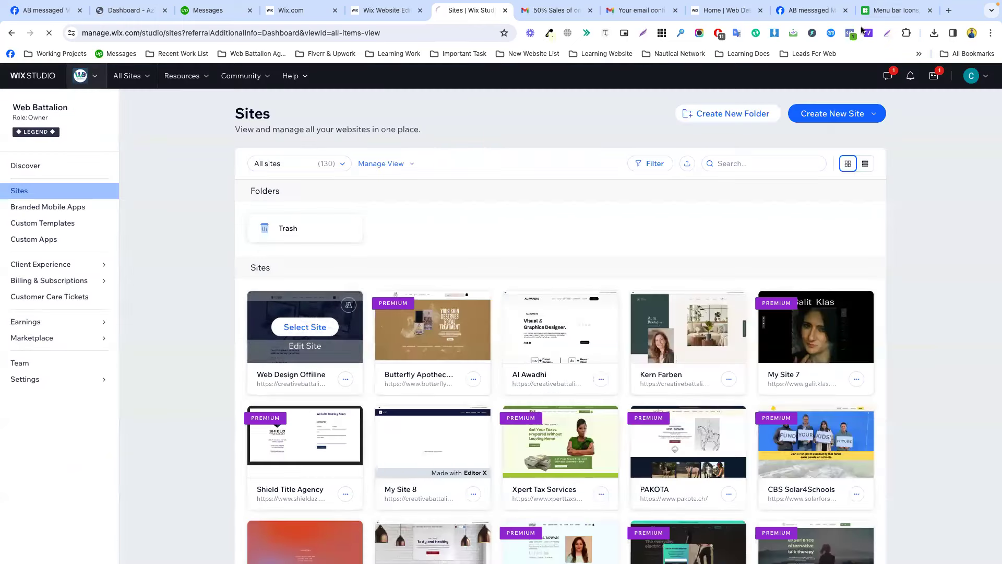
Switch to the new owner's Chrome profile and open the 'A Wix Website is Being Transferred to You' email.
left_click(972, 32)
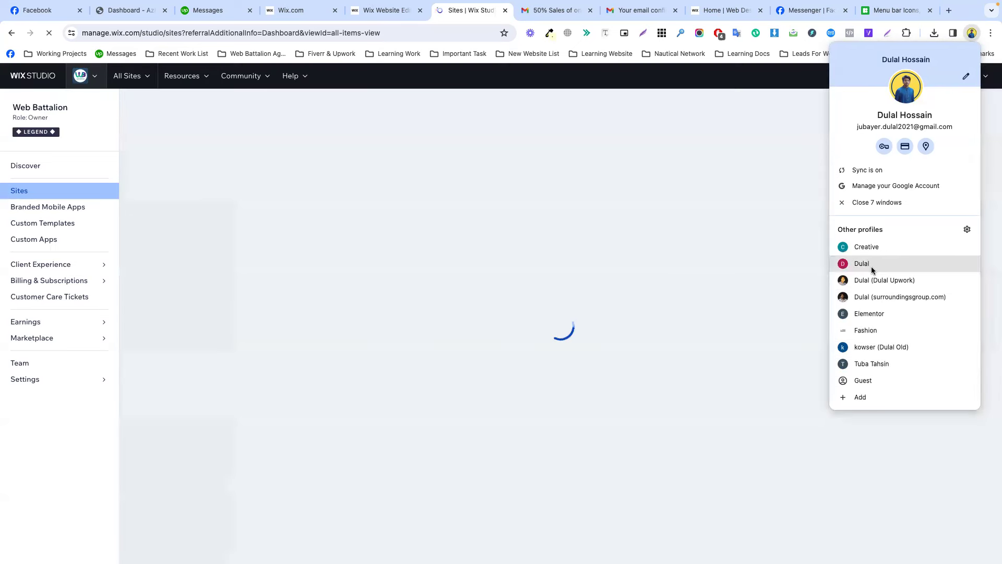
left_click(869, 264)
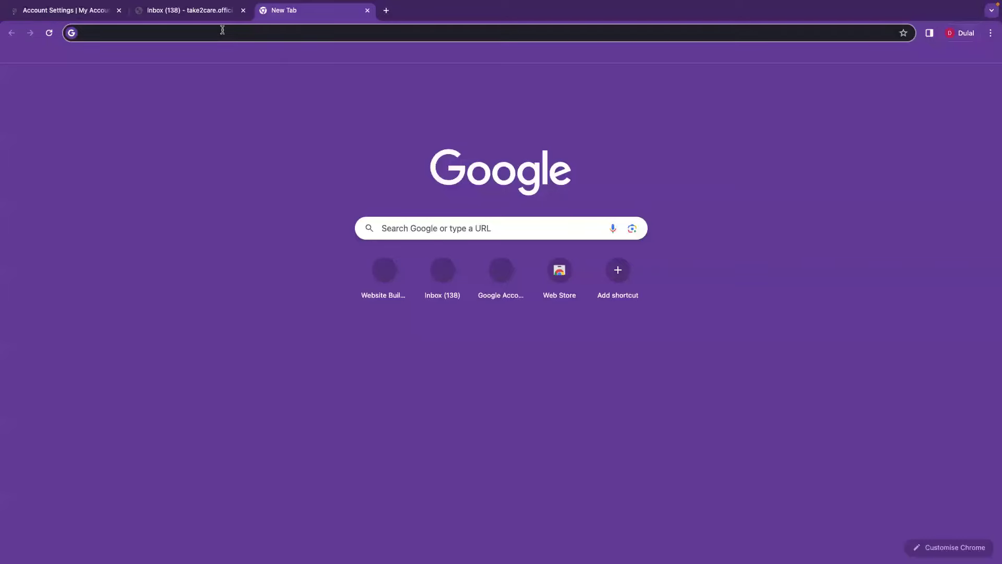
left_click(198, 11)
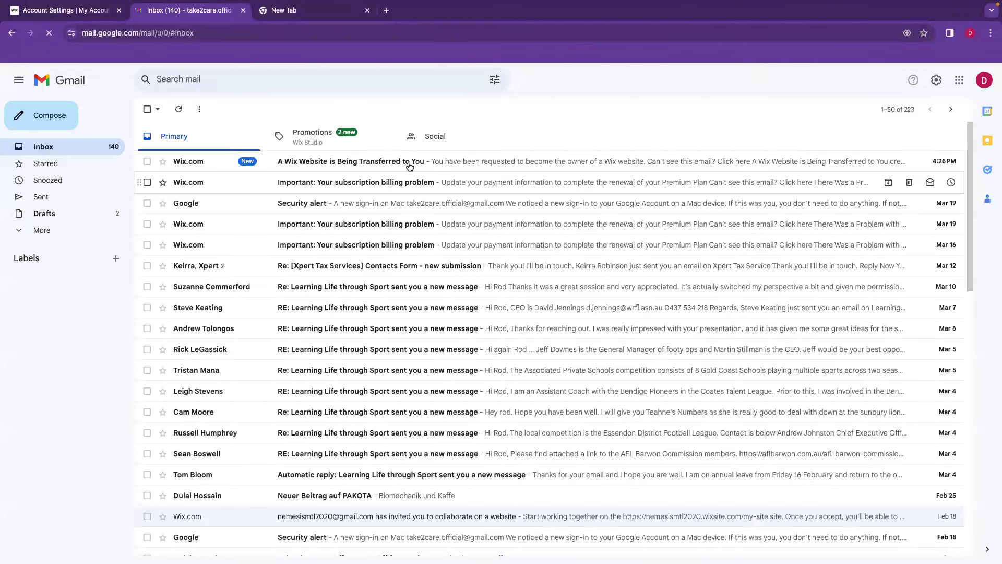
left_click(410, 166)
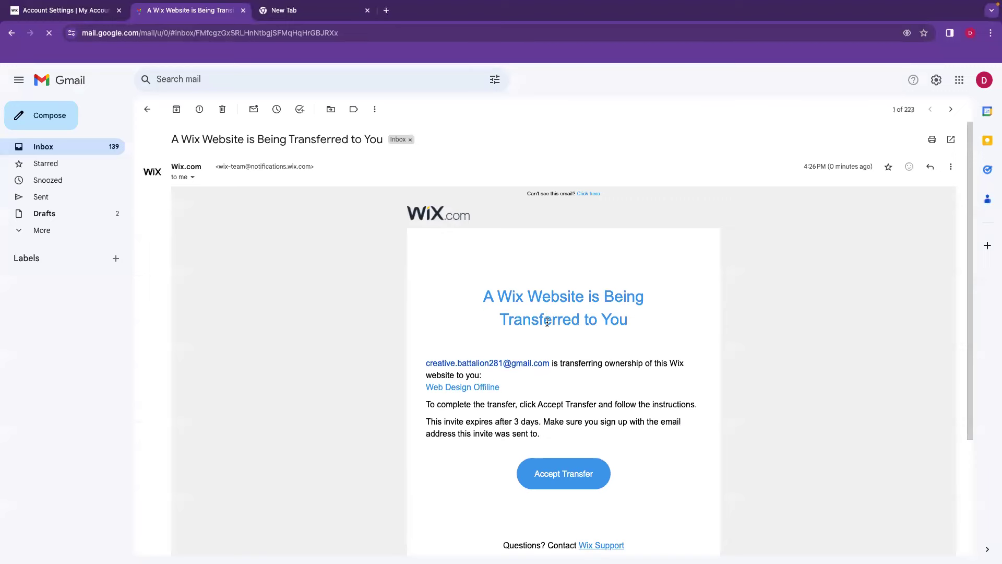
Accept the transfer and go to the newly opened Web Design Offline dashboard.
scroll(522, 292, "down", 2)
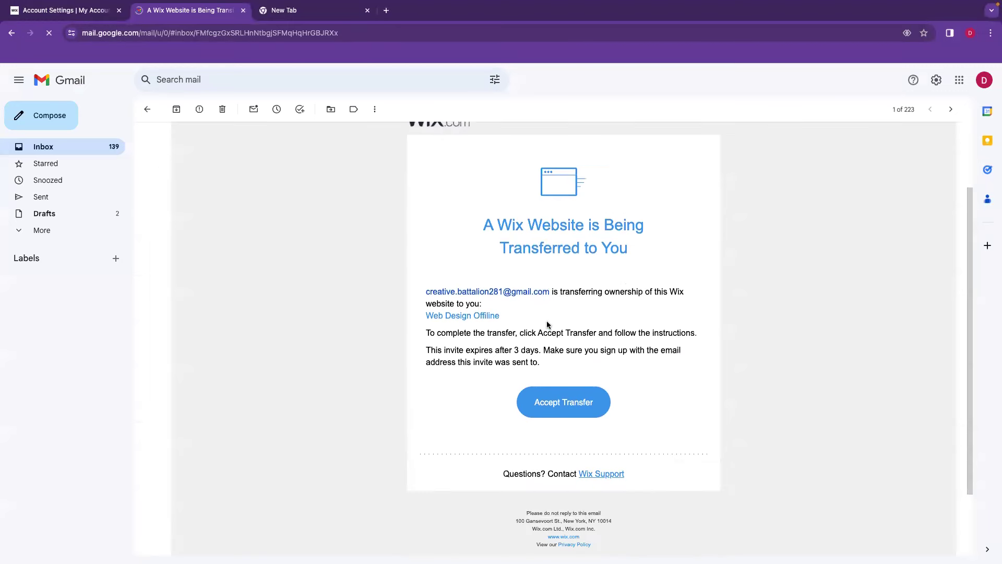
left_click(568, 411)
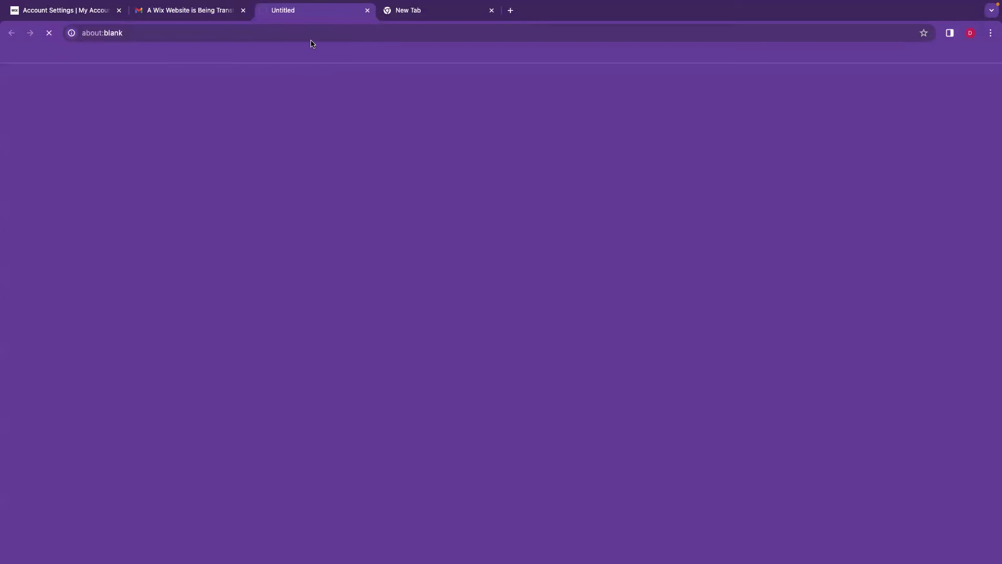
left_click(181, 12)
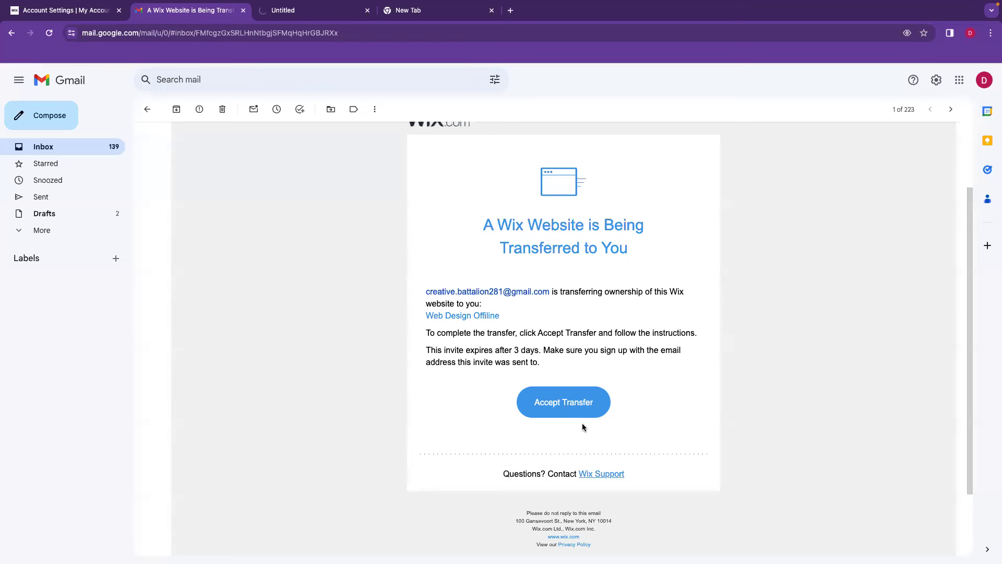
left_click(294, 13)
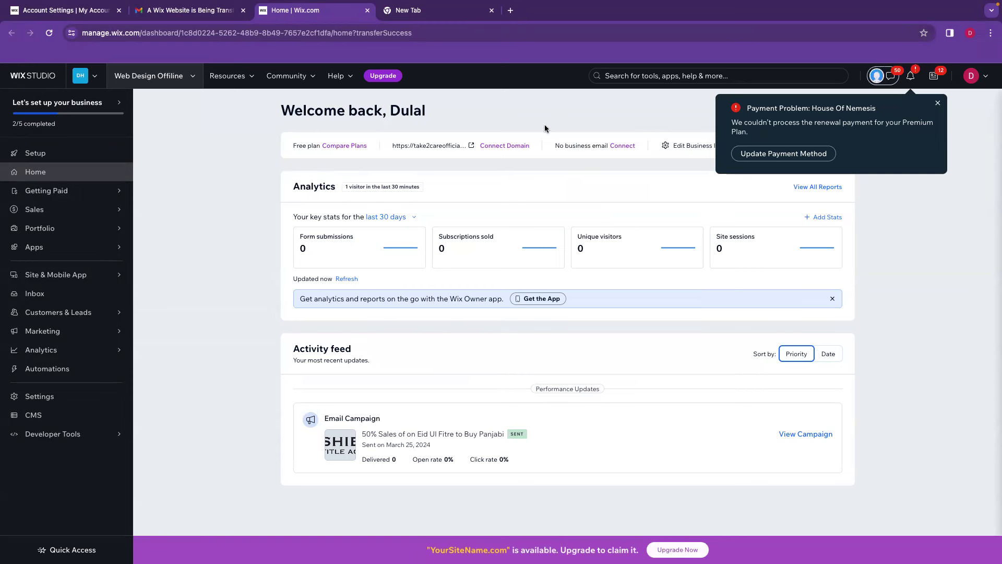
Dismiss the payment problem notice, check the original account's Sites page, then open Web Design Offline settings.
left_click(939, 103)
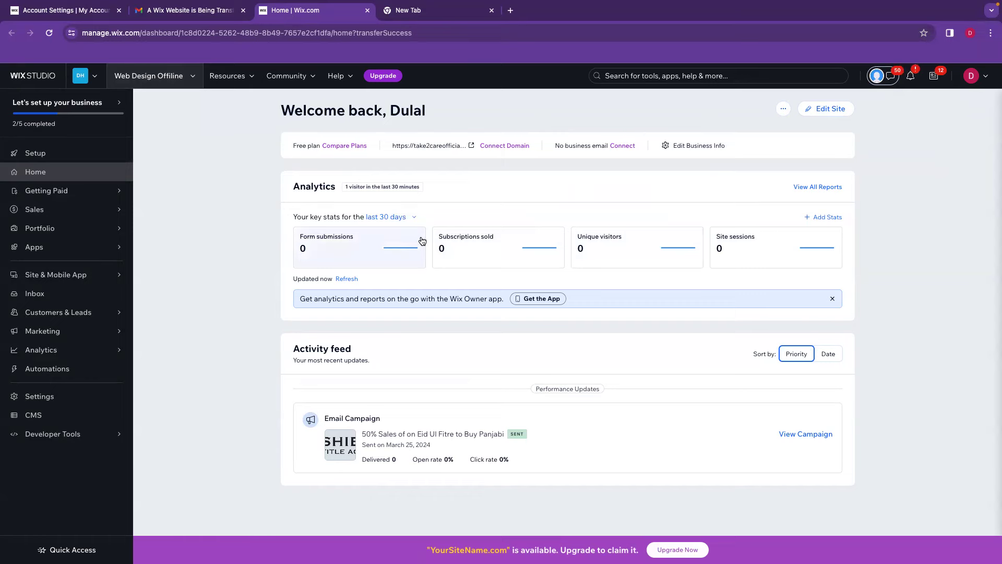
key("ctrl+Left")
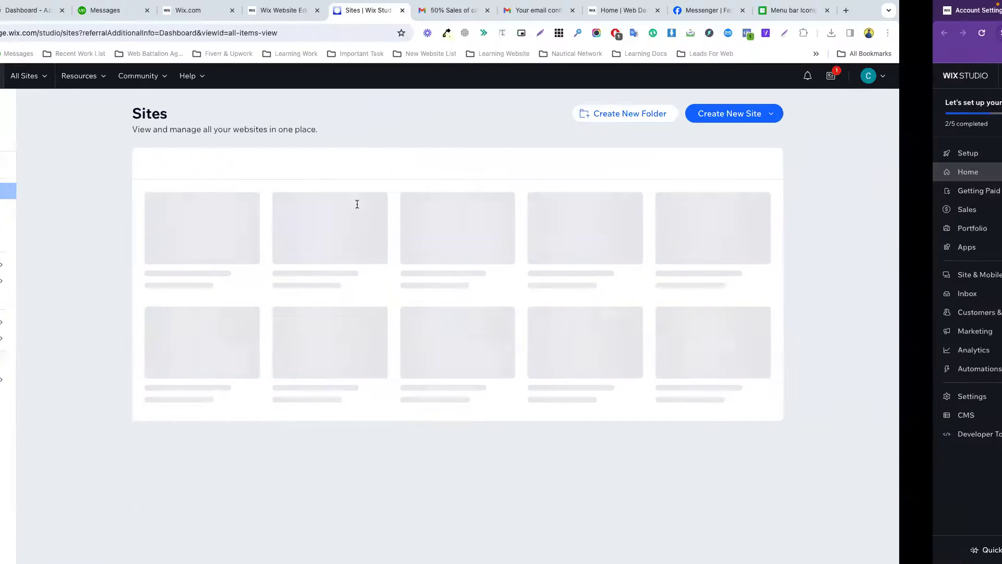
key("ctrl+Left")
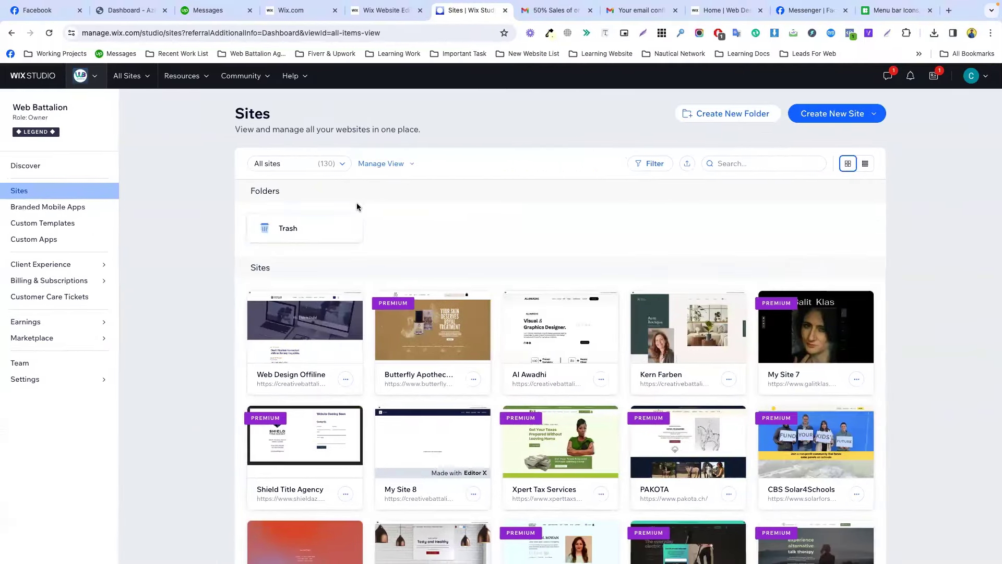
key("ctrl+Right")
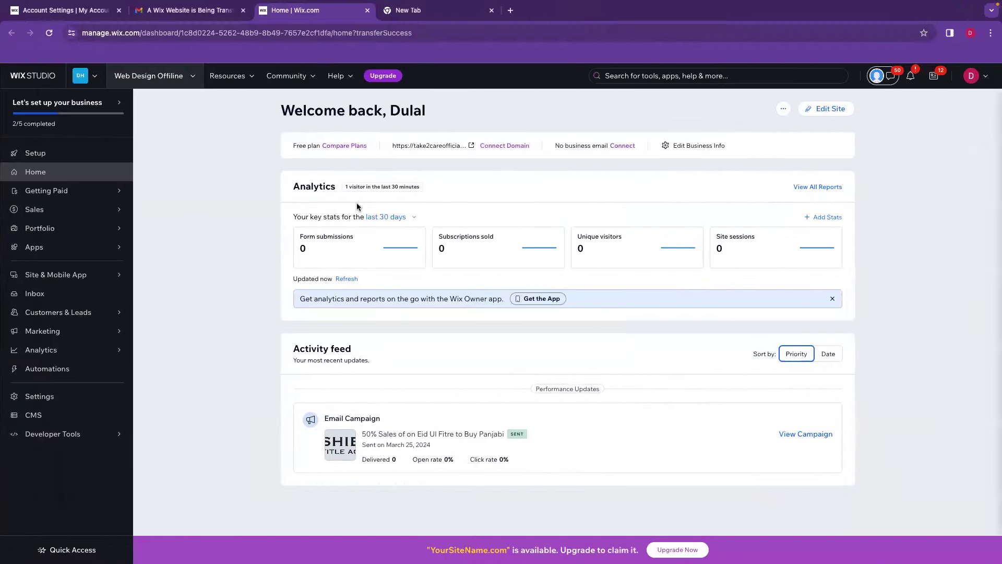
left_click(51, 400)
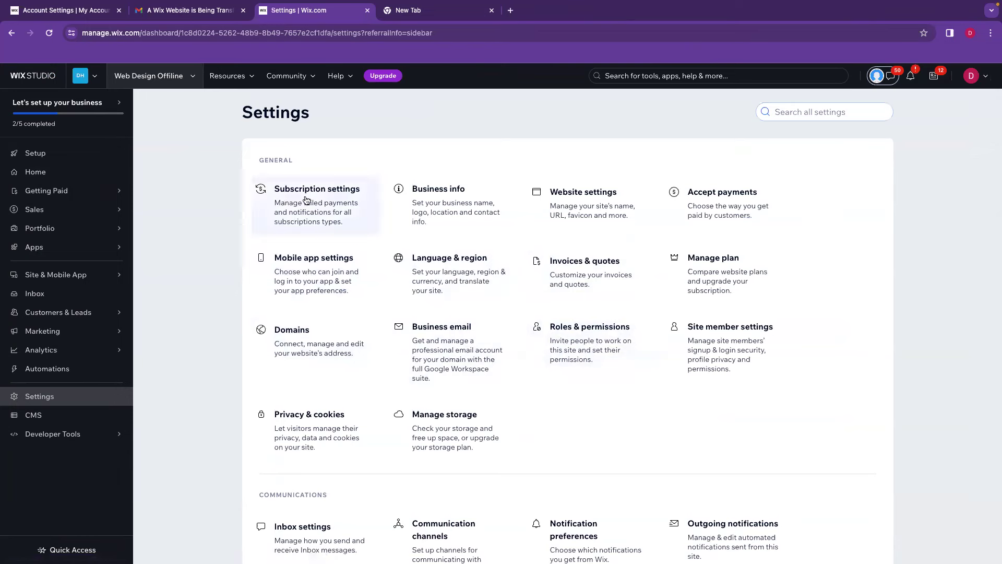
Open Roles & permissions for Web Design Offline and start a collaborator invitation.
left_click(579, 342)
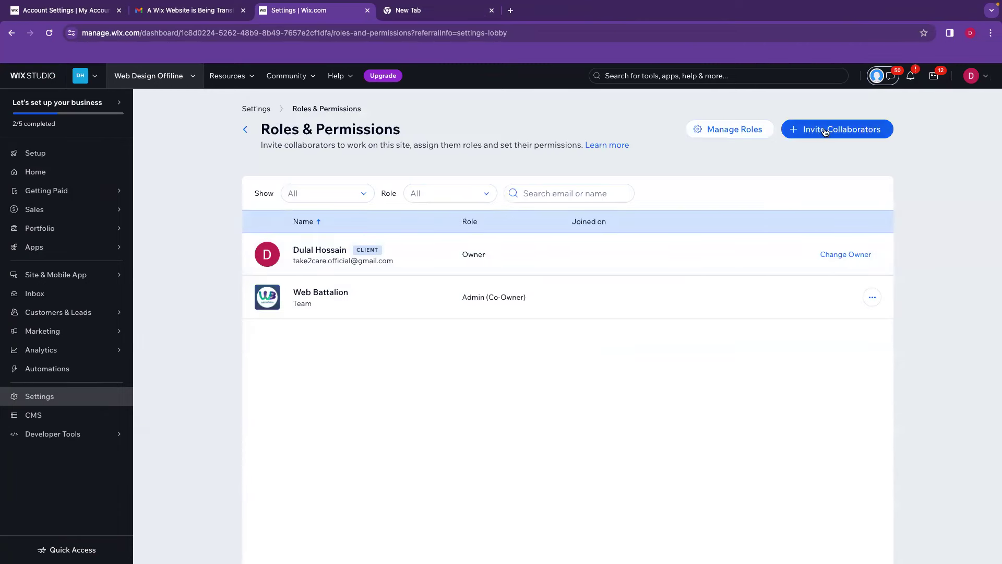
left_click(839, 133)
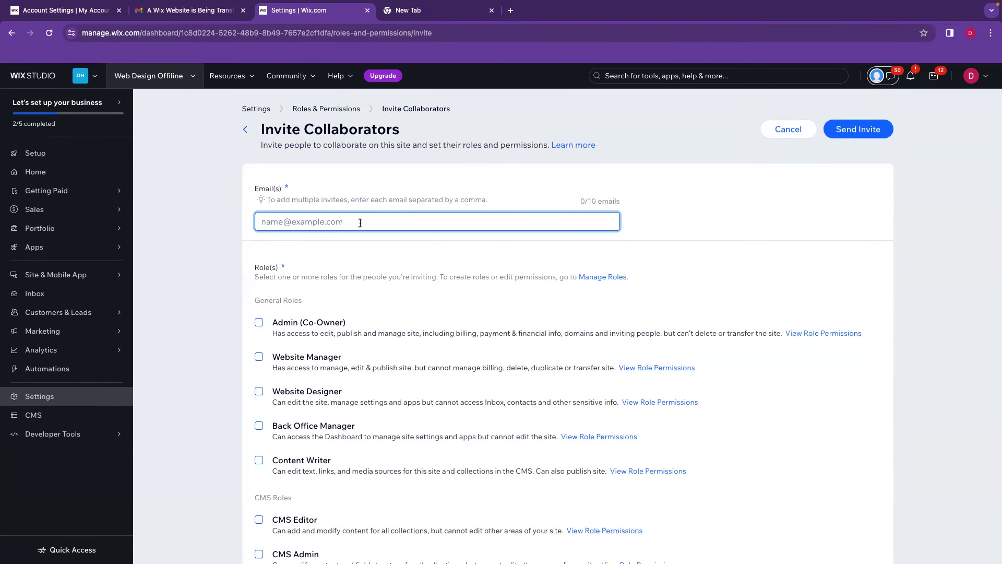
Add the collaborator's Gmail address as an invitee with the Website Manager role.
key("ctrl+a")
key("BackSpace")
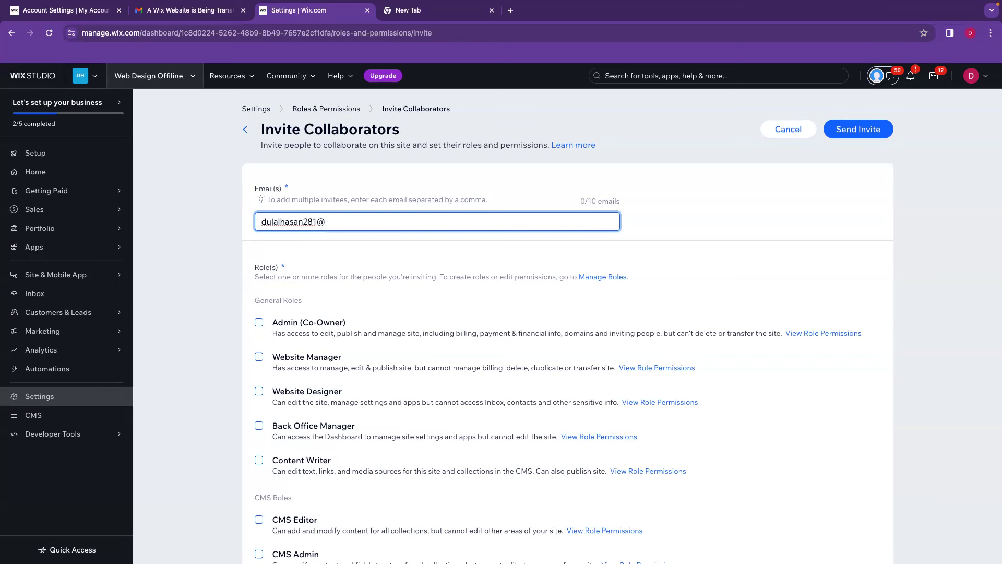
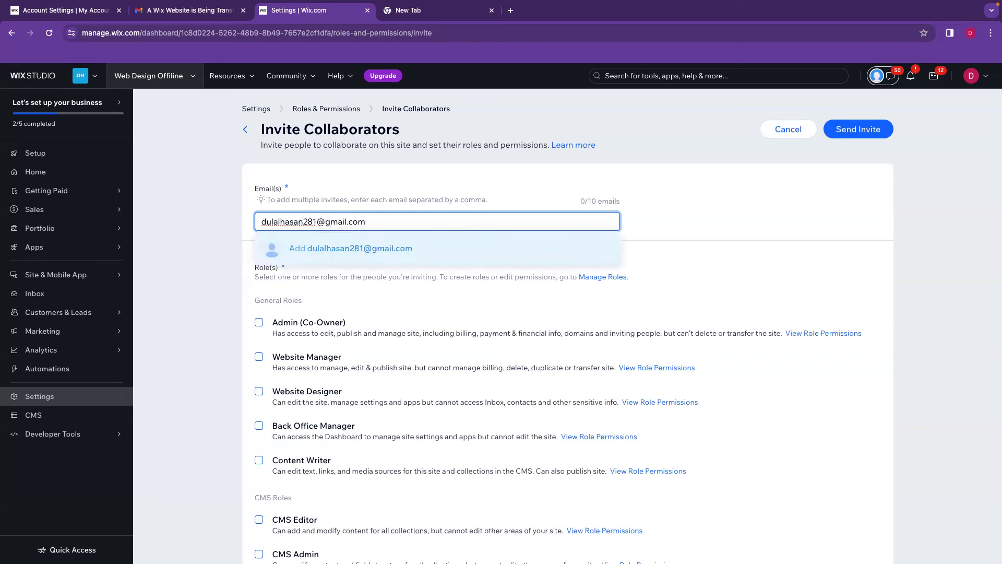
left_click(360, 251)
left_click(302, 362)
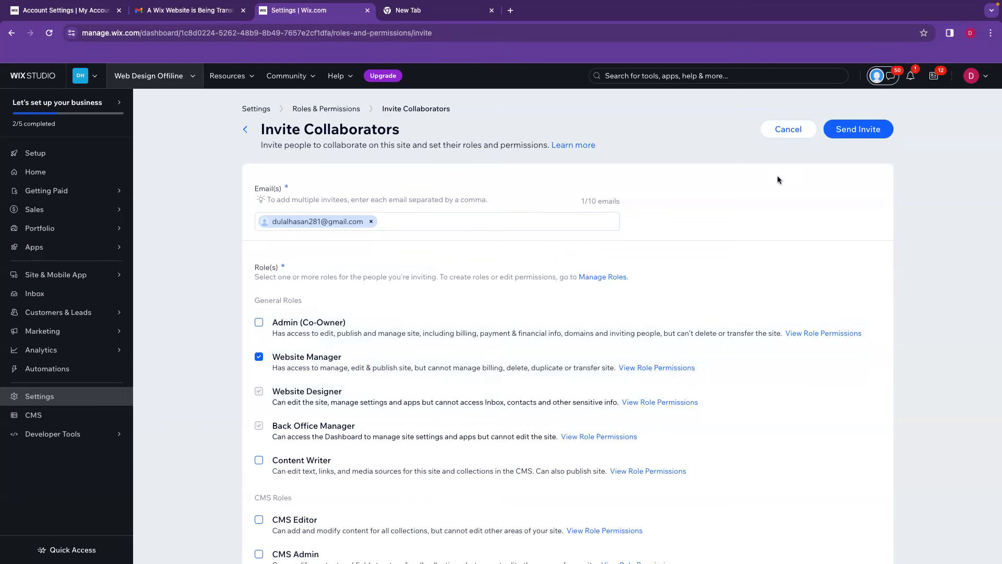
Send the invite and mark the invitee as 'An agency or freelancer'.
left_click(858, 131)
left_click(403, 281)
left_click(420, 296)
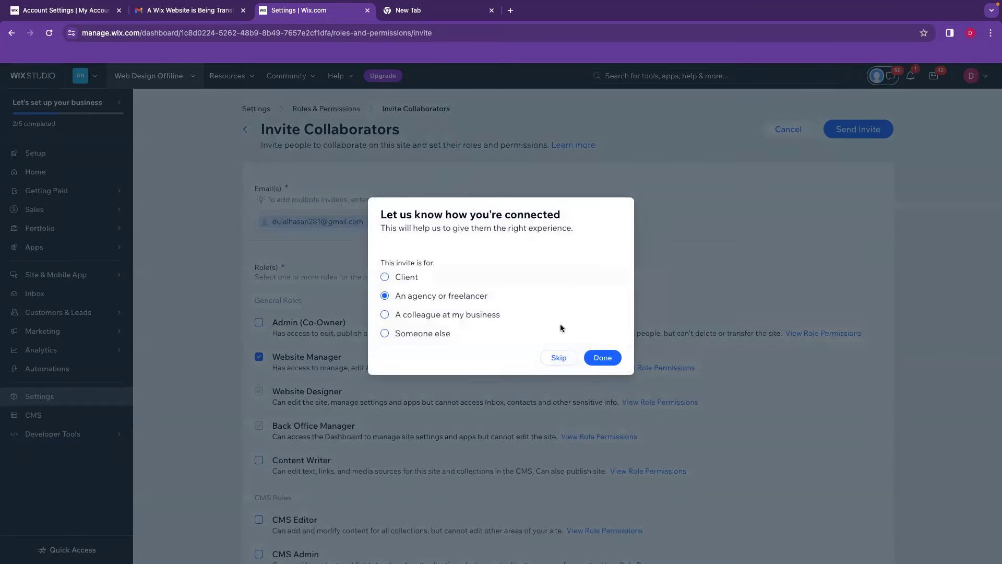
Confirm the connection with Done so the Website Manager invite shows as Pending.
left_click(603, 358)
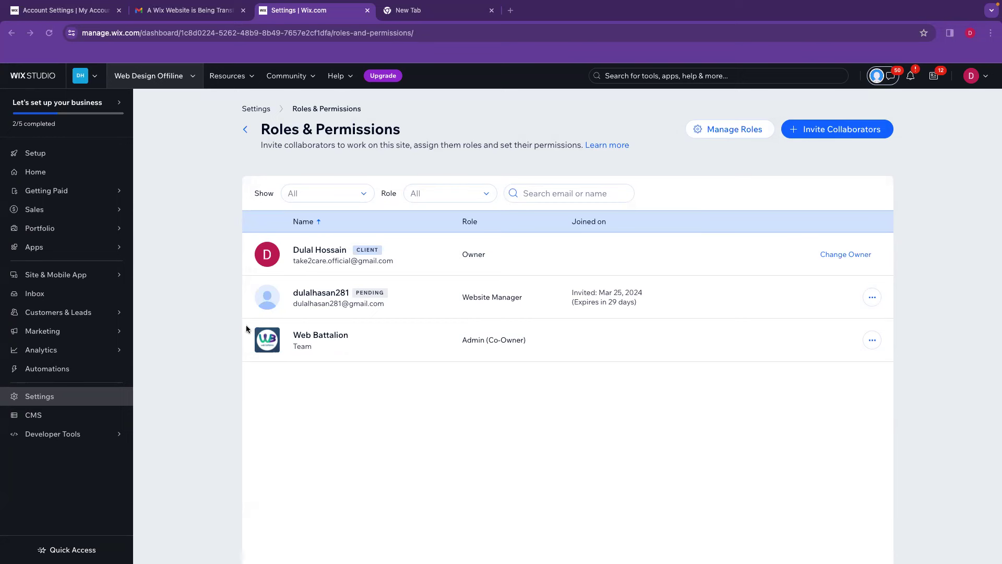
mouse_move(38, 356)
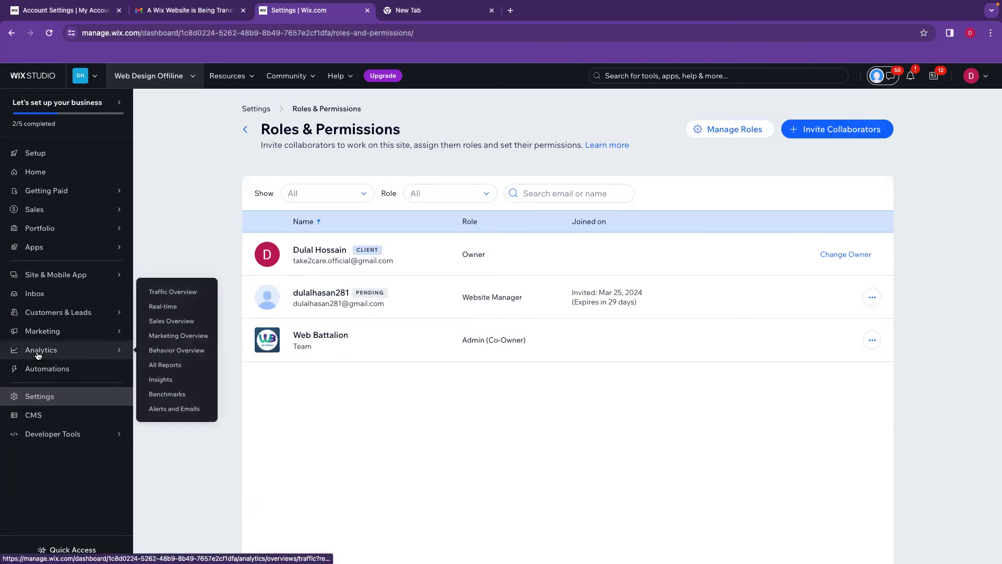
View the Web Design Offline Traffic Overview, then open Xpert Tax Services from the original account's Sites list.
left_click(171, 291)
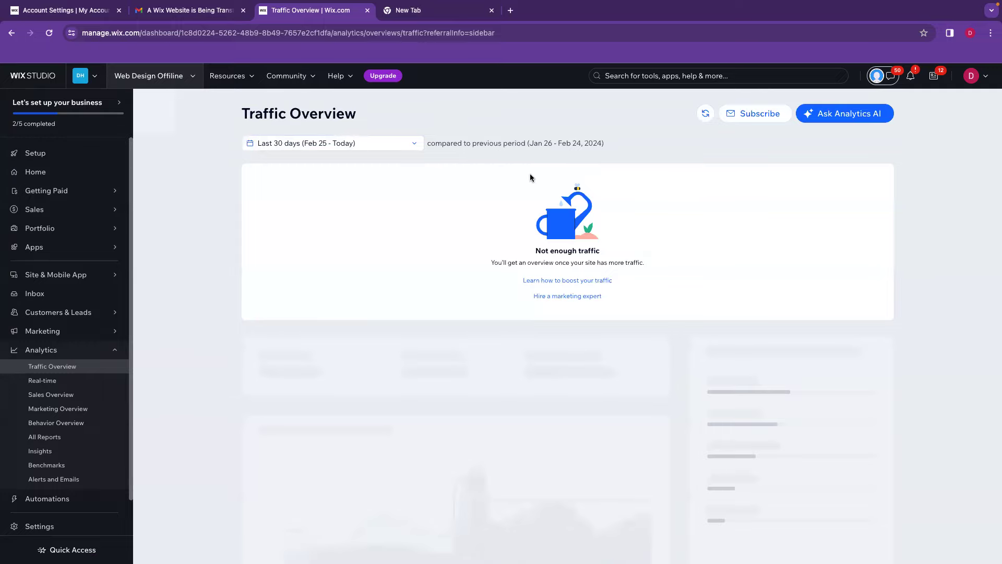
key("ctrl+Left")
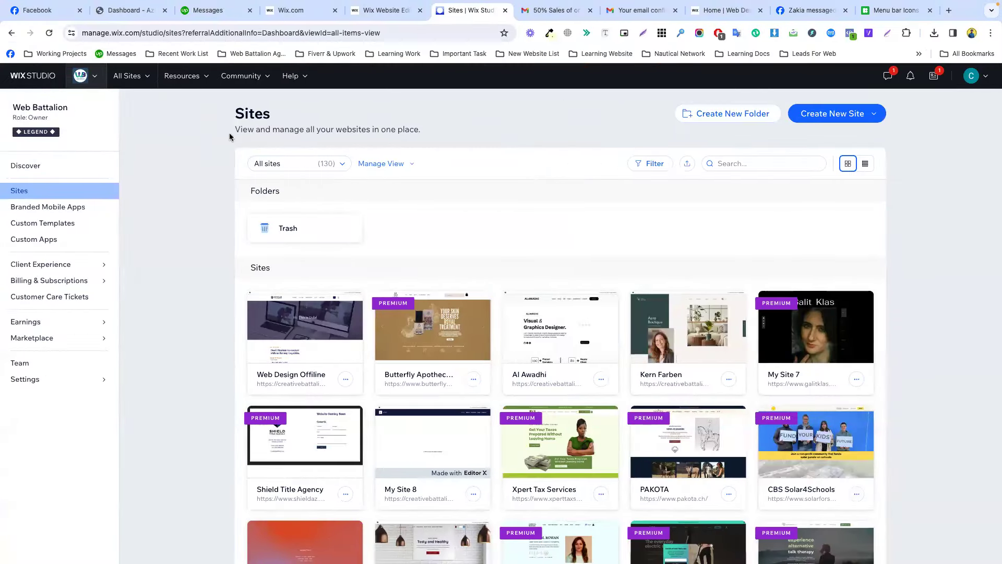
scroll(427, 257, "down", 3)
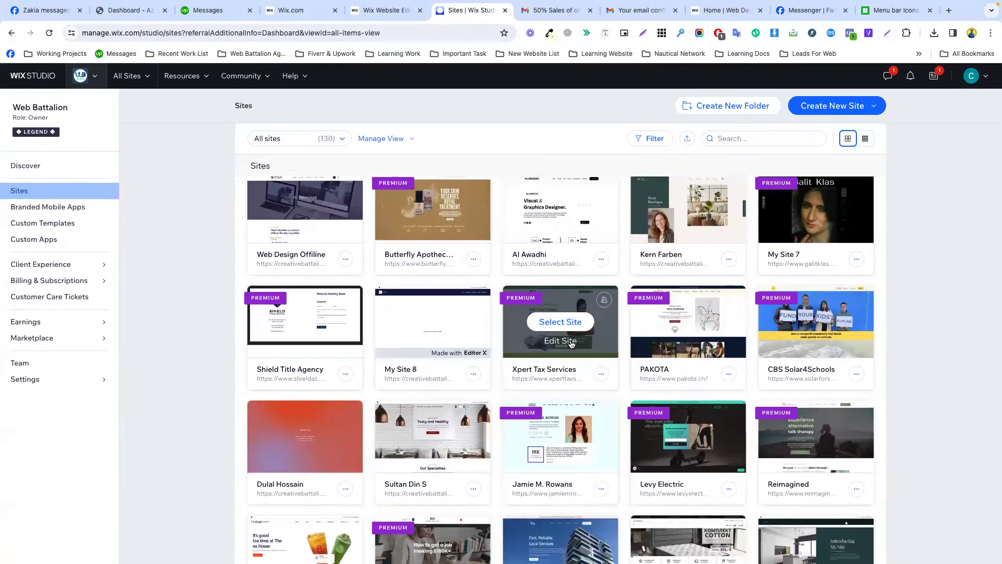
left_click(602, 353)
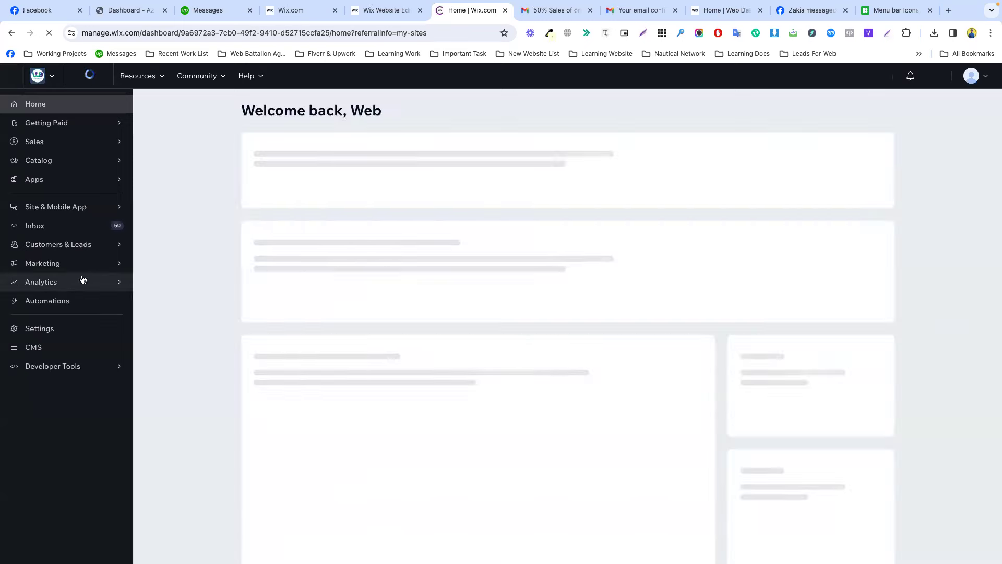
Review Xpert Tax Services' Traffic Overview and Real-time map, then move on to Sales Overview.
left_click(68, 286)
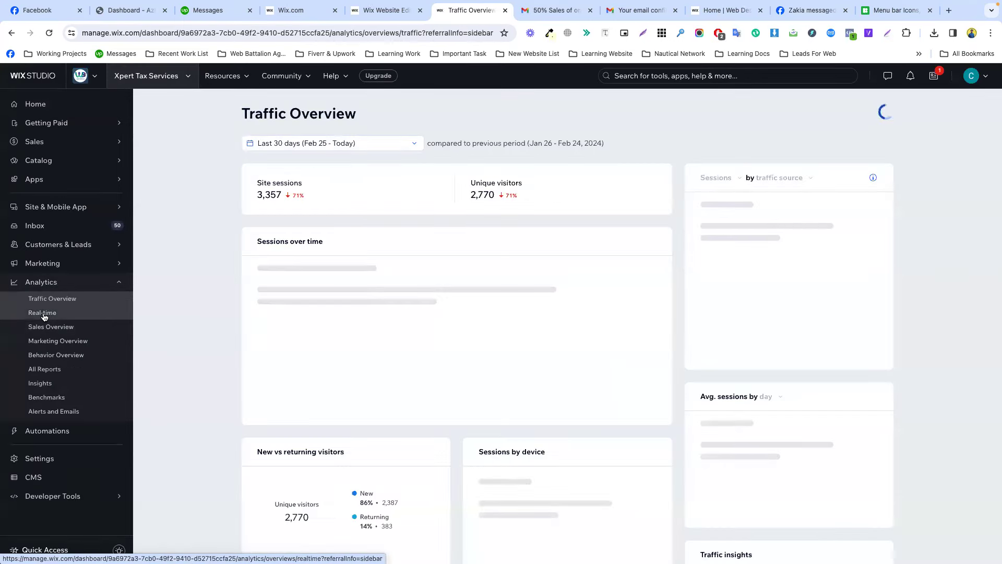
left_click(44, 314)
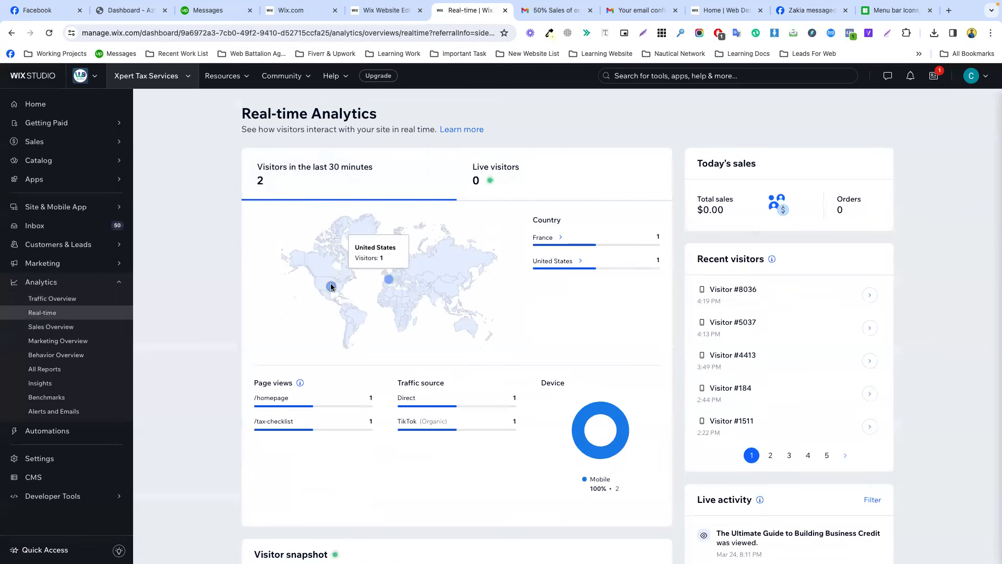
mouse_move(392, 282)
mouse_move(330, 291)
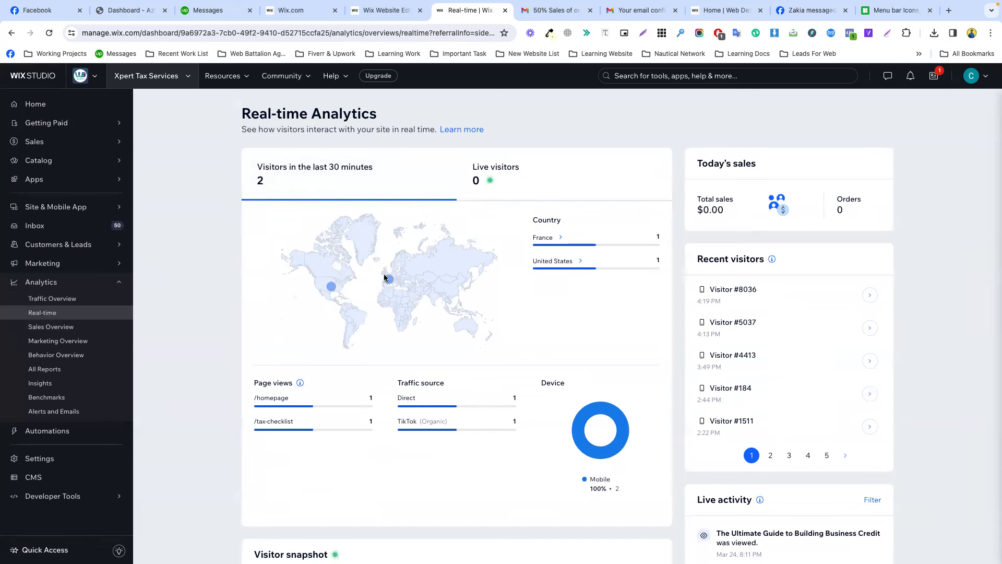
triple_click(301, 119)
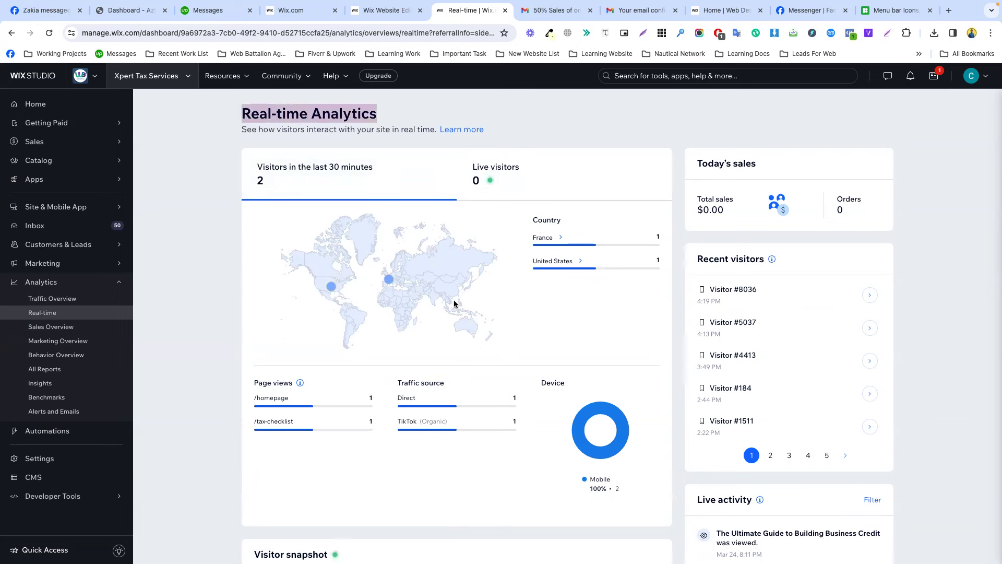
left_click(74, 335)
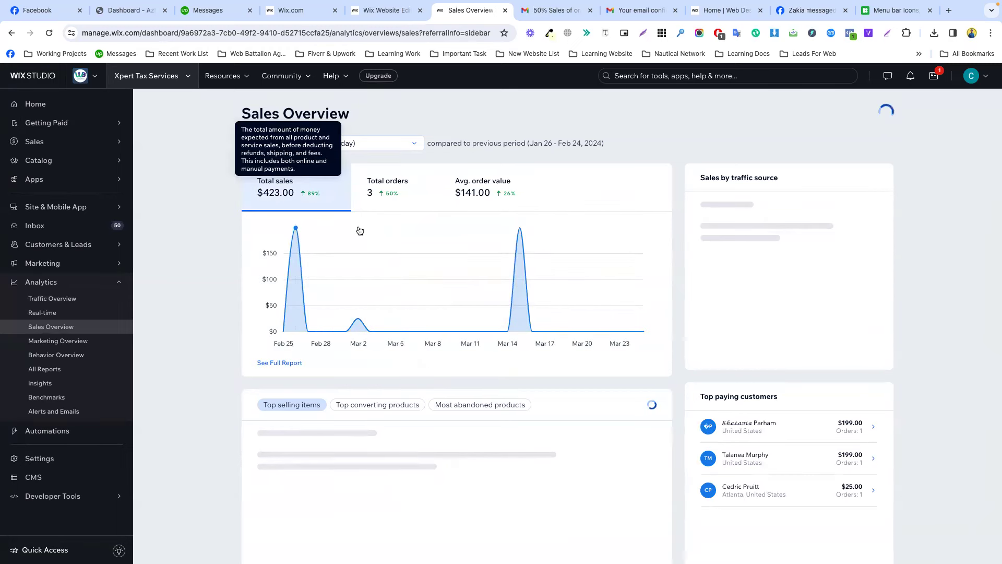
Switch from Sales Overview to the Marketing Overview report under Analytics.
left_click(64, 342)
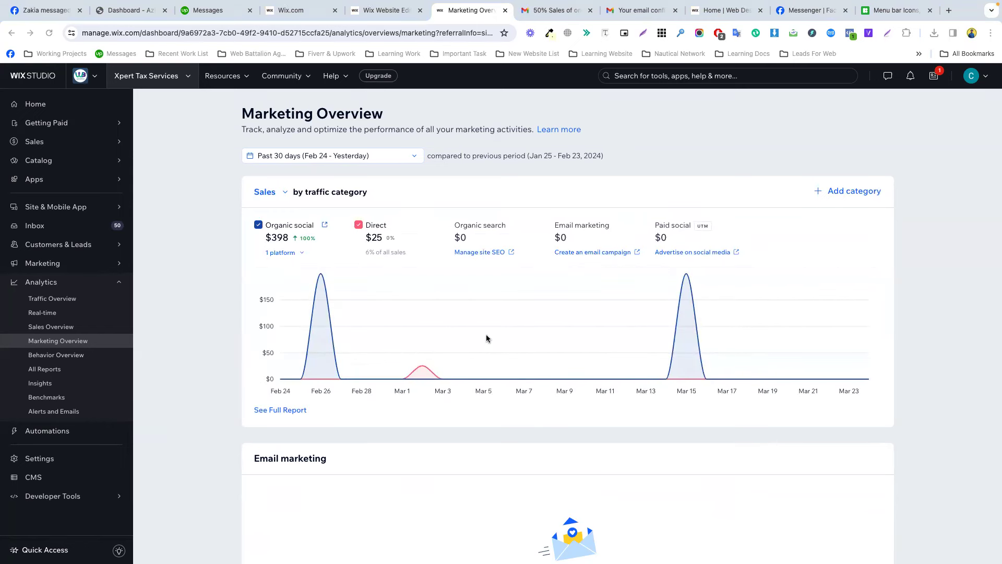
Copy the 'compared to previous period' line (Jan 25 - Feb 23, 2024).
scroll(460, 219, "down", 1)
scroll(460, 220, "up", 1)
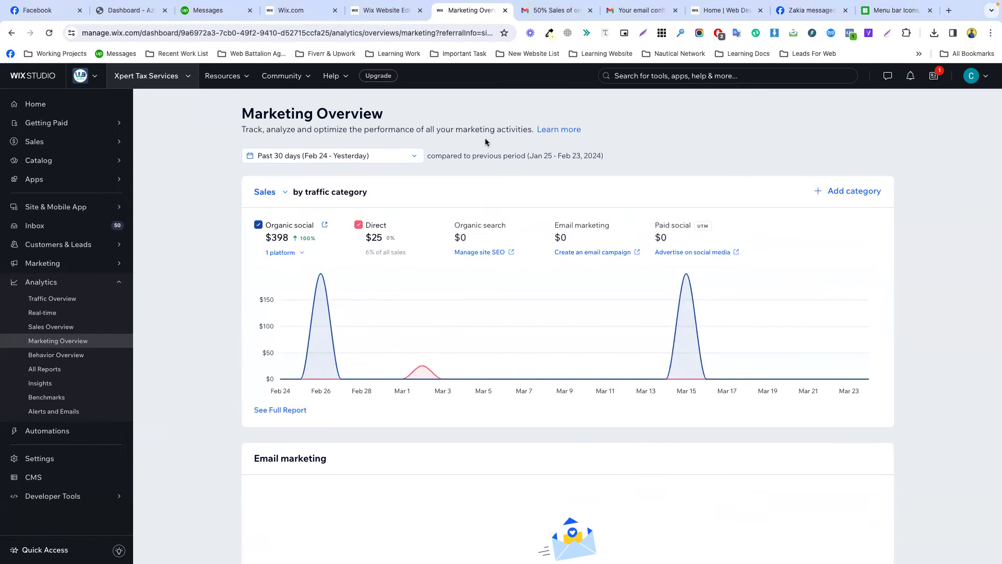
triple_click(481, 155)
right_click(481, 155)
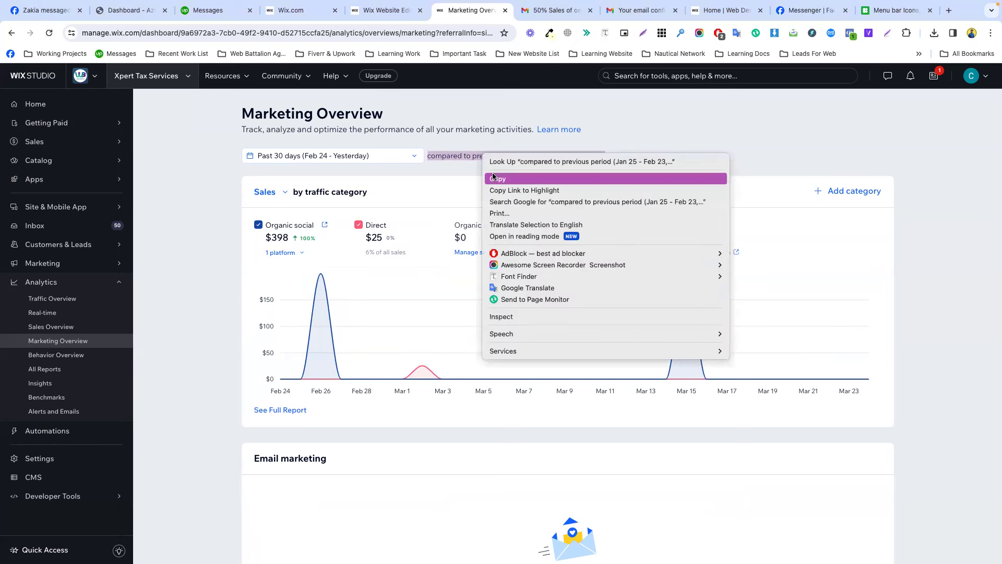
left_click(492, 177)
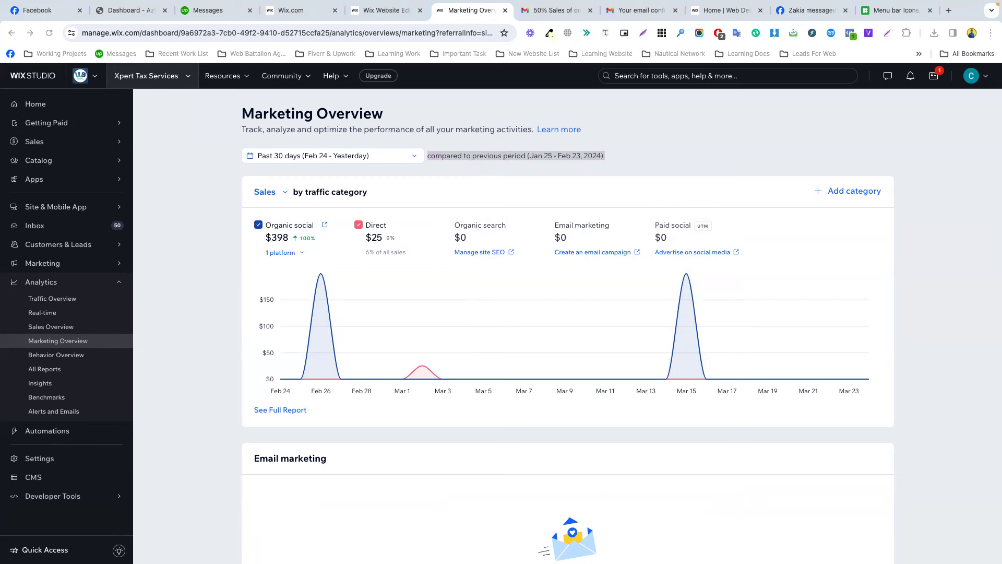
double_click(547, 156)
triple_click(547, 155)
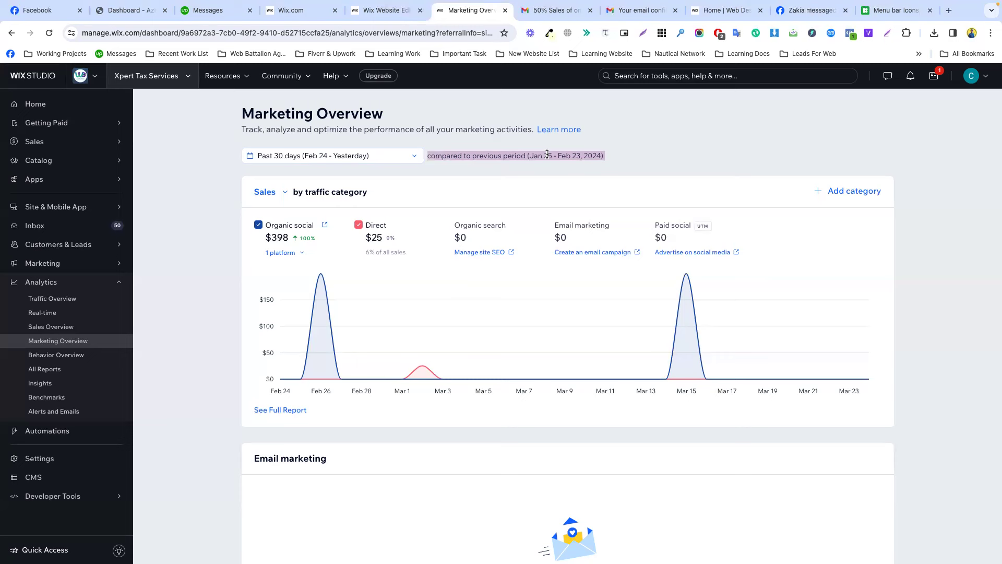
triple_click(566, 155)
Glance at the Latest news list, then switch to the Gmail tab with the Wix email.
left_click(936, 80)
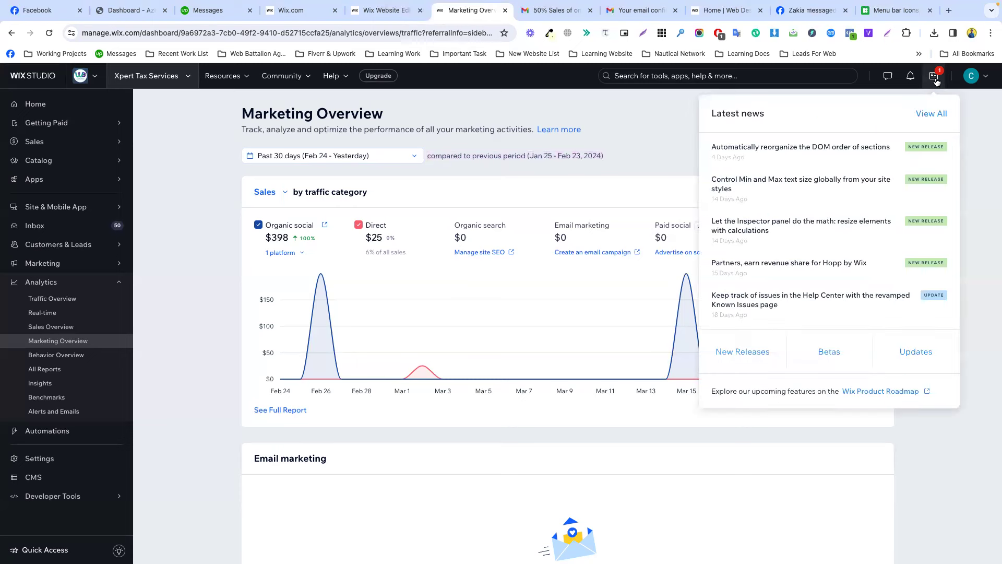
left_click(623, 132)
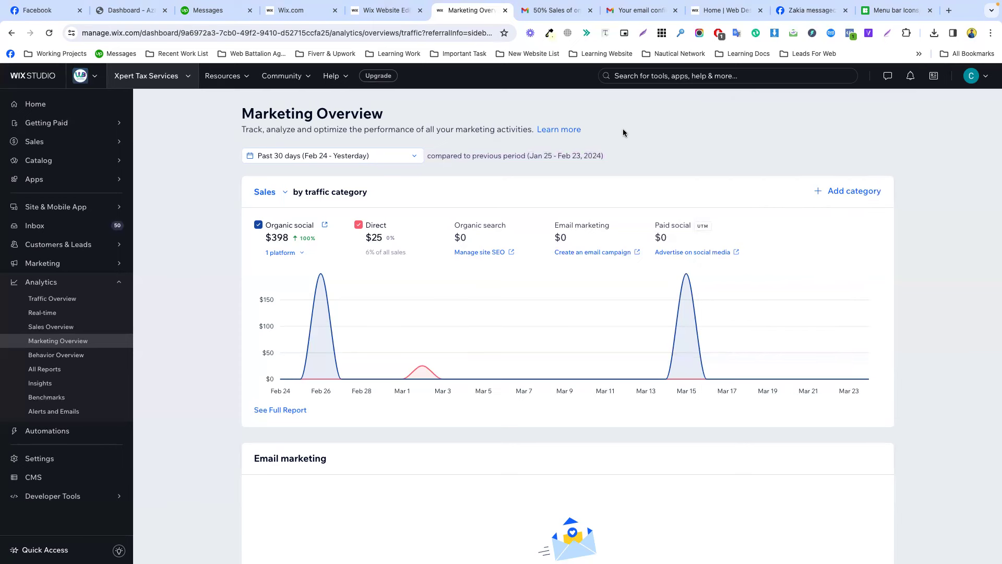
left_click(572, 14)
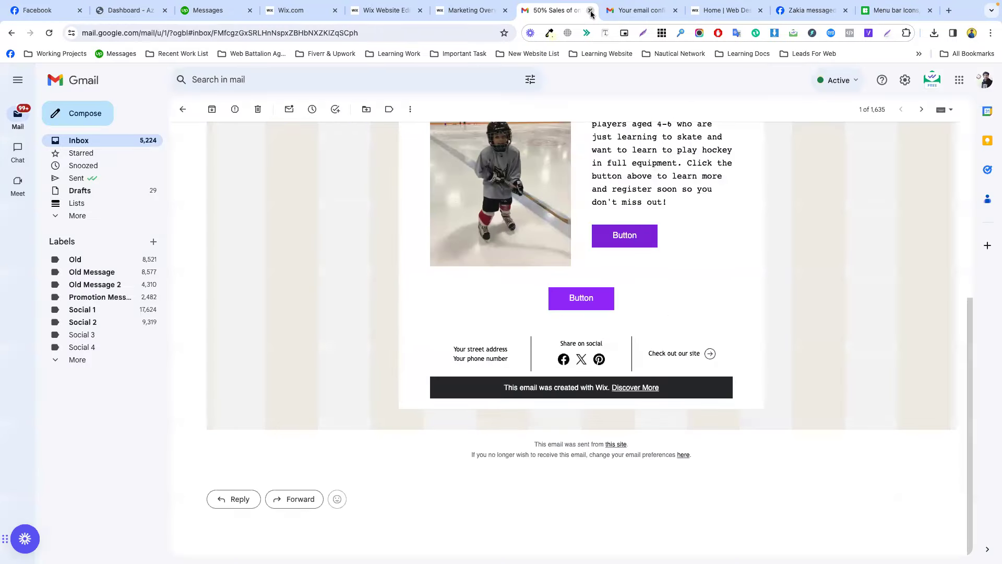
Close the two Gmail tabs and the menu bar icons tab, returning to Marketing Overview.
left_click(591, 11)
left_click(591, 11)
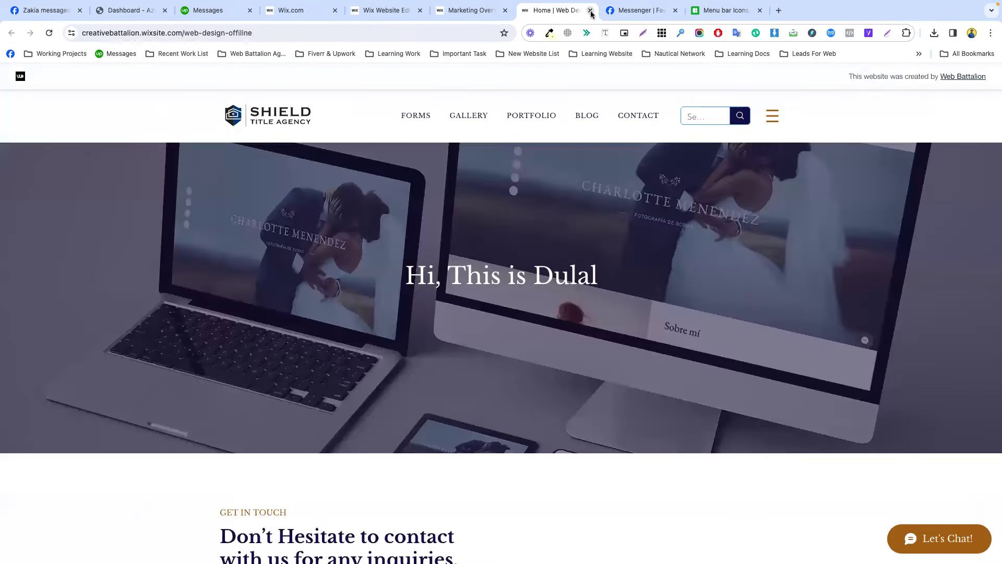
left_click(720, 11)
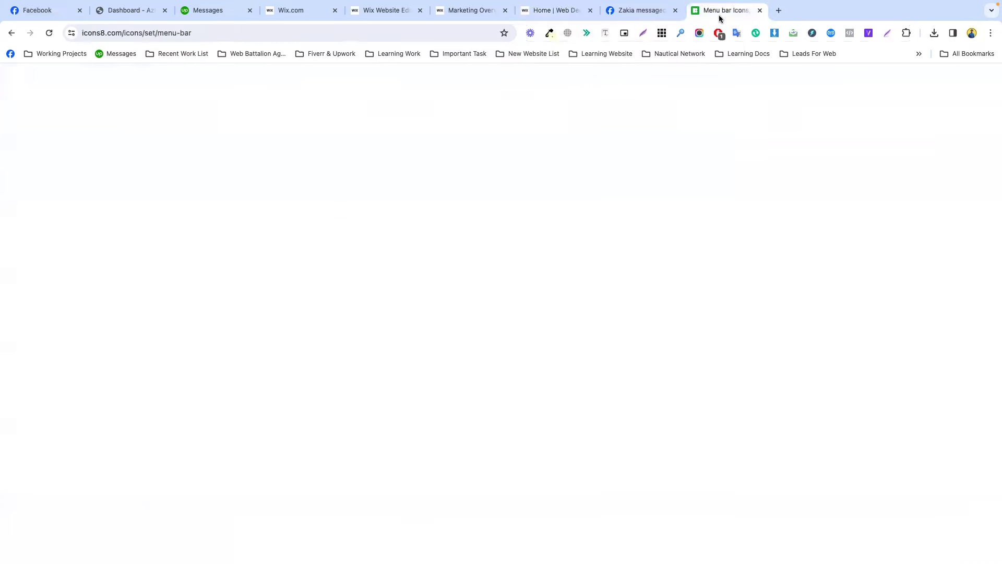
left_click(761, 10)
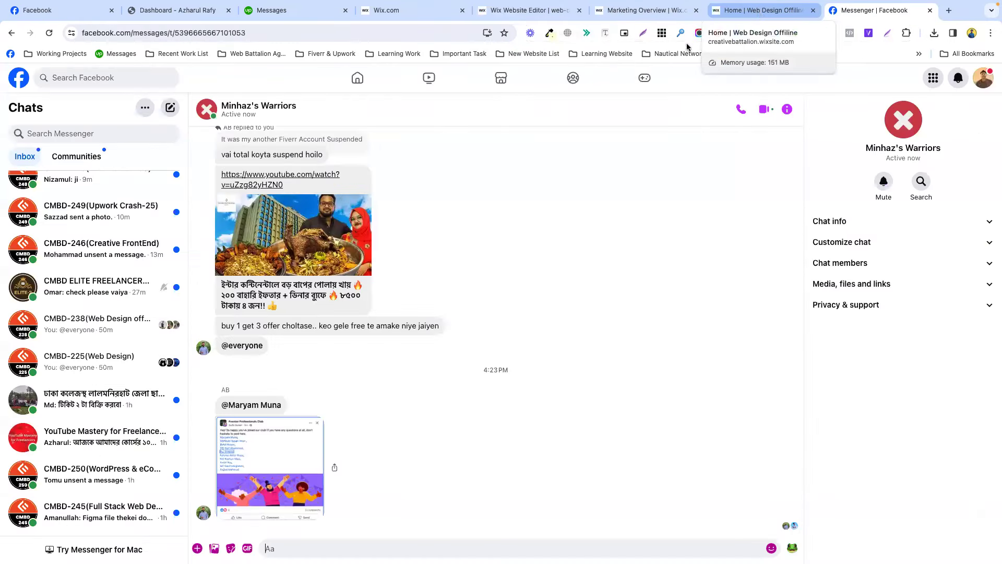
left_click(625, 15)
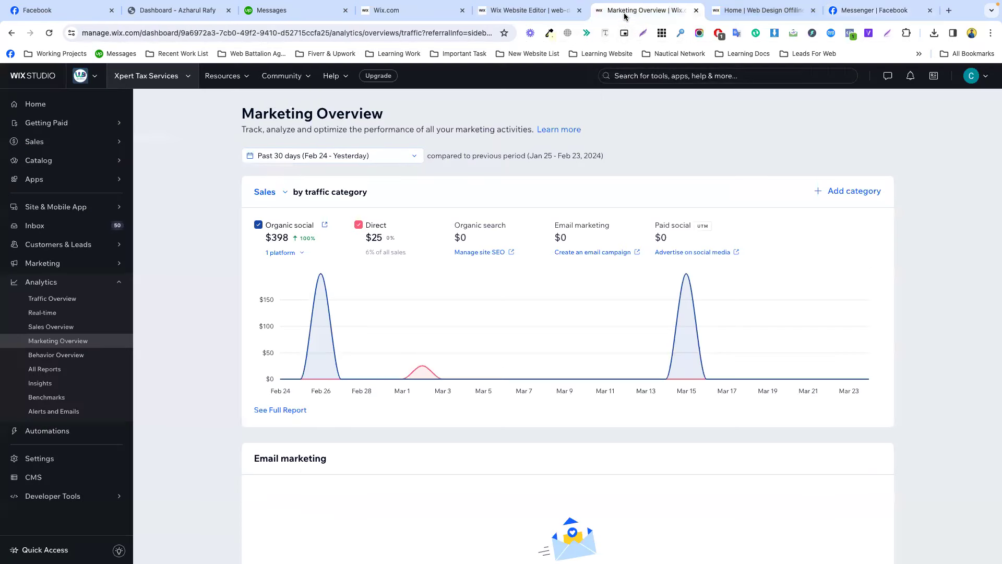
Copy the Marketing Overview's previous-period comparison line.
left_click(533, 130)
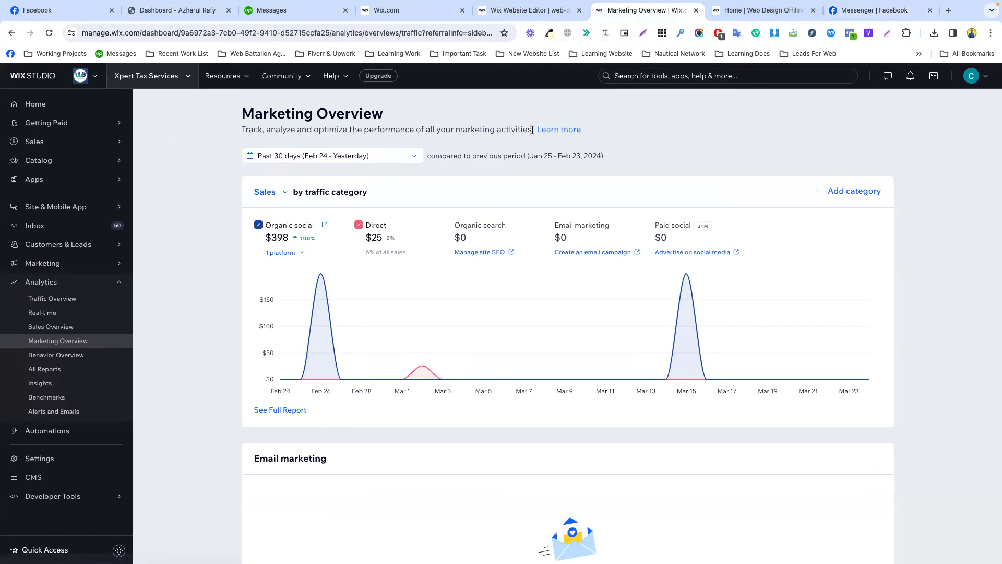
triple_click(500, 128)
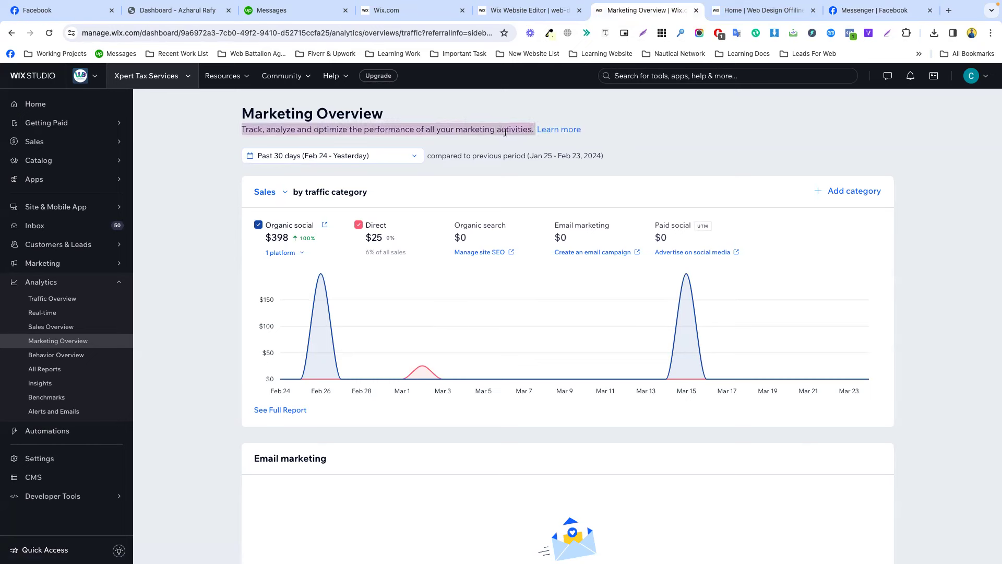
left_click(620, 156)
triple_click(568, 156)
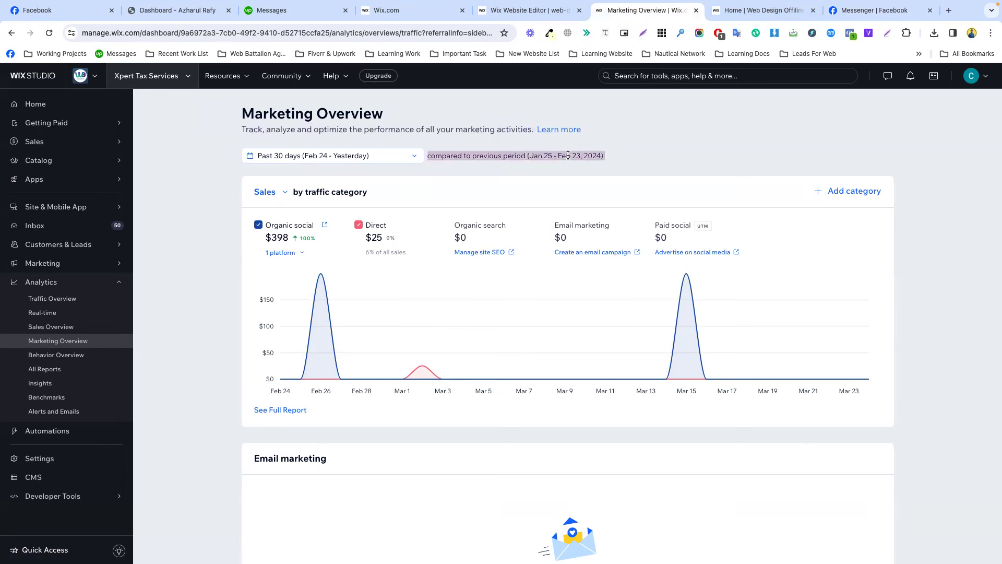
right_click(568, 156)
left_click(590, 178)
left_click(664, 142)
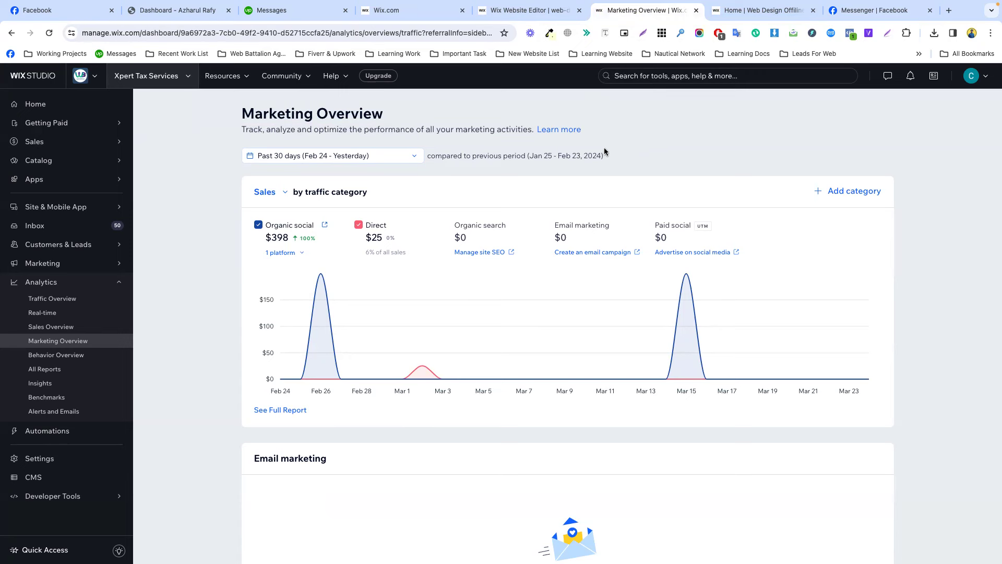
Select the year 2024 in the comparison period text.
double_click(584, 152)
mouse_move(587, 540)
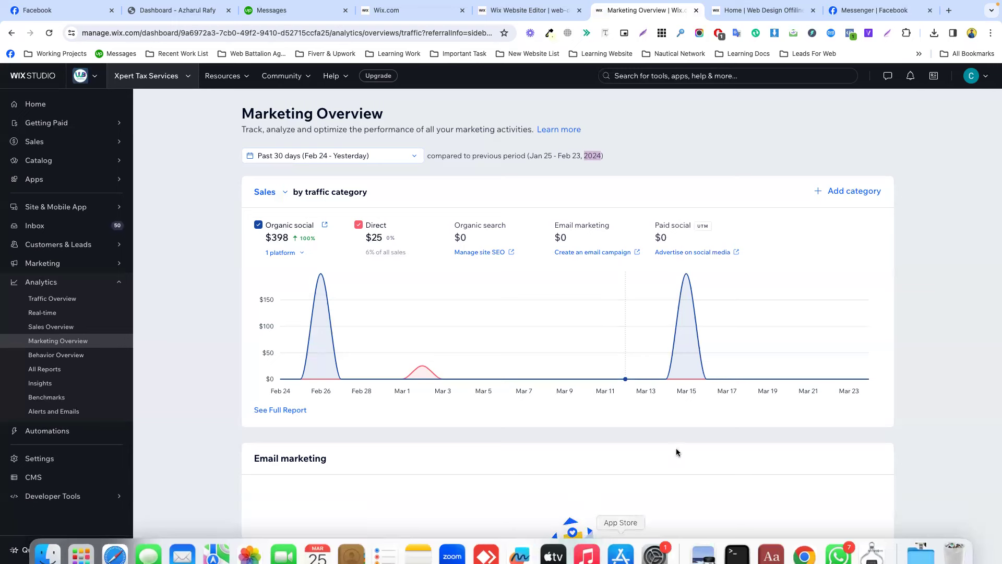
mouse_move(839, 543)
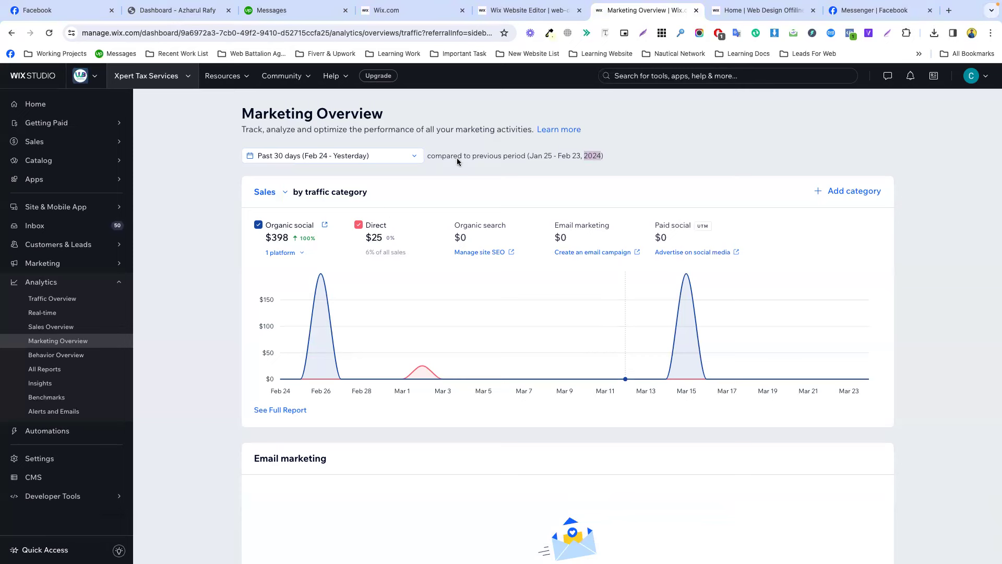
mouse_move(451, 558)
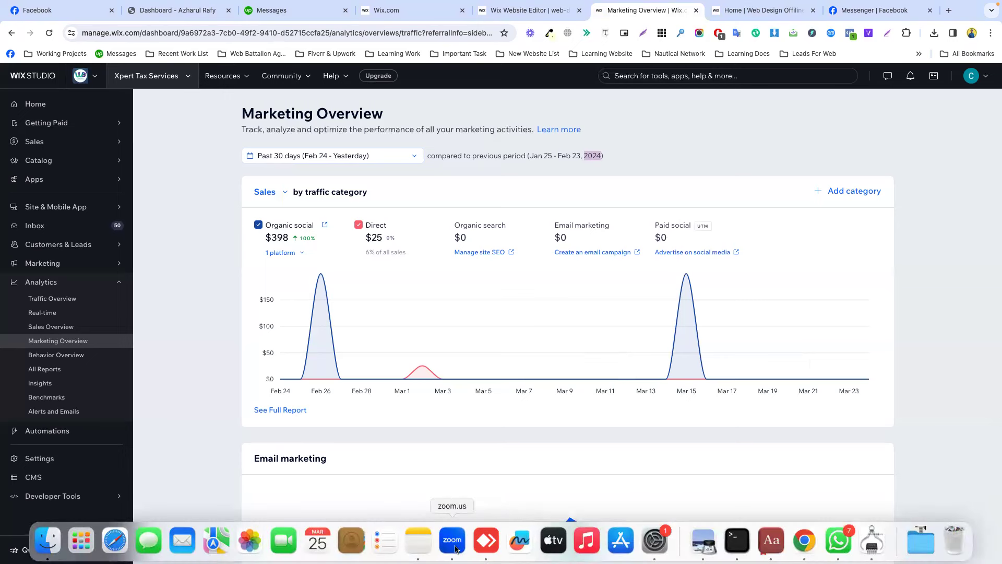